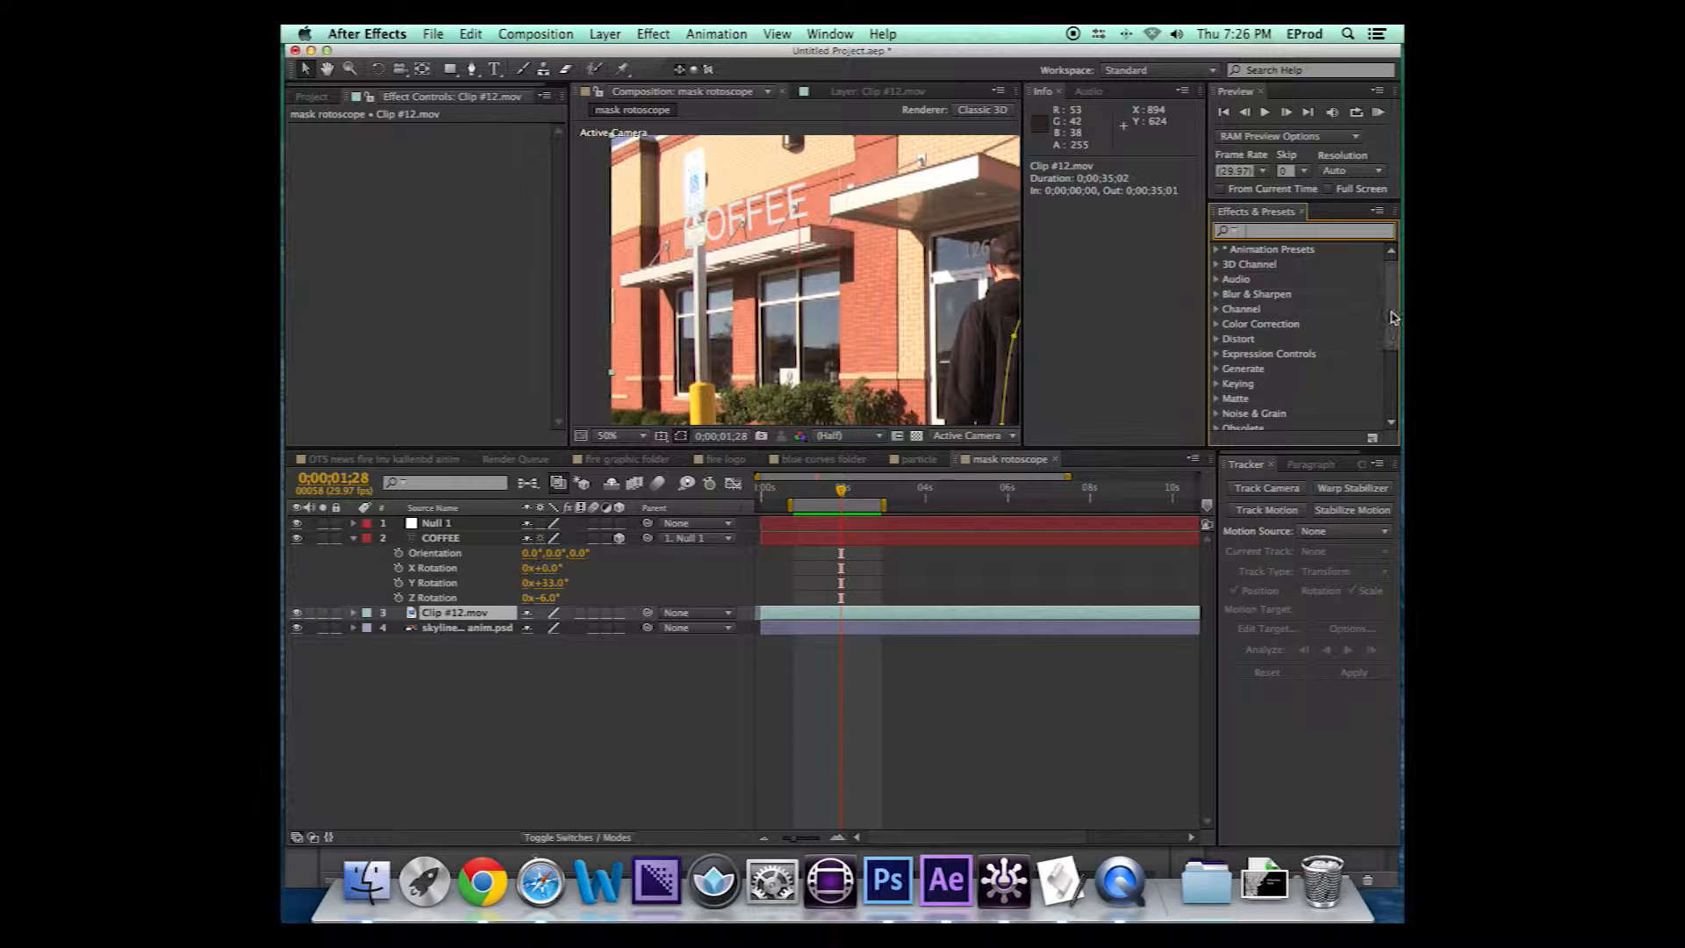
Apply the Add Grain effect from the Noise & Grain category to Clip #12.mov
scroll(1392, 321, down, 3)
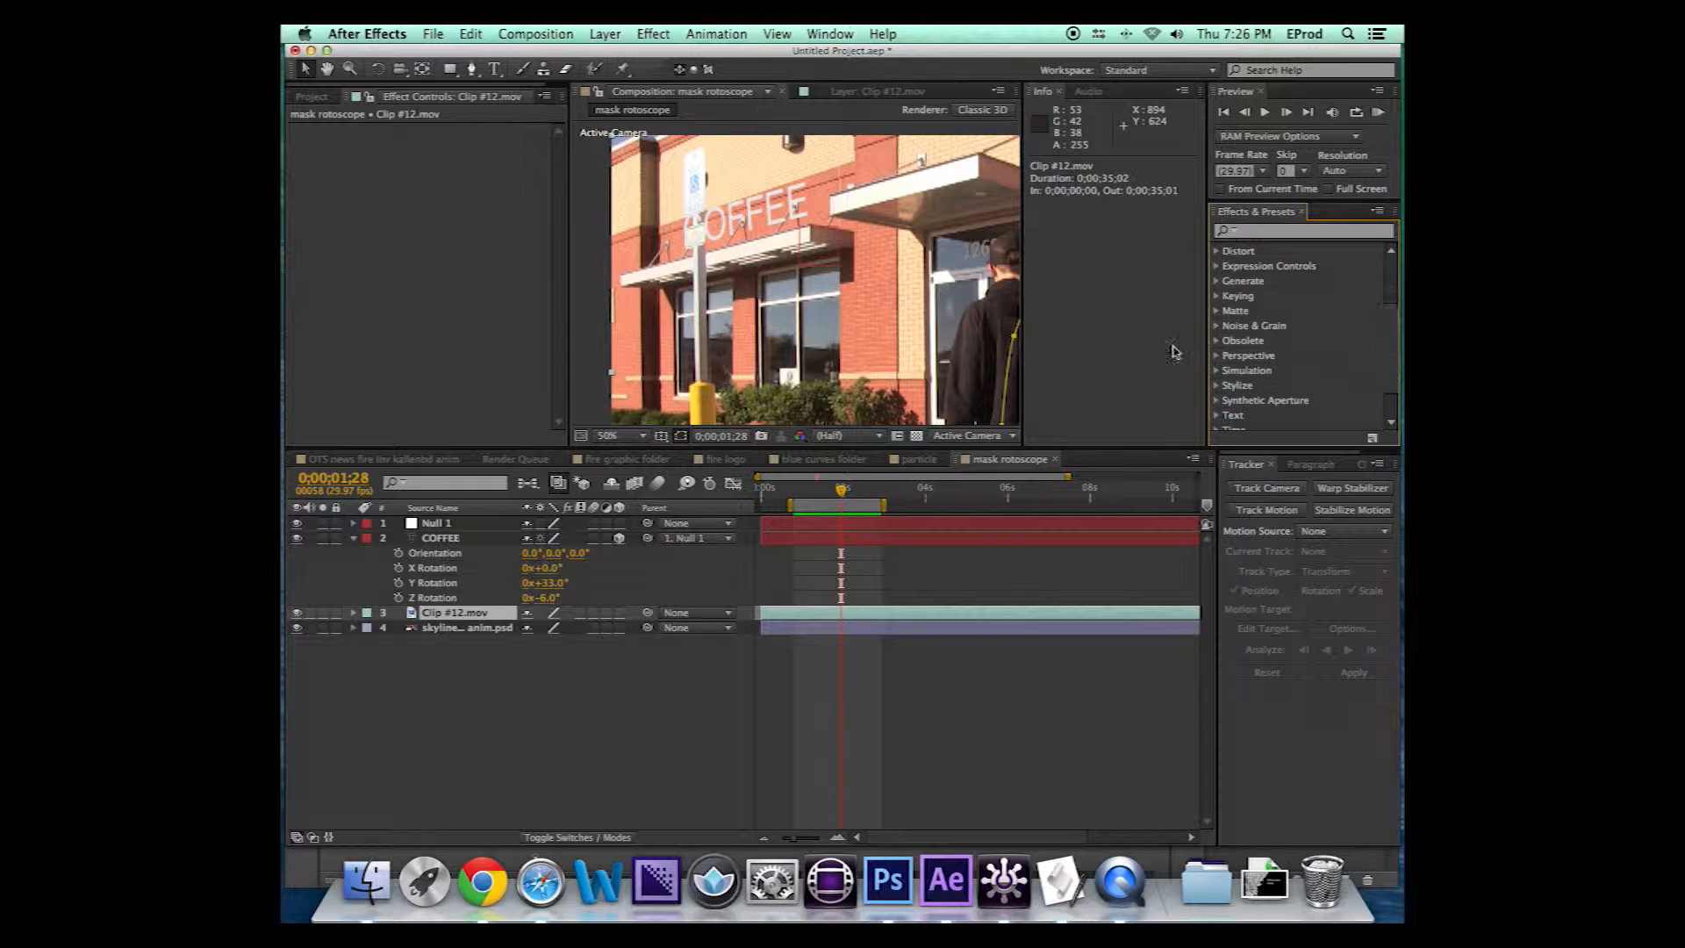
click(1218, 371)
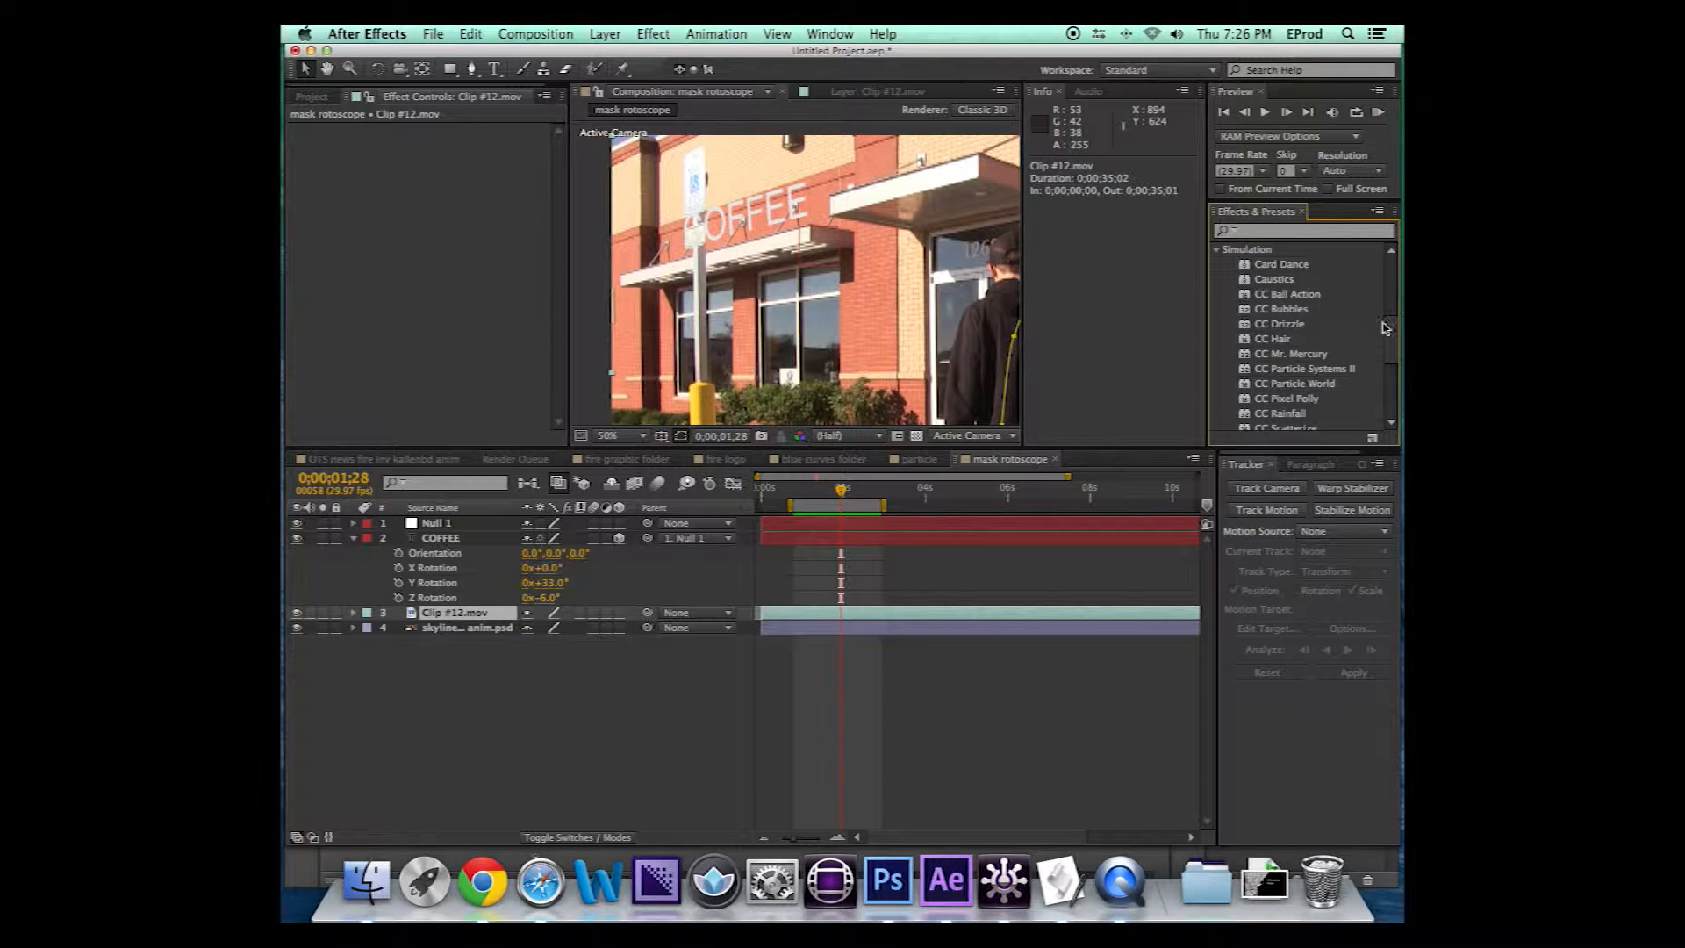
scroll(1385, 328, up, 3)
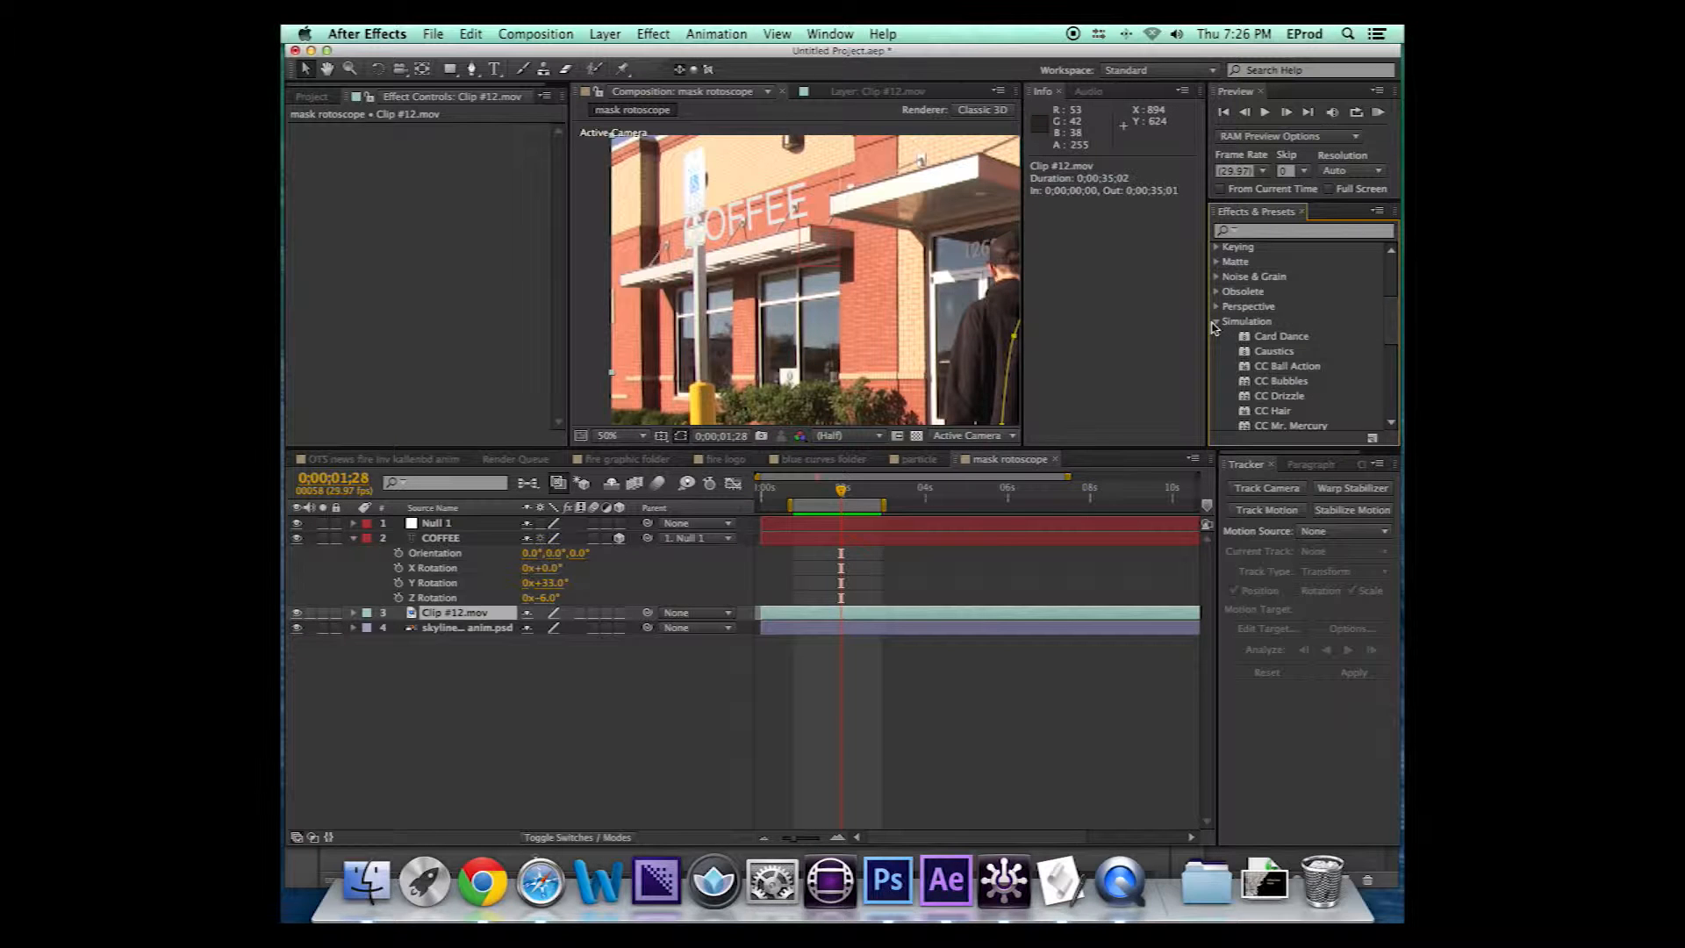
mouse_move(1390, 323)
mouse_down()
mouse_move(1392, 358)
mouse_move(1399, 330)
mouse_up()
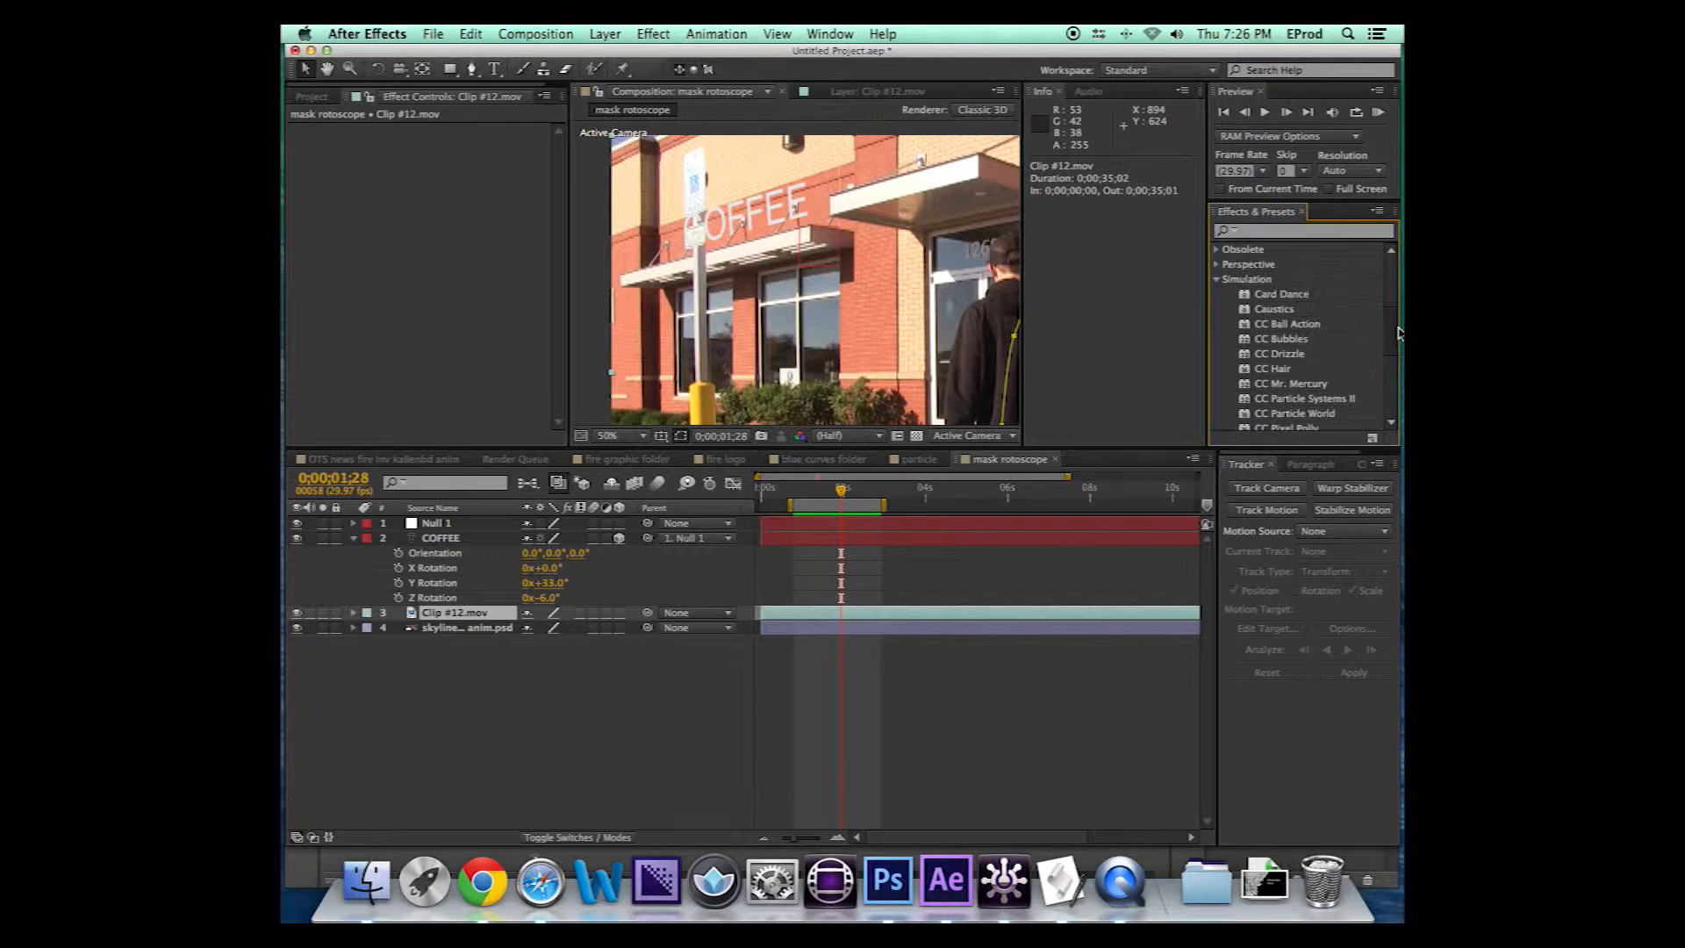
click(1219, 281)
scroll(1384, 360, up, 2)
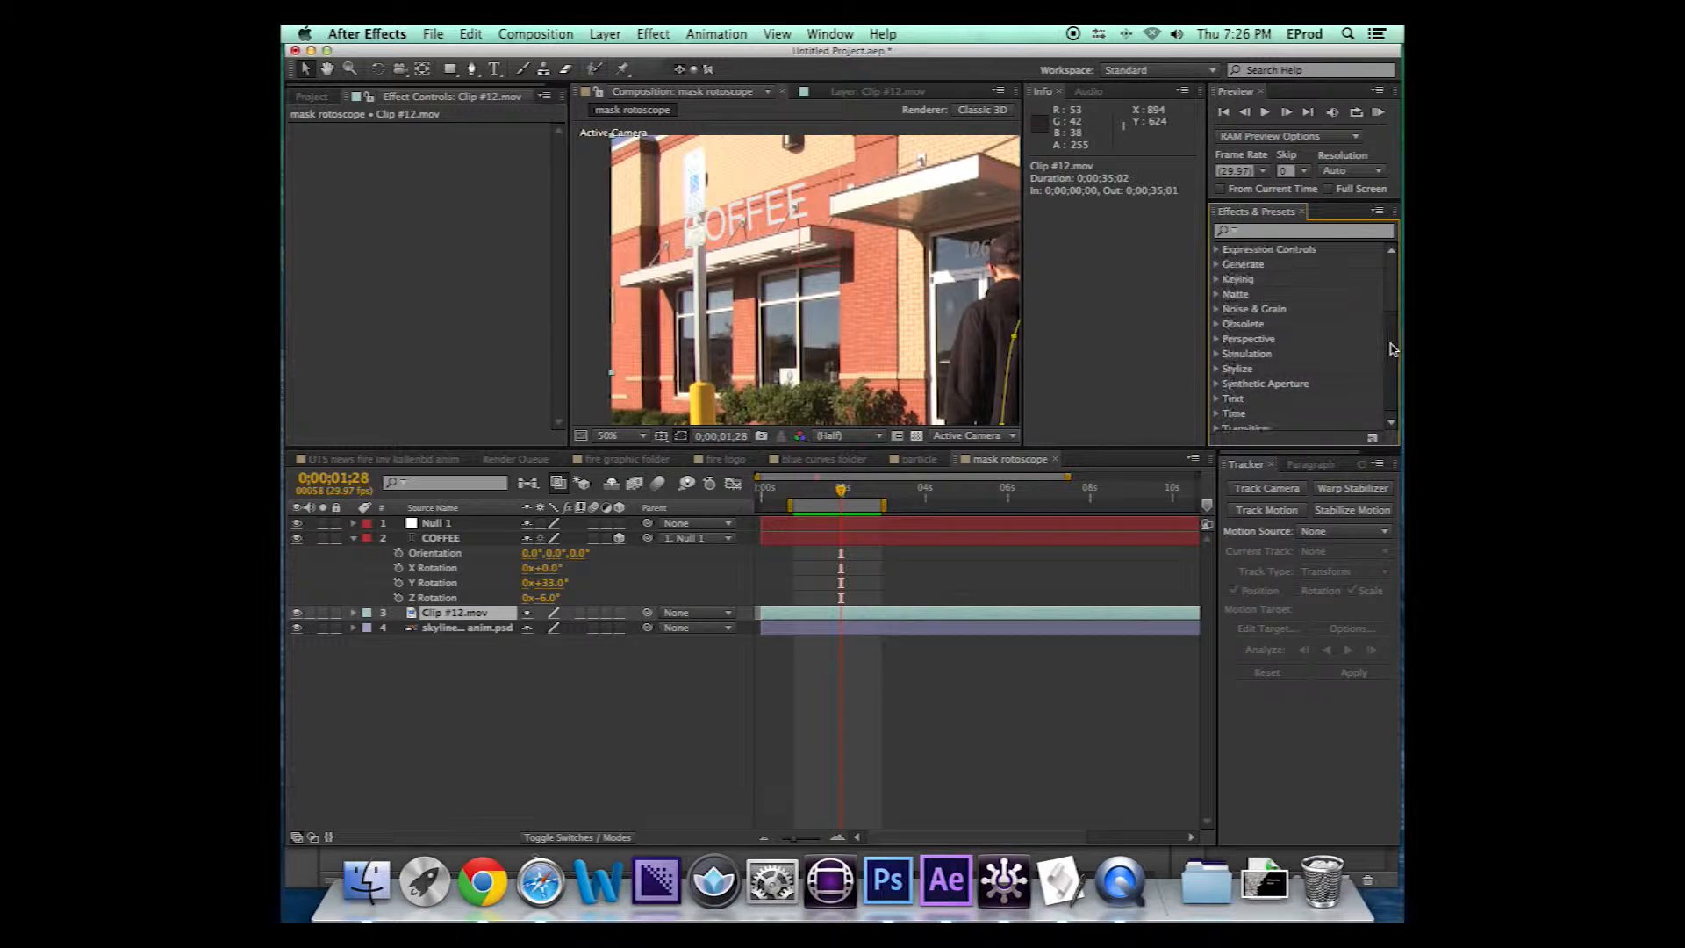
click(1218, 312)
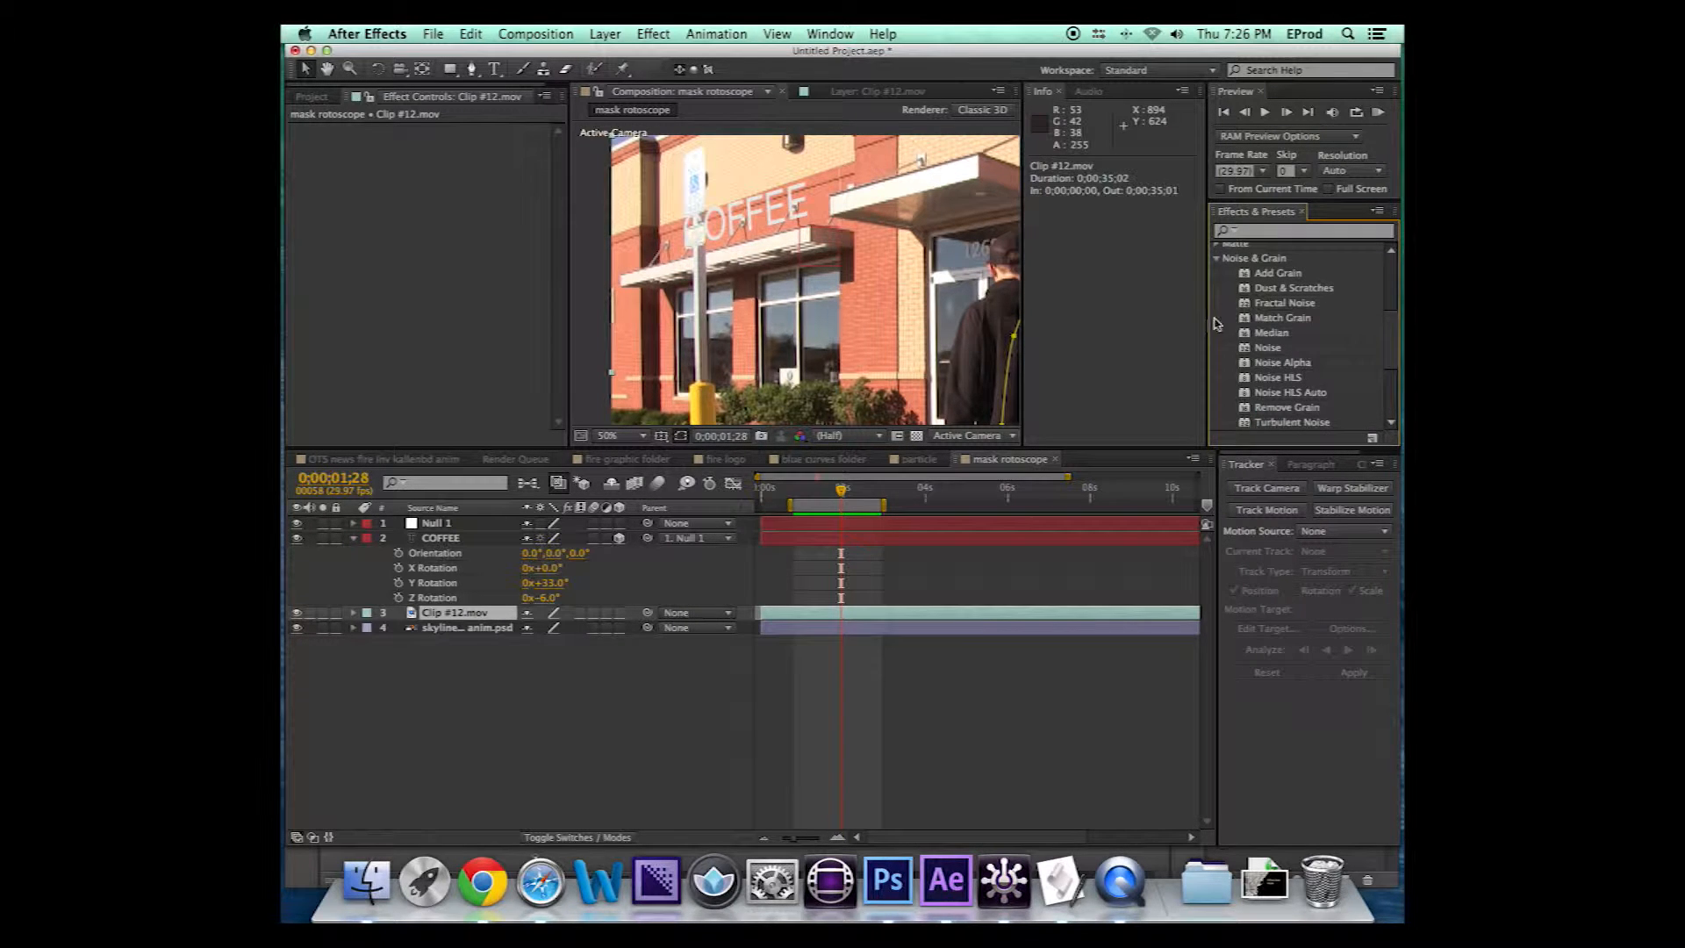
drag(1245, 278, 788, 401)
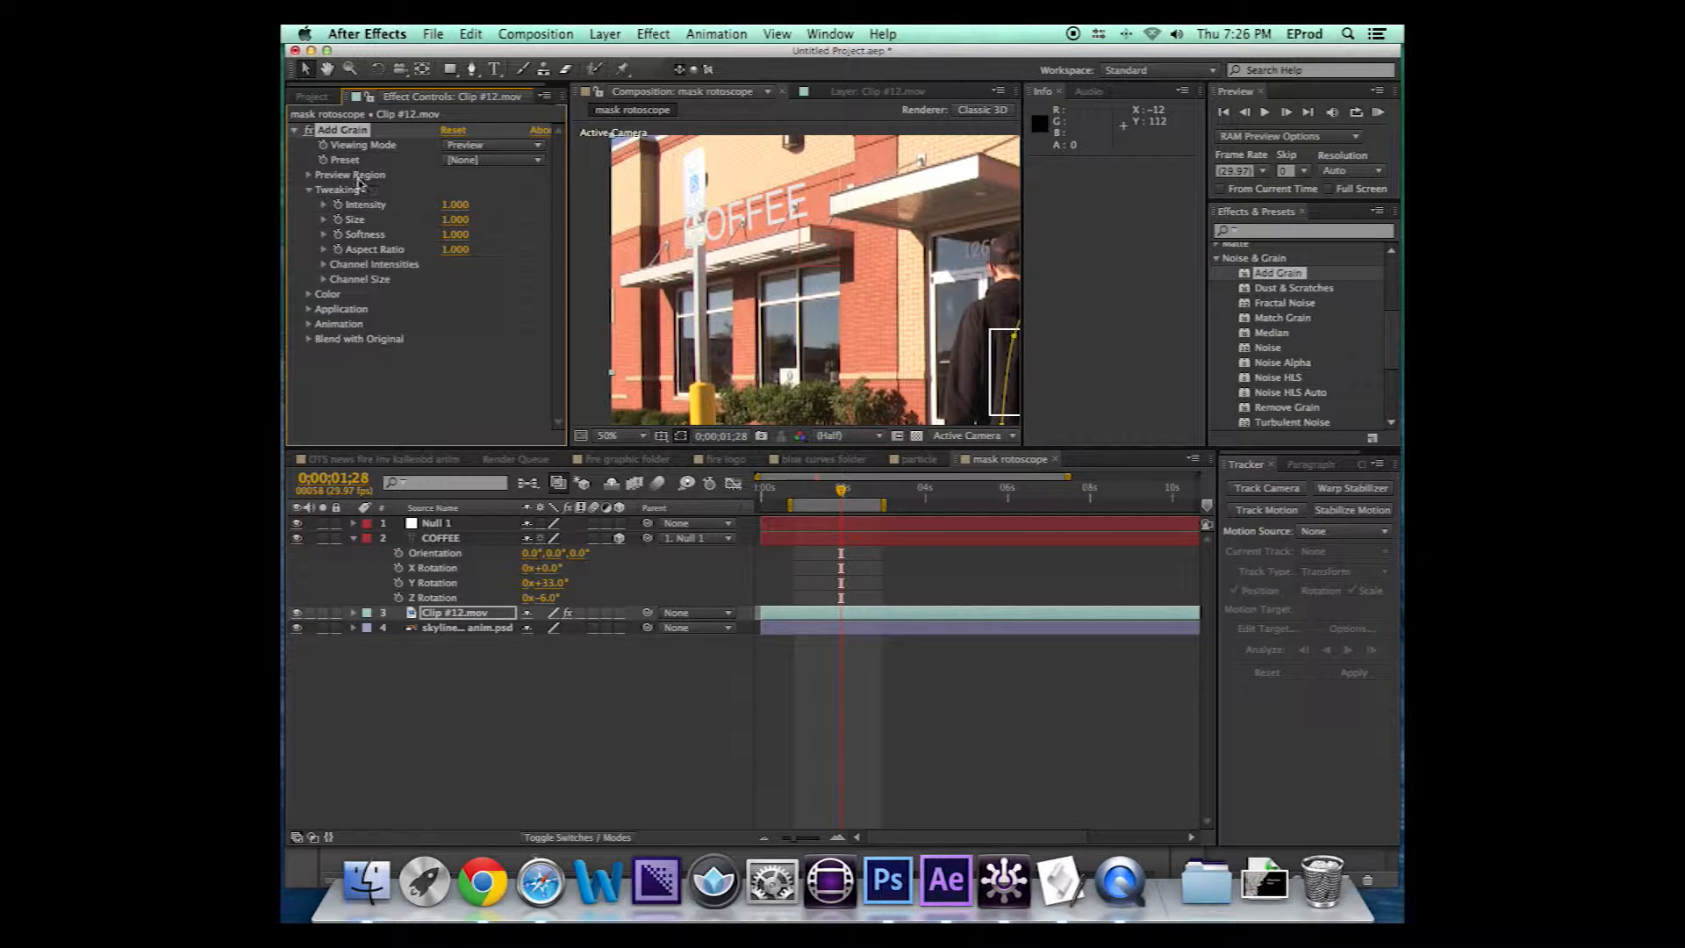
Set Add Grain's Intensity to 5.600 and its Viewing Mode to Final Output
mouse_move(500, 203)
mouse_down()
mouse_move(534, 203)
mouse_move(492, 208)
mouse_up()
key(h)
drag(965, 367, 887, 345)
key(v)
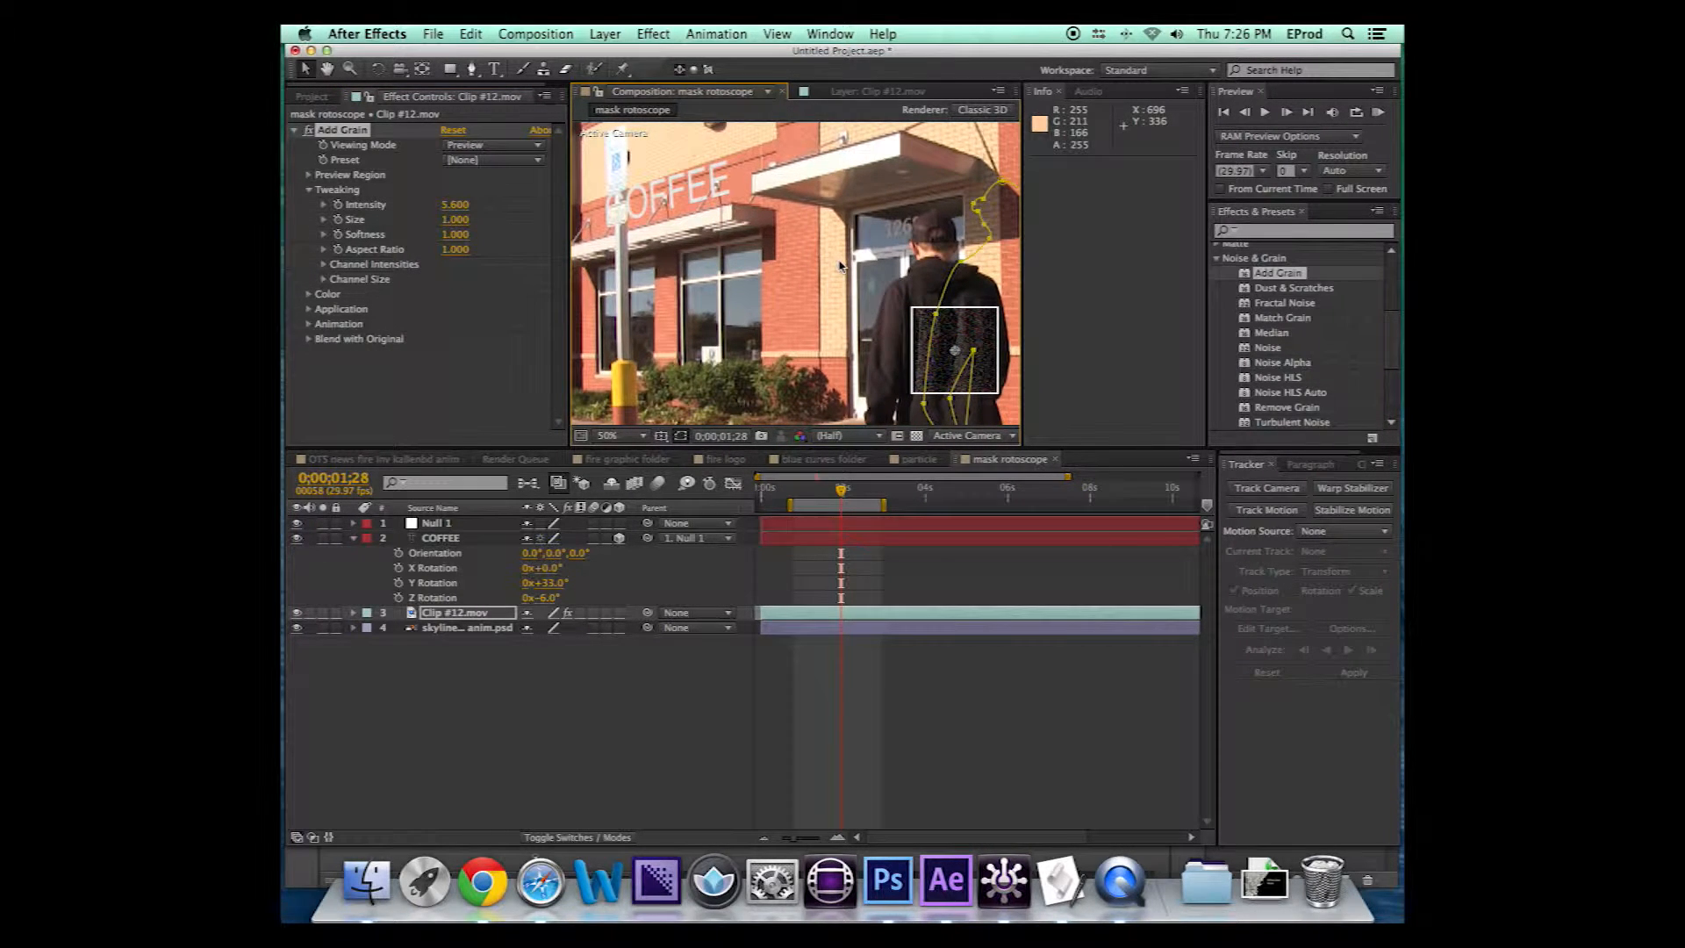
click(456, 132)
click(491, 145)
click(504, 194)
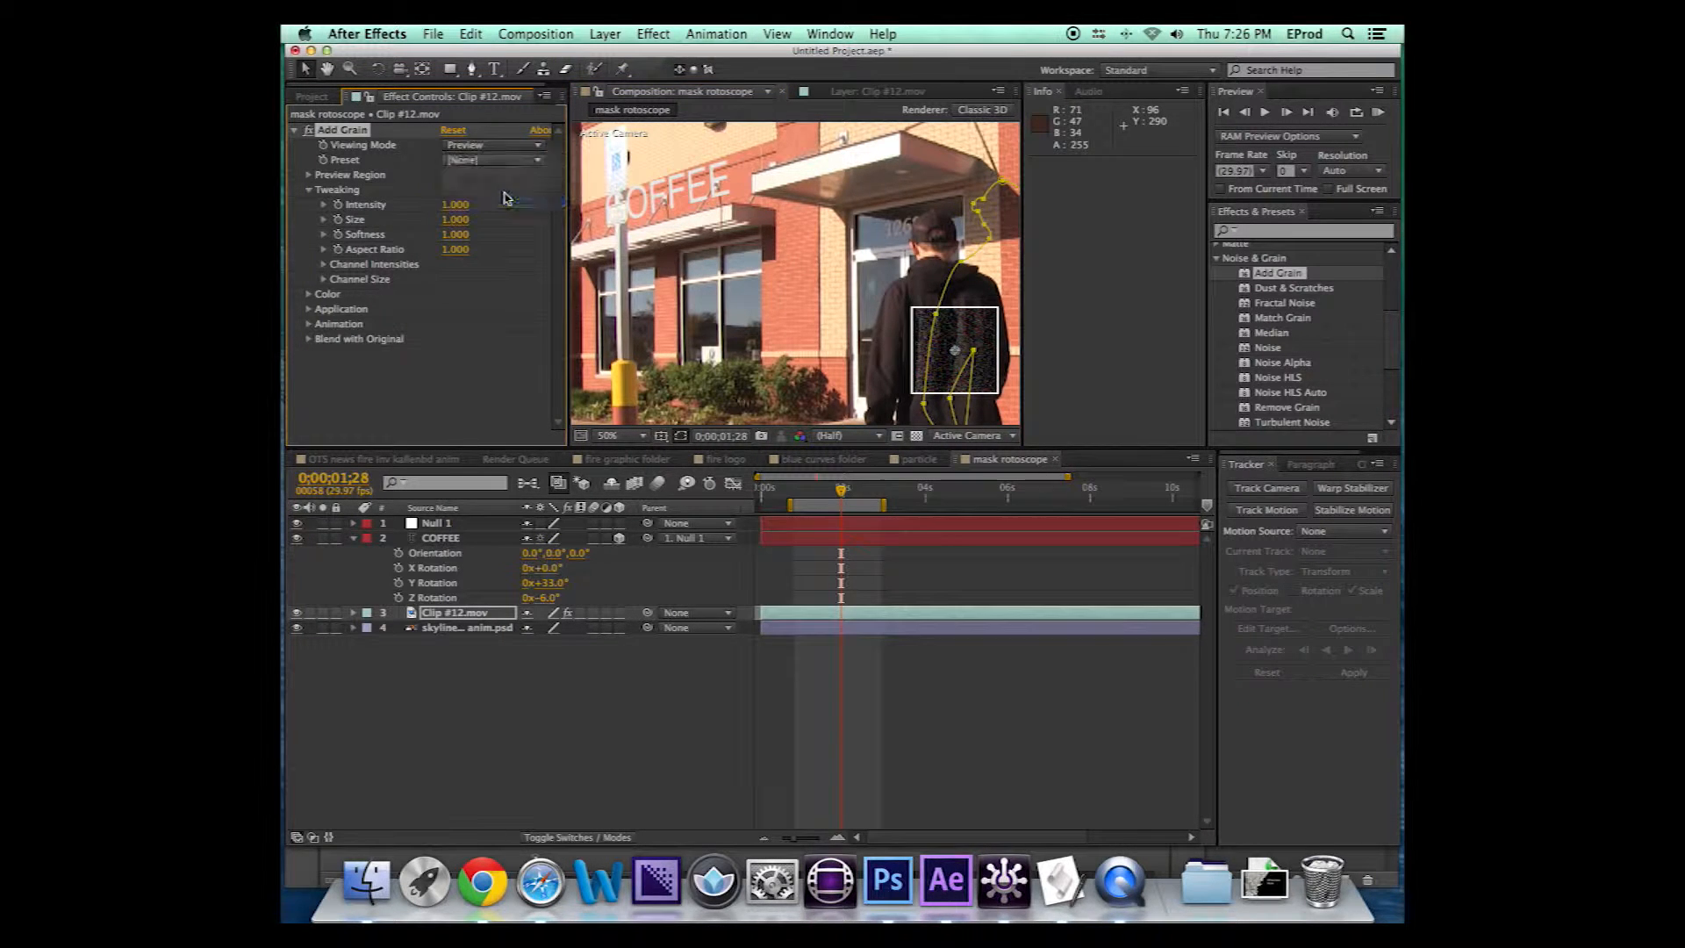
Play back the grainy clip and examine the grain up close at 0;00;01;10
key(space)
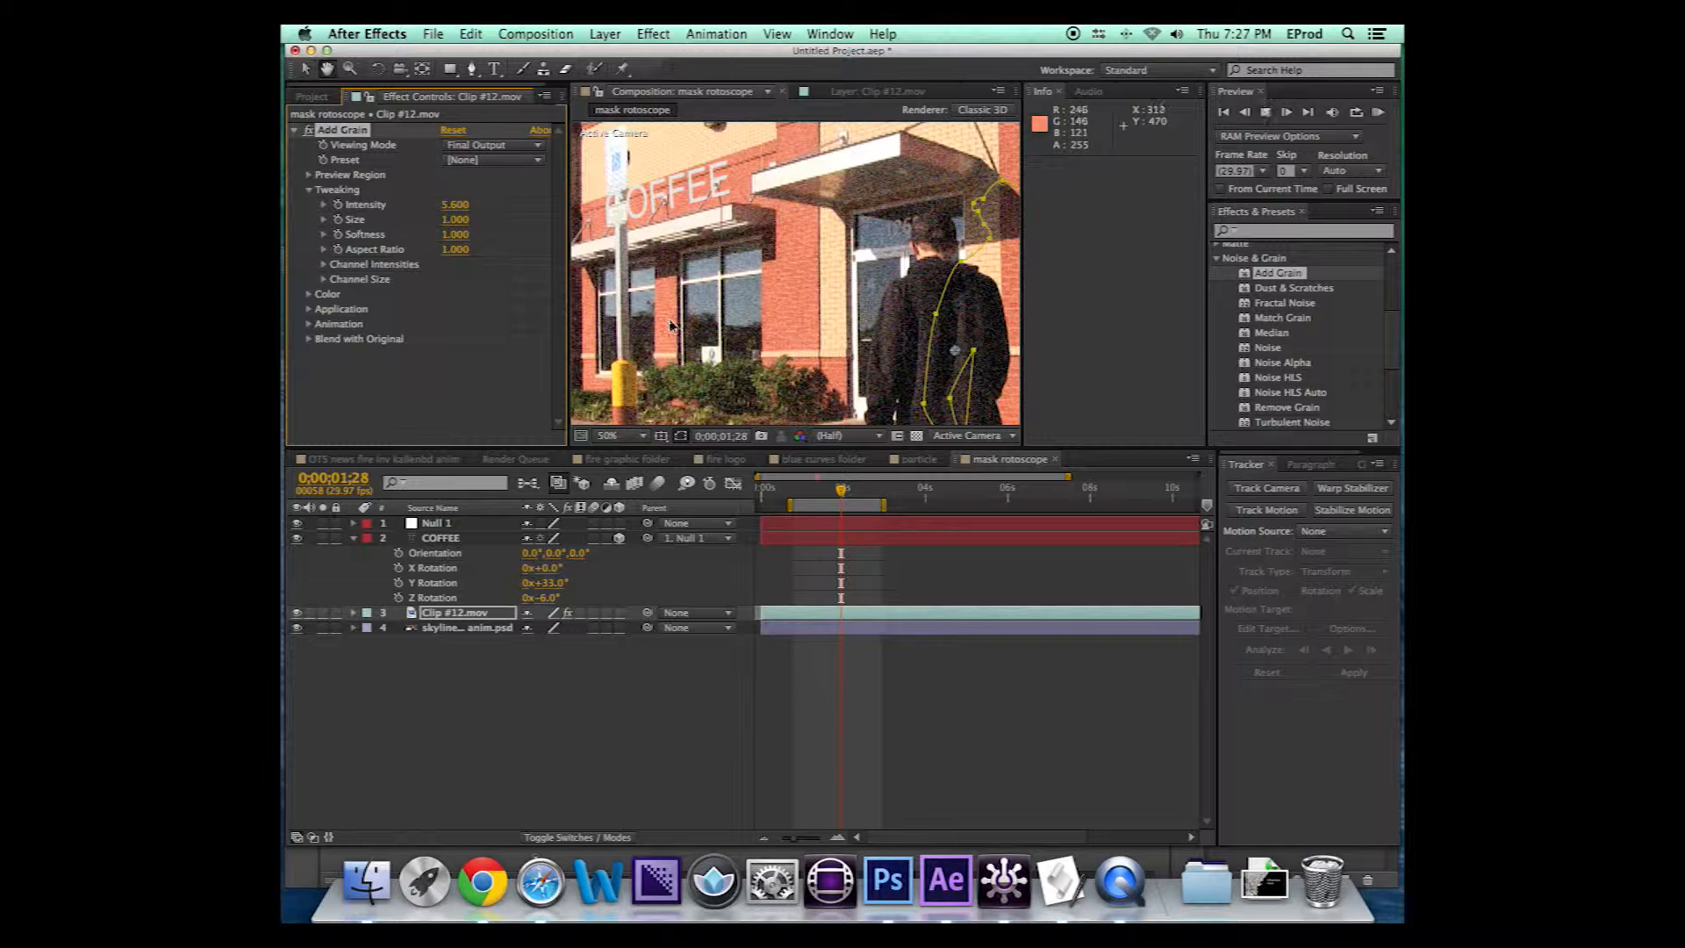
key(space)
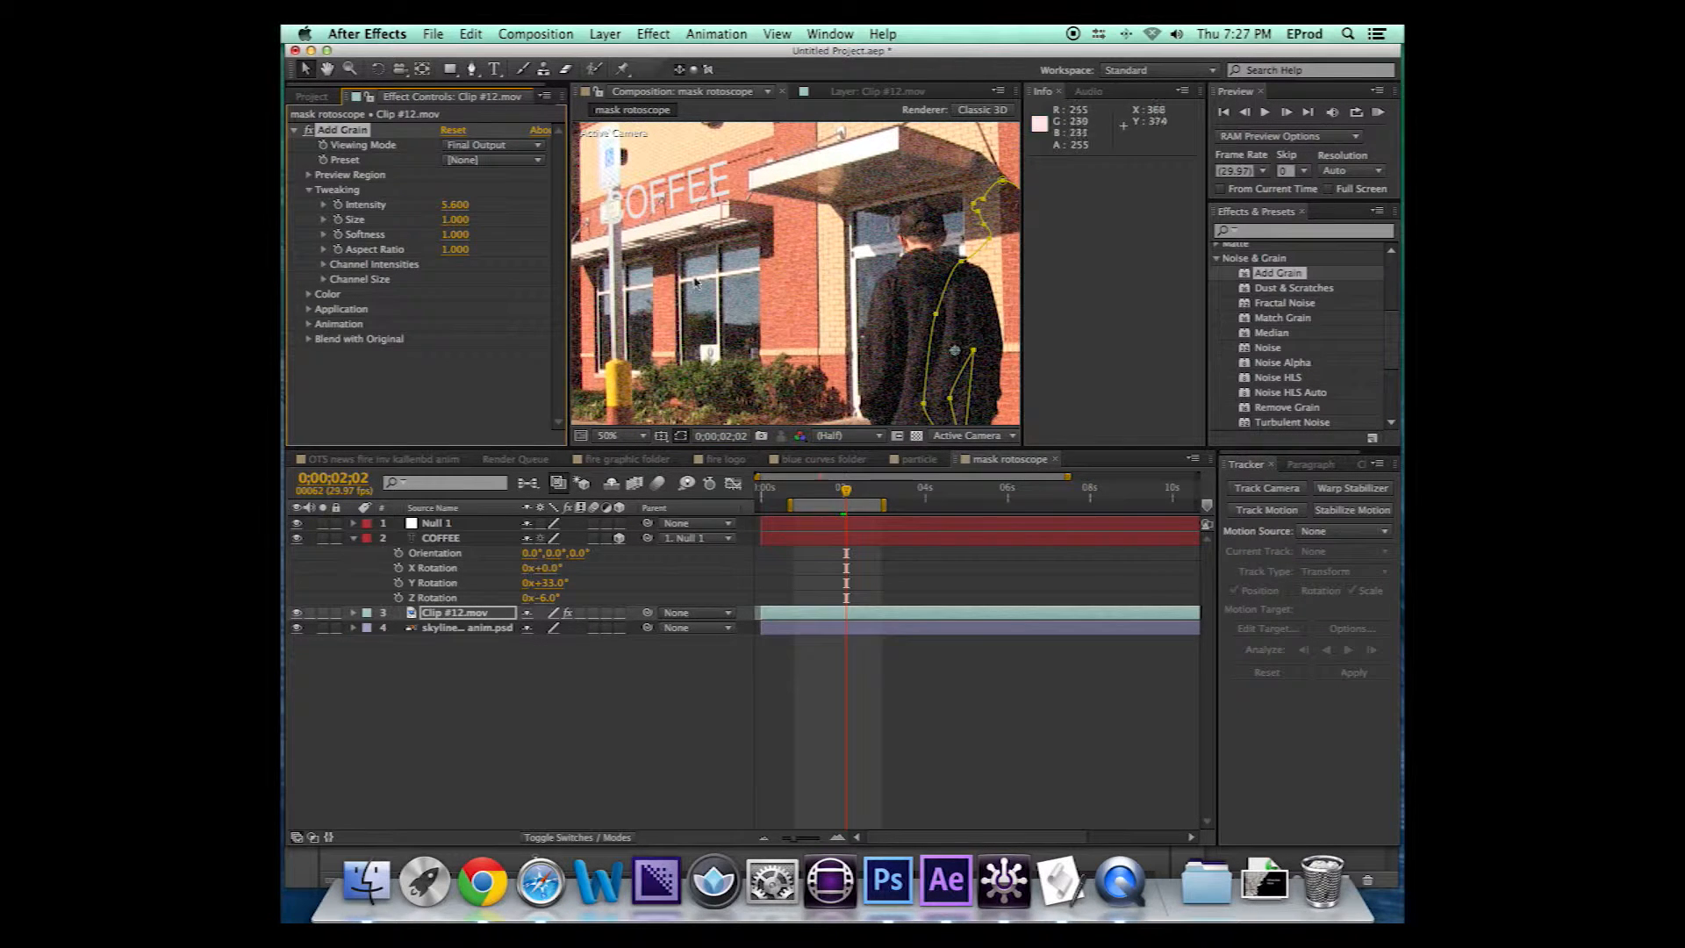
scroll(695, 296, up, 2)
click(413, 374)
click(831, 491)
click(815, 492)
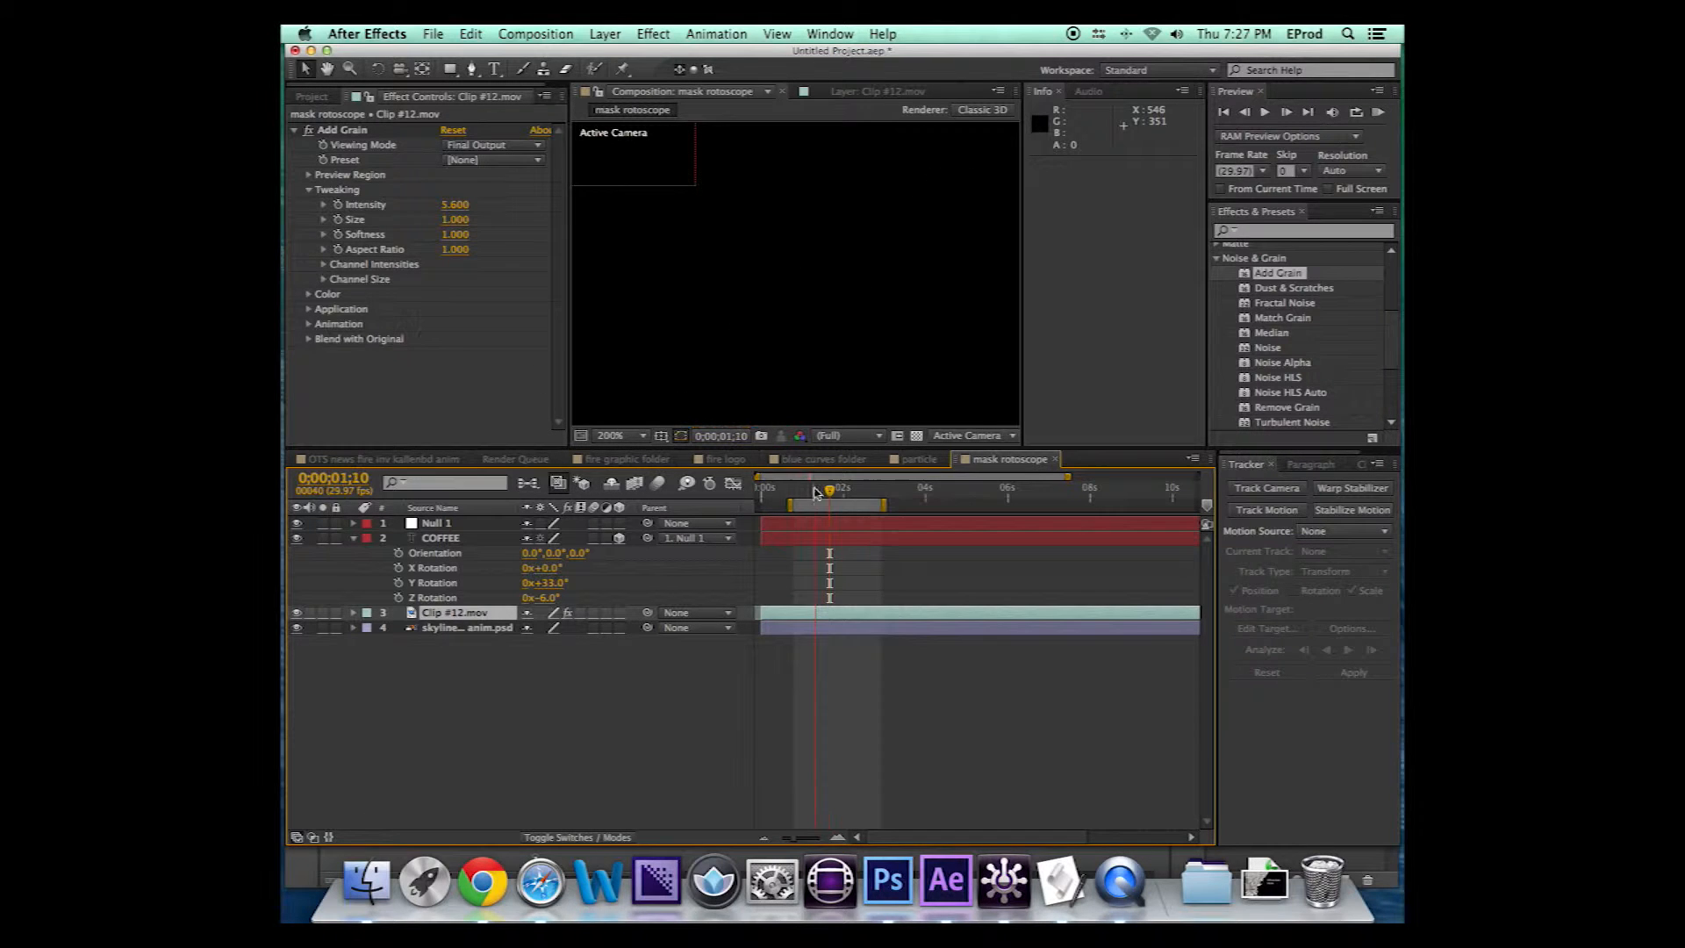
Delete the Add Grain effect from Clip #12.mov
click(351, 129)
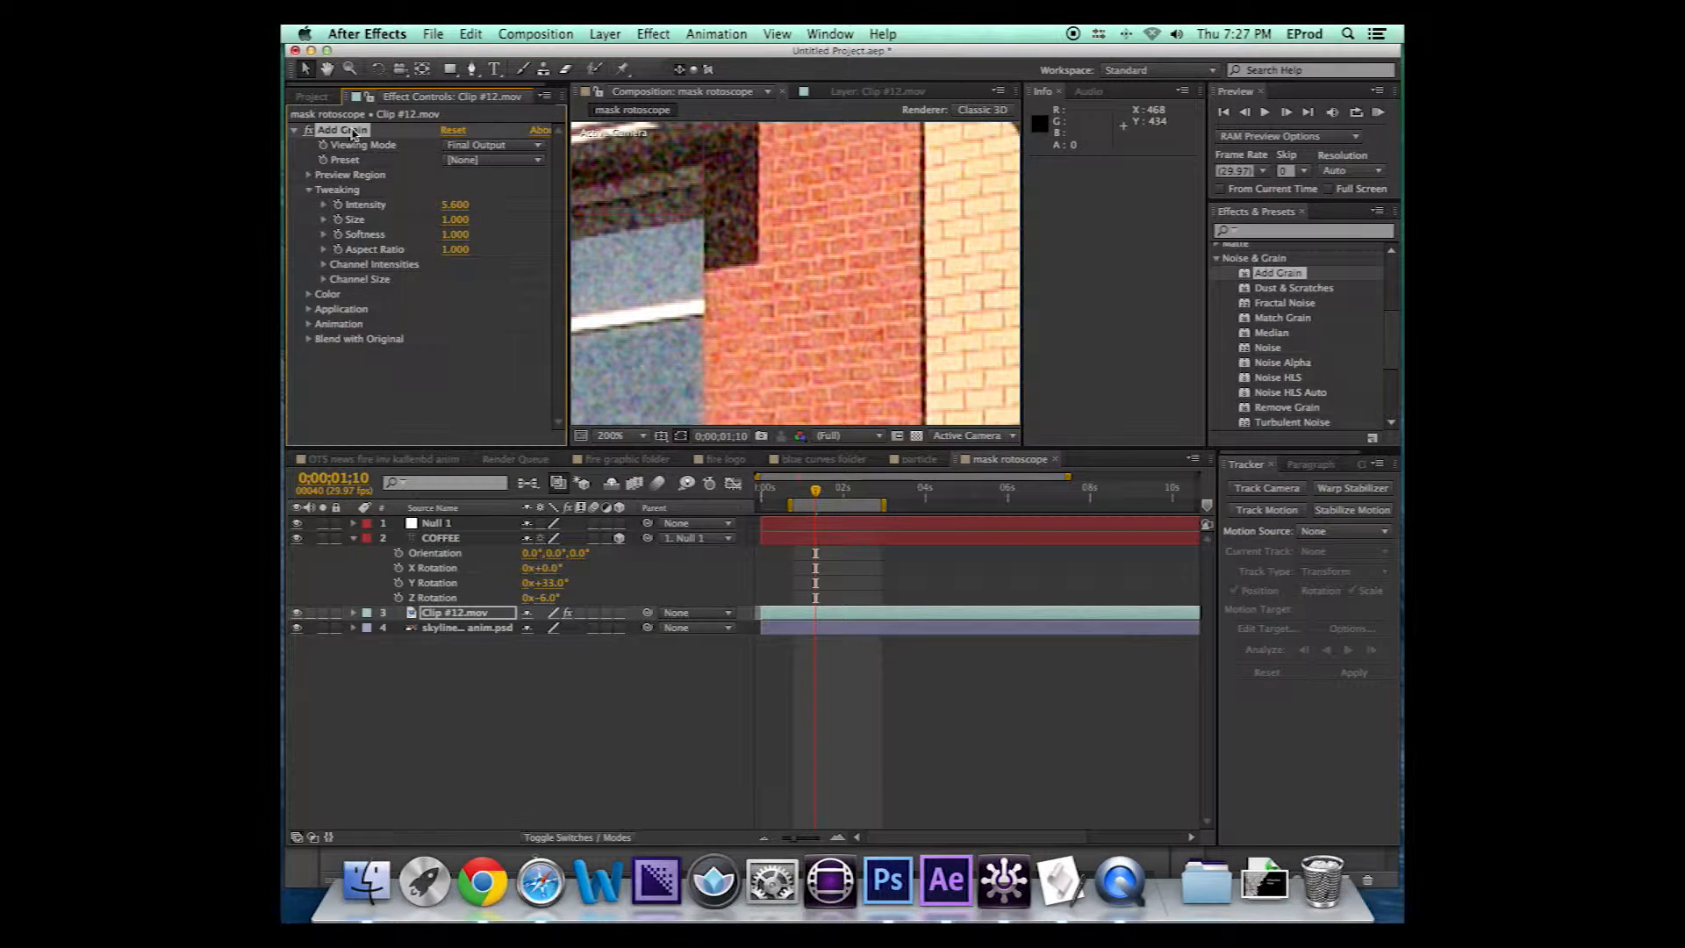
key(Delete)
scroll(647, 287, down, 6)
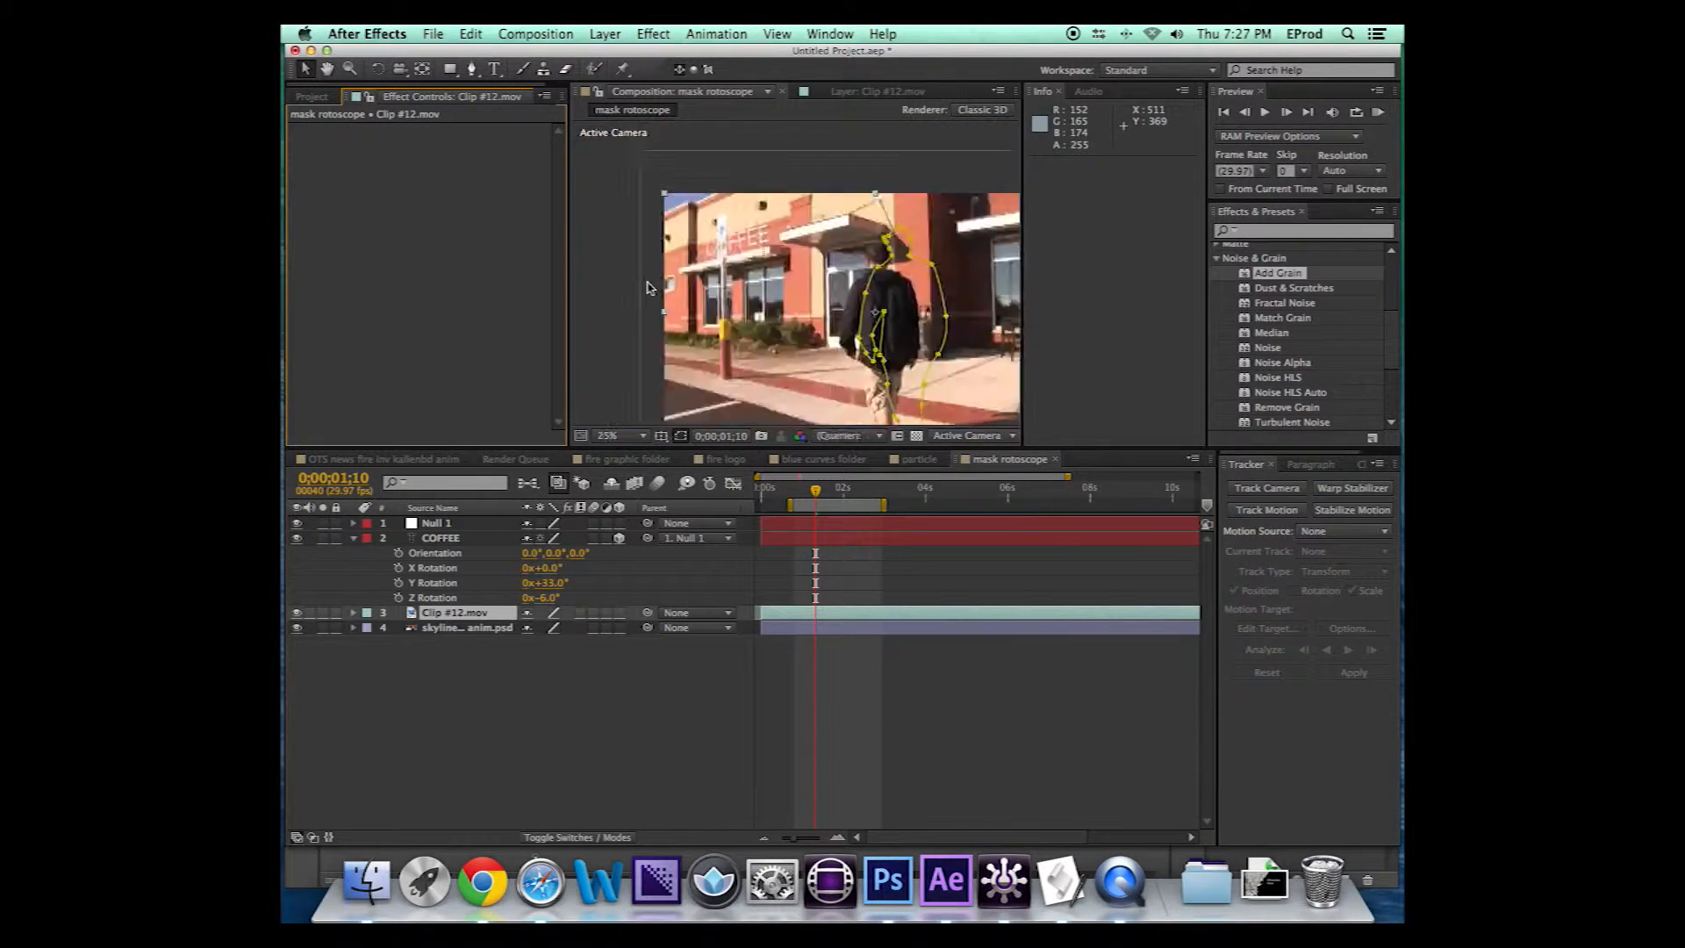
key(period)
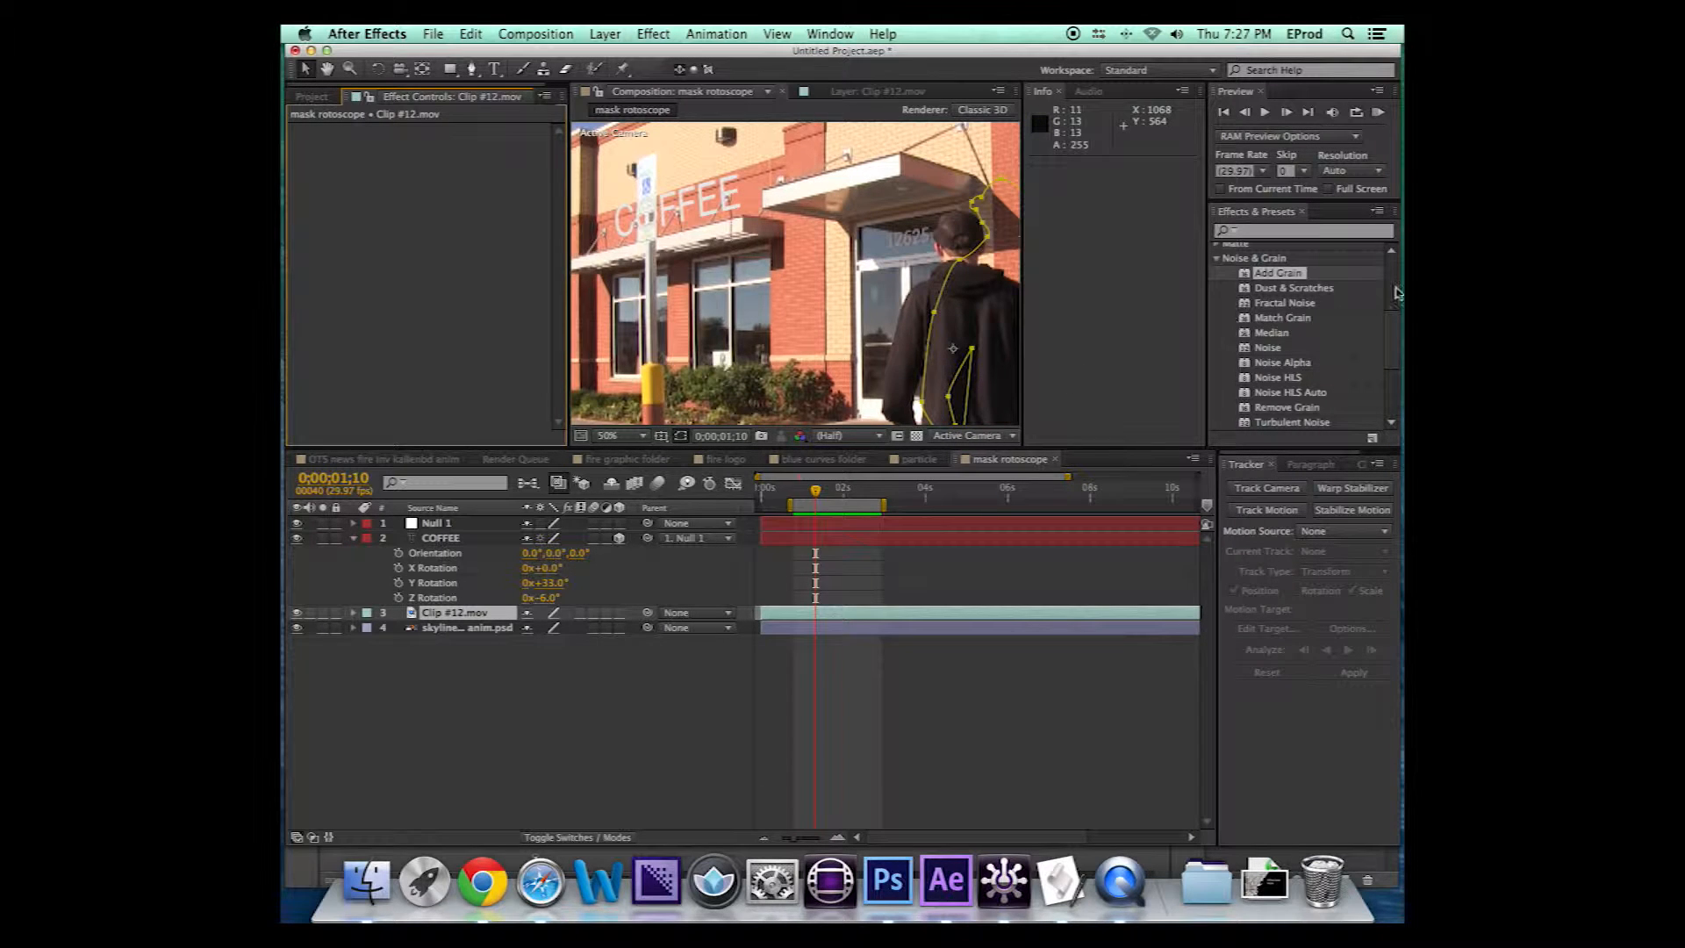
Apply the Curves effect from the Color Correction category to Clip #12.mov
scroll(1395, 338, down, 1)
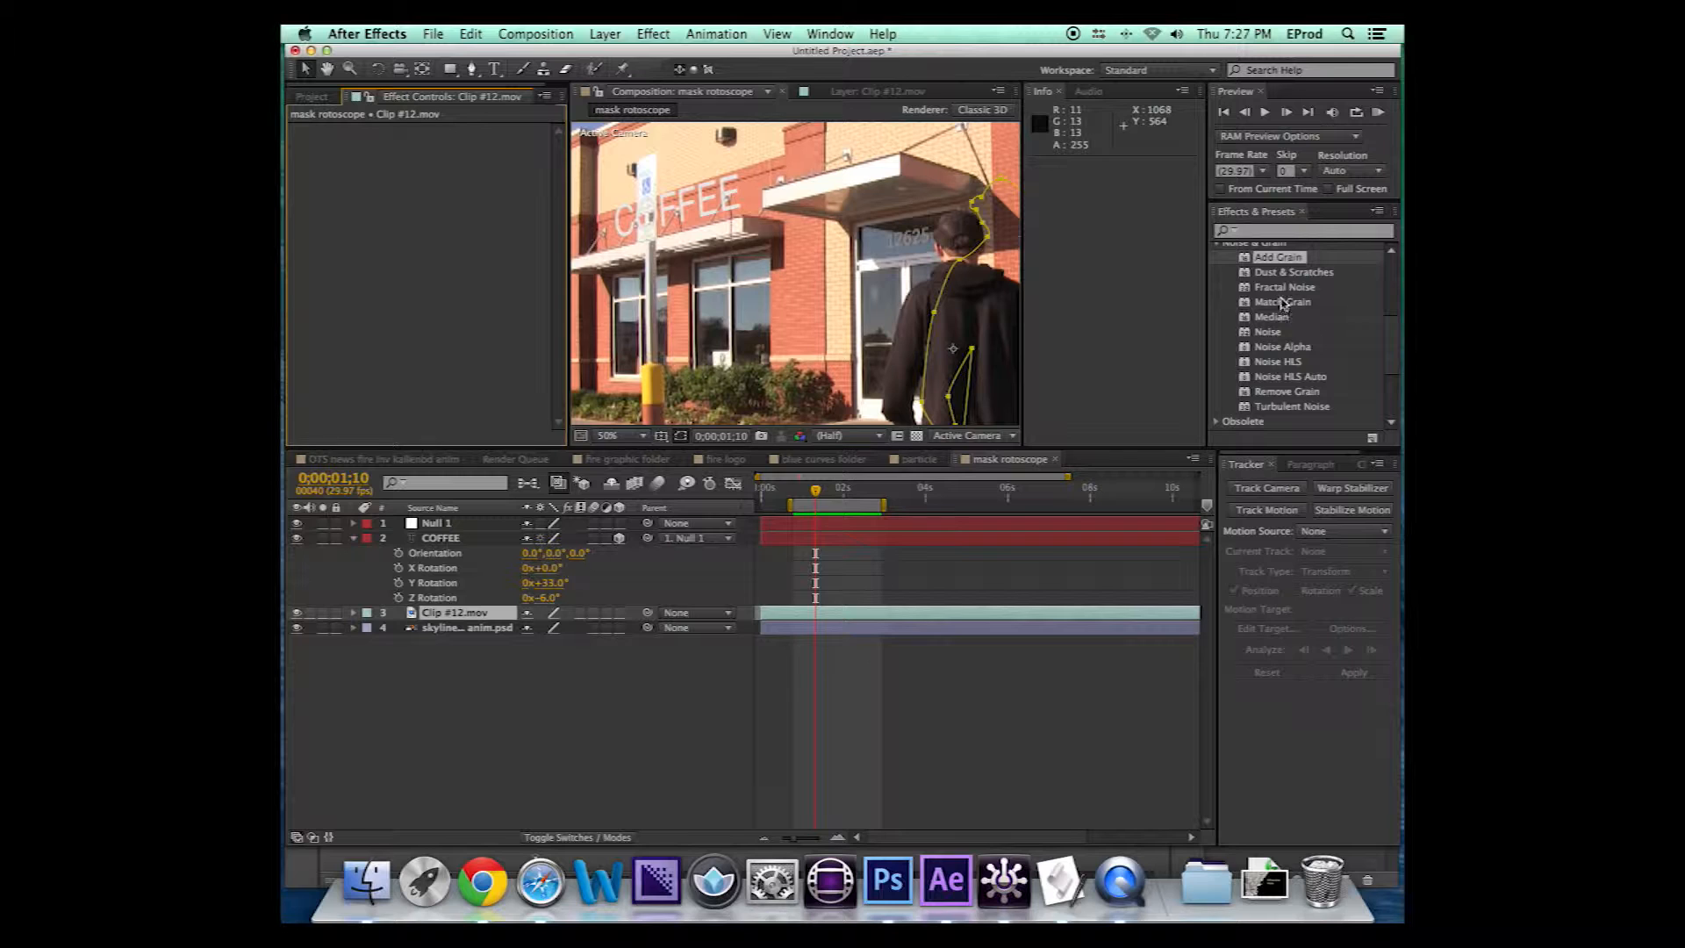
click(1382, 338)
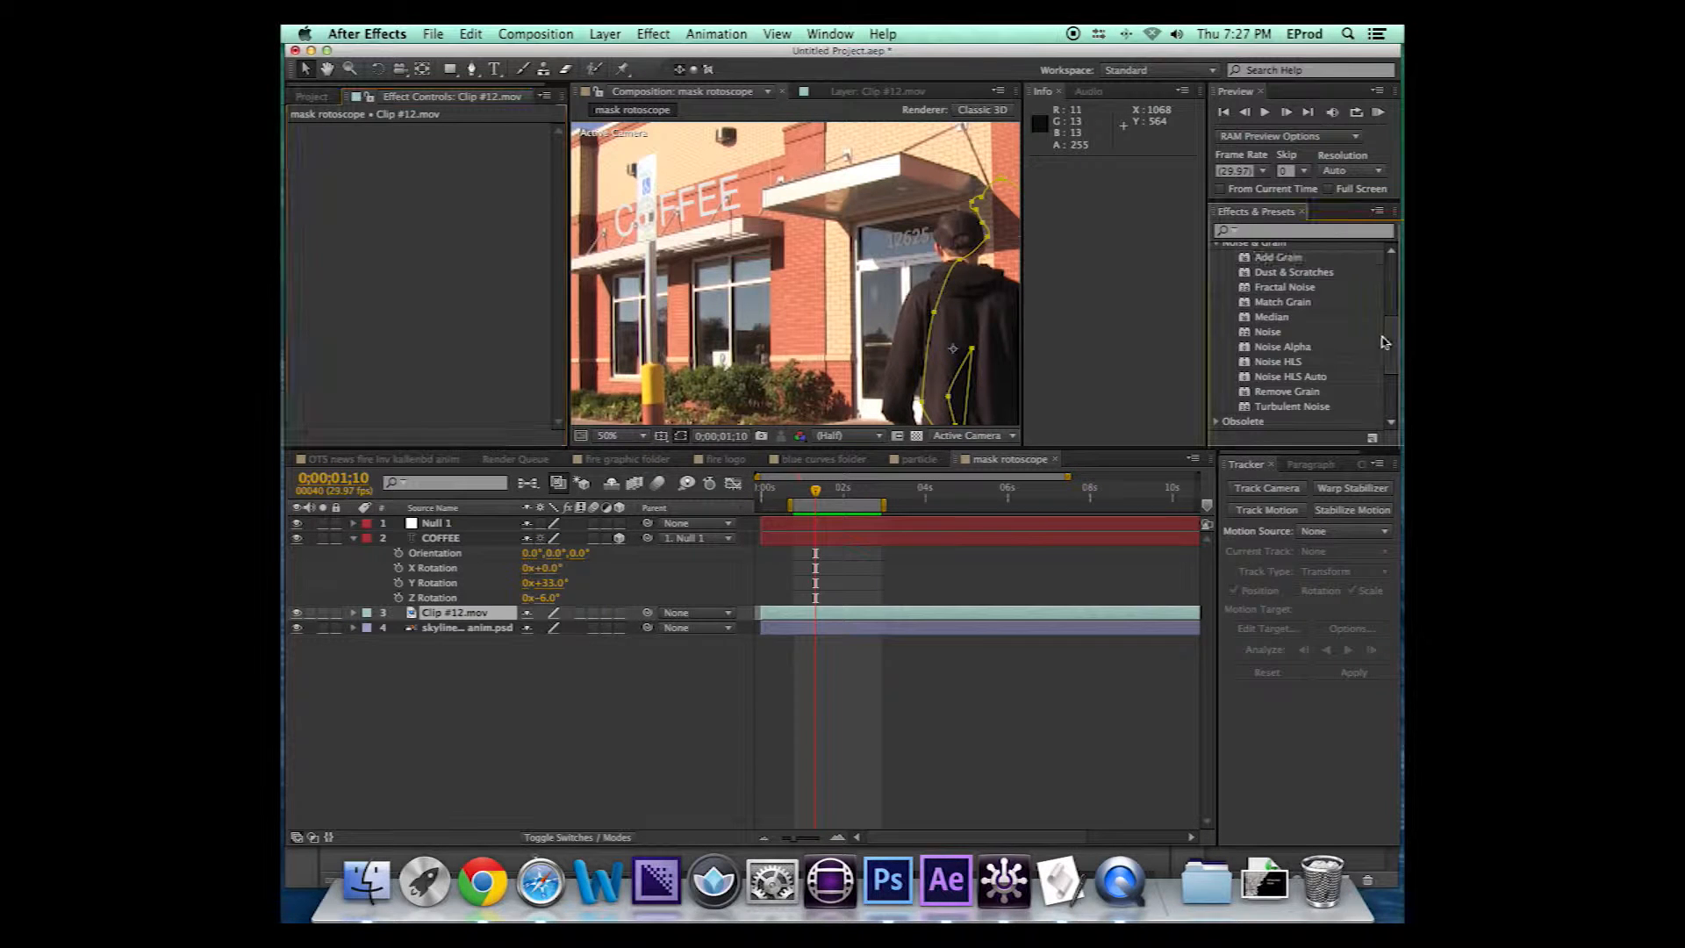
drag(1393, 332, 1396, 304)
click(1217, 332)
scroll(1217, 334, up, 1)
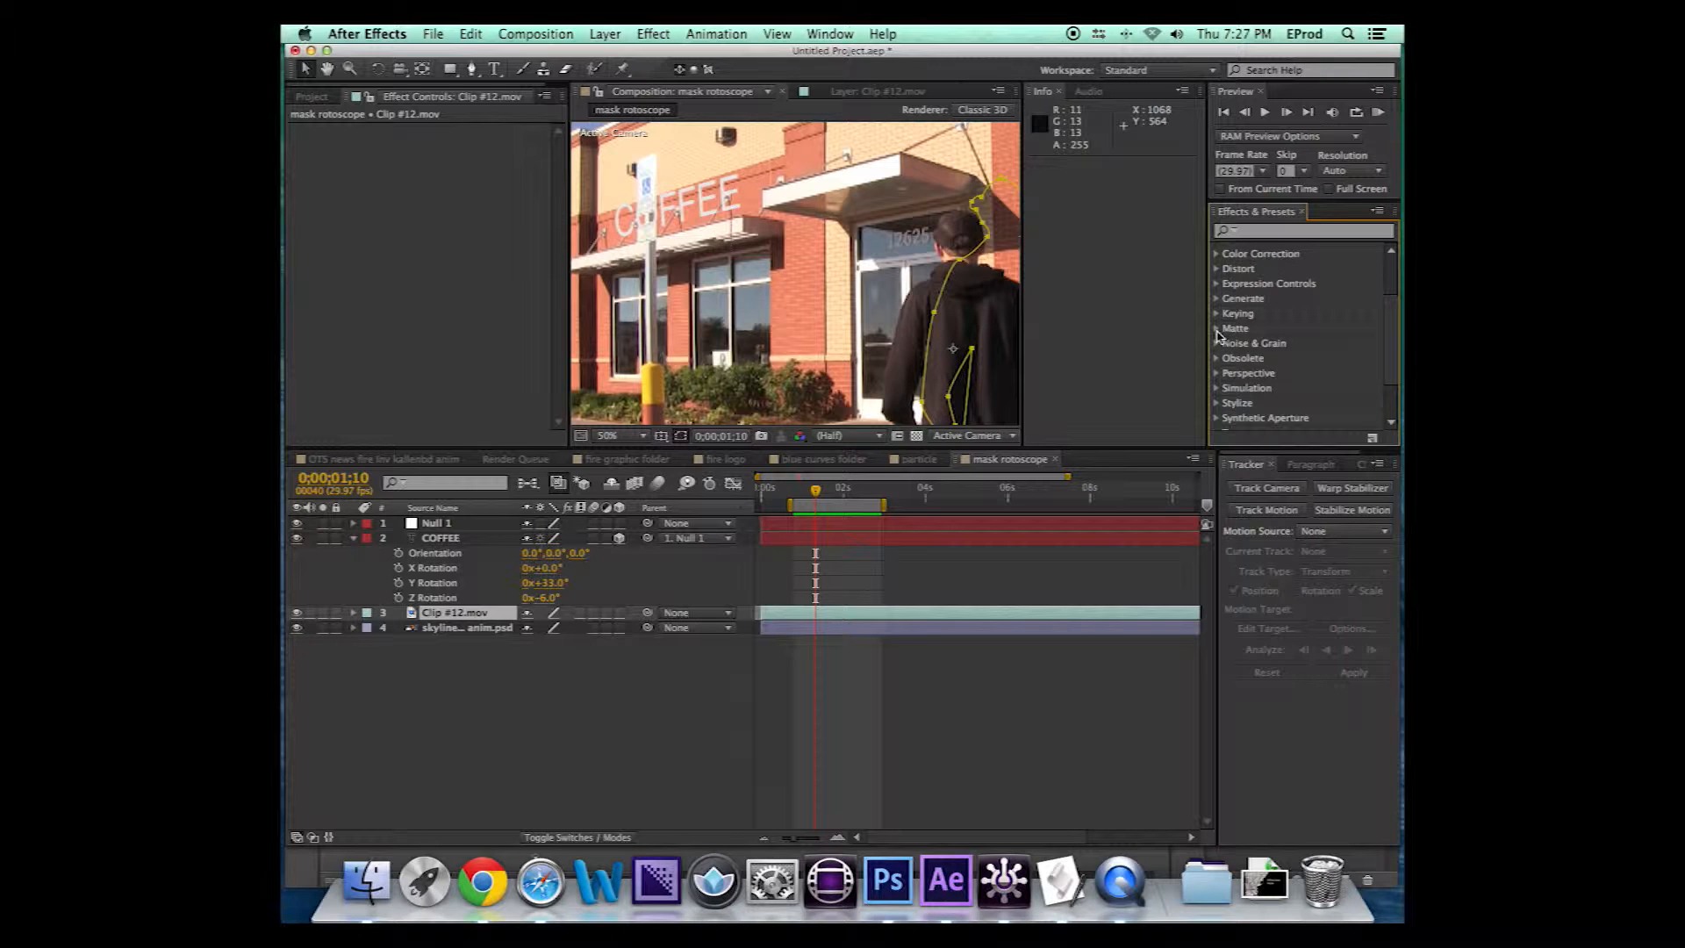
scroll(1395, 333, down, 1)
drag(1396, 334, 1396, 310)
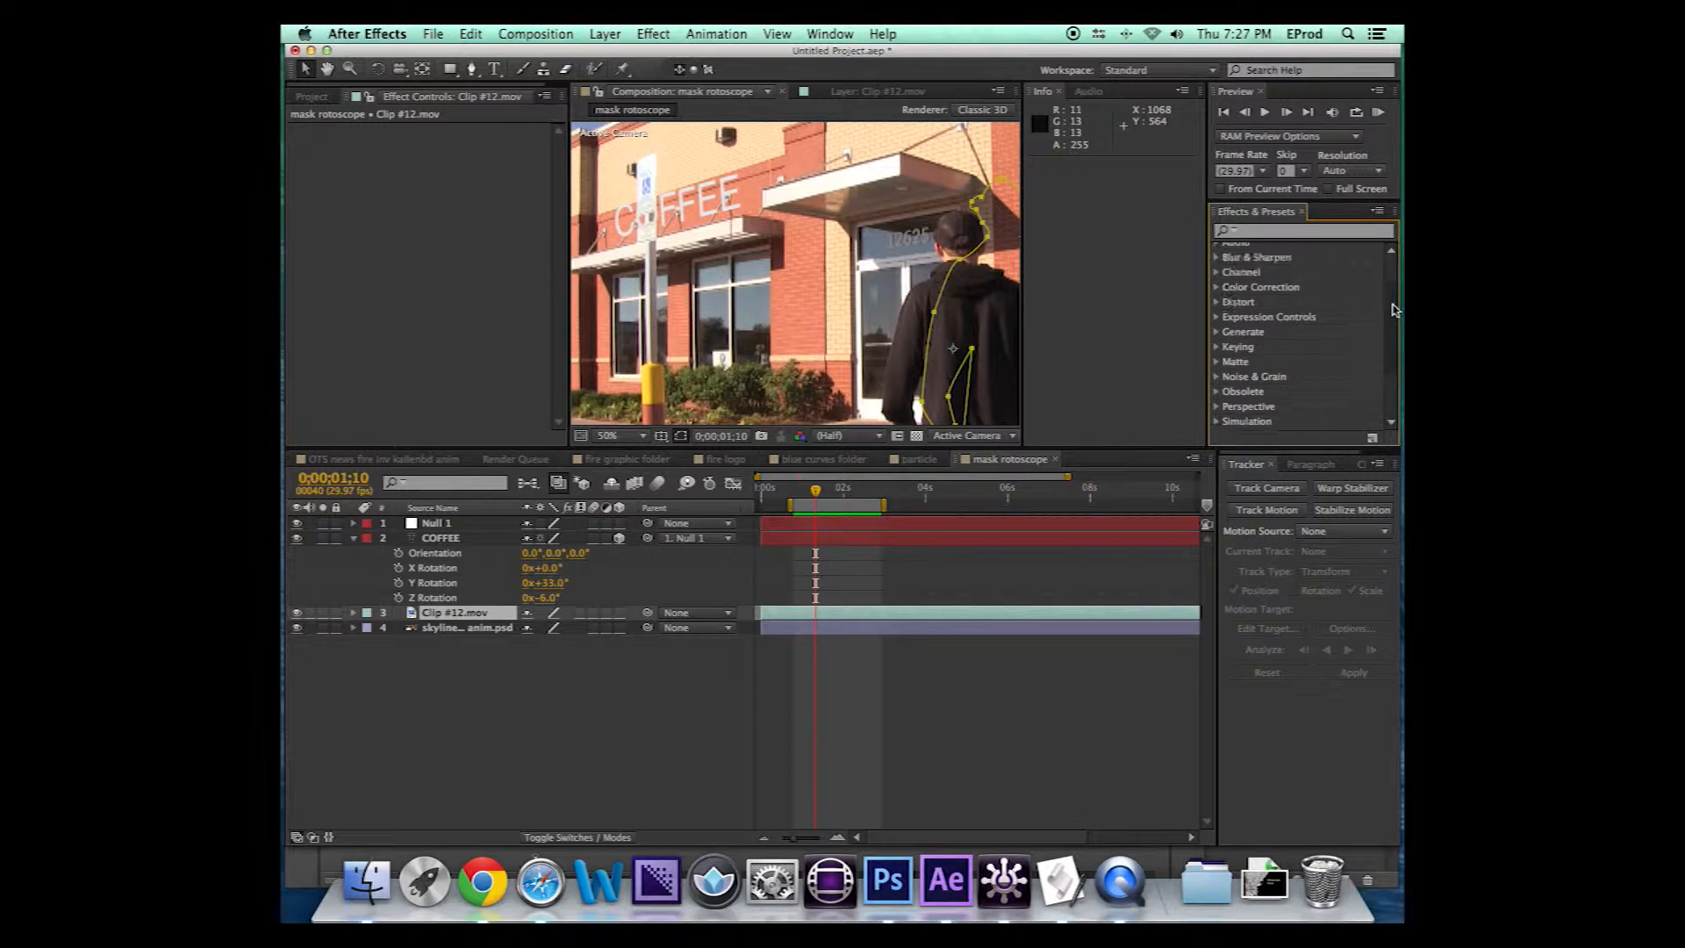
click(1218, 288)
drag(1391, 288, 1389, 311)
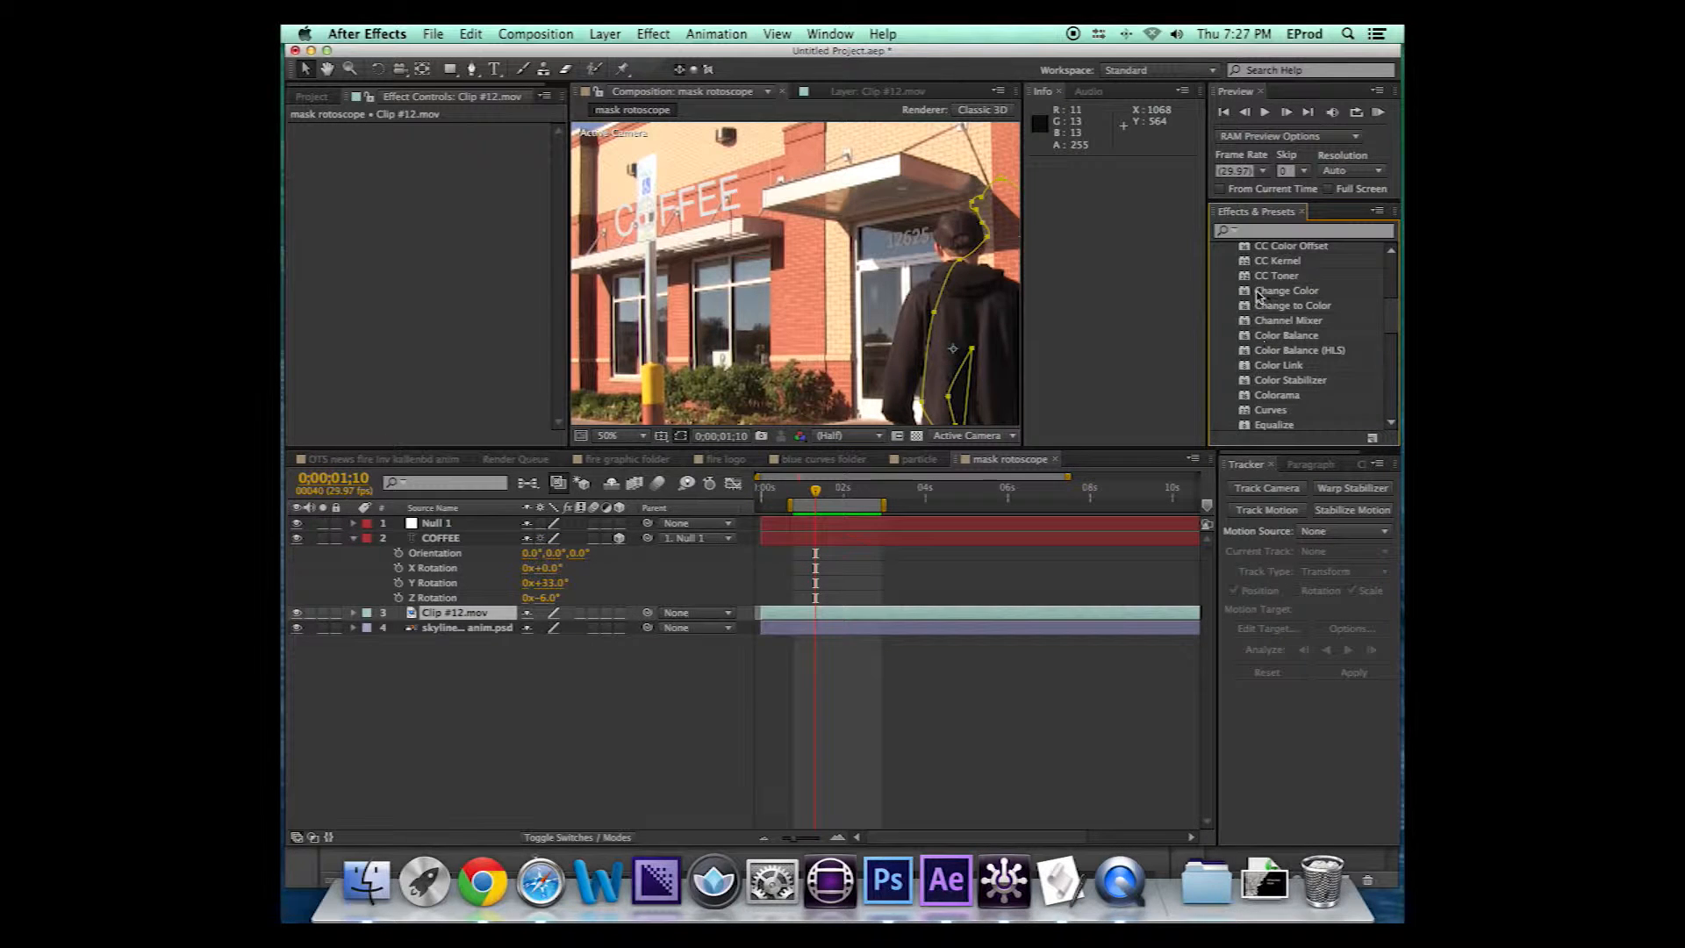
drag(1246, 415, 456, 623)
Shape the RGB curve into a steep wave that peaks in the shadows and dips in the highlights, and check a nearby frame
mouse_move(439, 219)
mouse_down()
mouse_move(420, 268)
mouse_move(445, 201)
mouse_move(457, 208)
mouse_up()
drag(394, 289, 349, 237)
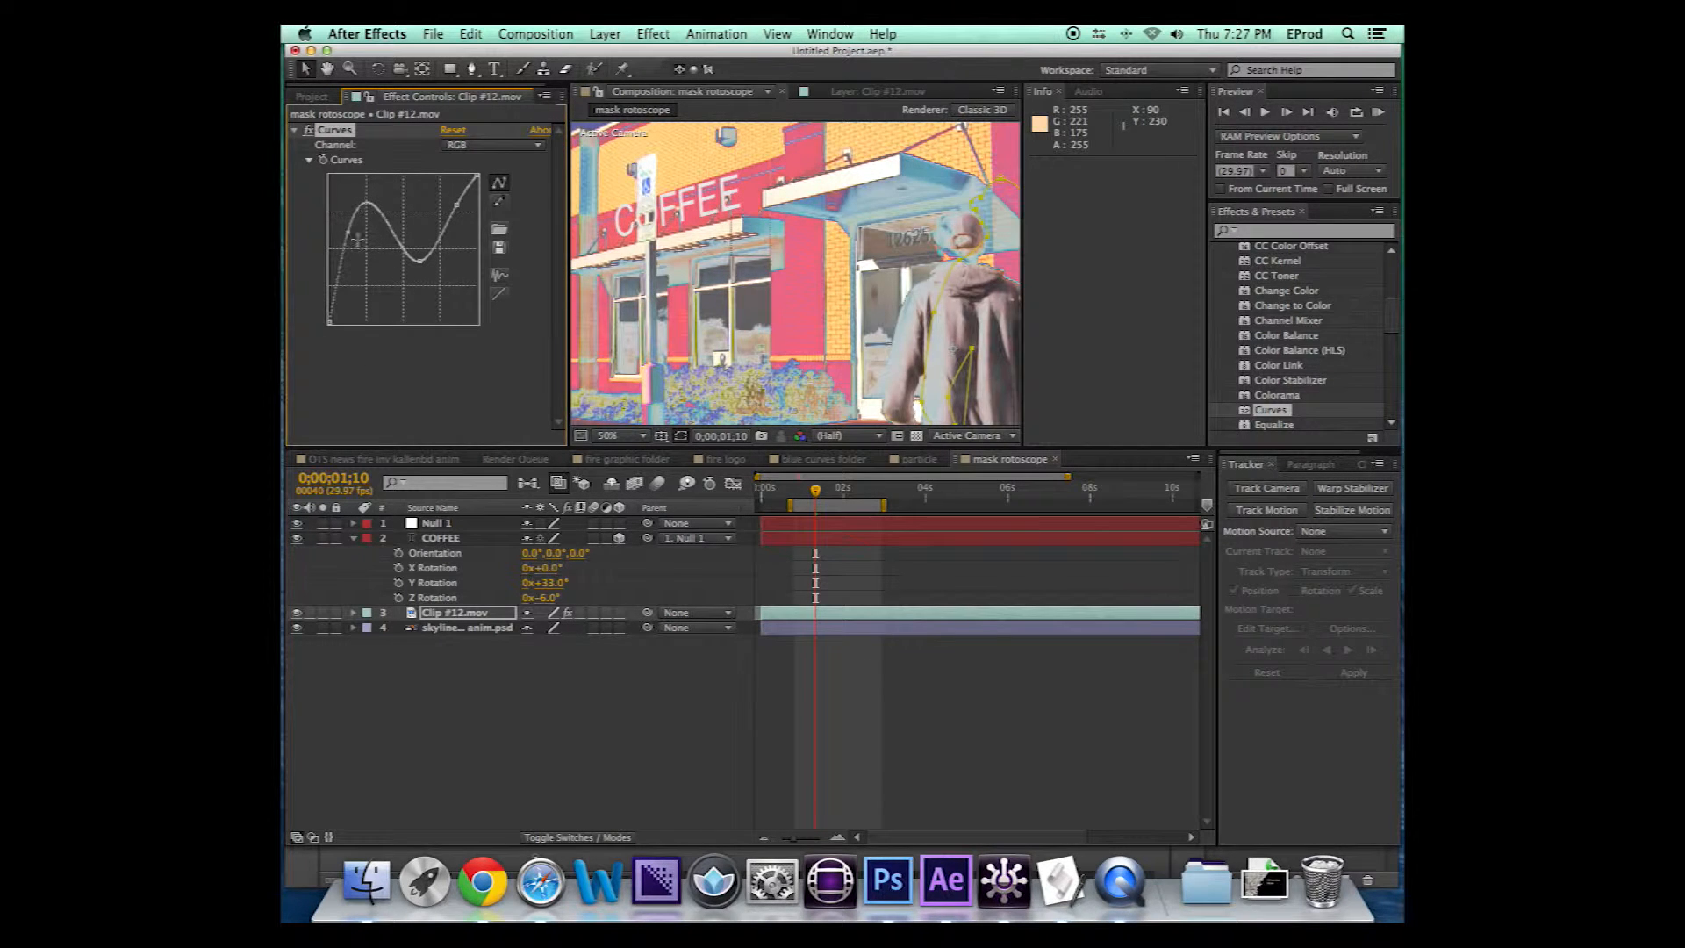
drag(457, 206, 471, 215)
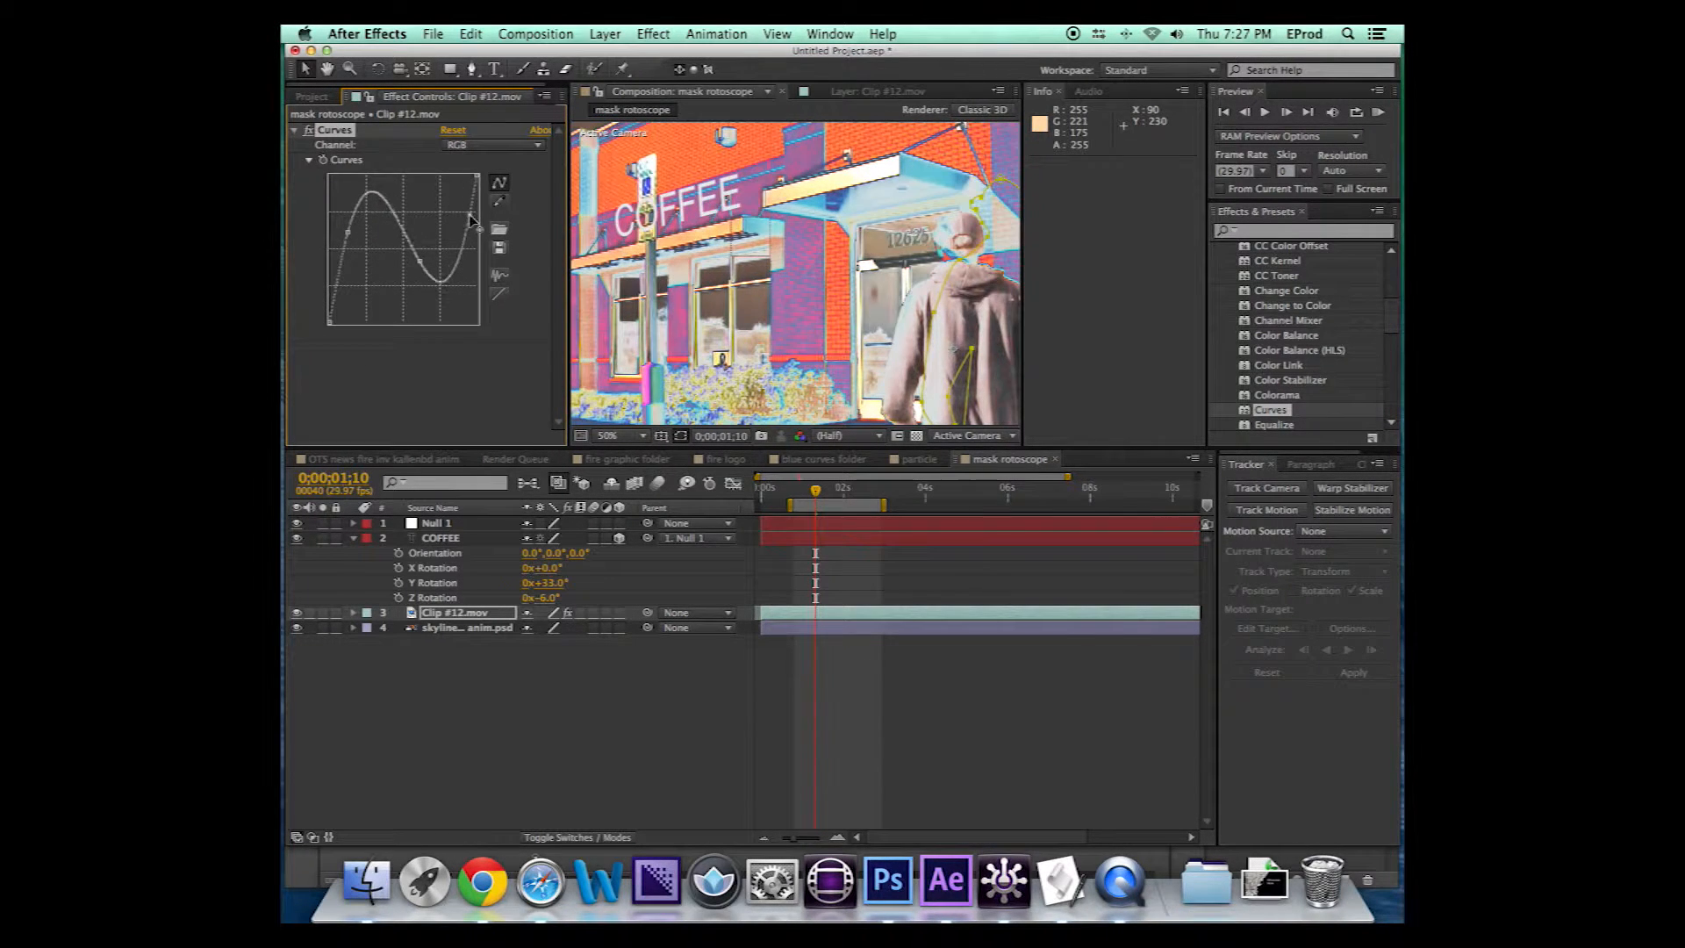
mouse_move(816, 490)
mouse_down()
mouse_move(853, 491)
mouse_move(815, 493)
mouse_up()
Find the Strobe Light effect by searching for "strobe", apply it to Clip #12.mov and check it around 0;00;01;03
click(1253, 230)
text(strobe)
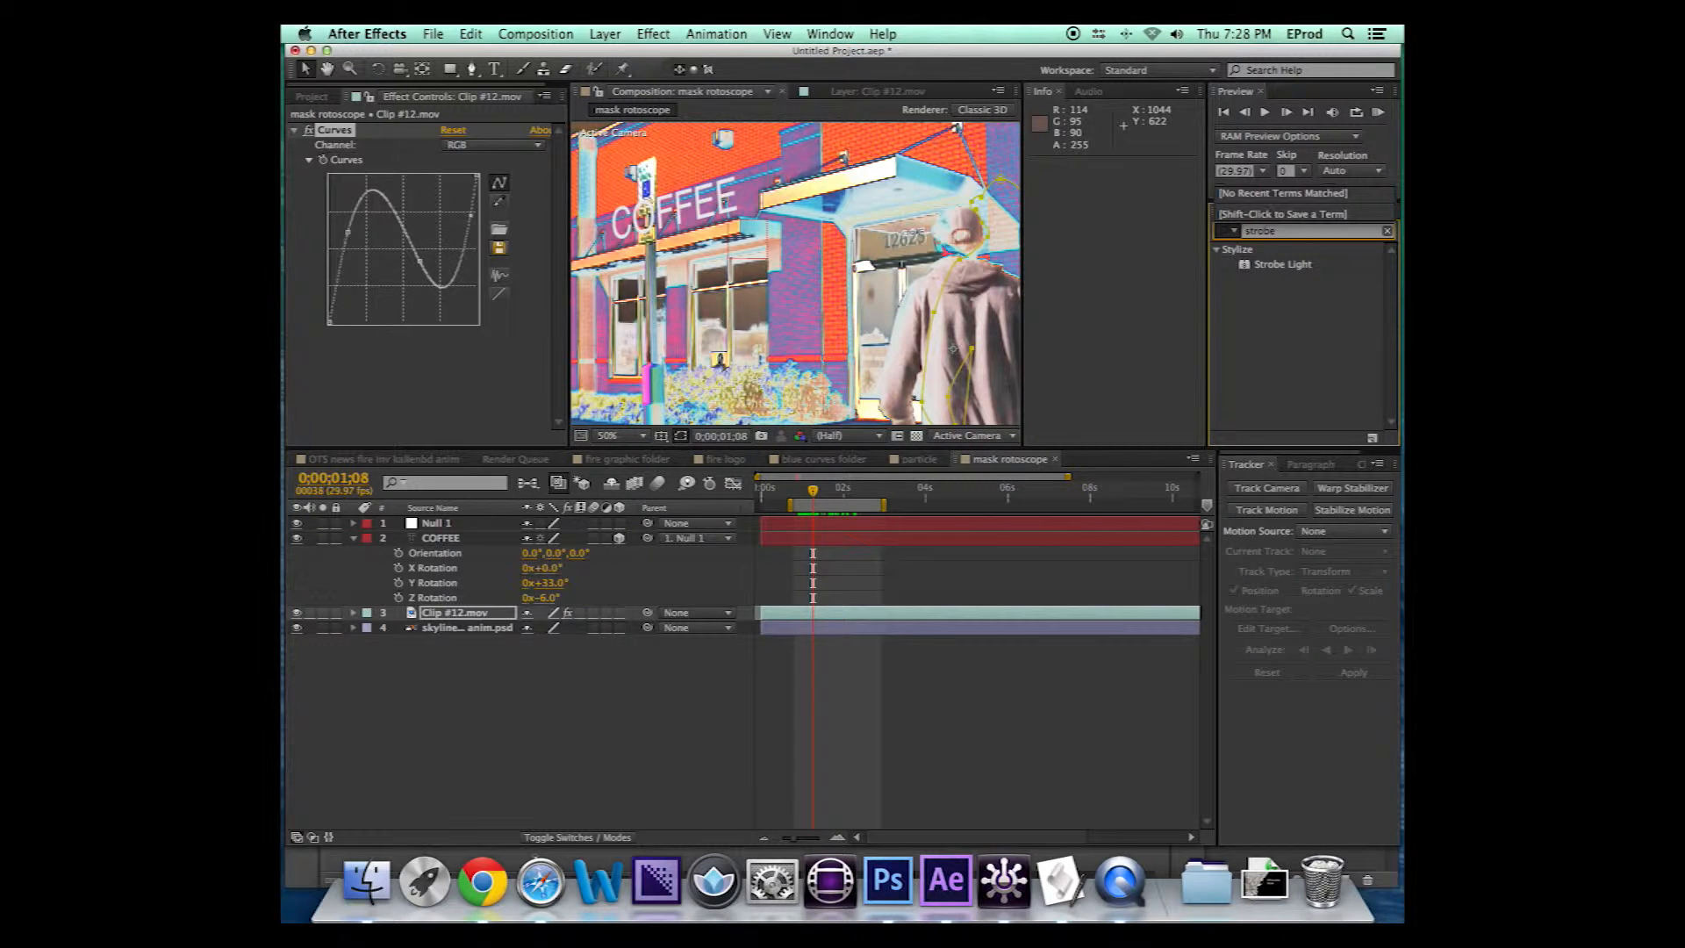
drag(1246, 266, 507, 604)
drag(822, 497, 807, 496)
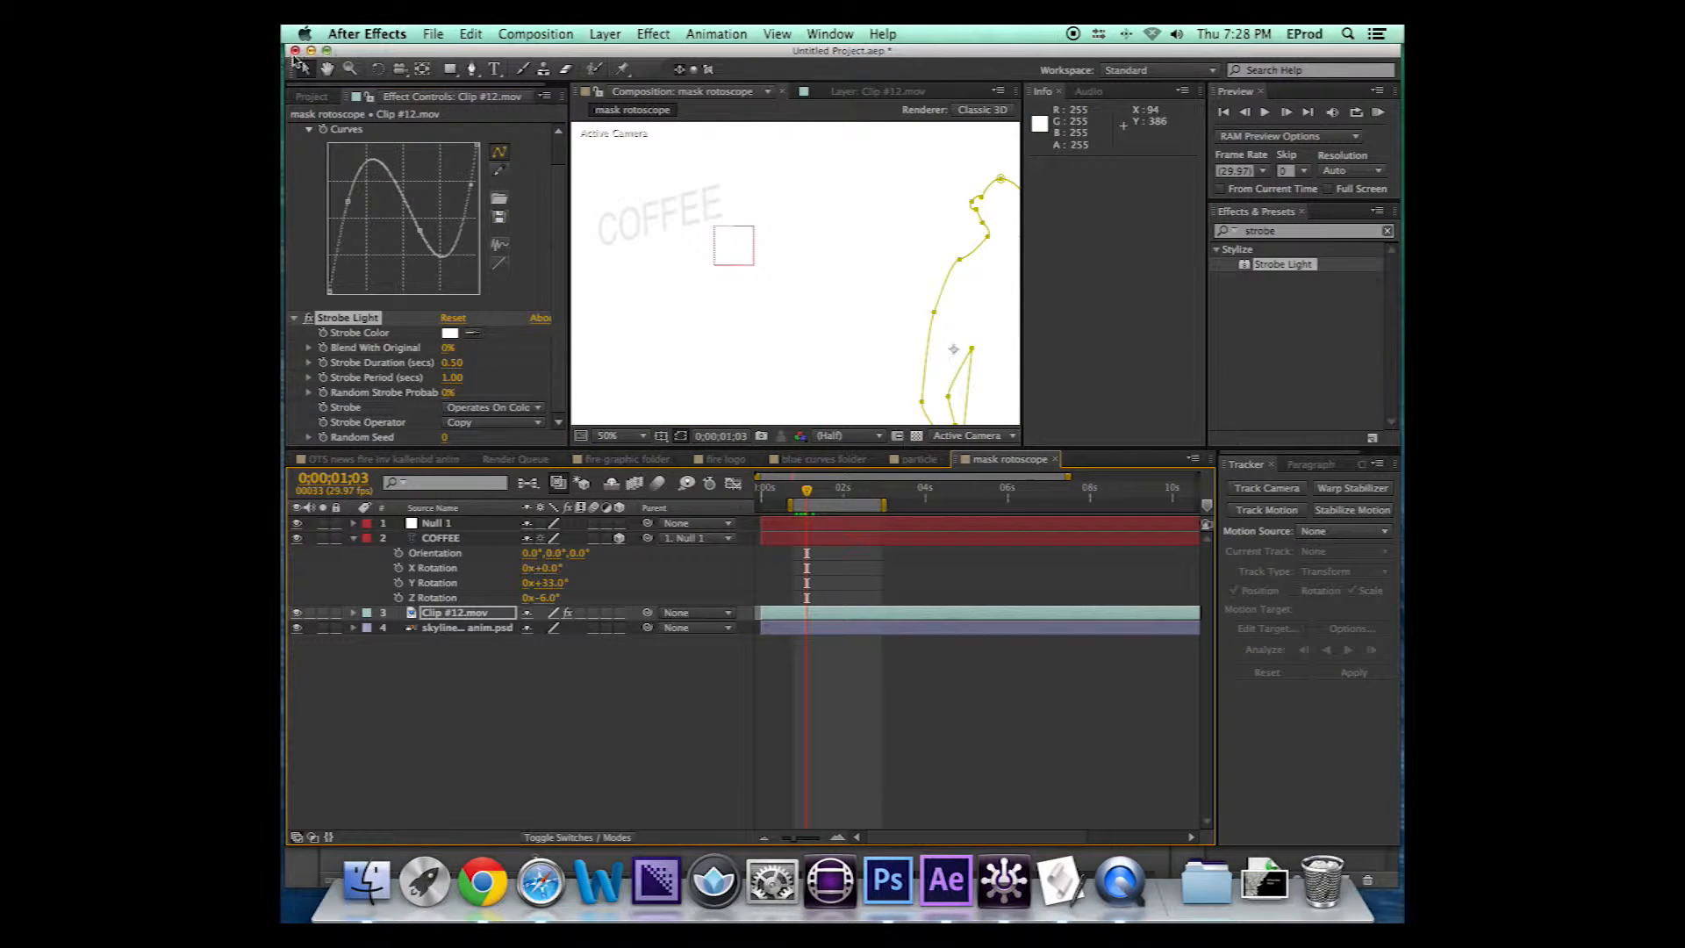
Collapse the Curves settings and keep the Strobe Light settings expanded
click(310, 129)
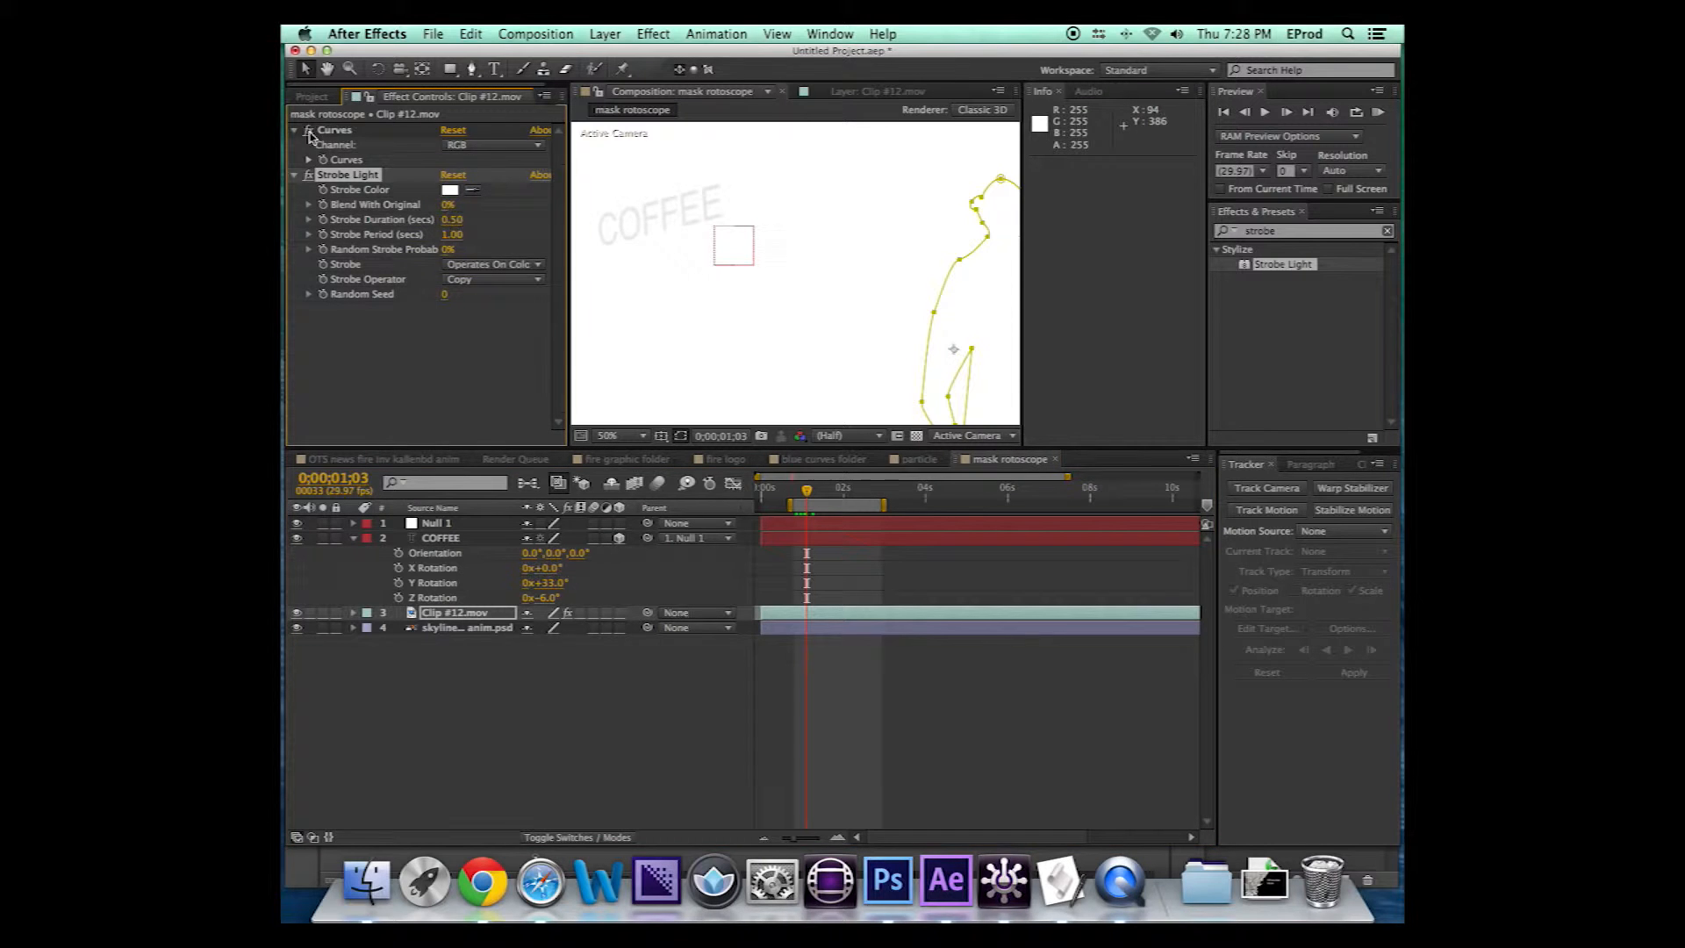
click(335, 131)
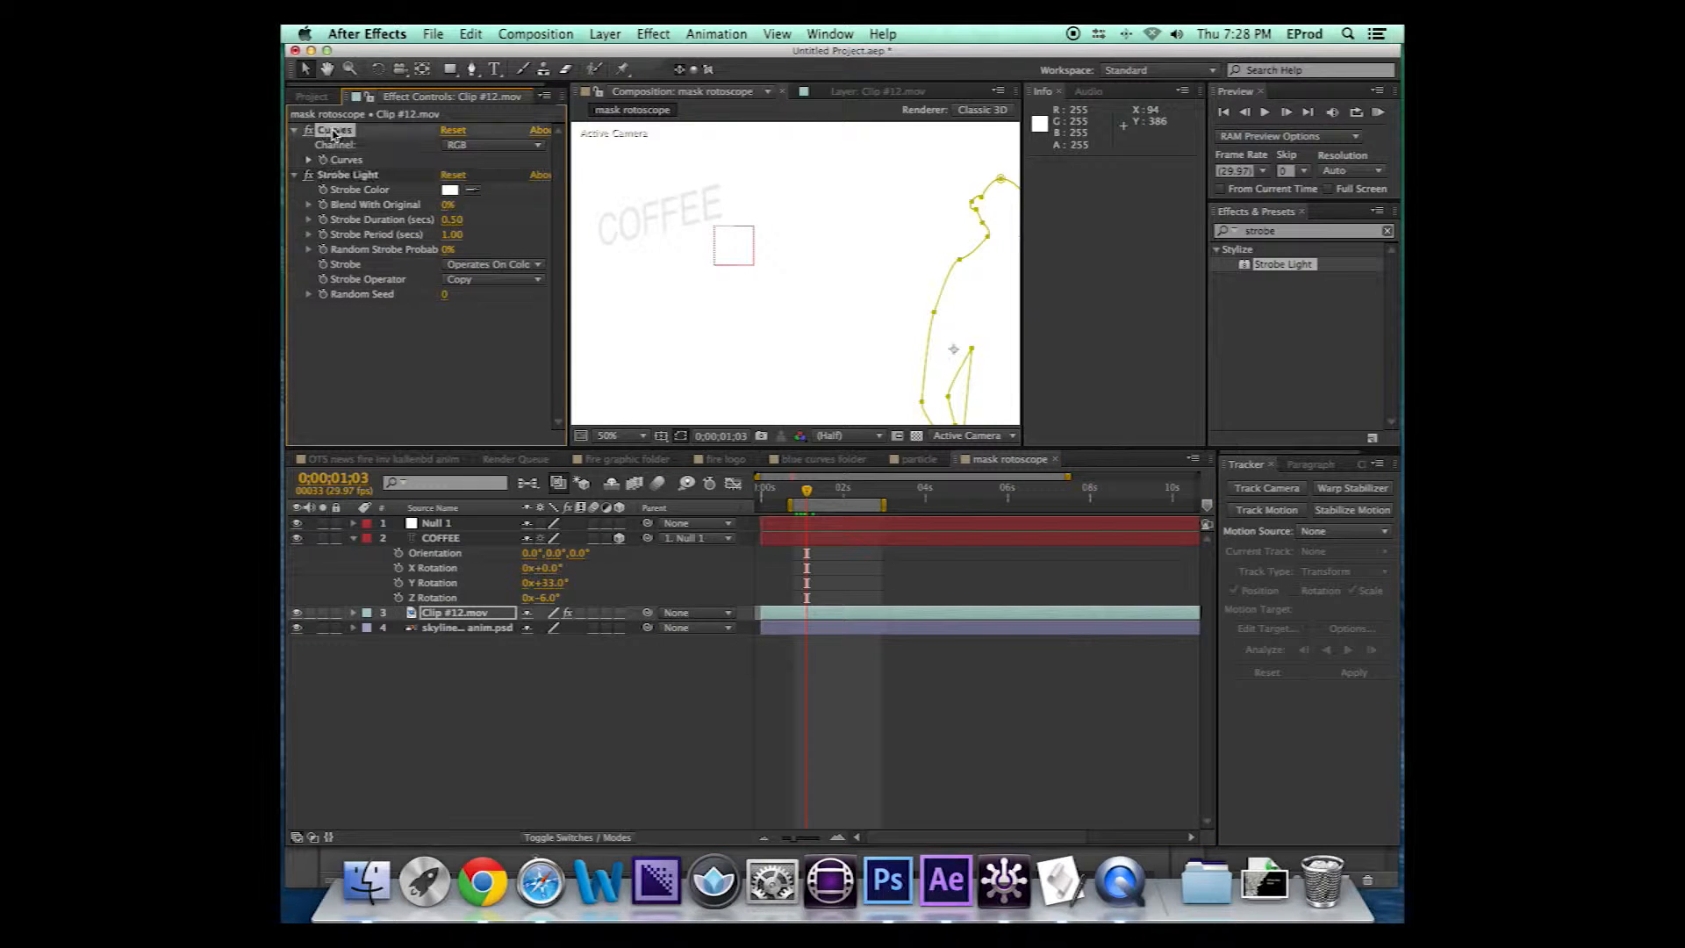
click(295, 130)
click(295, 144)
click(295, 145)
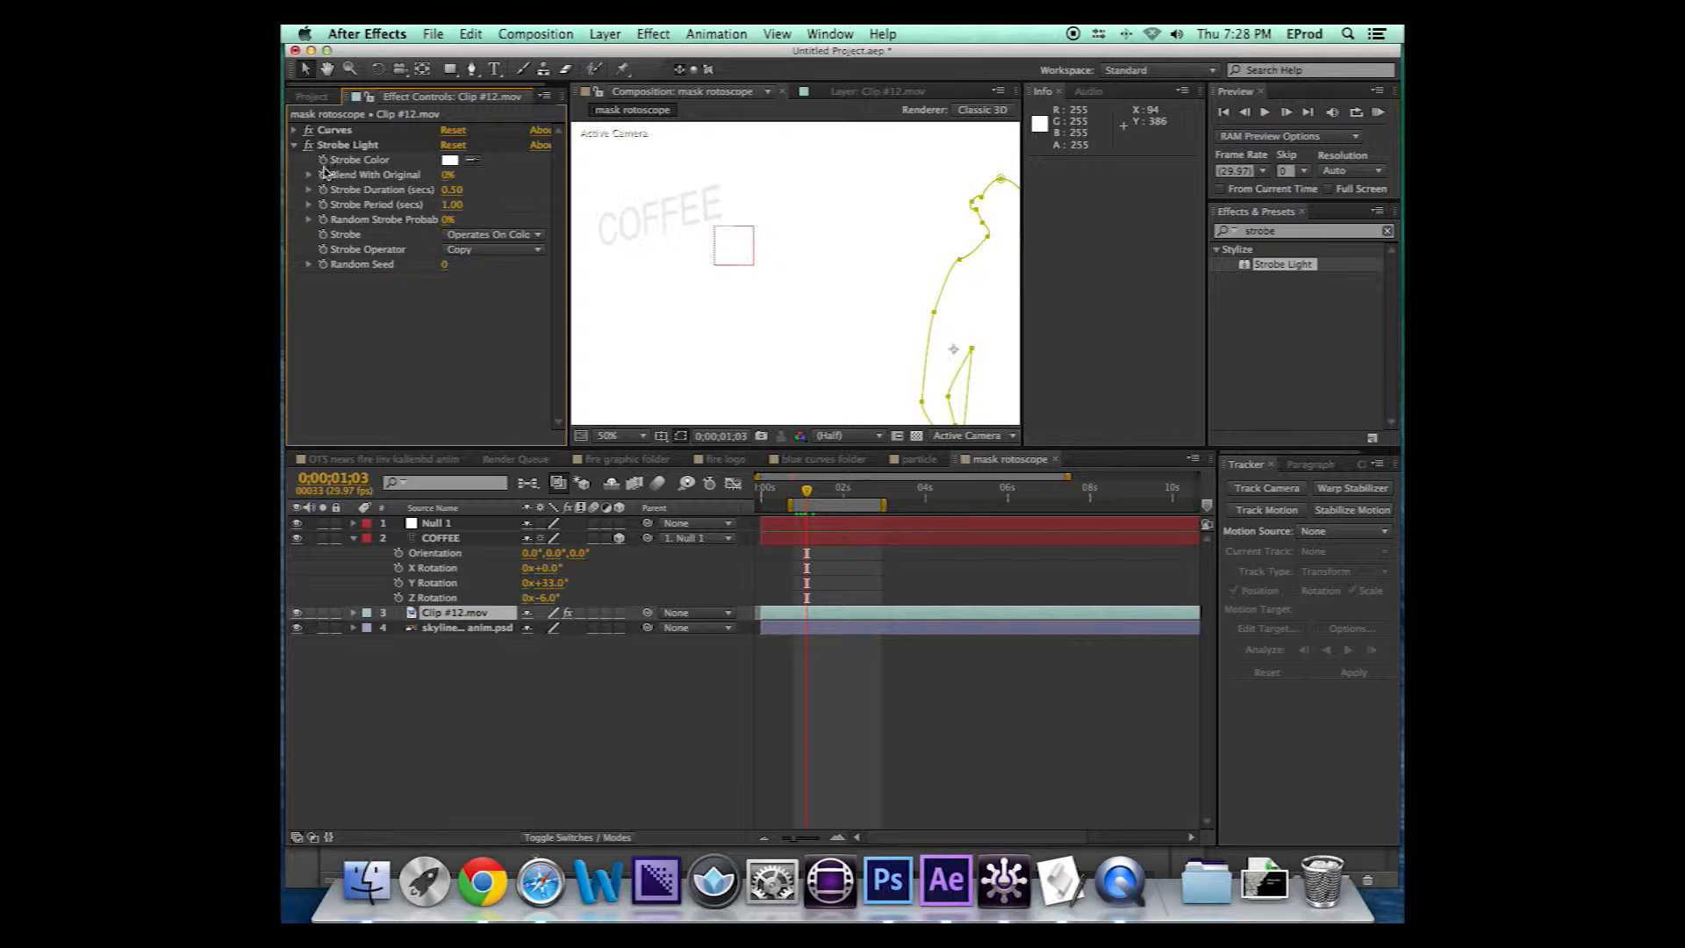
click(295, 130)
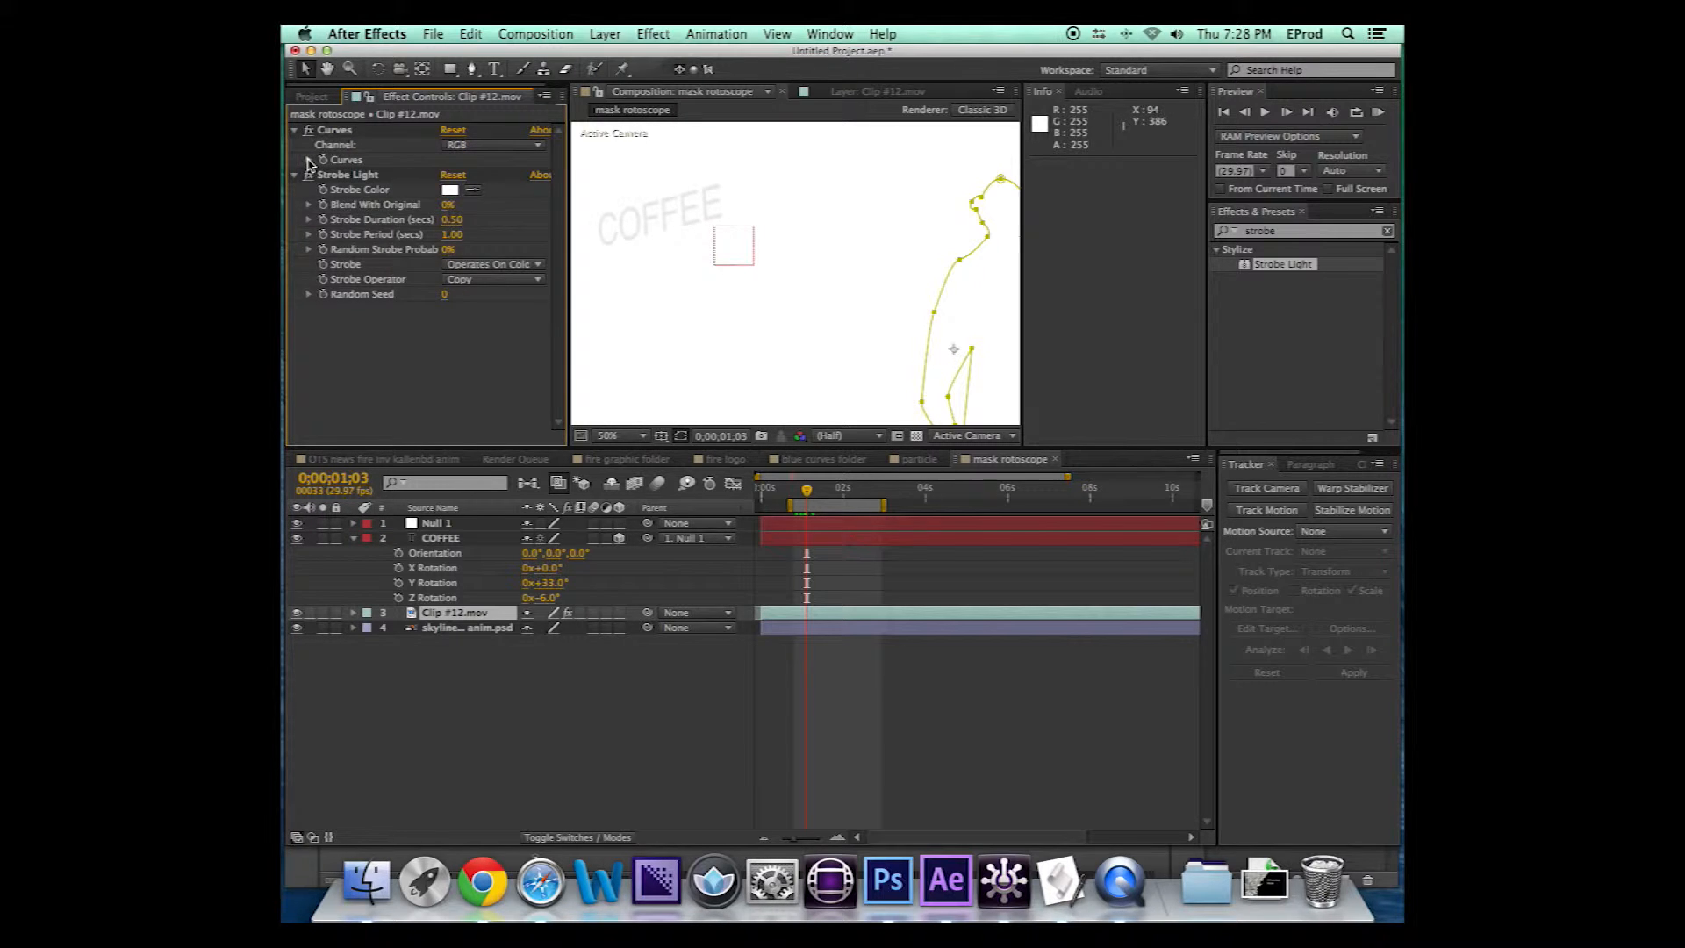
click(308, 161)
click(296, 130)
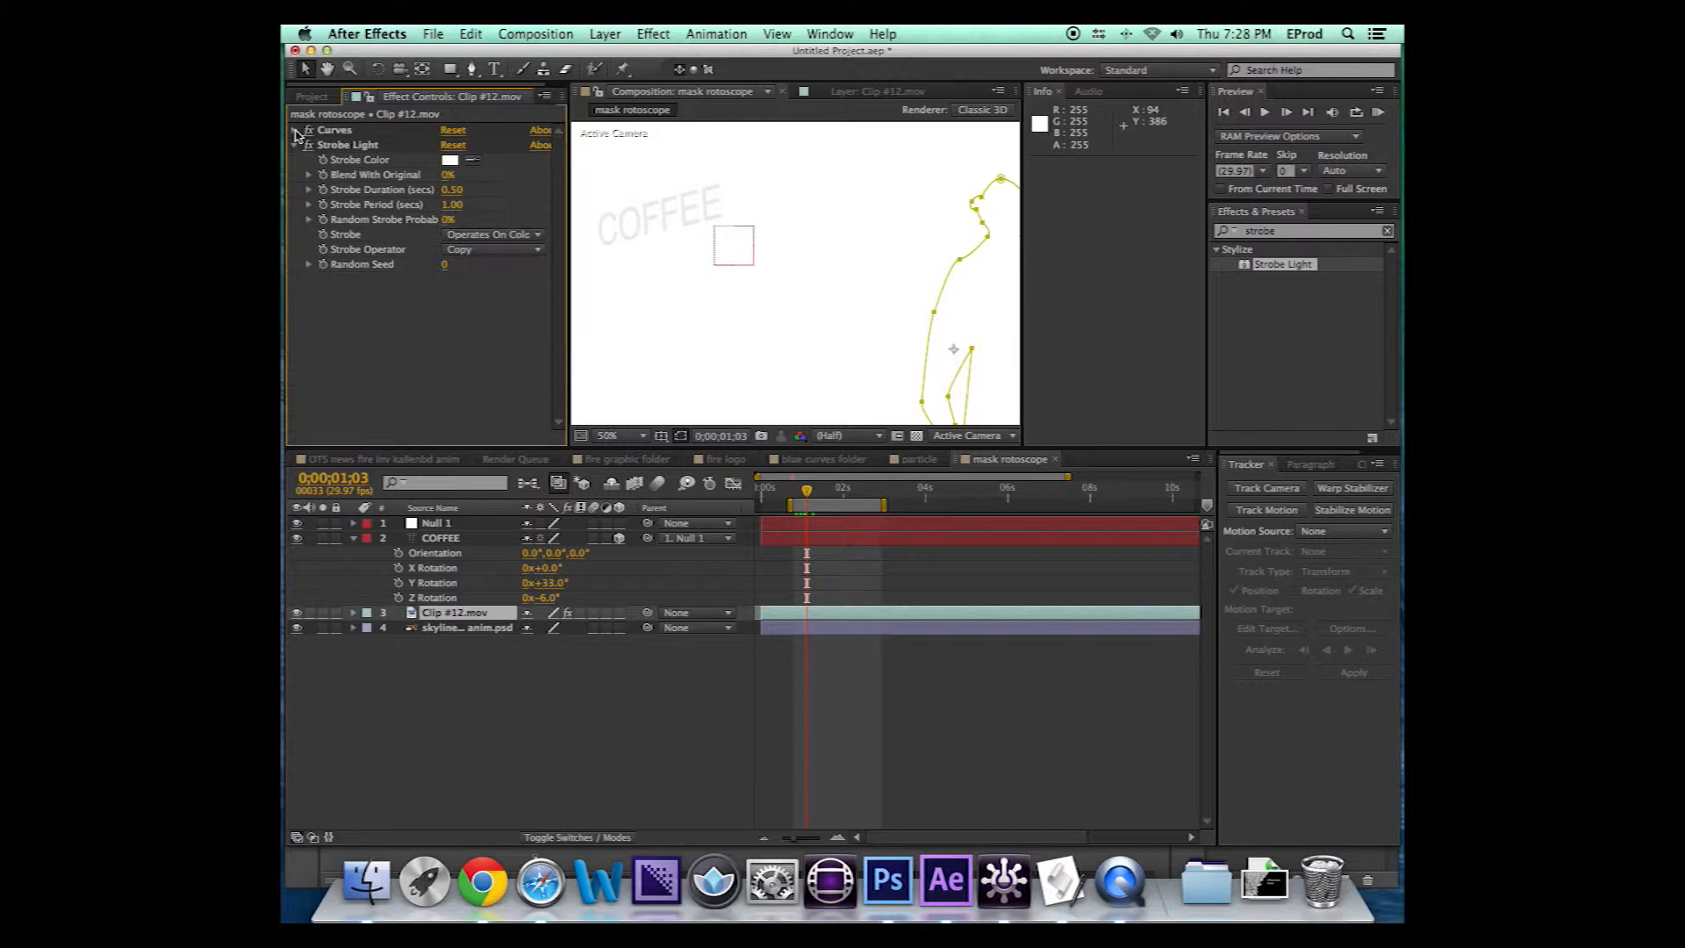
Set Strobe Light's Blend With Original to 38%, Strobe Duration to 0.13 seconds and Strobe Period to 0.74 seconds
click(447, 176)
text(8)
key(Return)
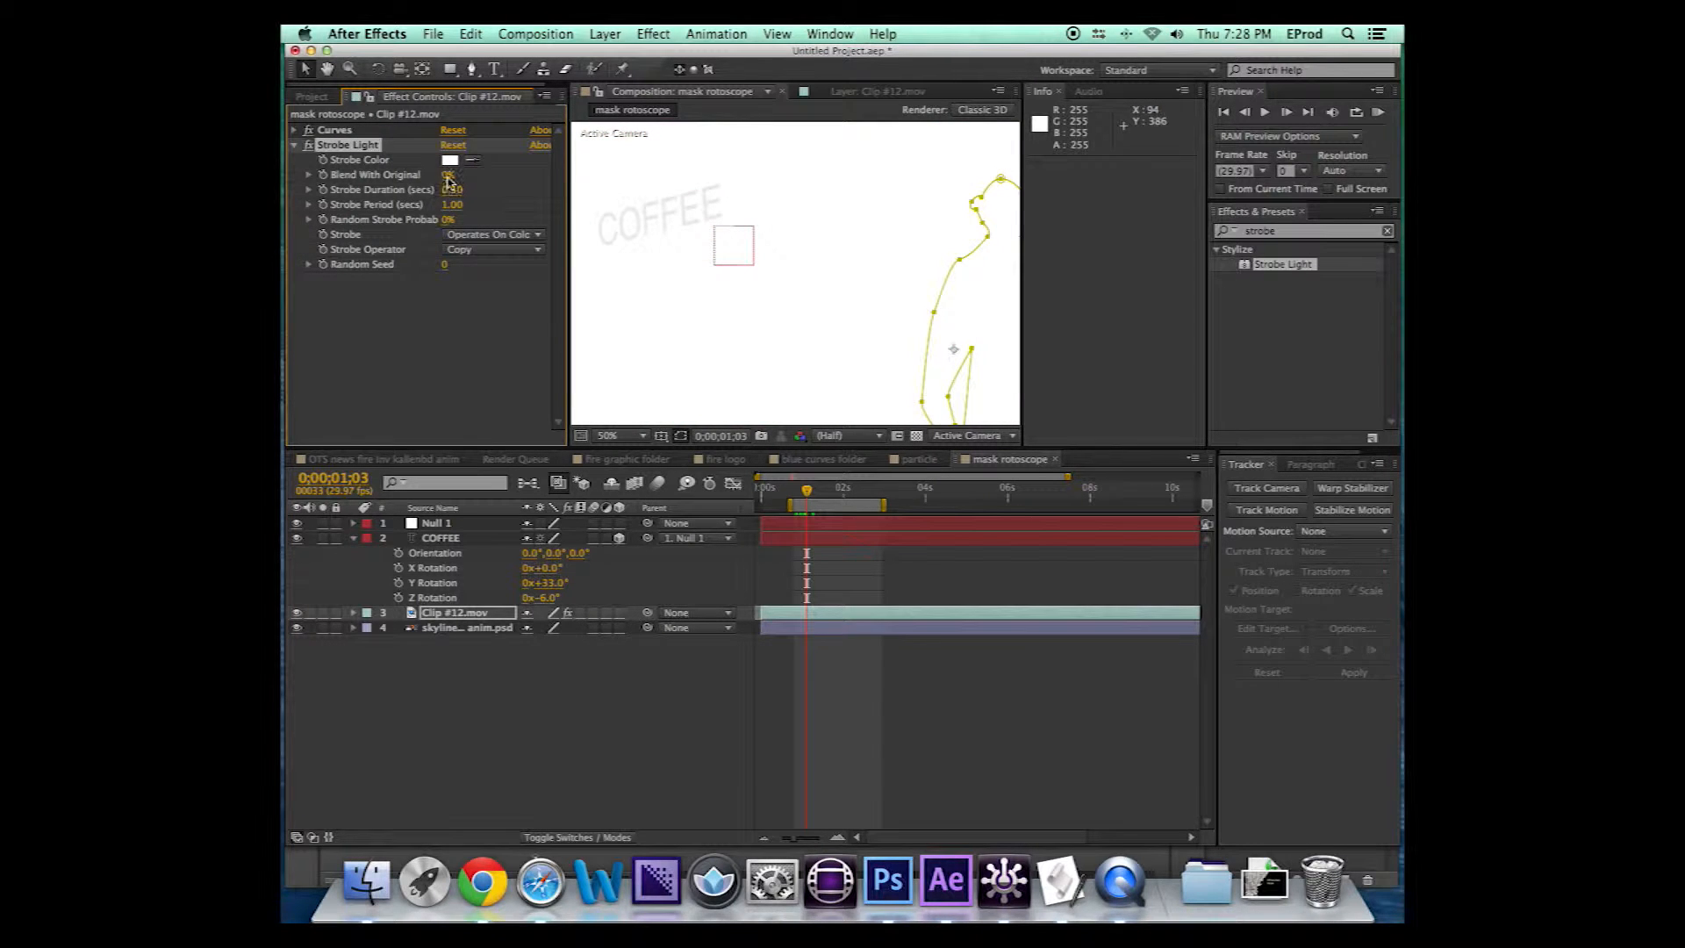
drag(448, 180, 478, 173)
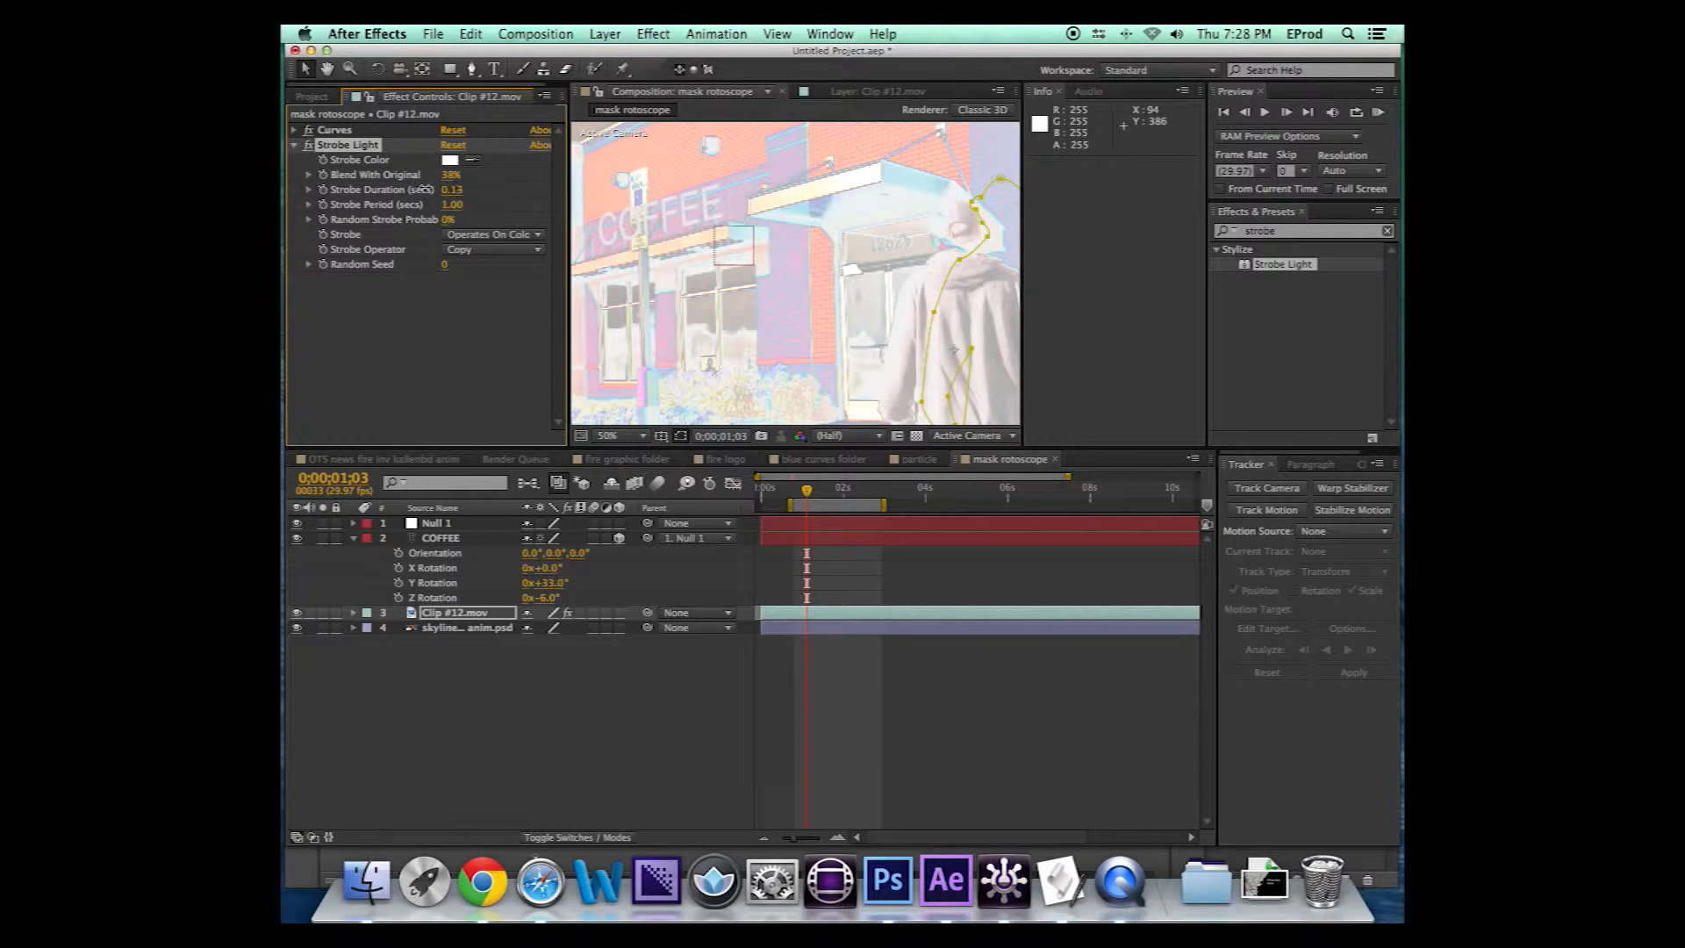
drag(806, 490, 812, 497)
drag(452, 205, 437, 207)
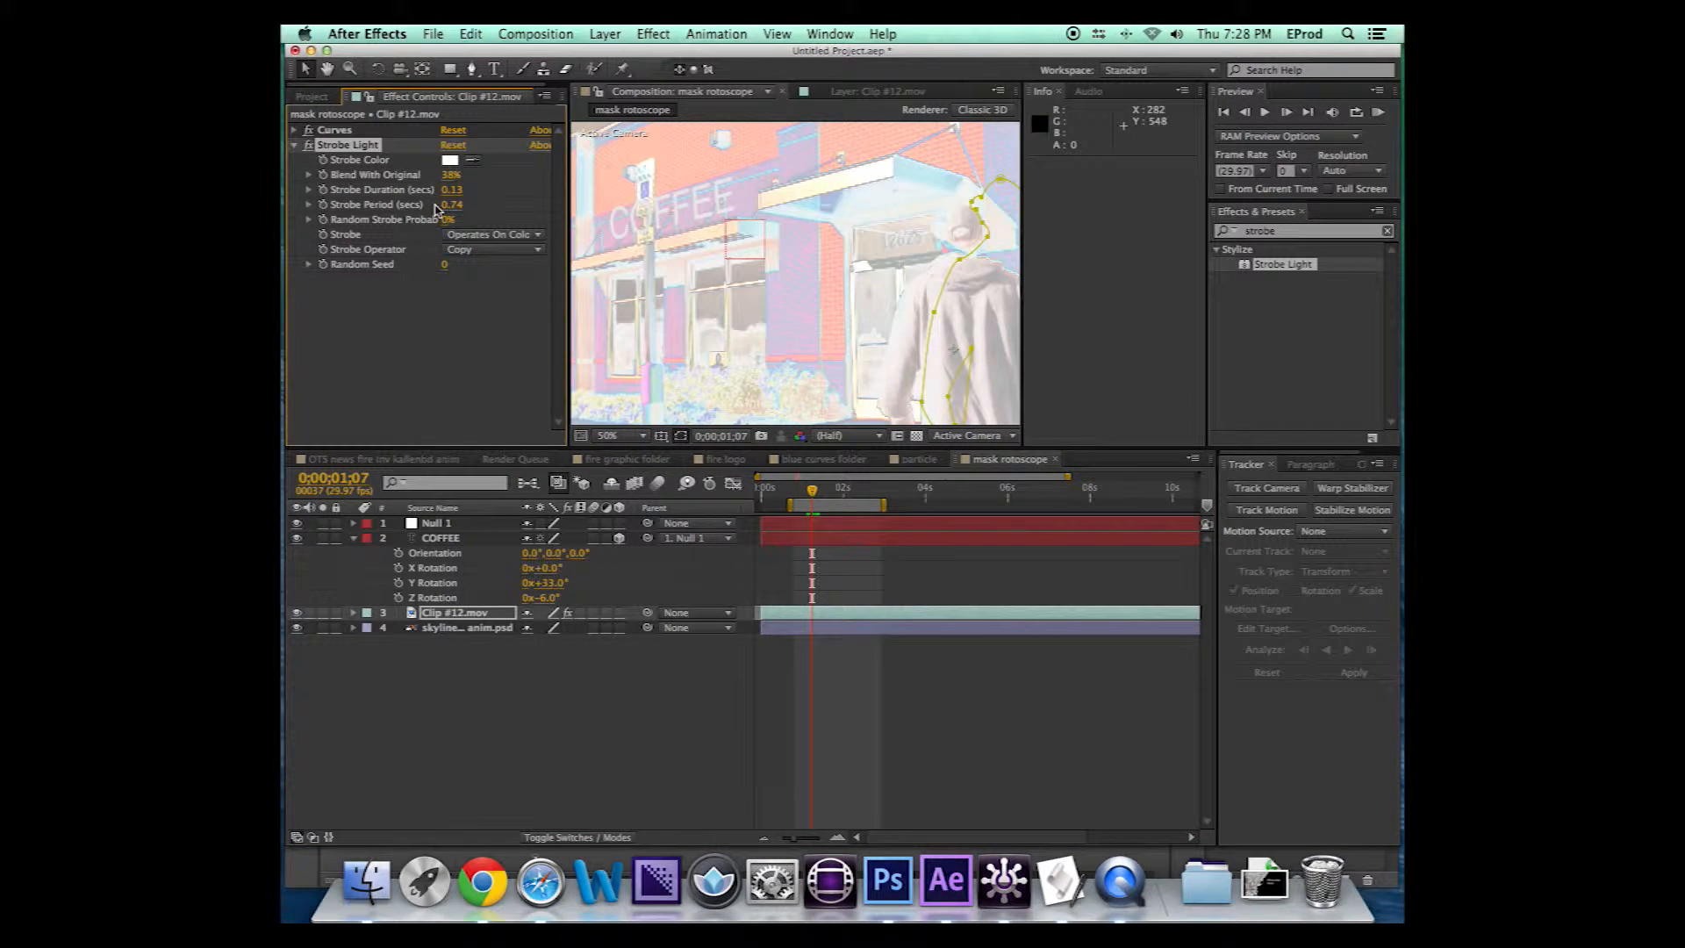
Play back and scrub through the clip to examine the strobe flashes
key(space)
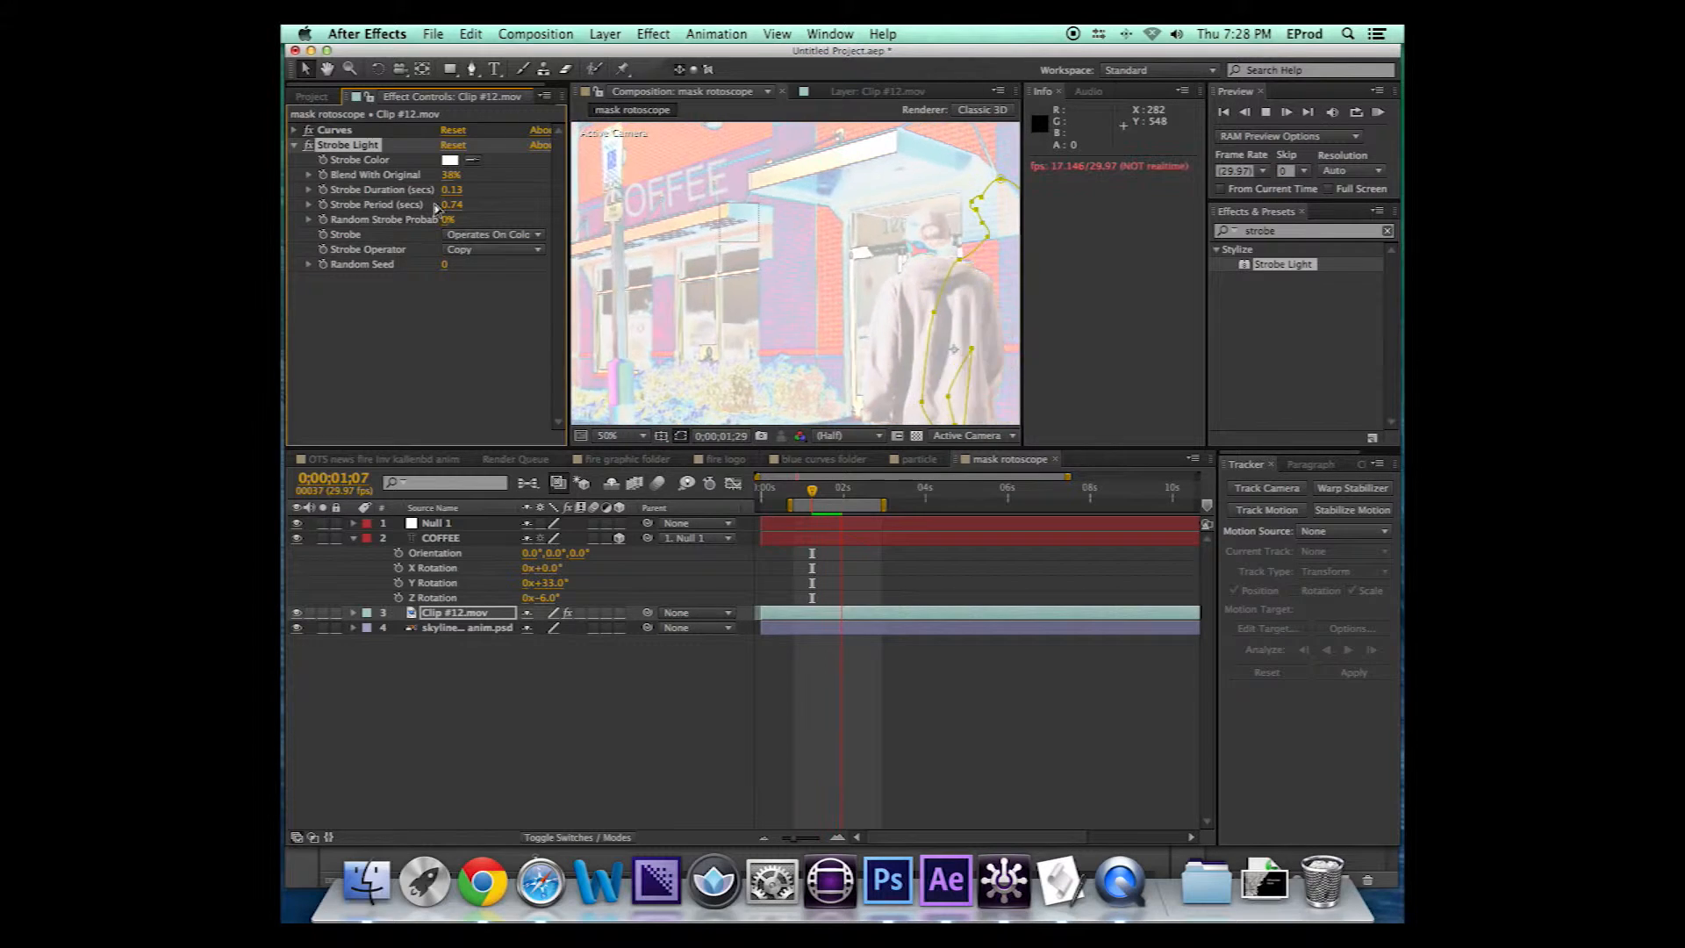
key(space)
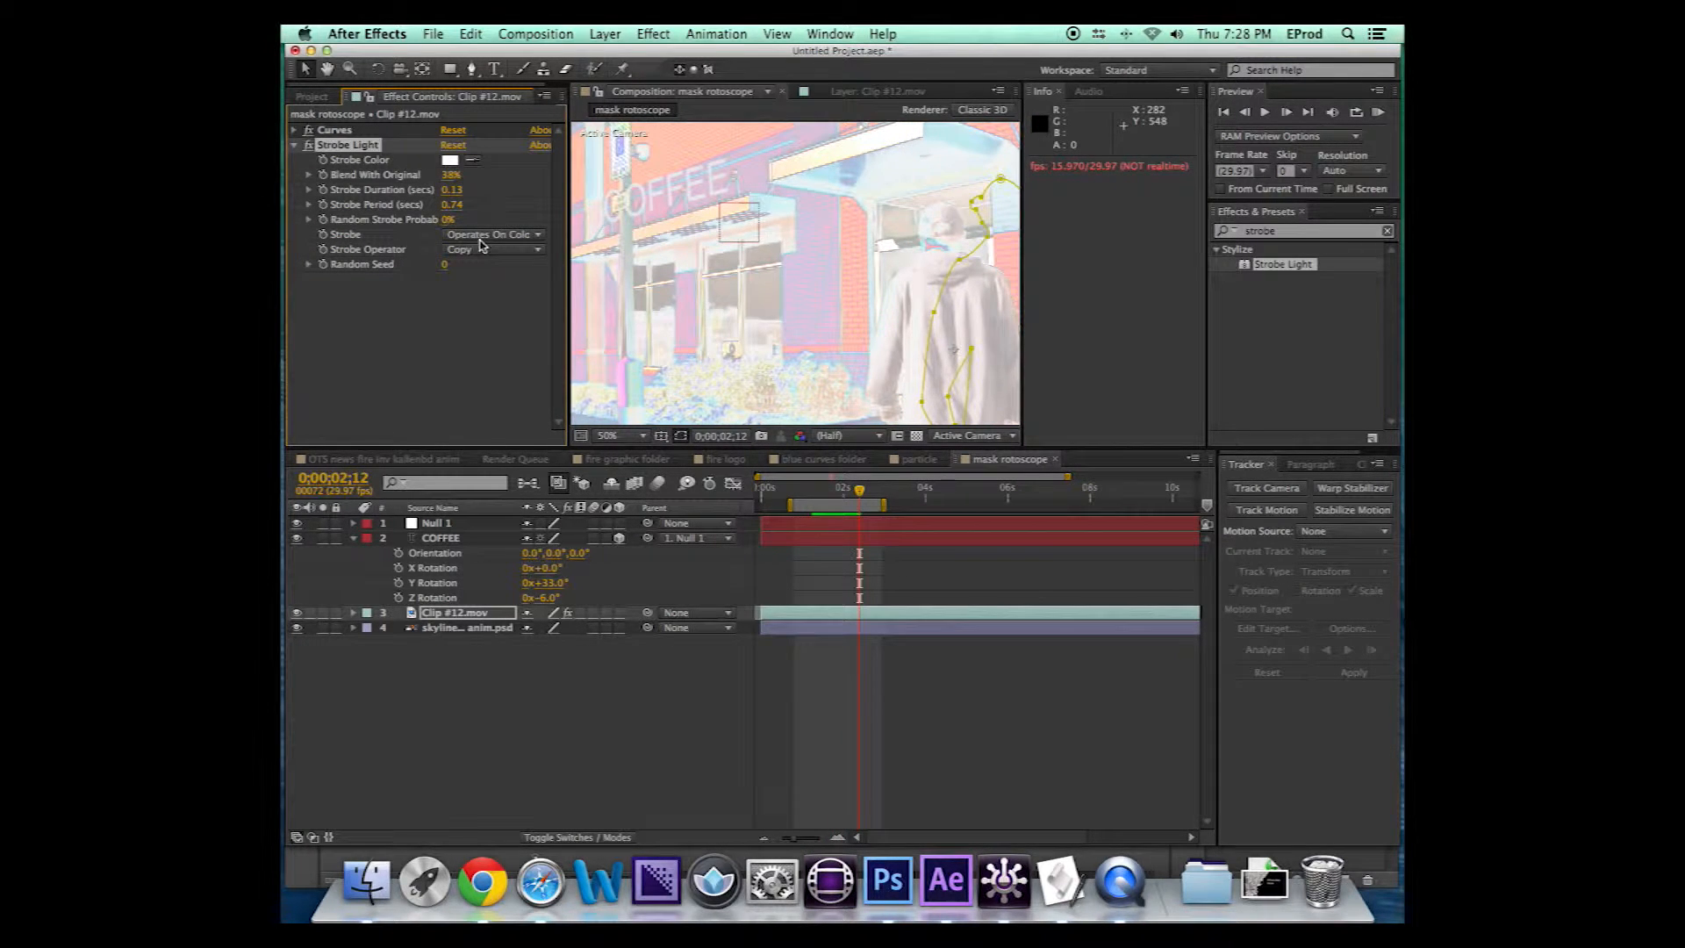
drag(818, 492, 860, 493)
key(space)
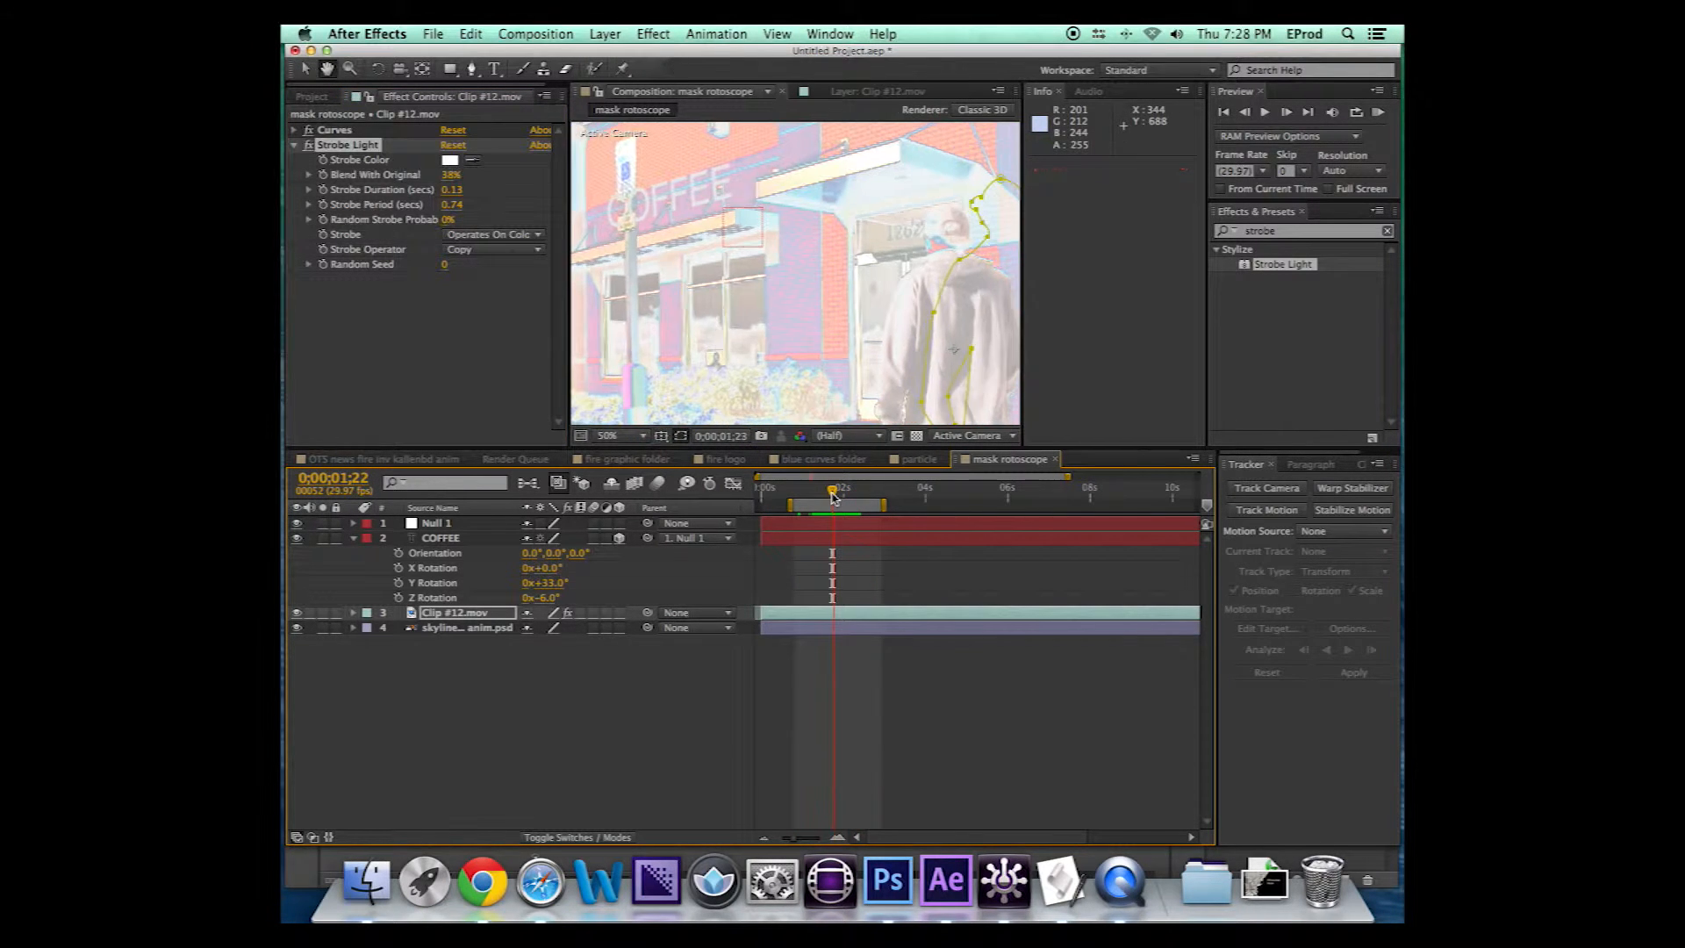
Remove the Strobe Light and Curves effects from Clip #12.mov and clear the effects search
key(space)
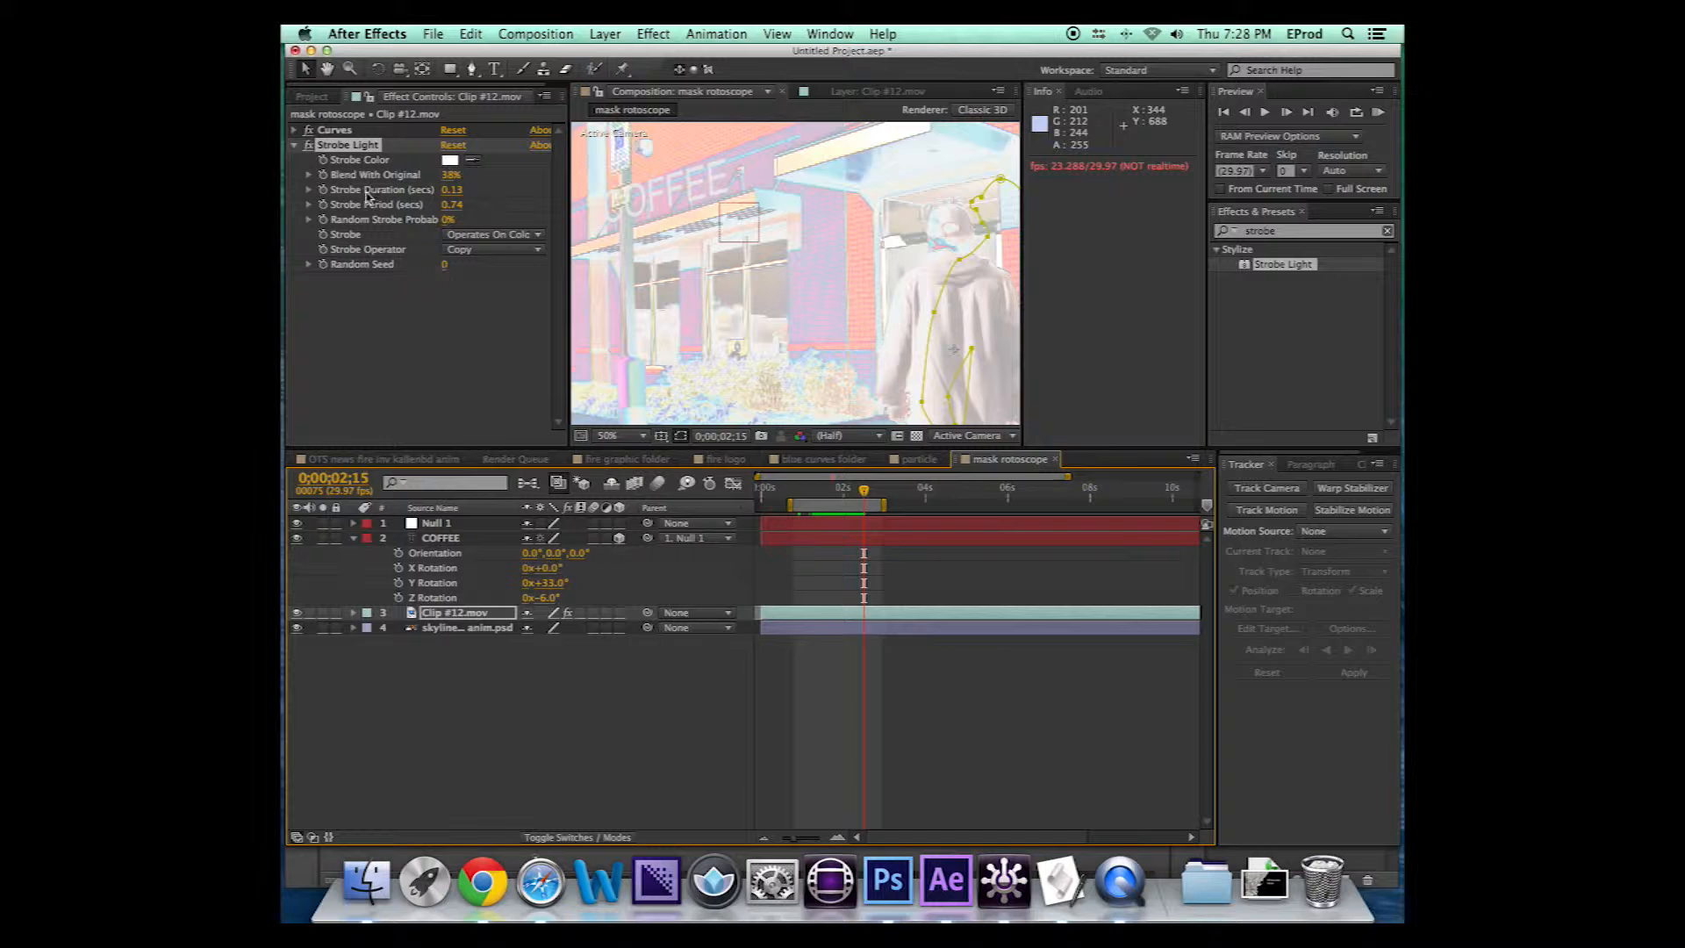
click(342, 145)
key(Delete)
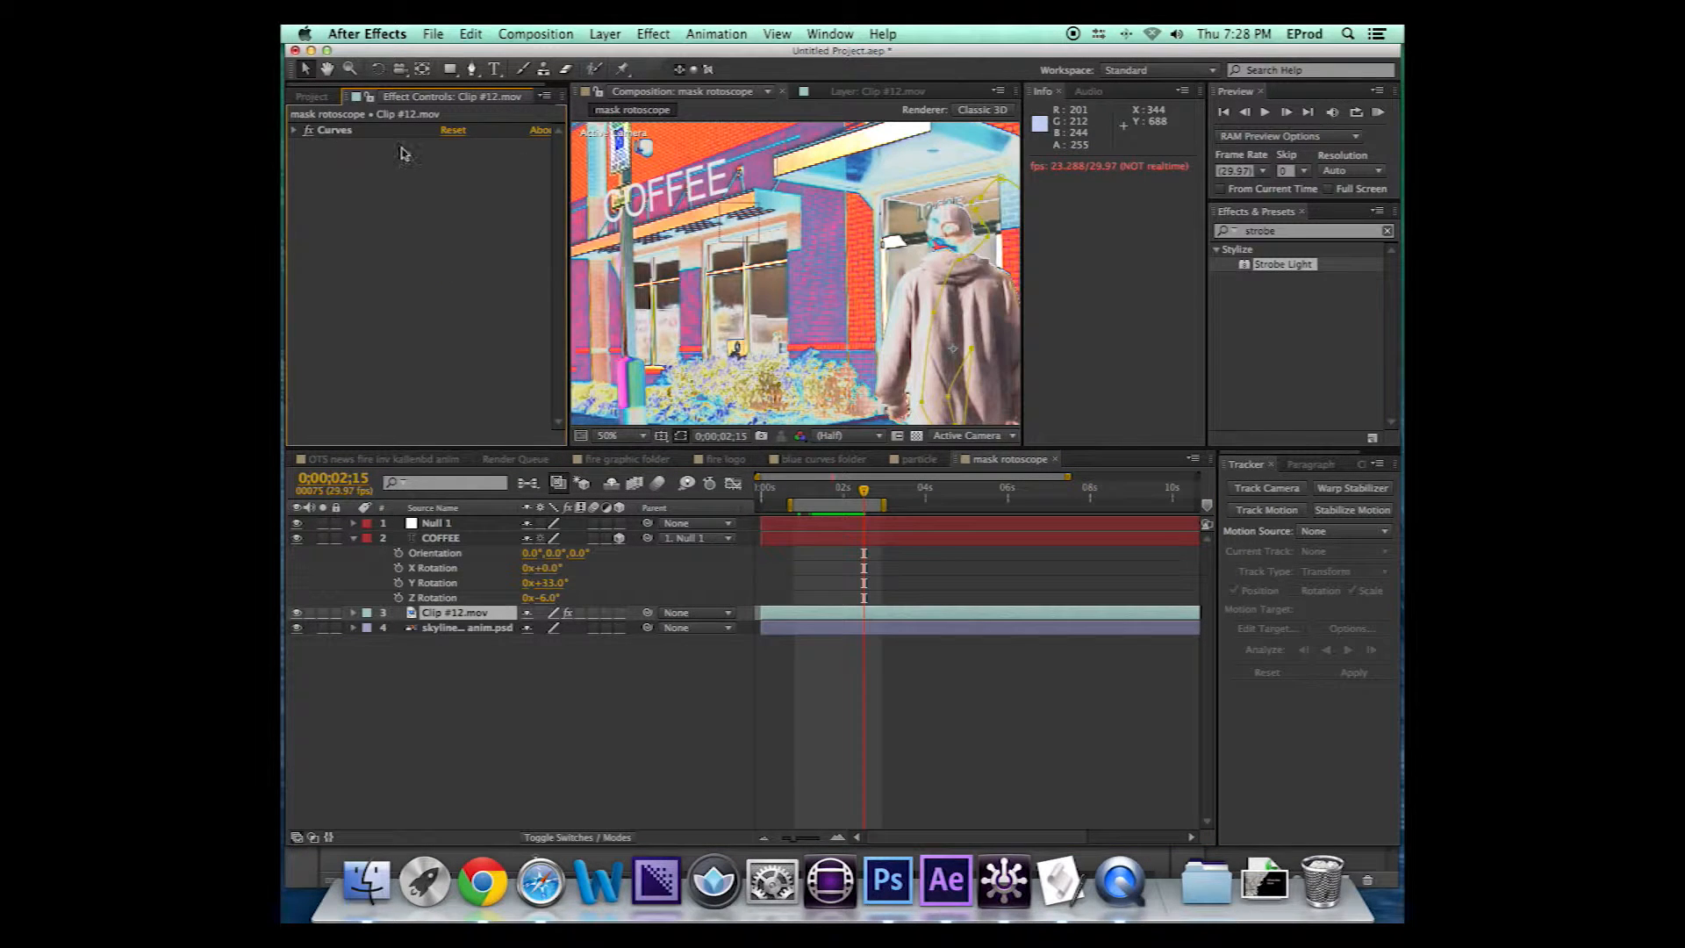
click(1385, 232)
click(336, 132)
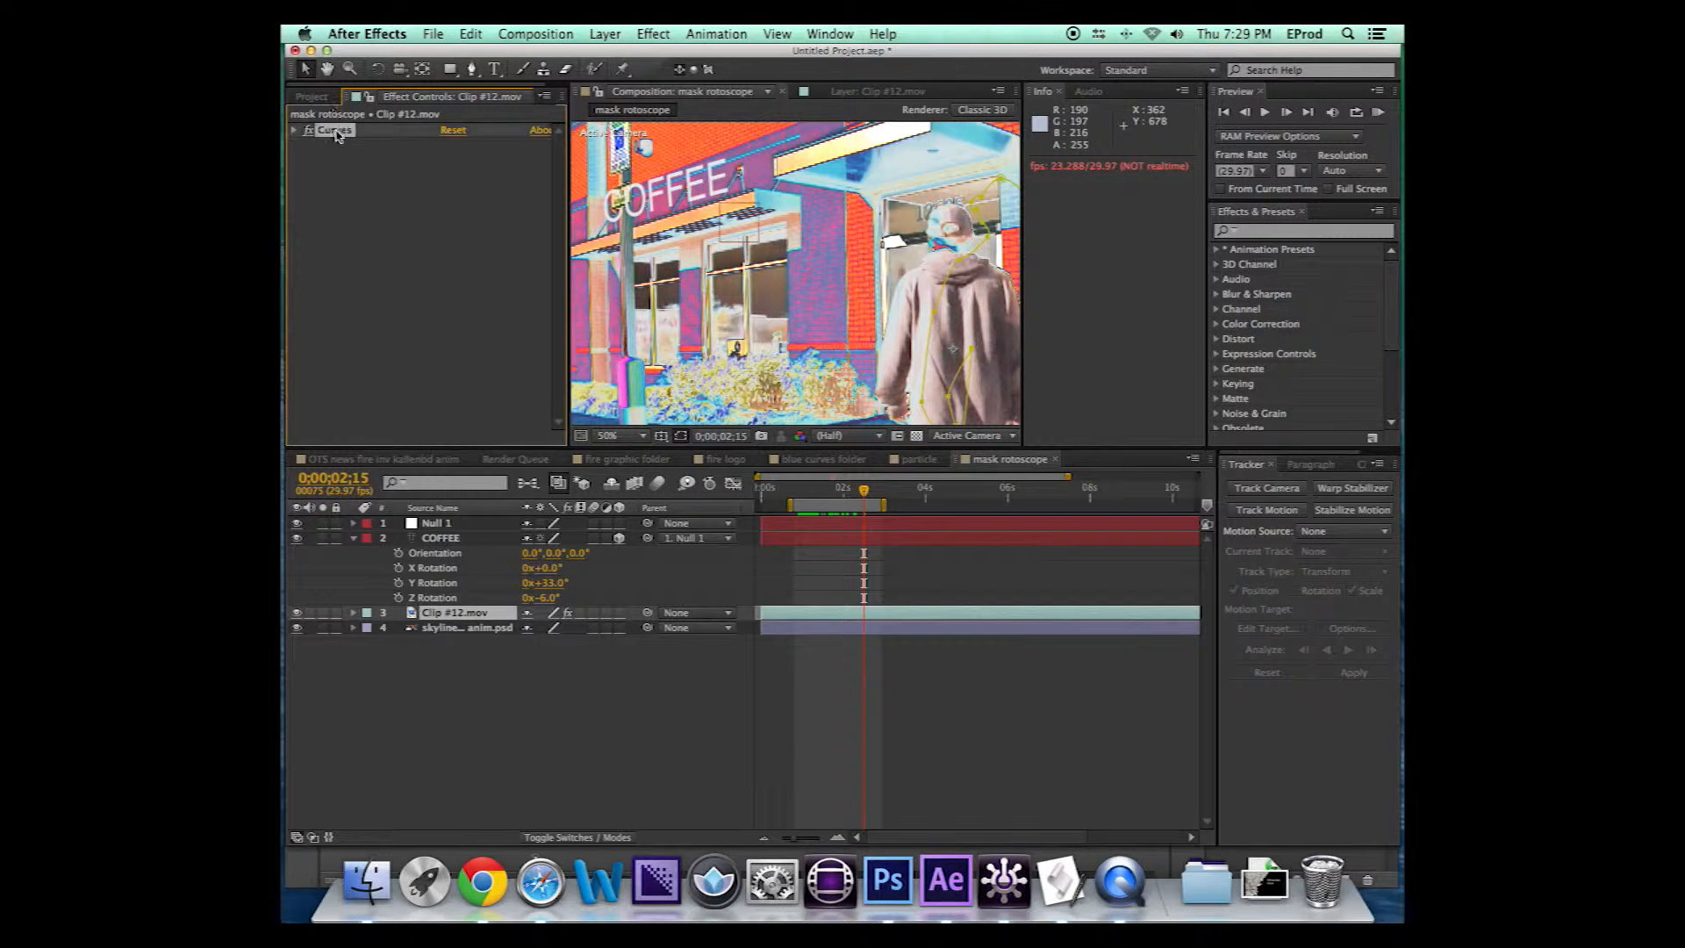
key(Delete)
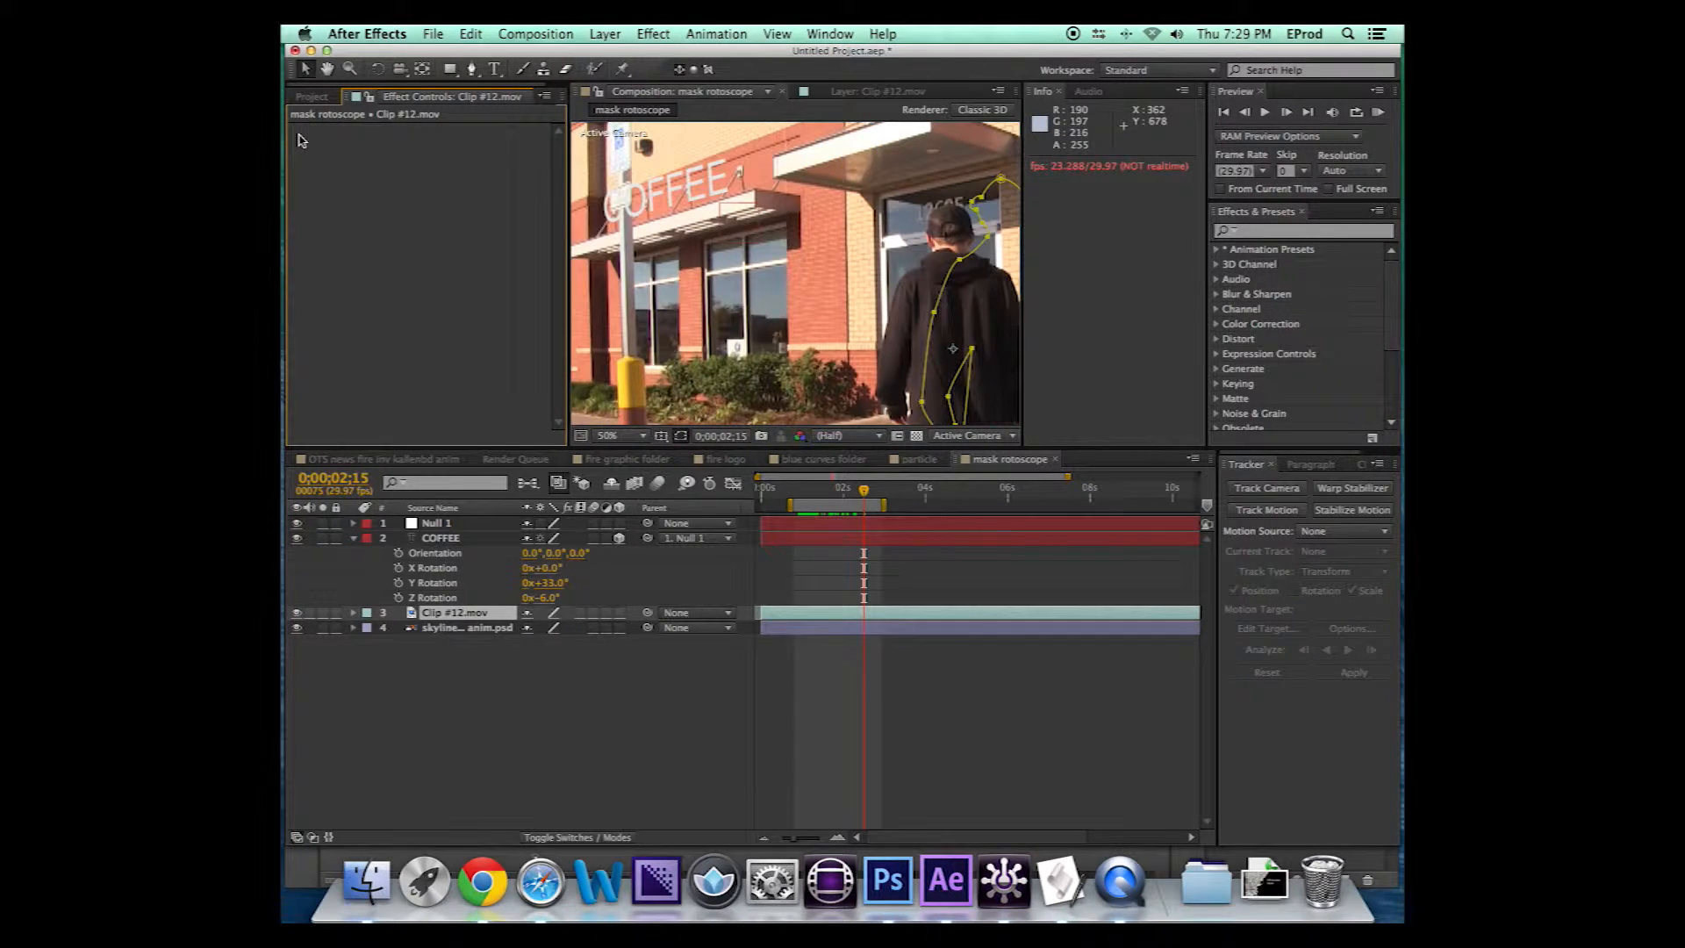
Find CC Kaleida among the Stylize effects and apply it to Clip #12.mov
scroll(1390, 289, down, 5)
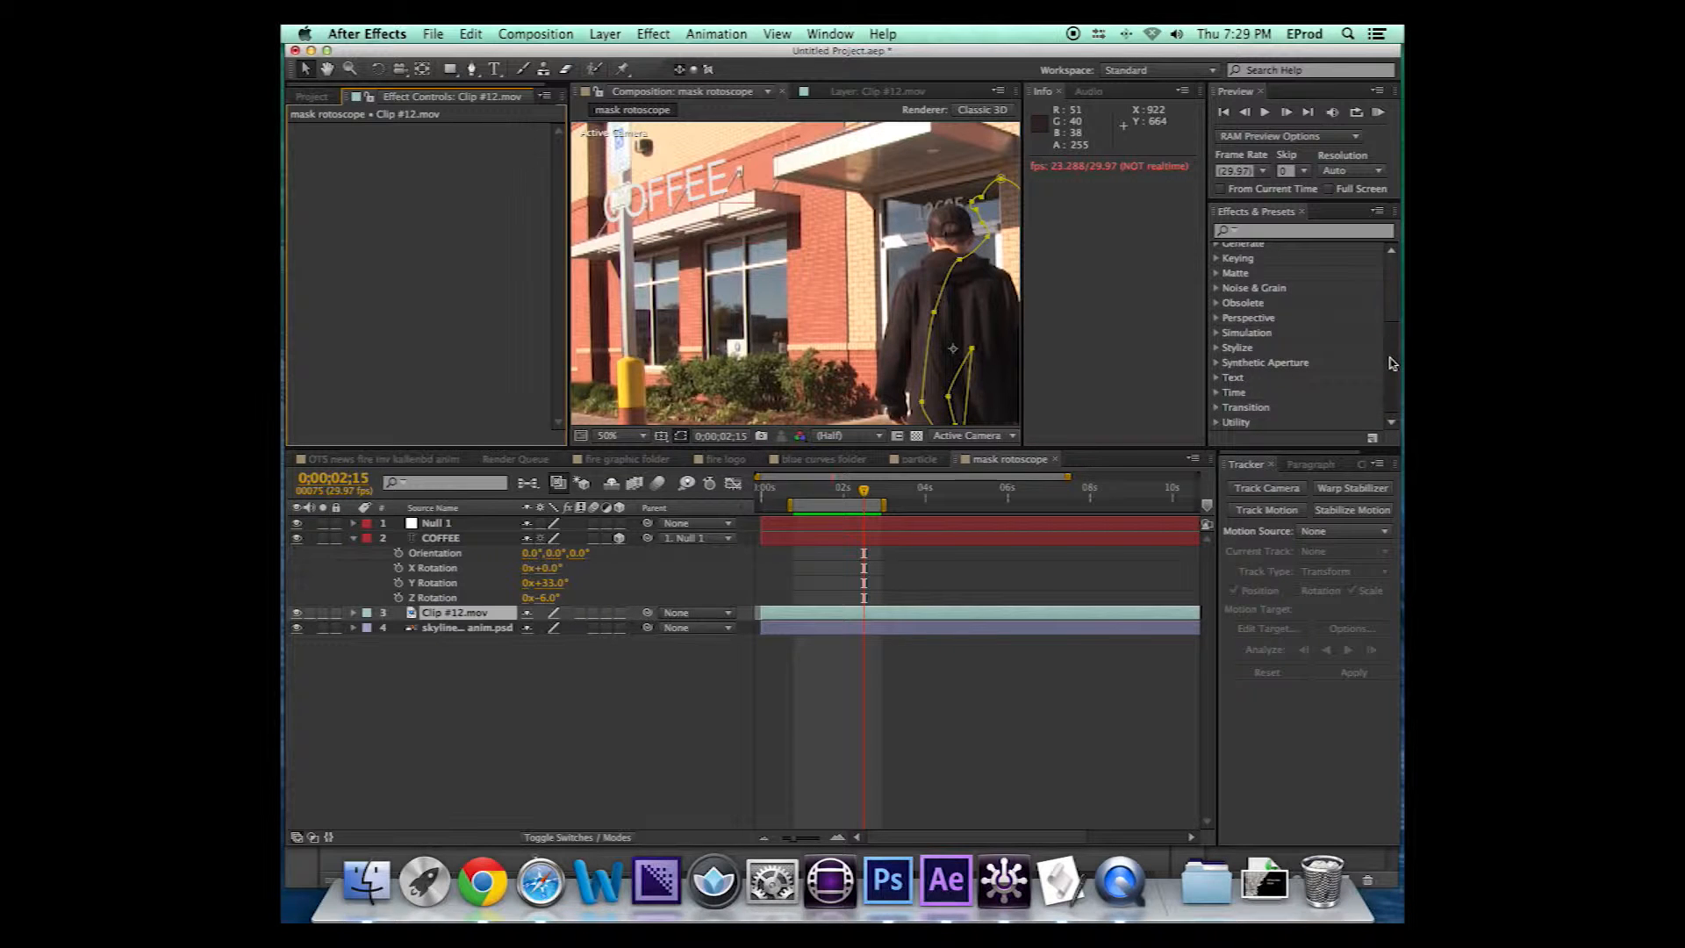
click(1216, 349)
scroll(1391, 334, down, 1)
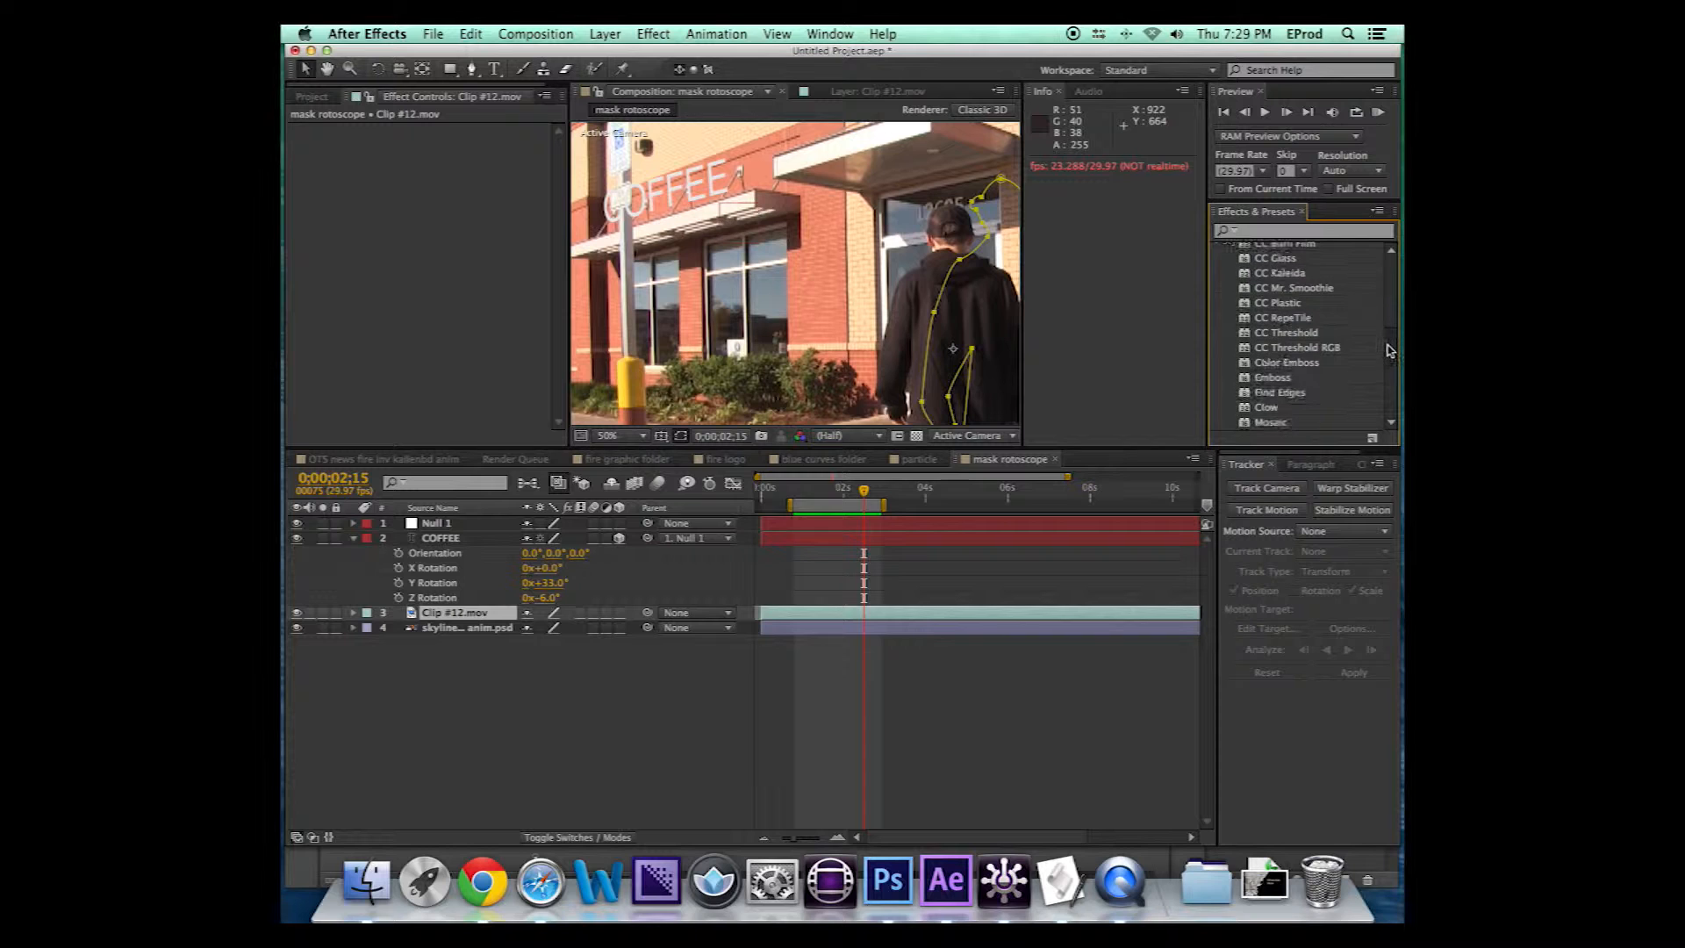
drag(1240, 324, 760, 368)
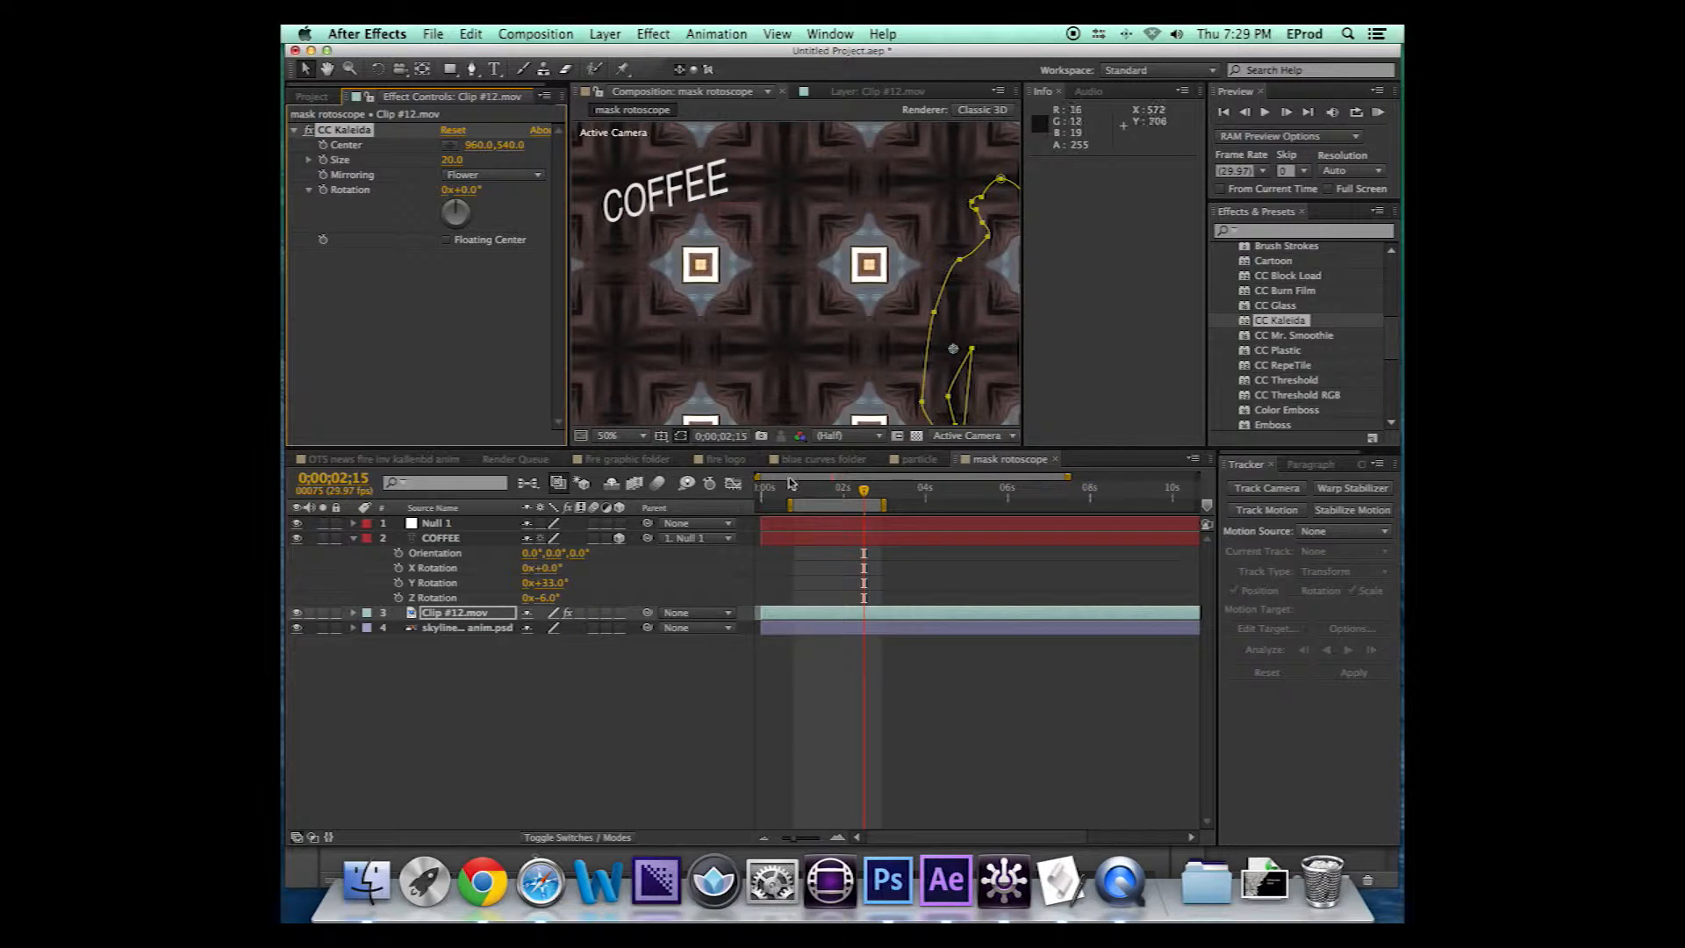
Set CC Kaleida's Size to 36.4 and Rotation to 15°, and check the pattern up to 0;00;02;10
drag(448, 159, 605, 167)
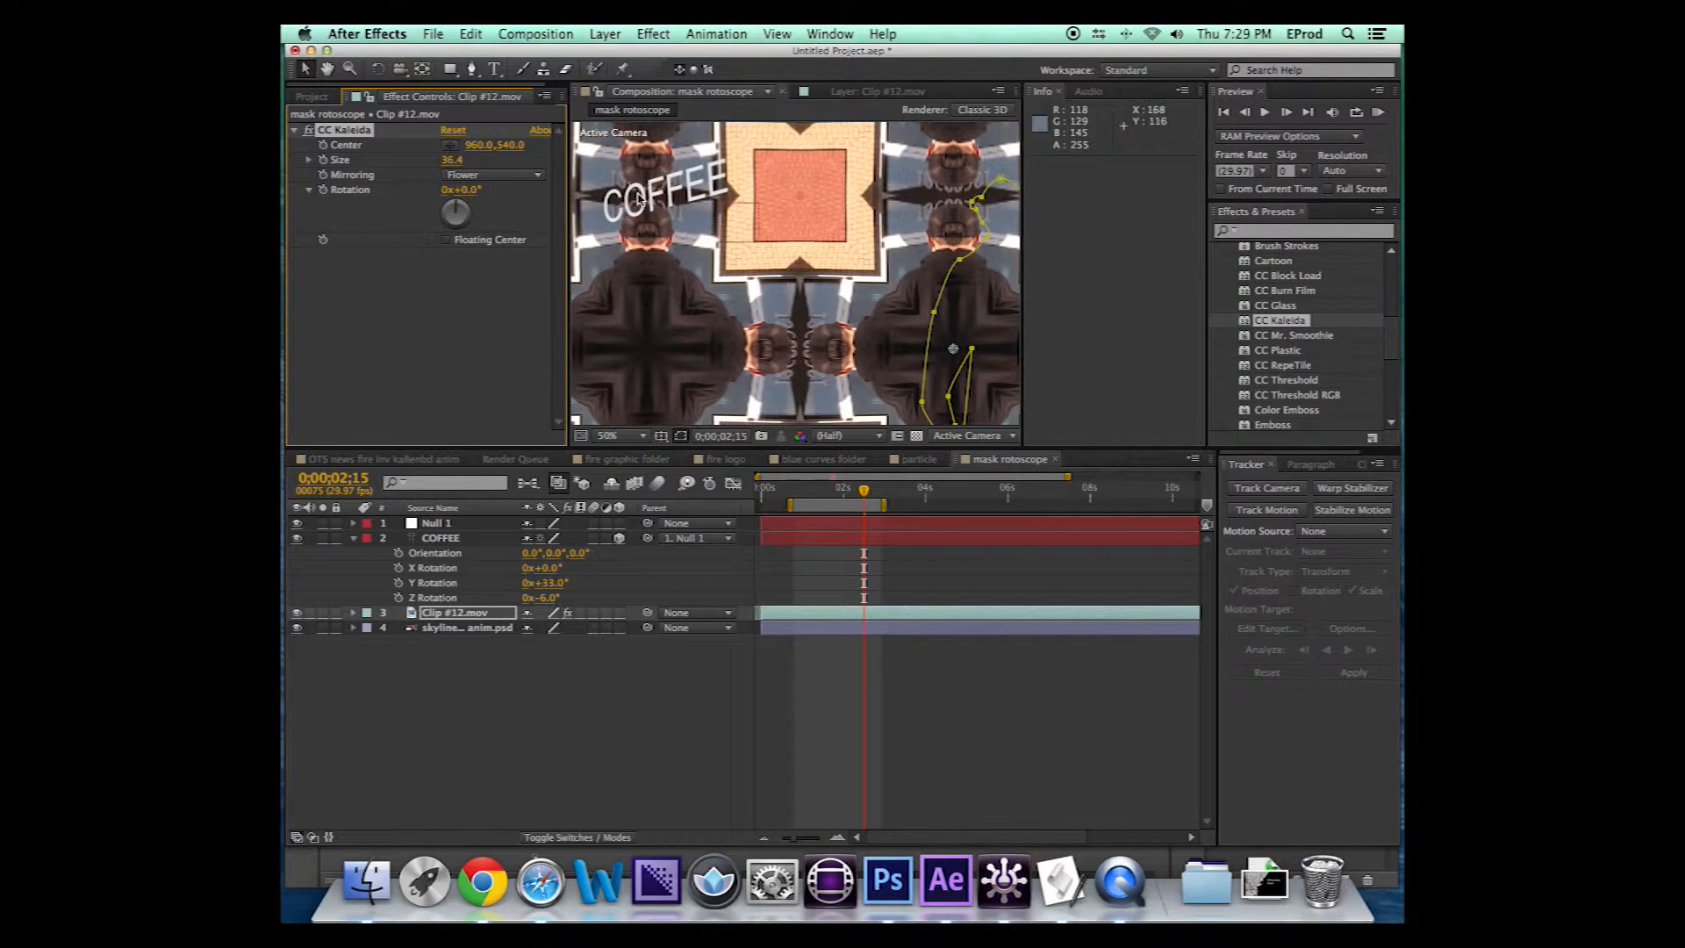
mouse_move(459, 191)
mouse_down()
mouse_move(524, 187)
mouse_move(474, 189)
mouse_up()
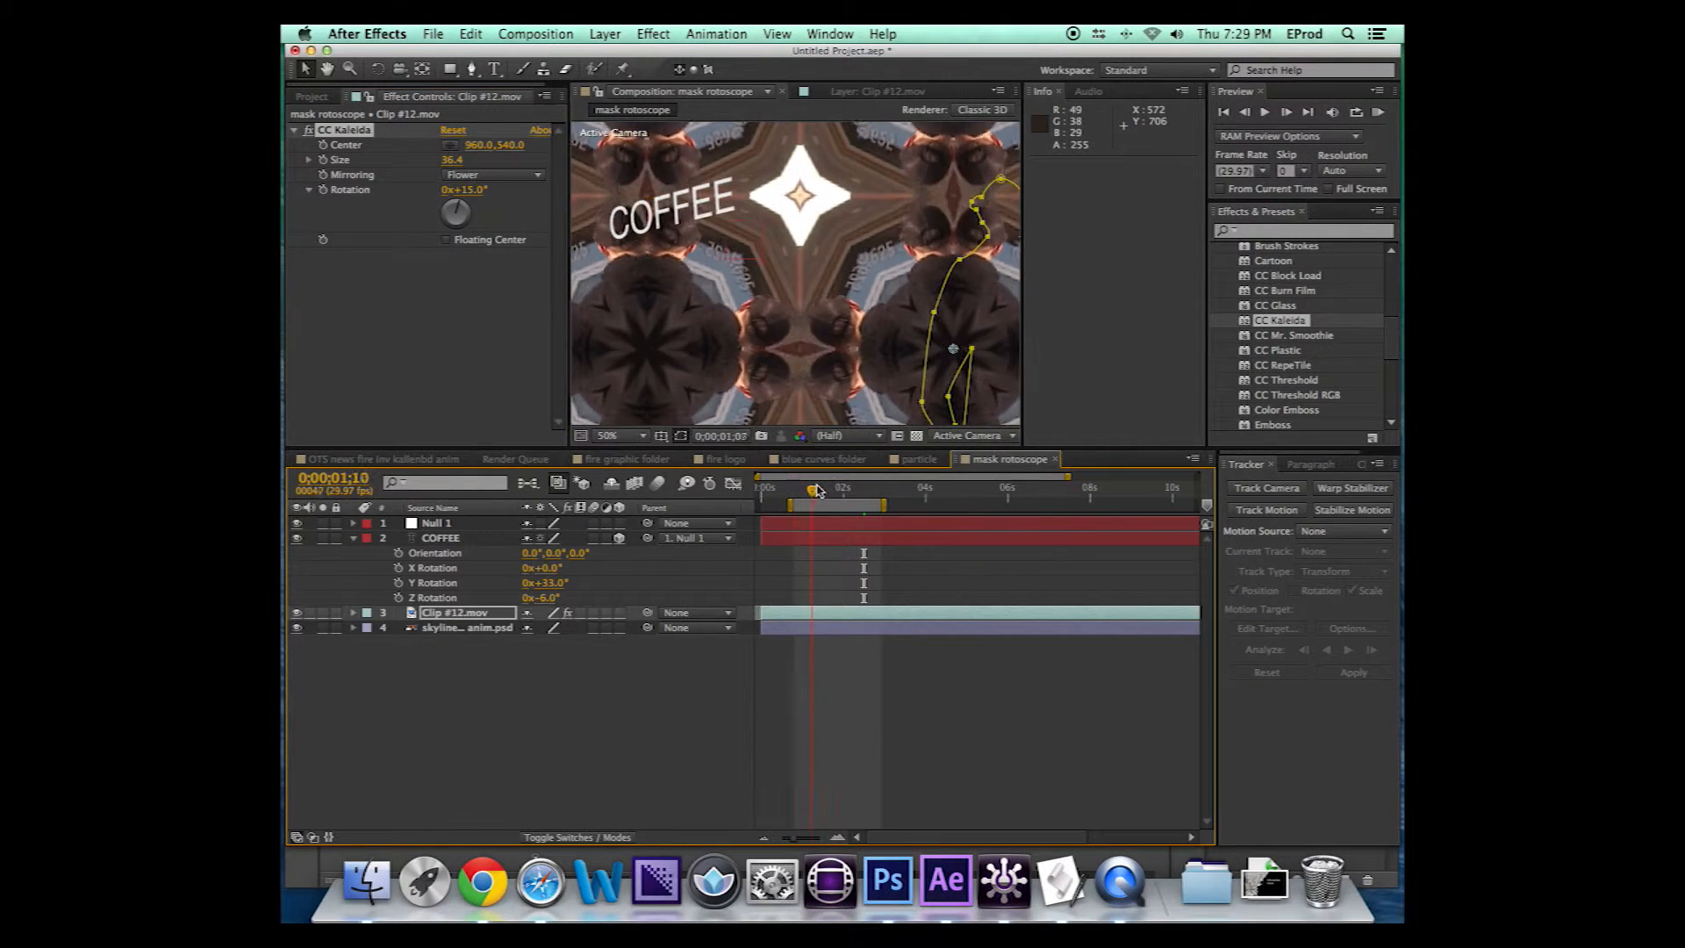
click(859, 488)
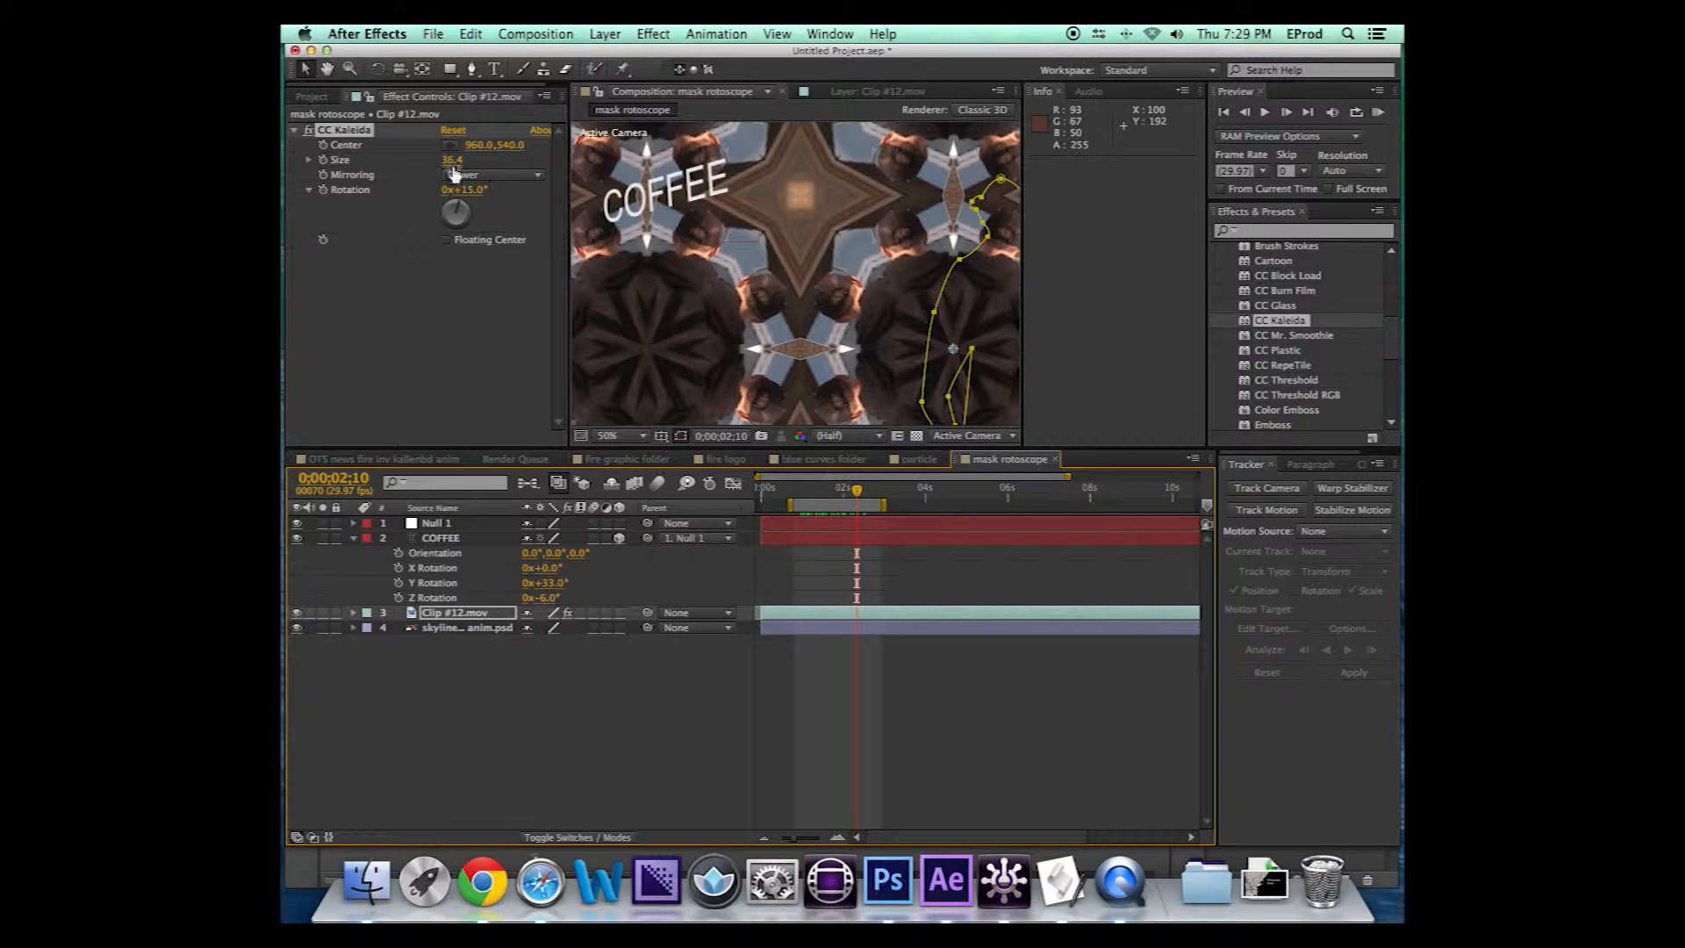
Increase CC Kaleida's Size to about 48, move its Center to 546, 255, and check the pattern around 0;00;01;22
drag(453, 160, 475, 159)
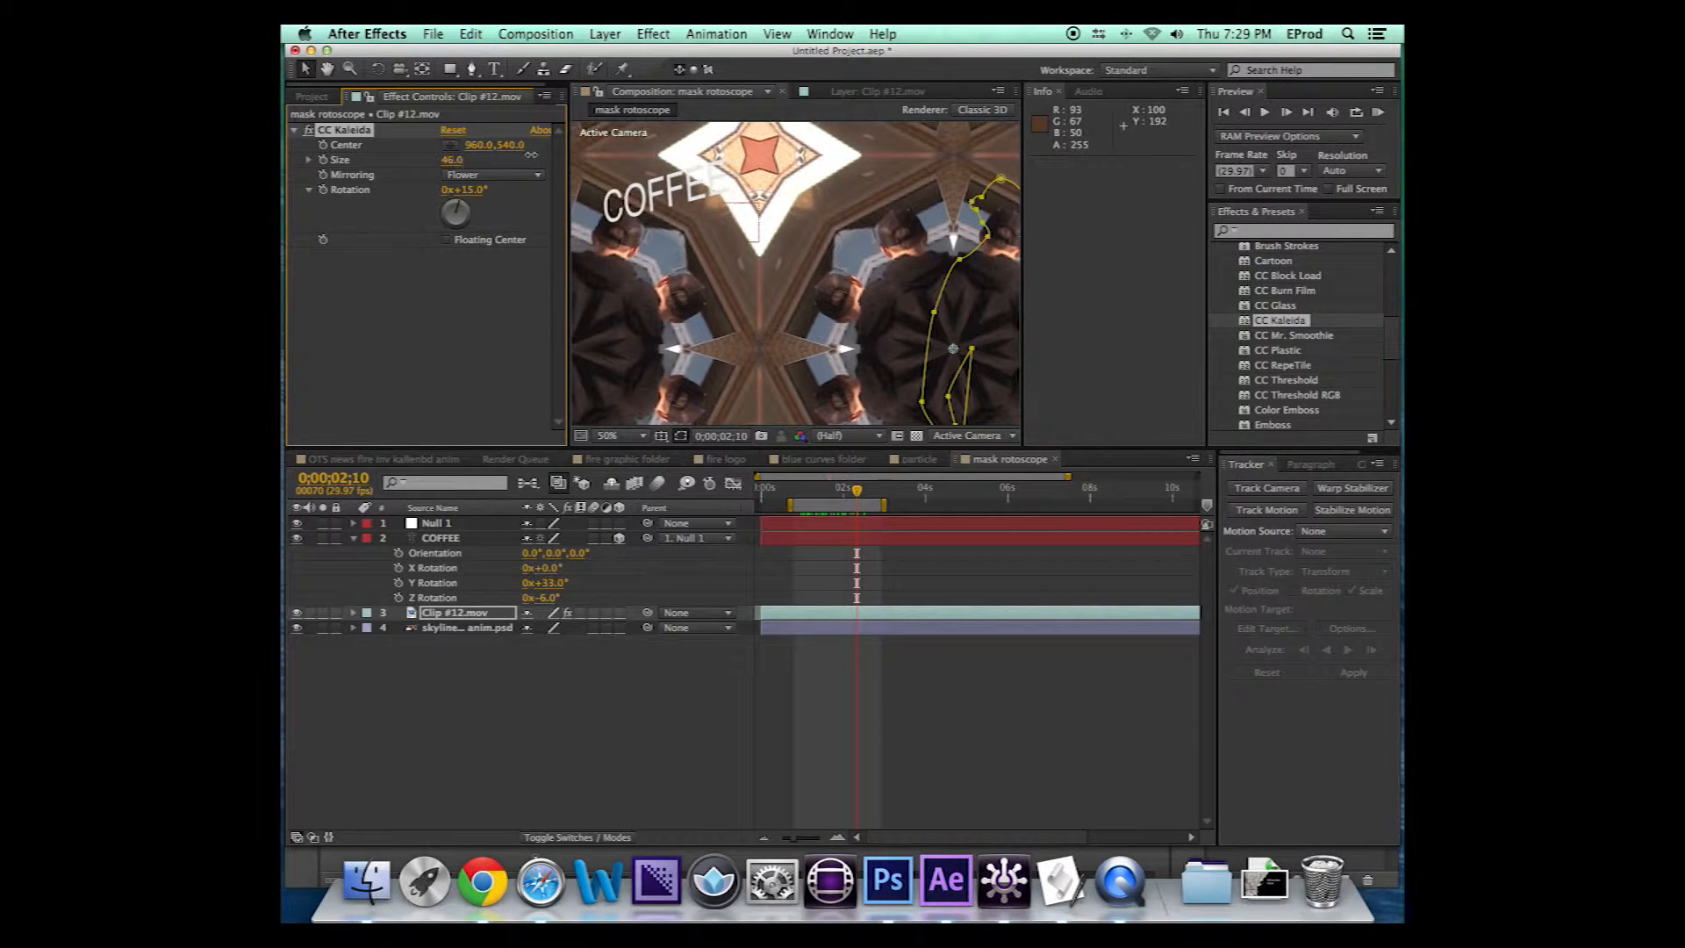
drag(516, 145, 511, 142)
drag(954, 348, 798, 298)
mouse_move(816, 491)
mouse_down()
mouse_move(856, 491)
mouse_move(834, 493)
mouse_up()
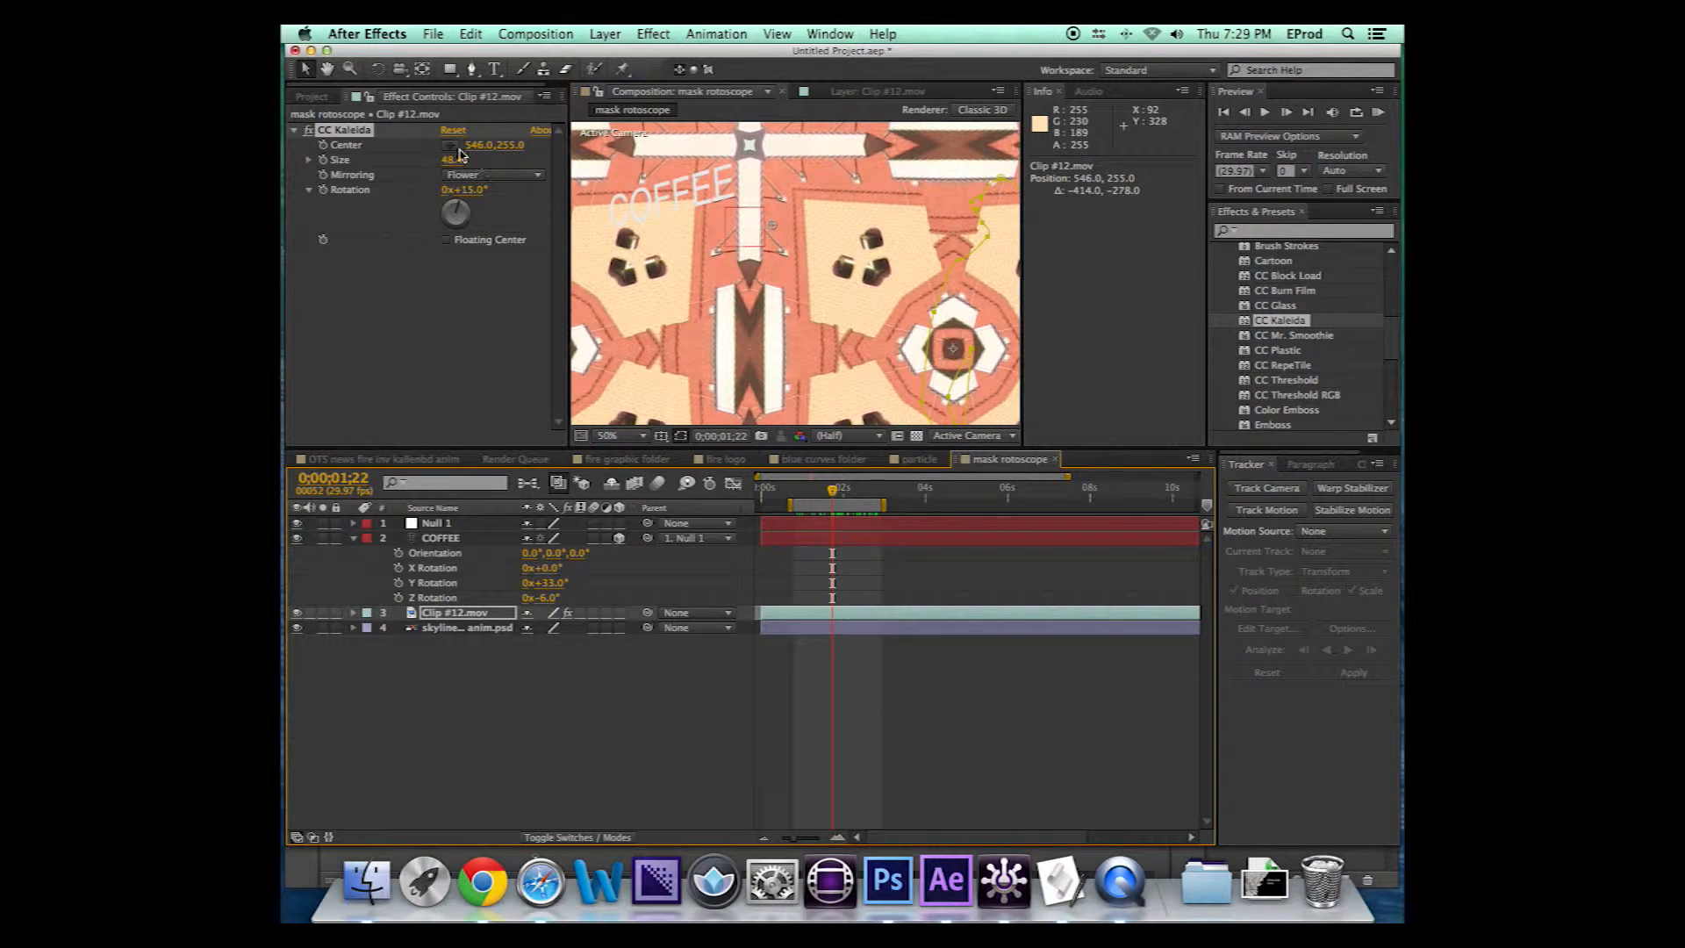
Replace CC Kaleida with the CC Plastic effect on Clip #12.mov
click(345, 132)
key(Delete)
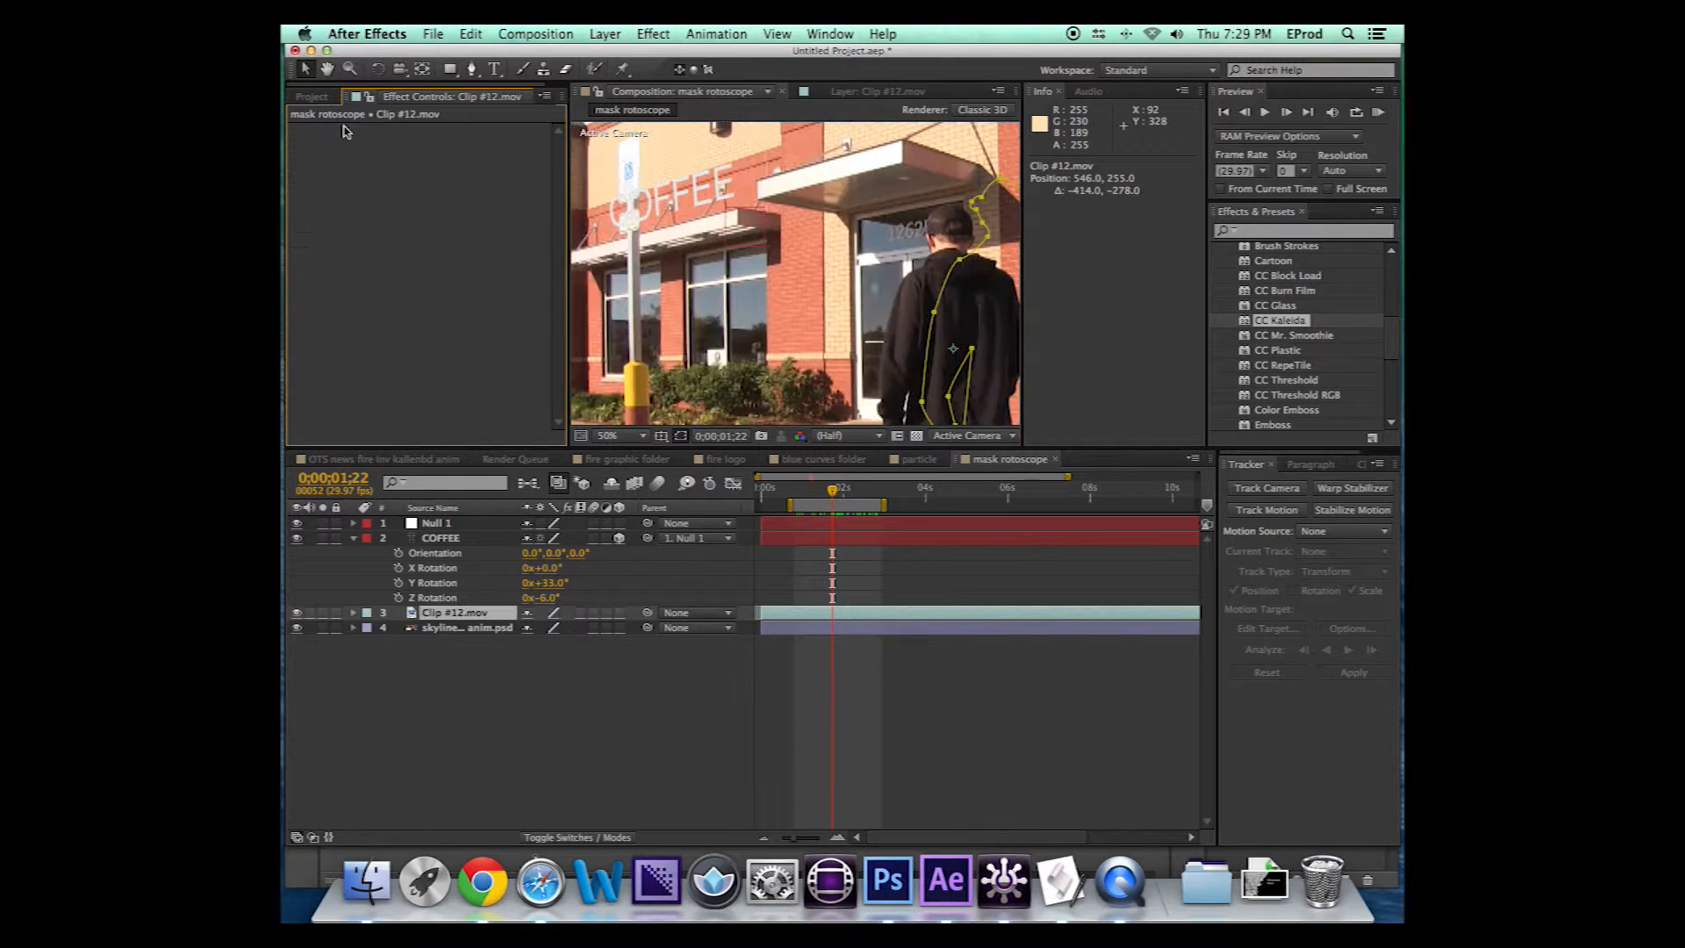
drag(1289, 356, 461, 614)
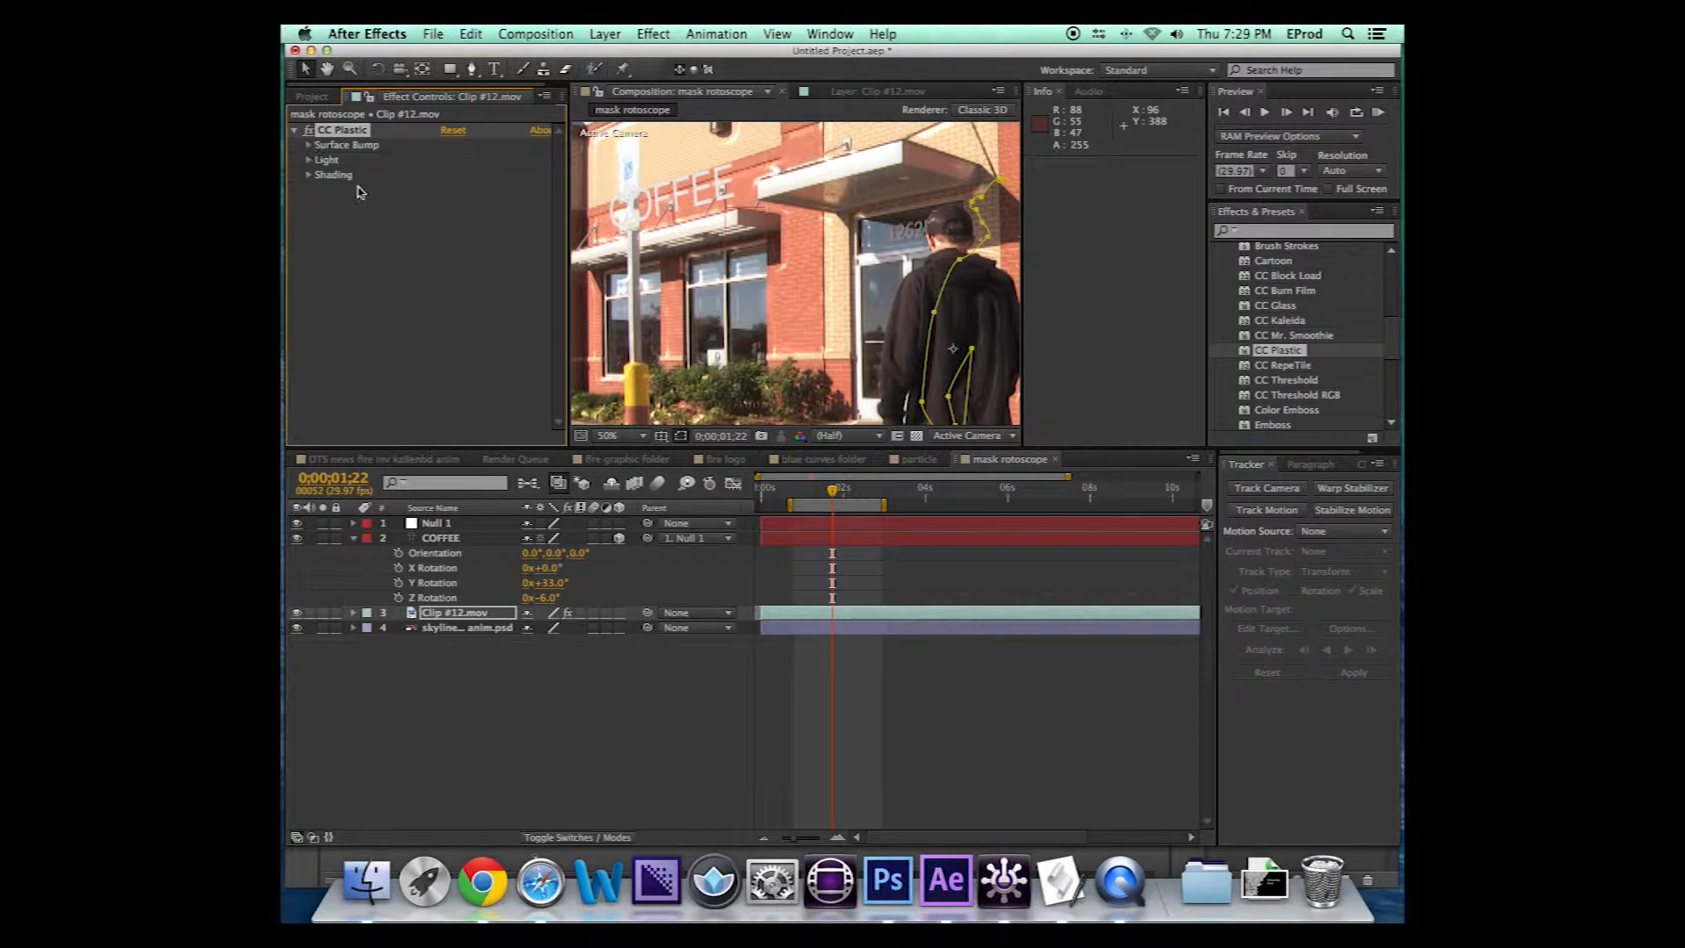
Set CC Plastic's Light Intensity to 147, Light Direction to -49° and Shading Ambient to 0
click(309, 161)
drag(455, 189, 504, 189)
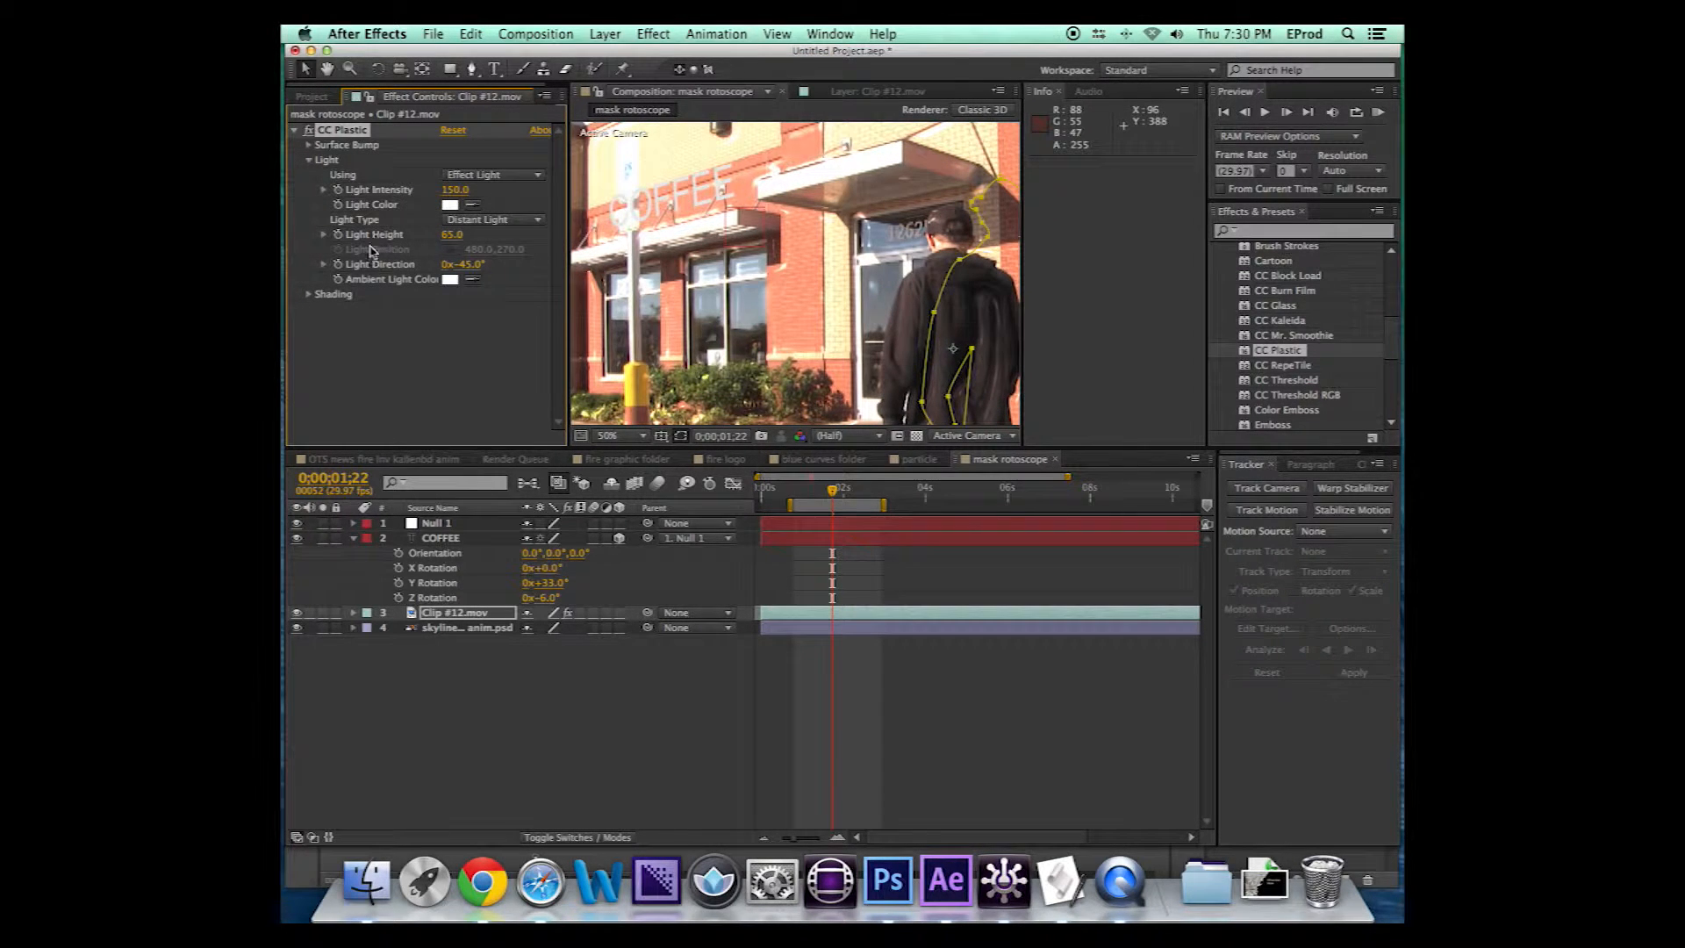
mouse_move(449, 267)
mouse_down()
mouse_move(478, 270)
mouse_move(305, 267)
mouse_up()
mouse_move(451, 190)
mouse_down()
mouse_move(479, 190)
mouse_move(449, 191)
mouse_up()
click(309, 296)
mouse_move(453, 309)
mouse_down()
mouse_move(482, 309)
mouse_move(369, 309)
mouse_up()
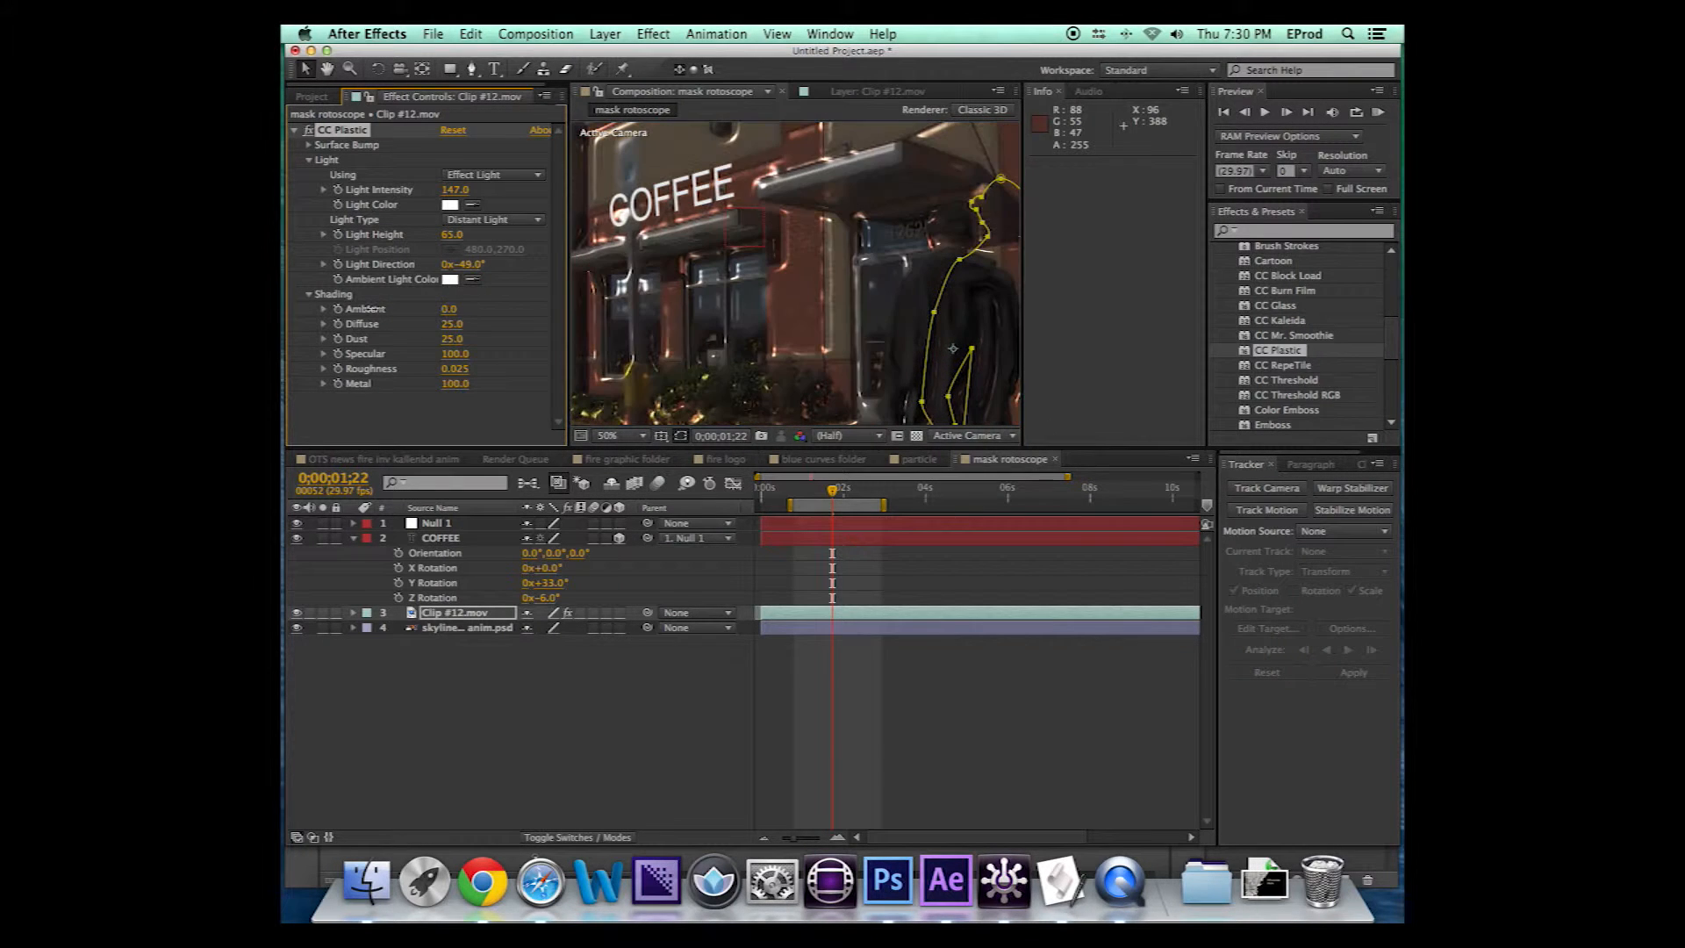
Scrub through the CC Plastic result in mask rotoscope and compare it with the fire in the particle composition
mouse_move(832, 492)
mouse_down()
mouse_move(809, 495)
mouse_move(848, 493)
mouse_move(832, 492)
mouse_up()
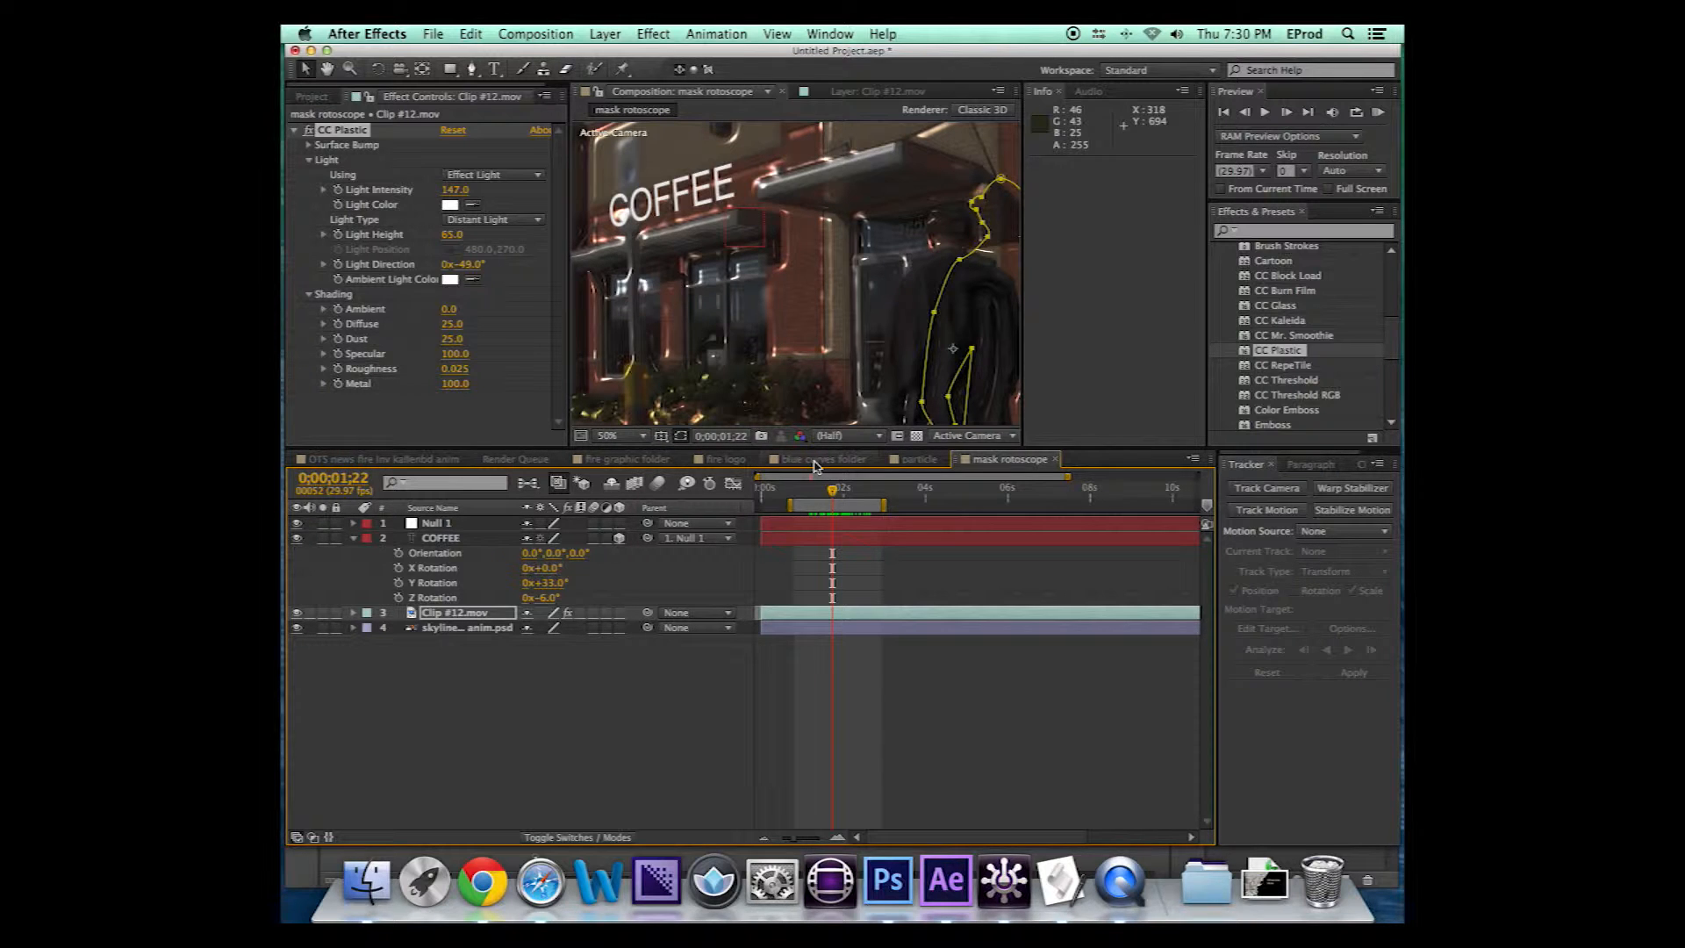
click(919, 459)
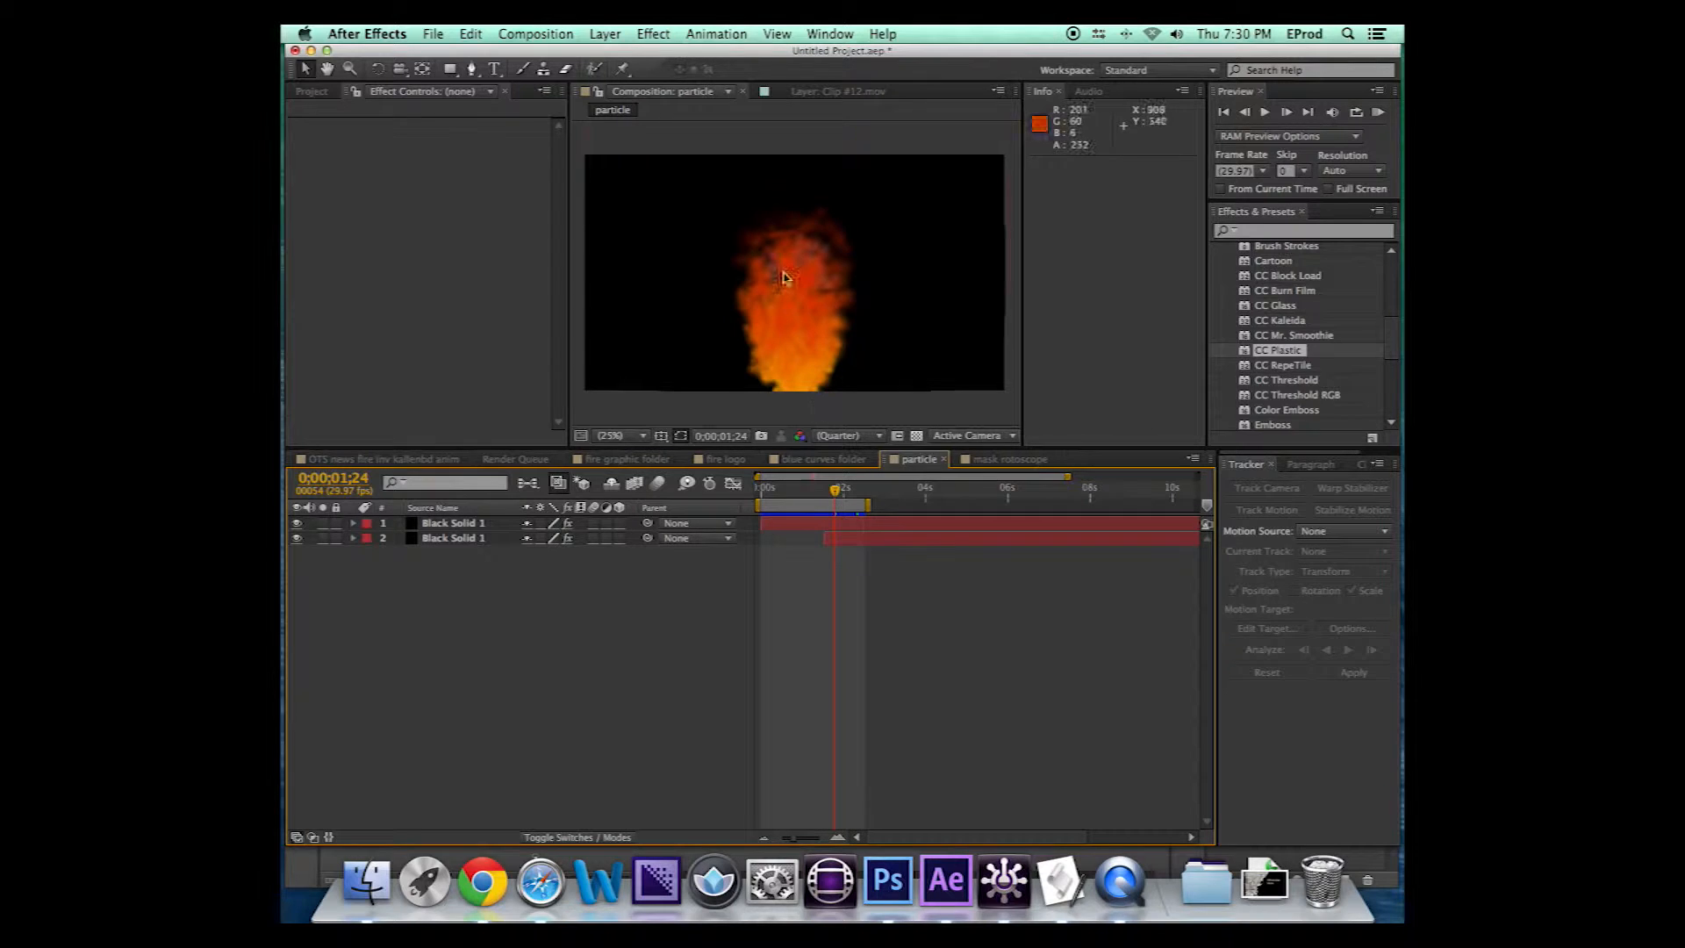
click(1010, 459)
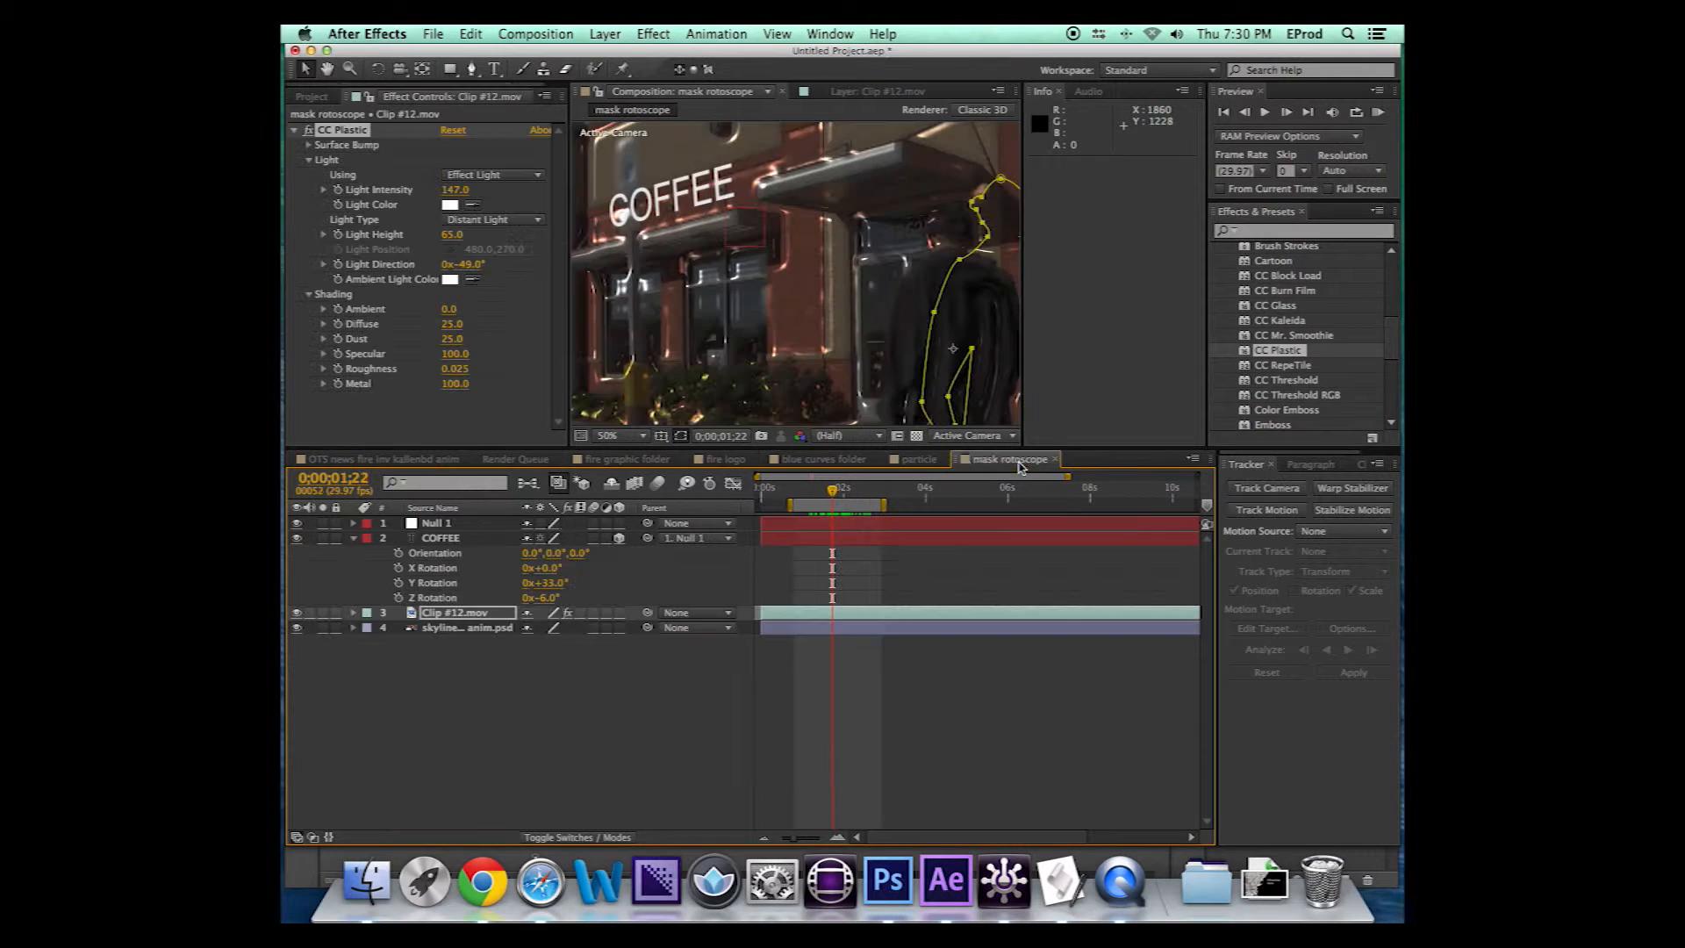
drag(809, 493, 839, 485)
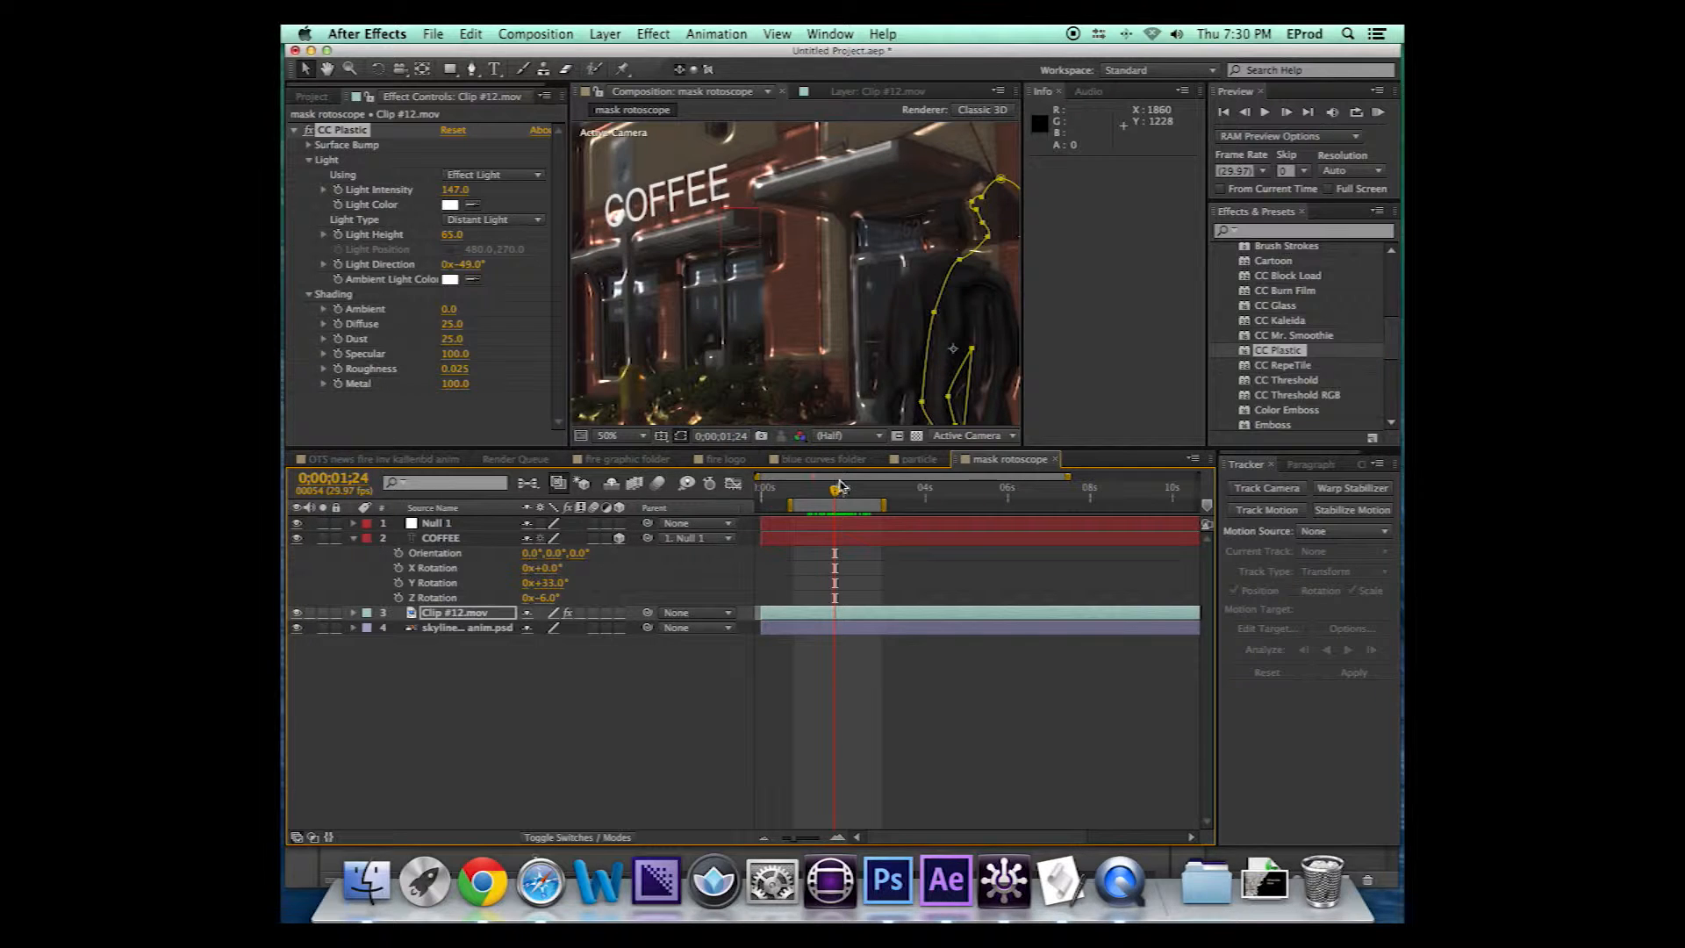
Apply CC Burn Film to Clip #12.mov, and disable and collapse the CC Plastic effect
mouse_move(1253, 291)
mouse_down()
mouse_move(491, 540)
mouse_move(481, 613)
mouse_up()
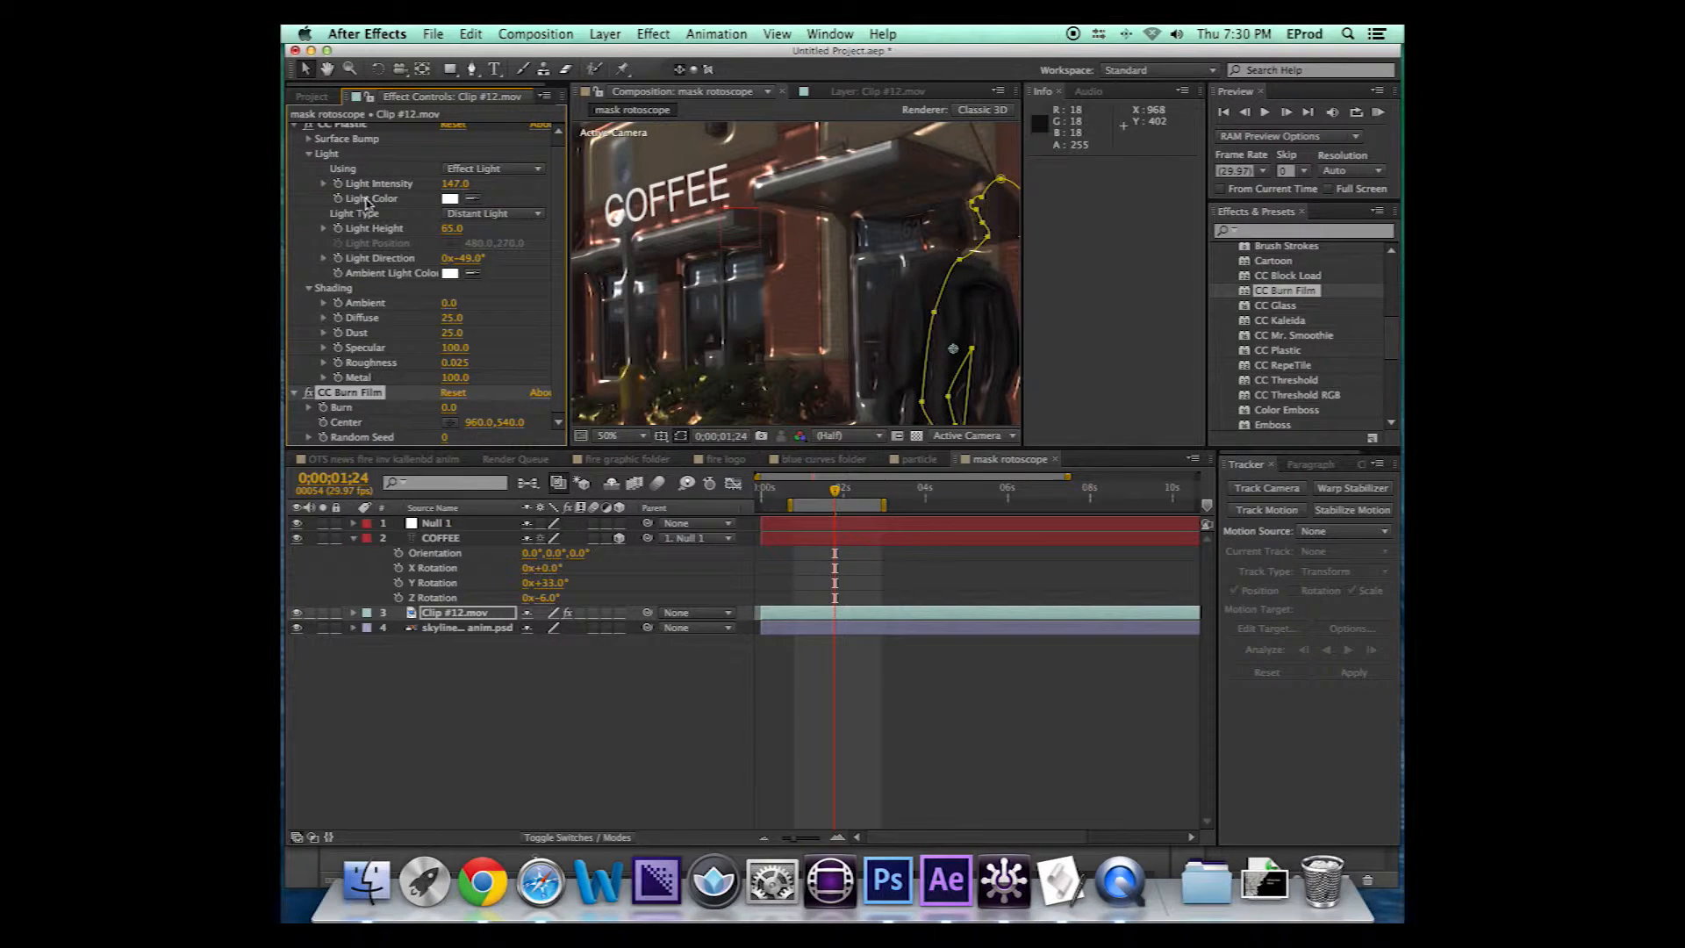
click(309, 128)
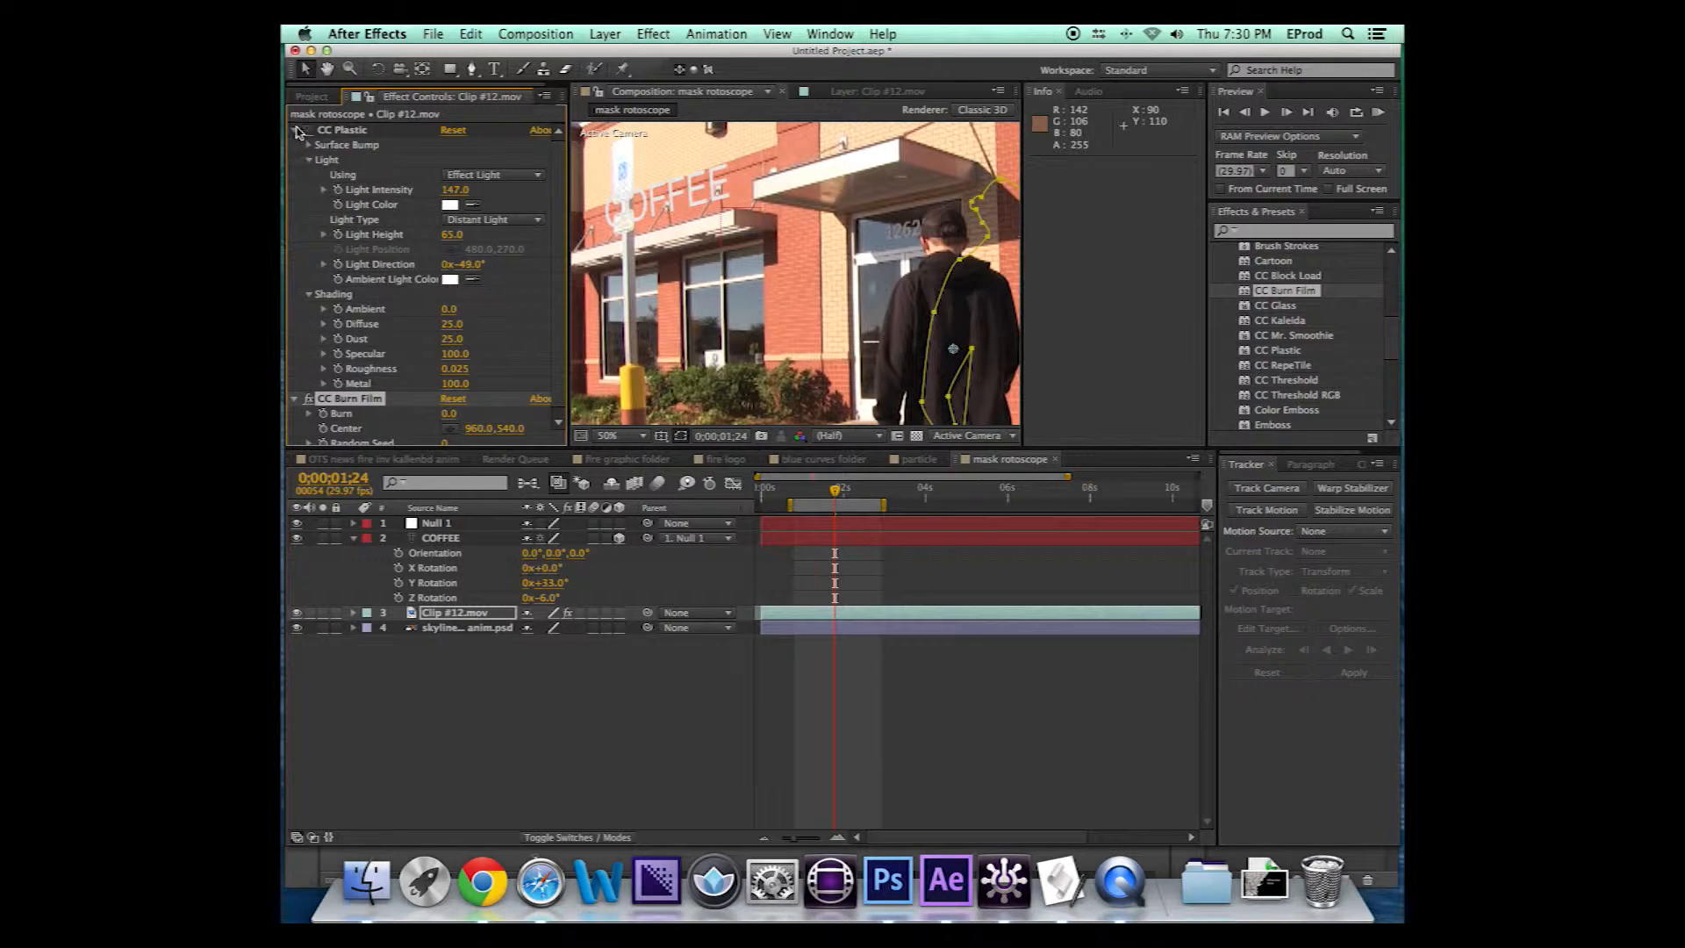
click(295, 131)
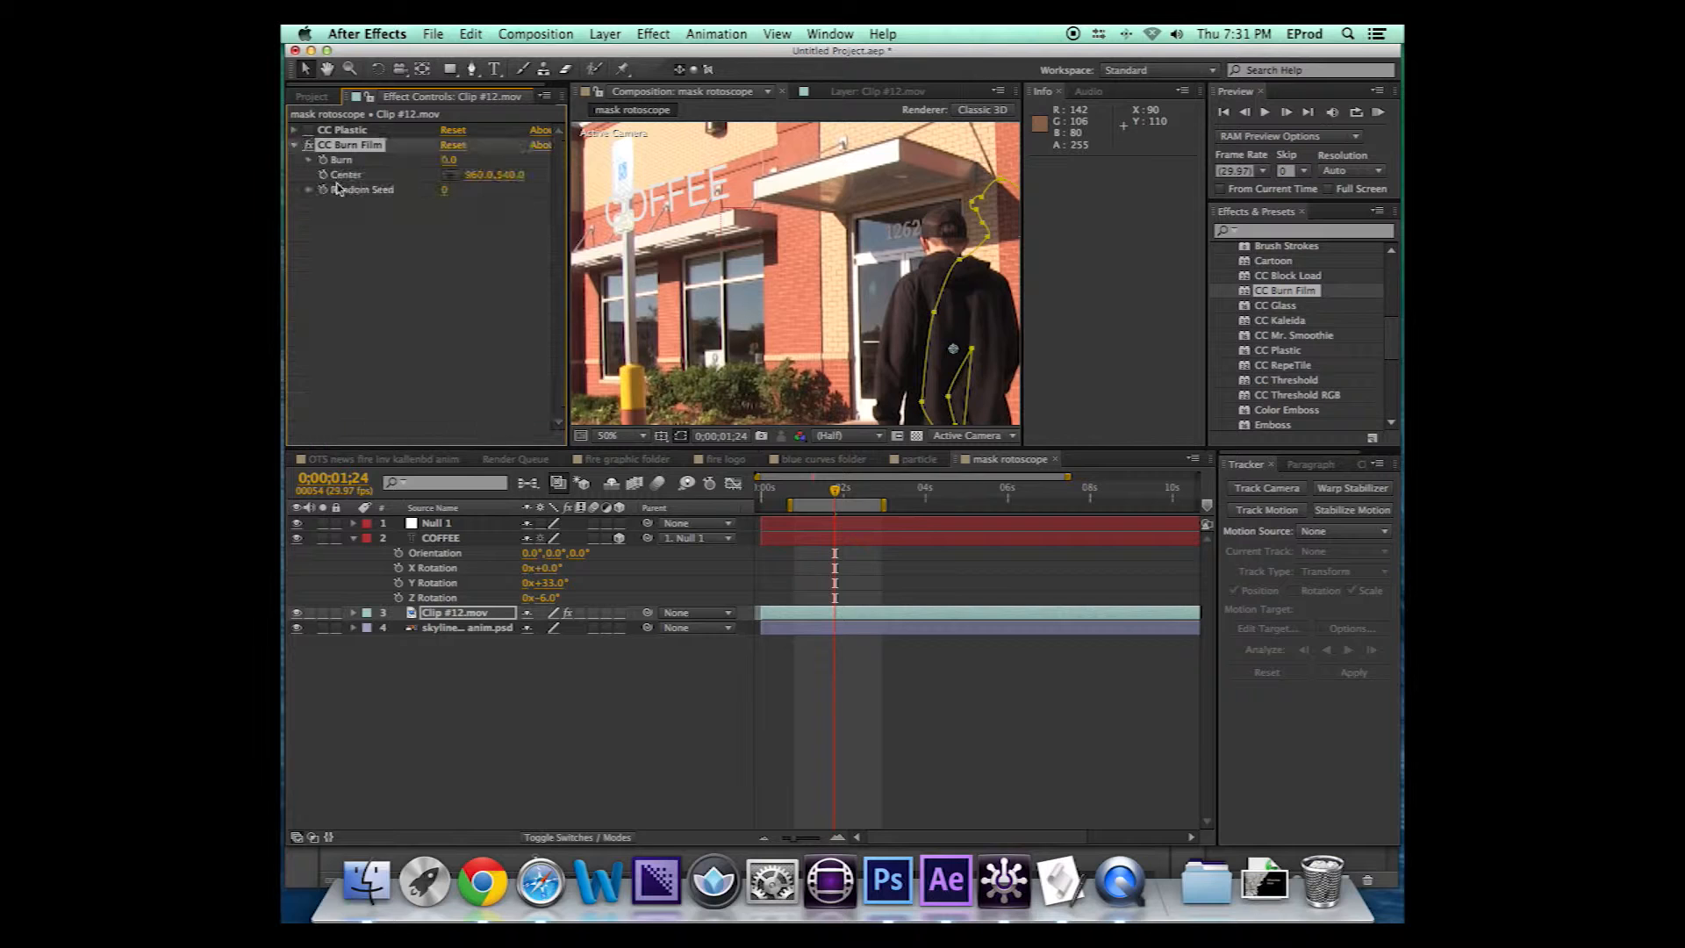
Set CC Burn Film's Burn to 45 and expand its properties under Clip #12.mov in the timeline
mouse_move(443, 160)
mouse_down()
mouse_move(509, 157)
mouse_move(469, 159)
mouse_up()
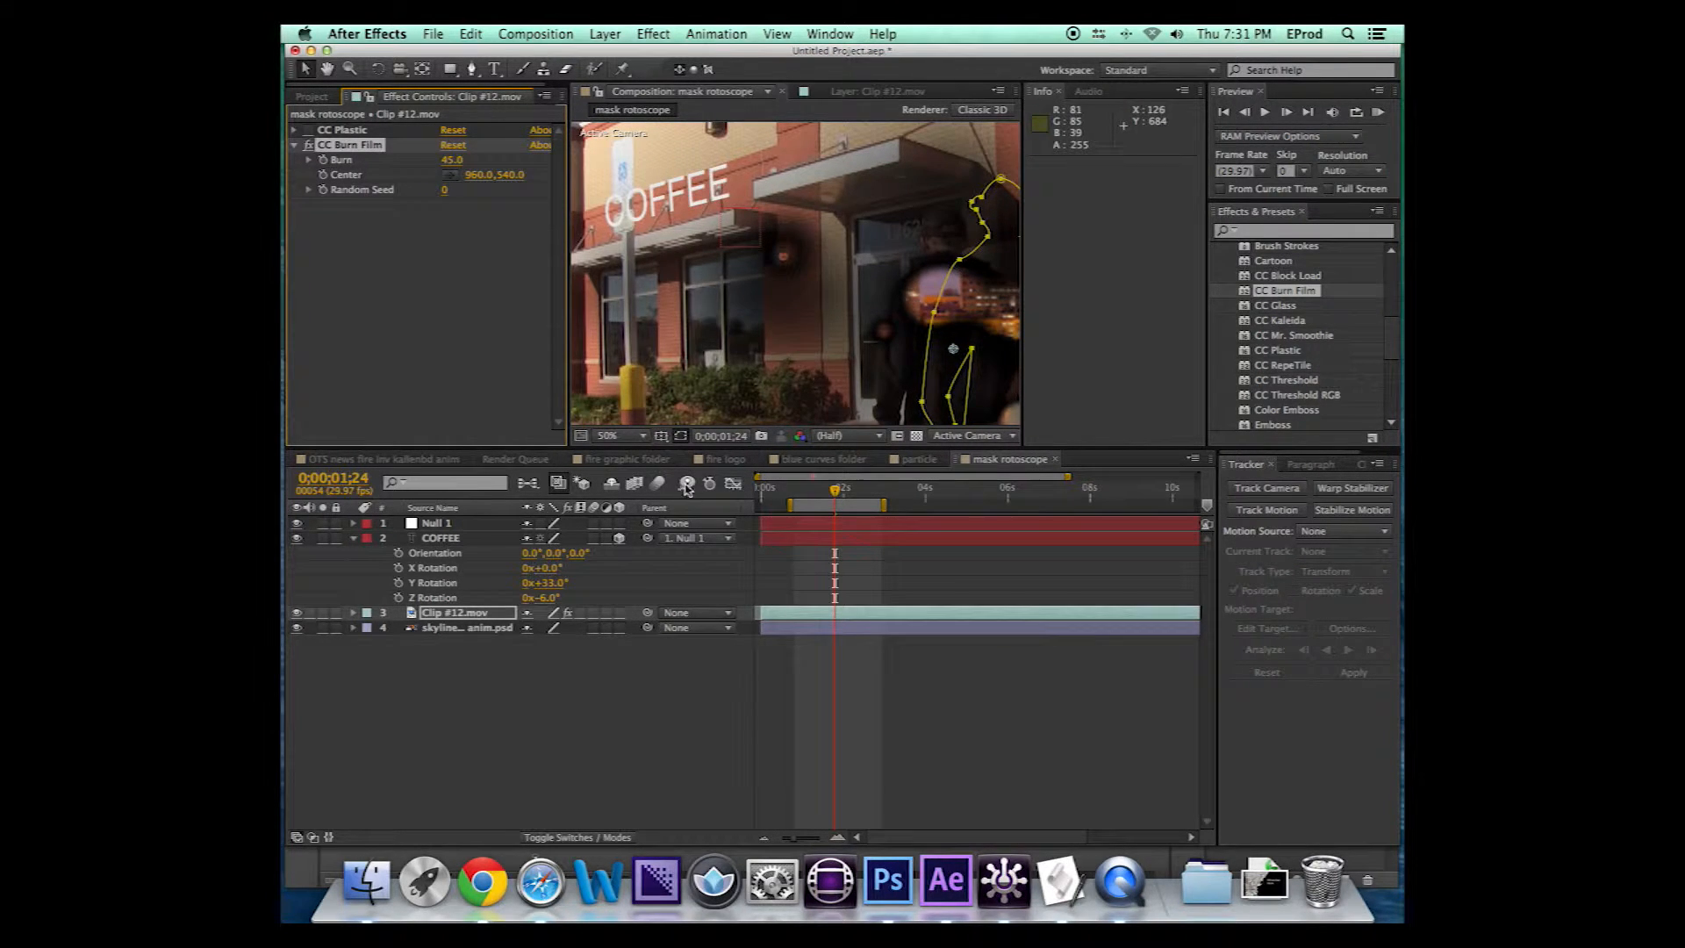
click(352, 614)
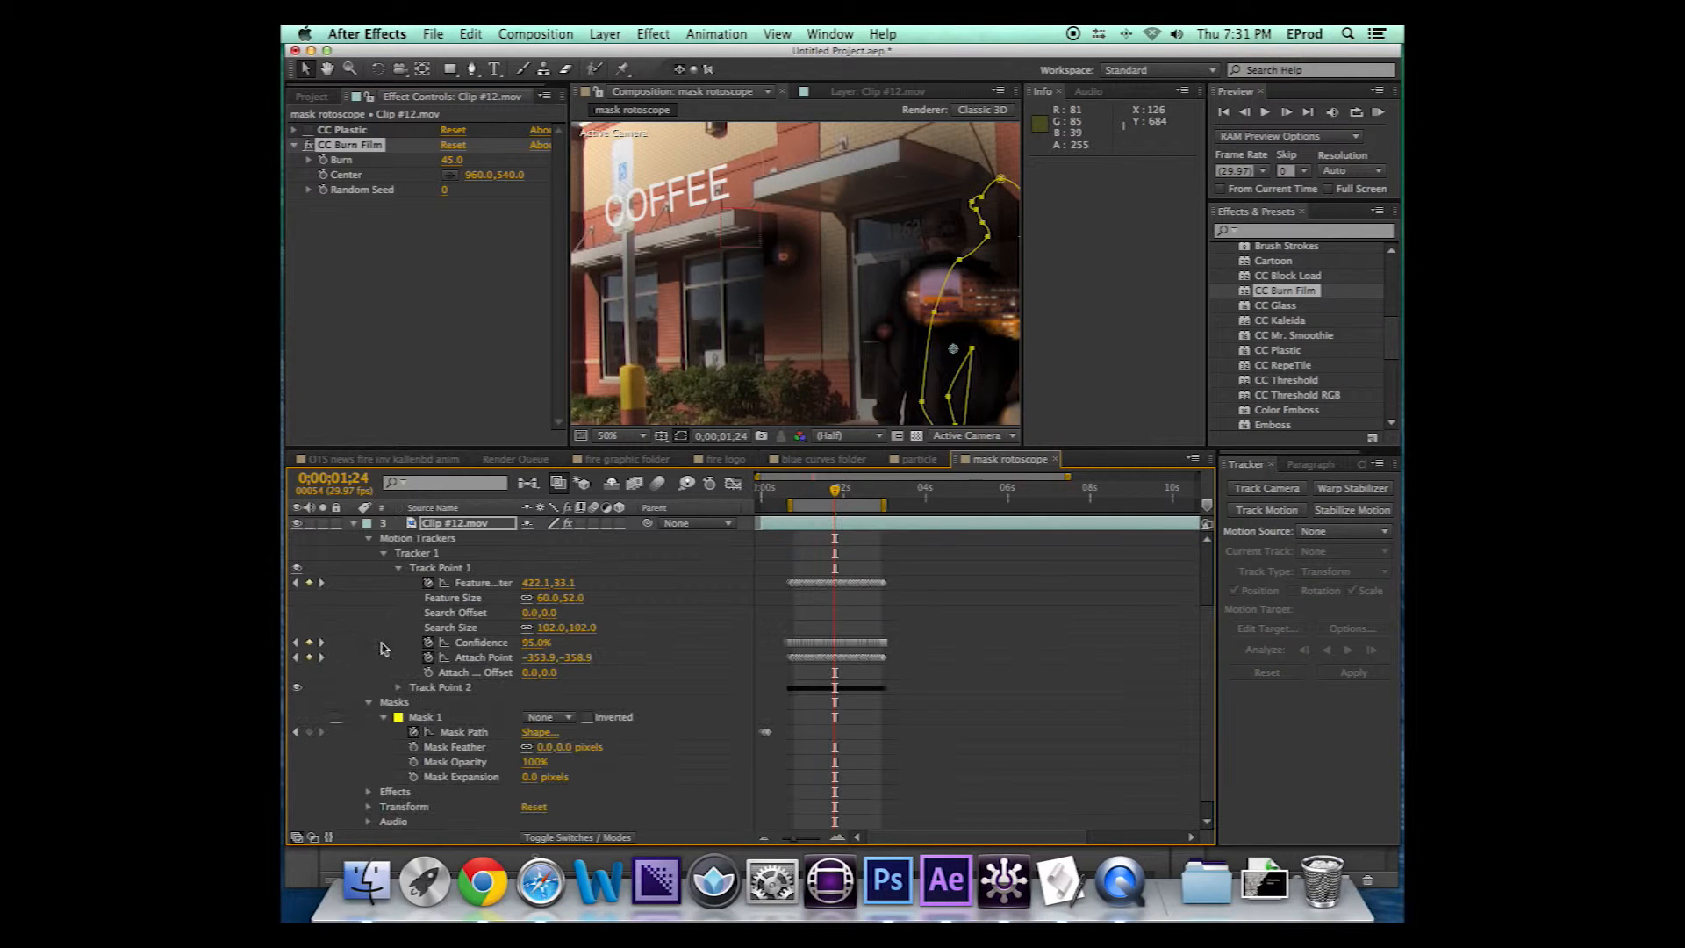
scroll(422, 779, down, 1)
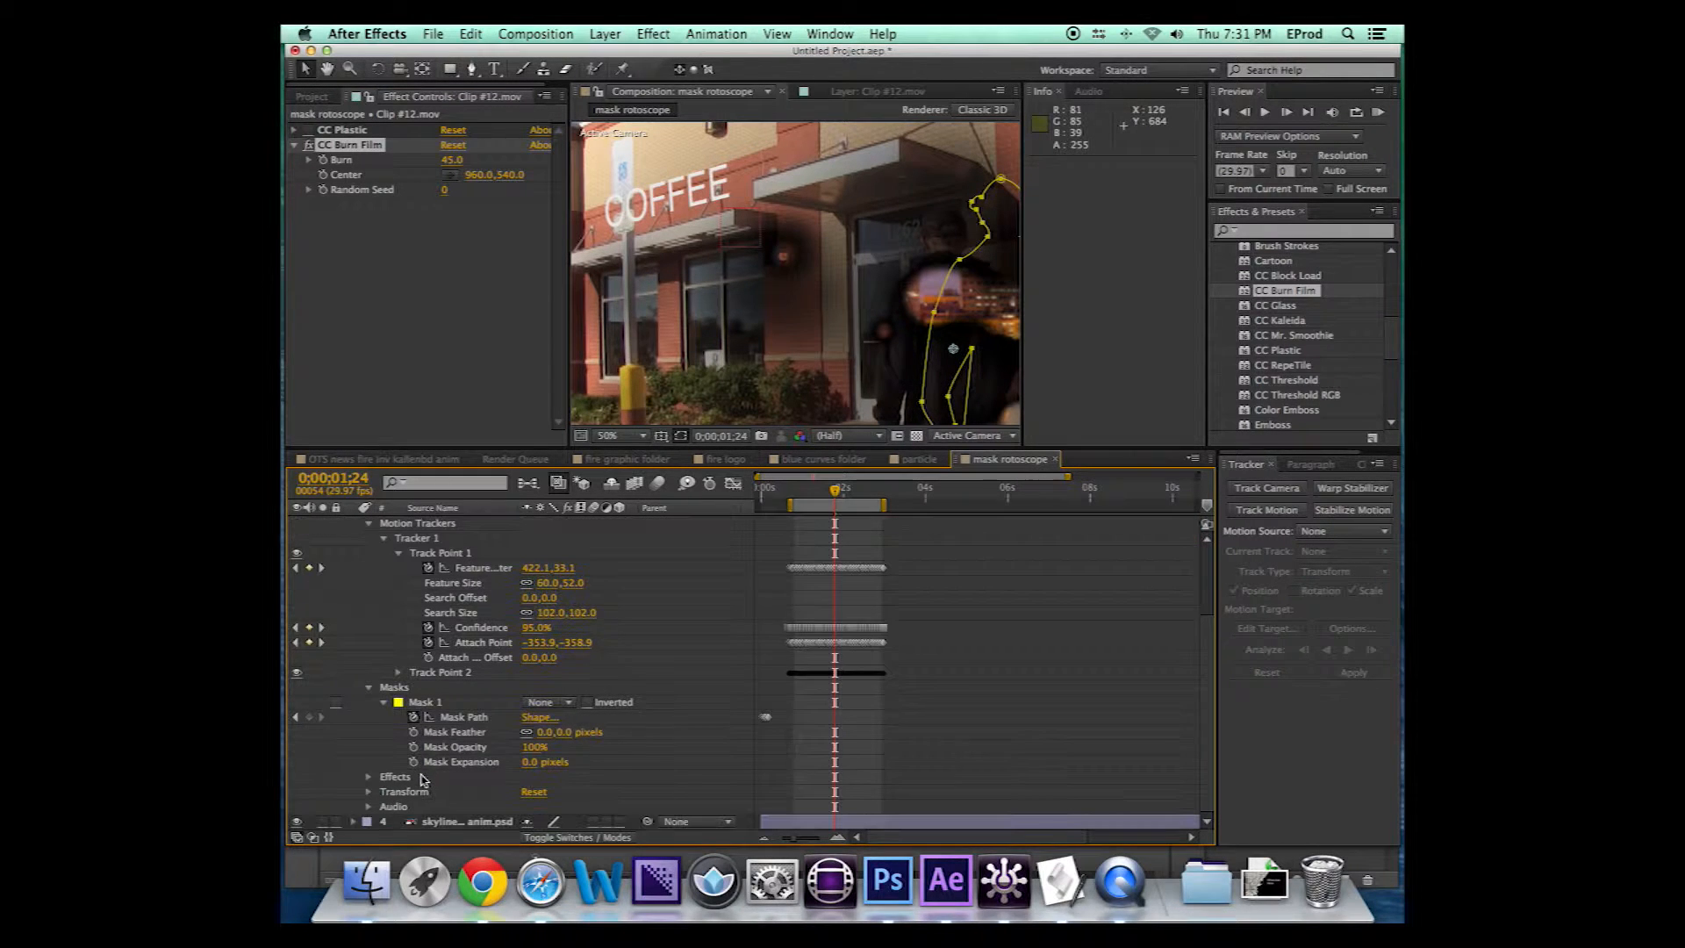
click(369, 777)
scroll(379, 777, down, 2)
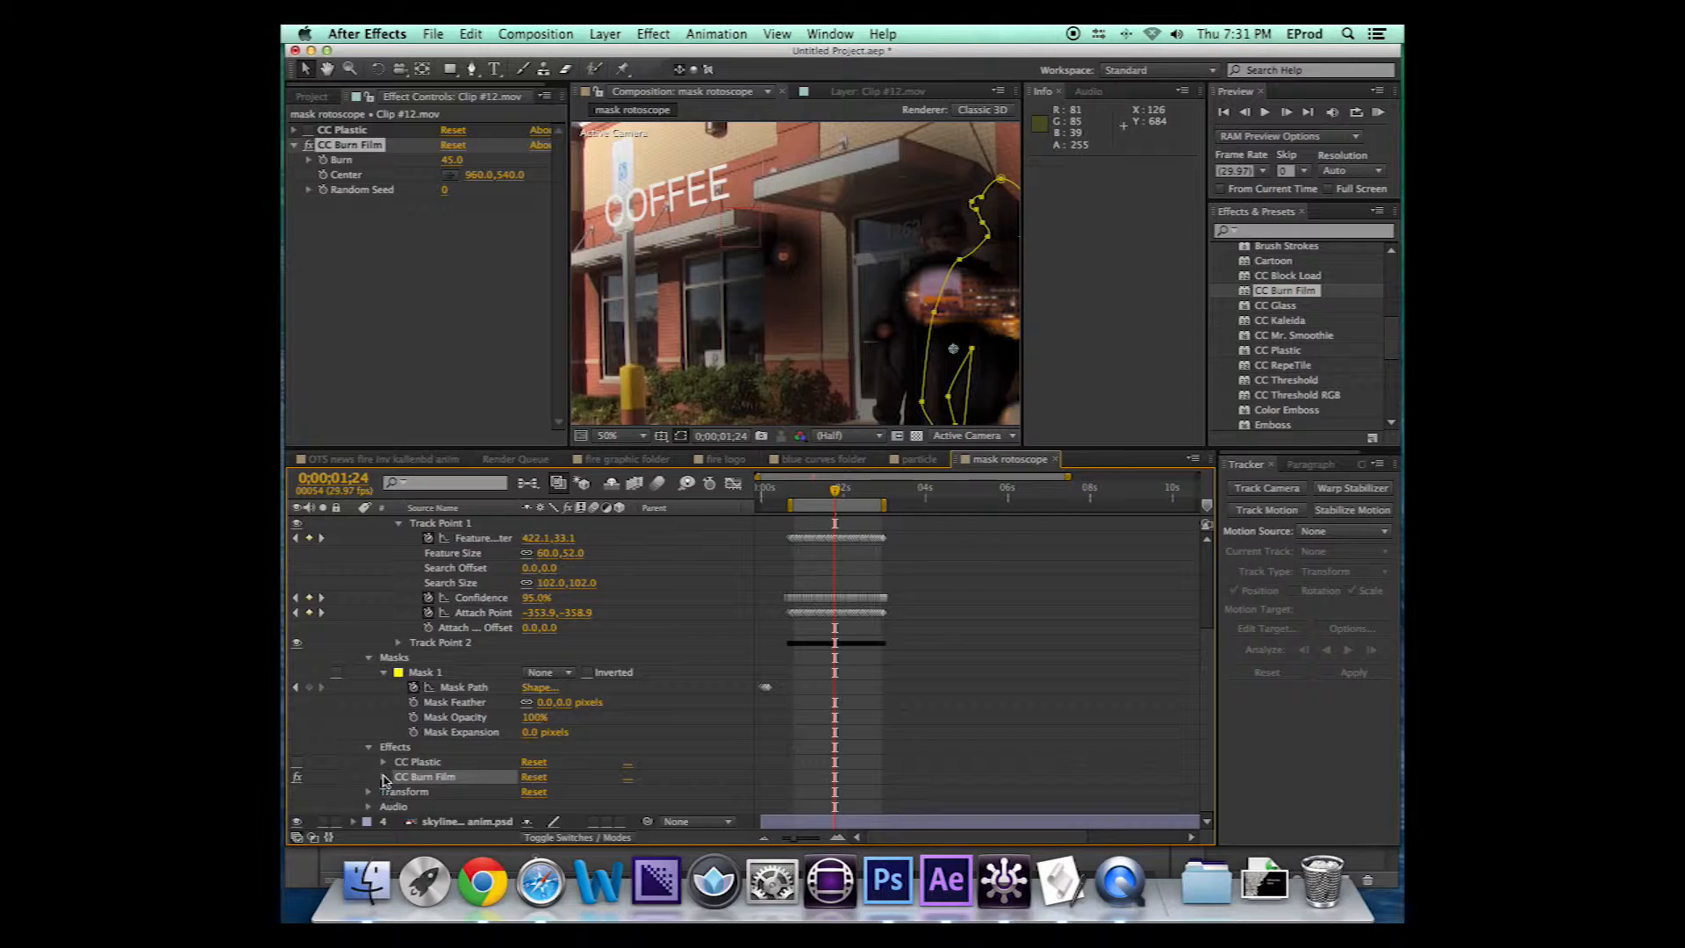
scroll(426, 673, down, 3)
scroll(426, 672, up, 12)
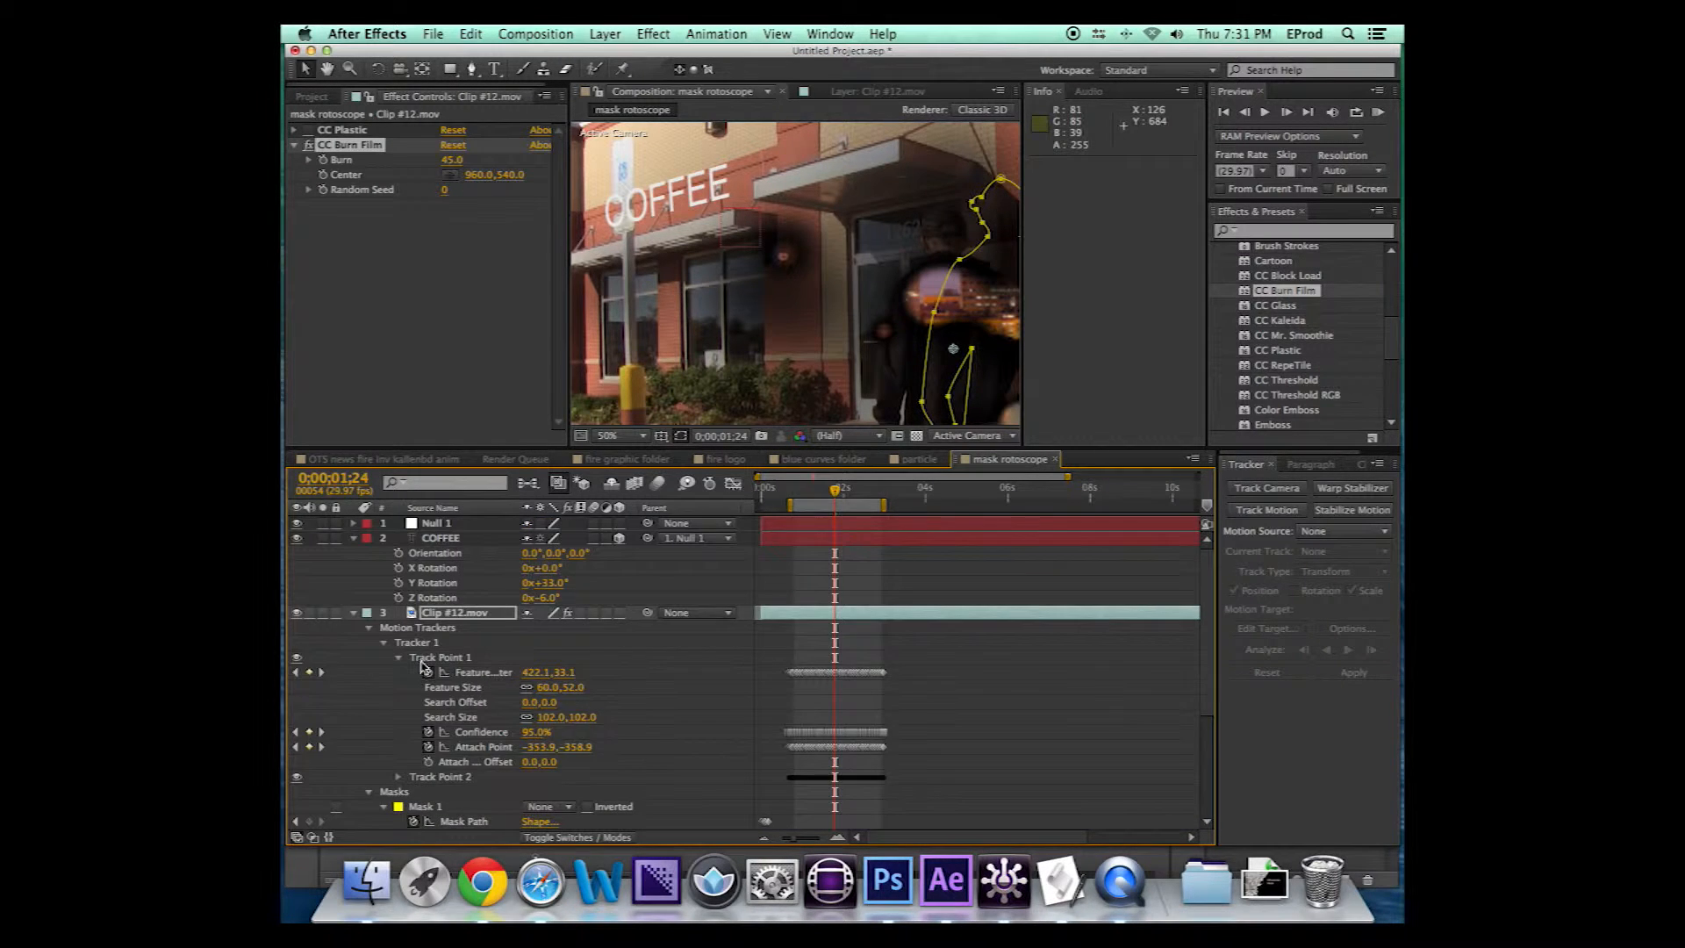
scroll(425, 667, down, 12)
scroll(426, 671, up, 12)
scroll(430, 665, down, 12)
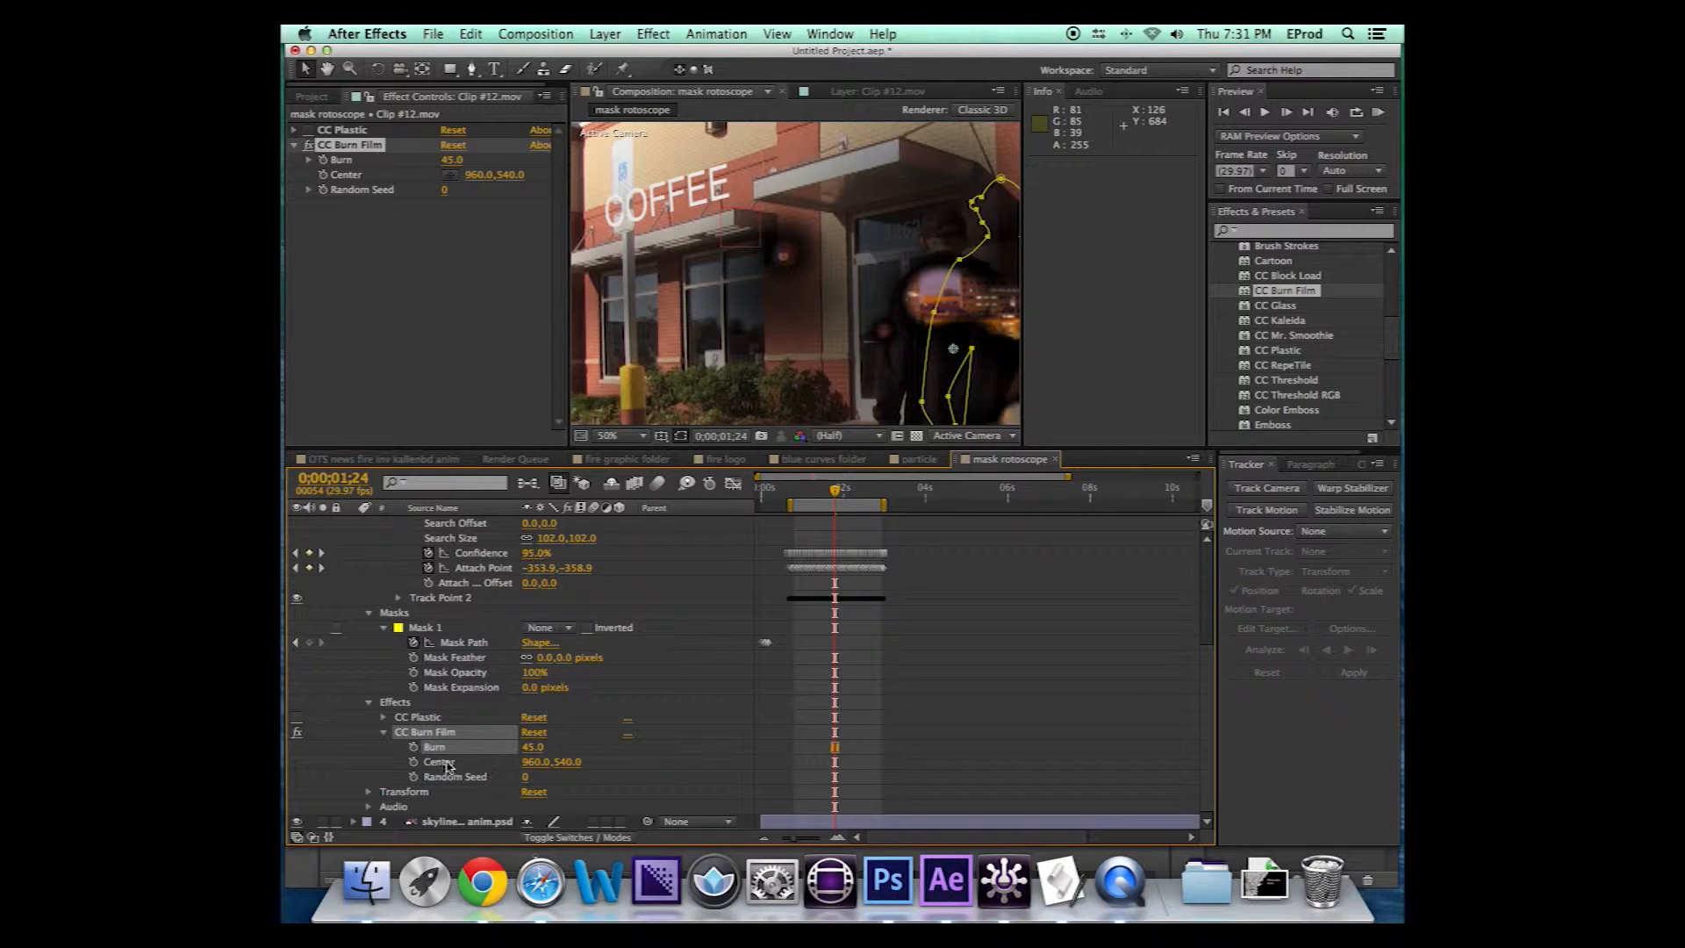
Animate CC Burn Film's Burn with keyframes of 45 at 0;00;01;24 and 81 at 0;00;02;14
click(414, 747)
drag(851, 494, 863, 492)
drag(533, 747, 557, 742)
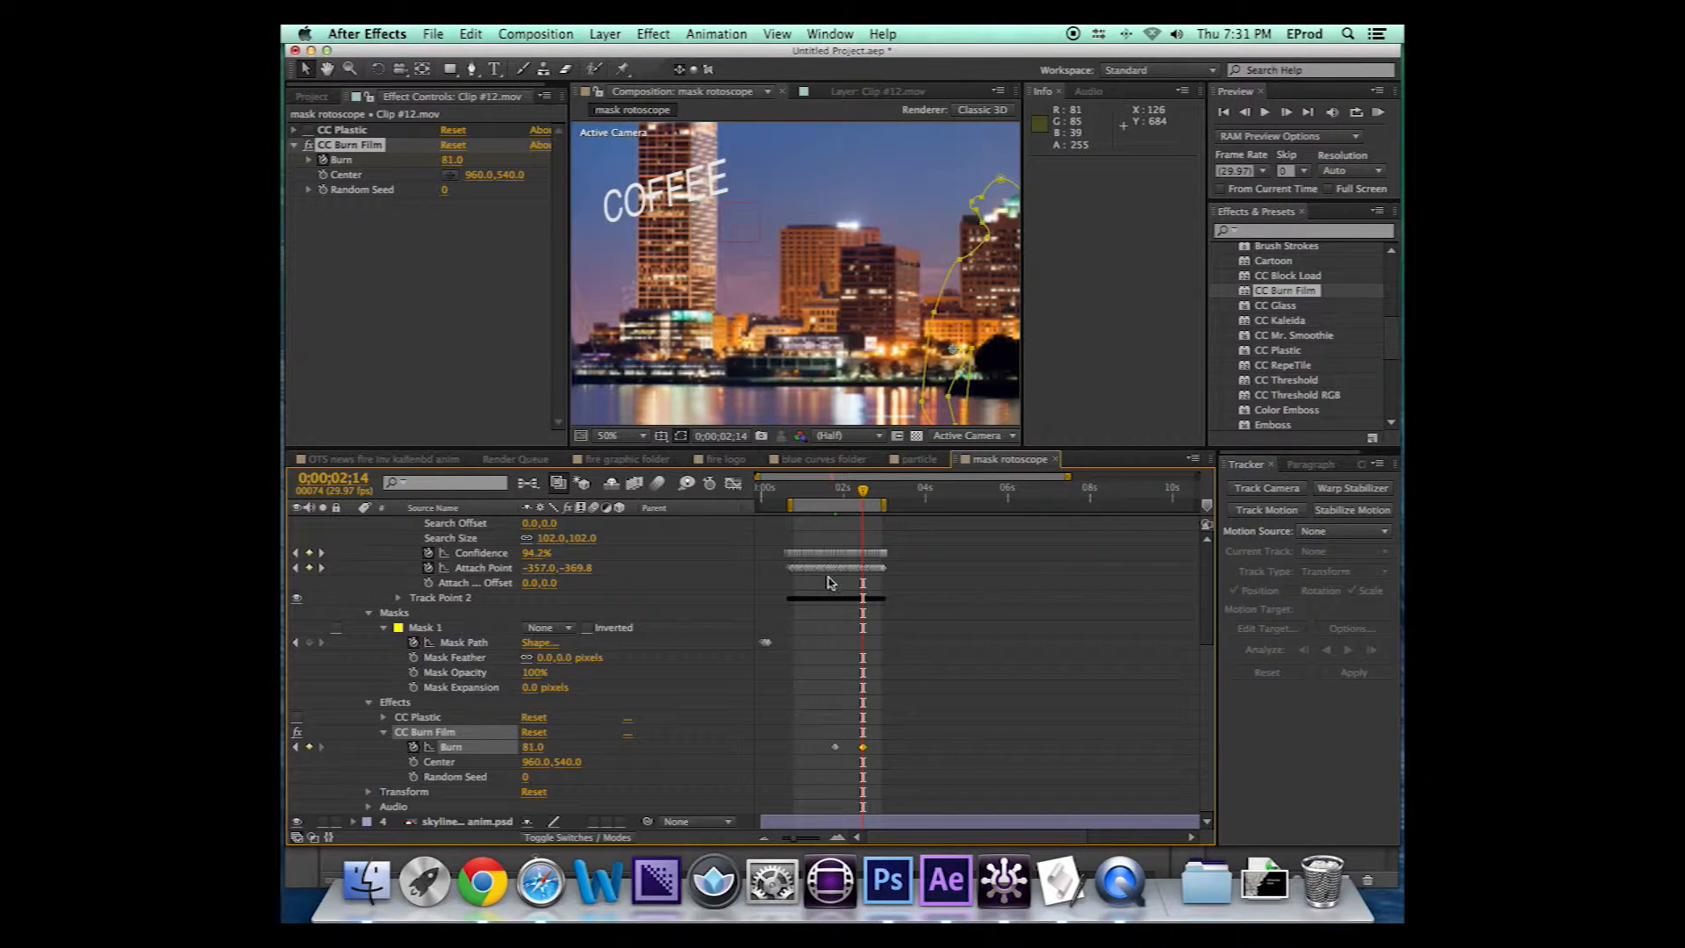
Scrub and play back the clip between the two Burn keyframes to examine the film burn animation
click(840, 496)
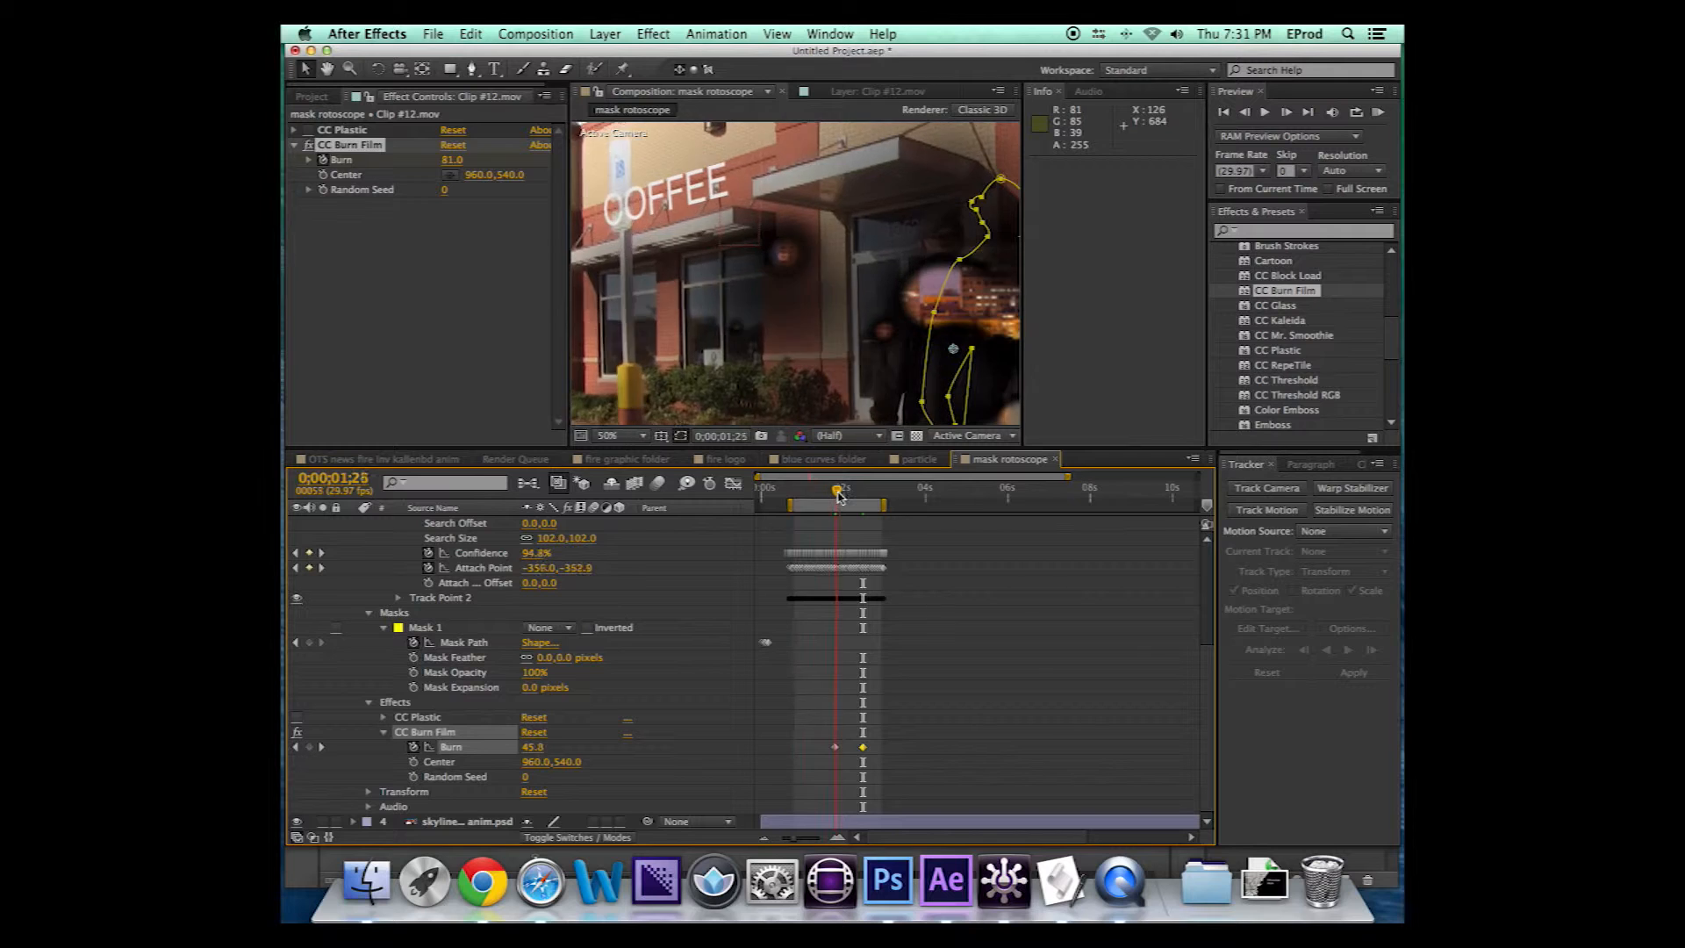
drag(842, 496, 833, 499)
key(space)
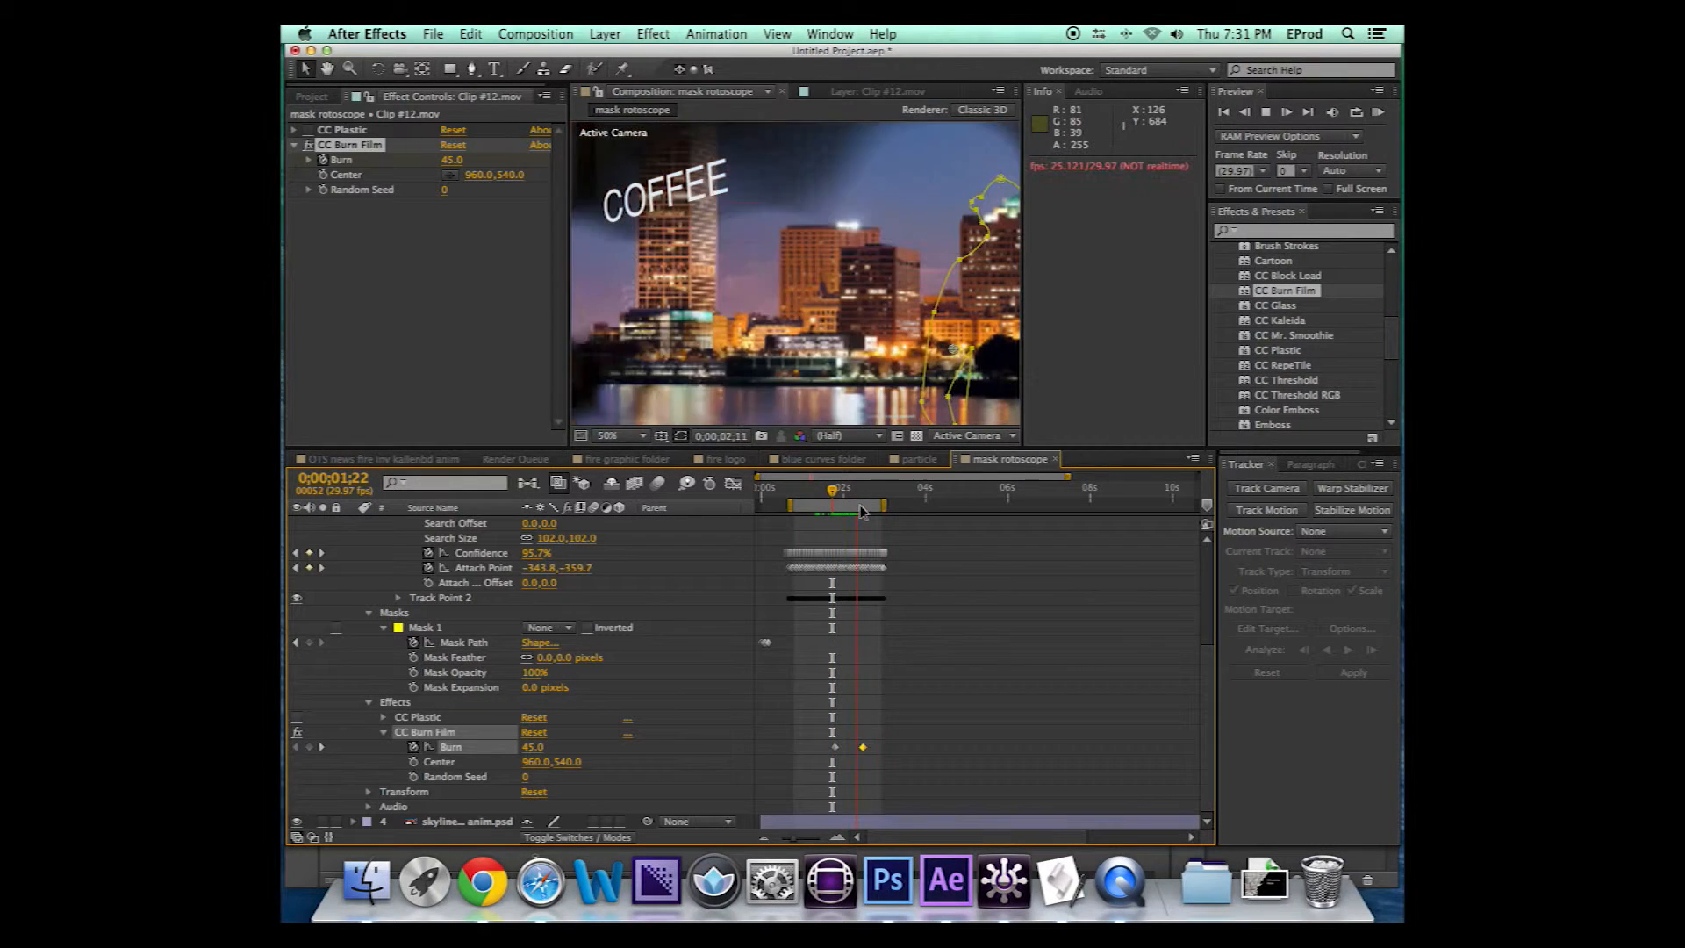
key(space)
click(832, 498)
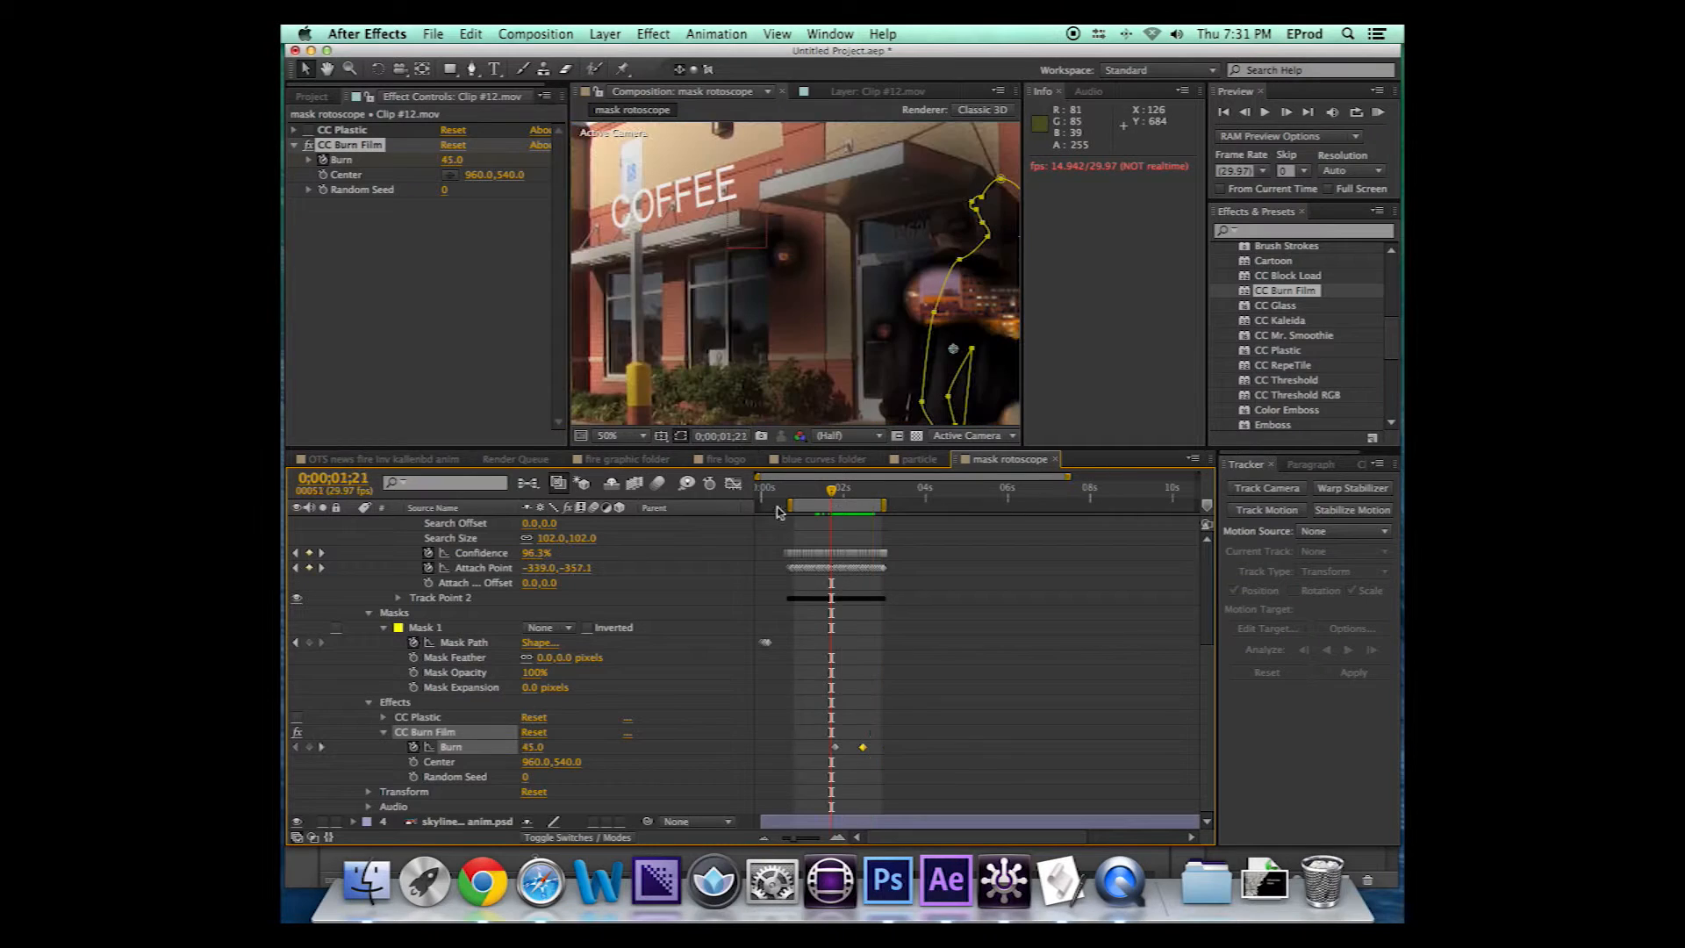
Apply Find Edges to Clip #12.mov, preview it around 0;00;01;12, and collapse the layer's Masks and Motion Trackers groups
click(367, 616)
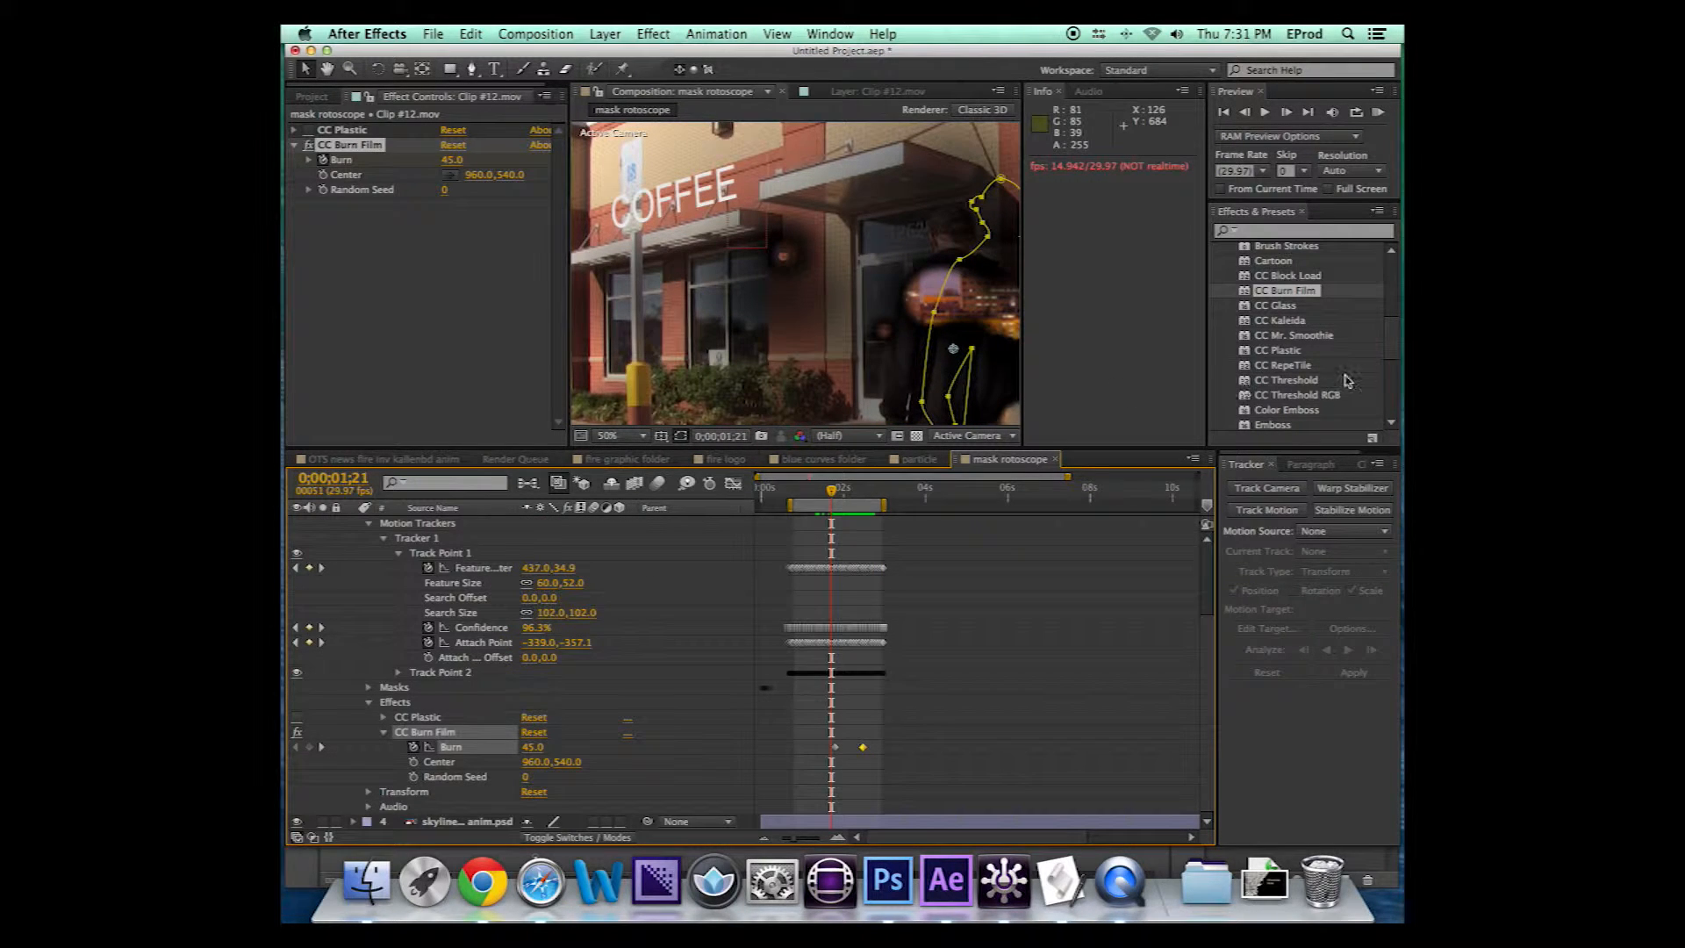
scroll(1391, 355, down, 2)
scroll(1391, 356, down, 5)
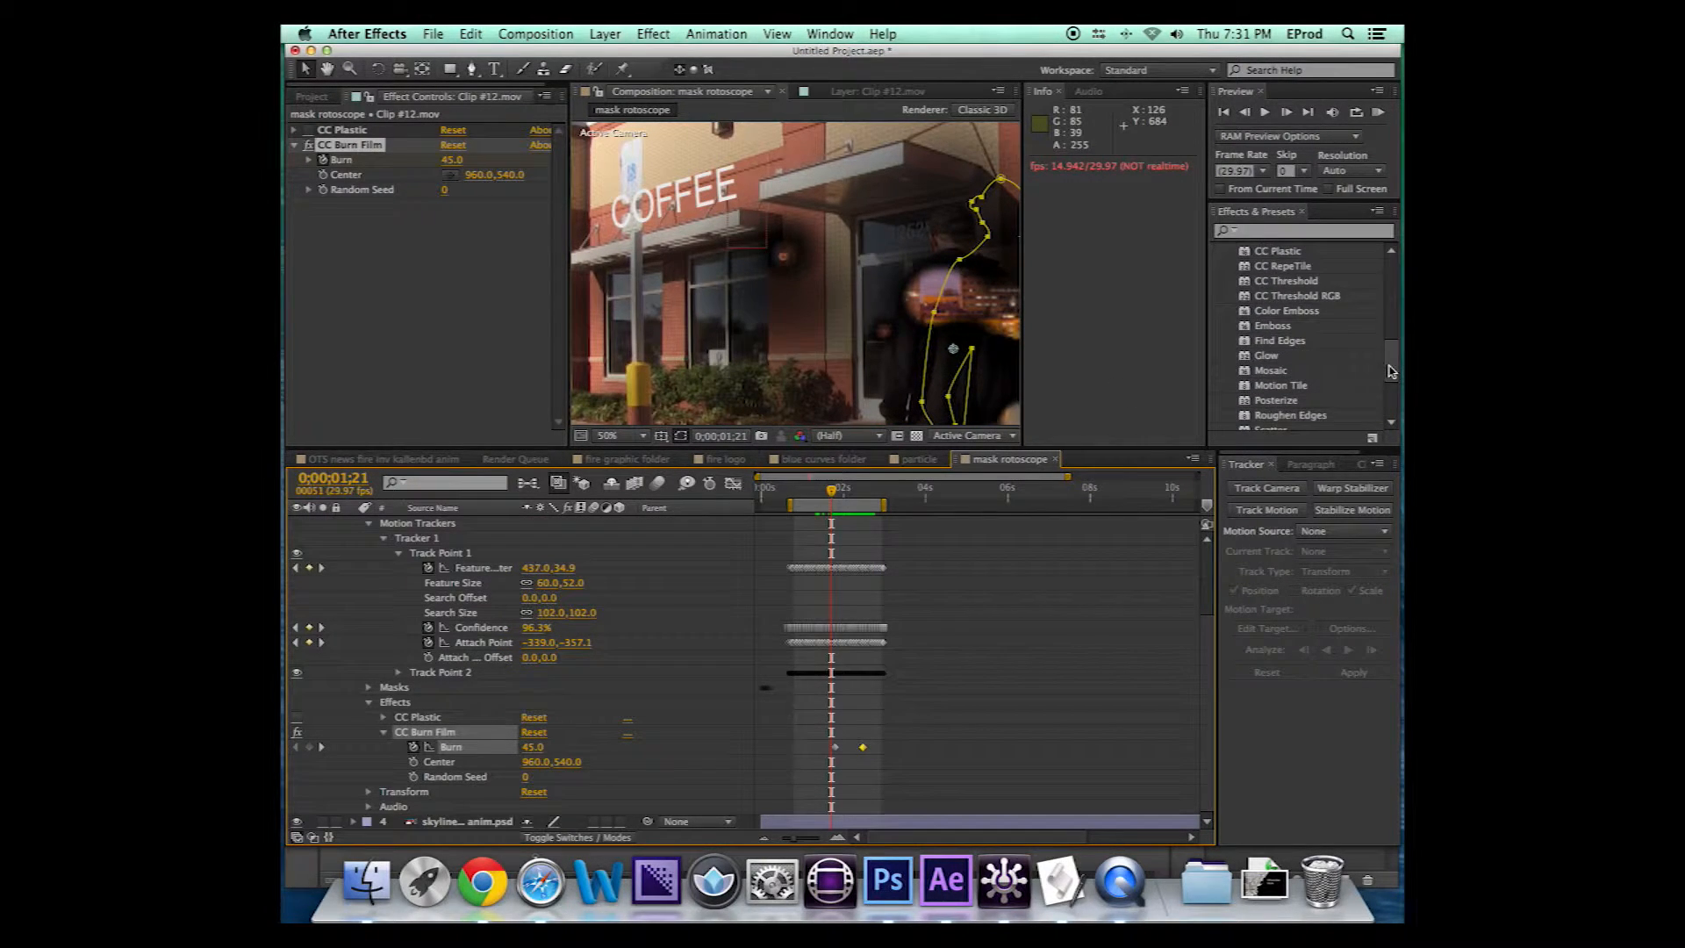
drag(1247, 343, 659, 375)
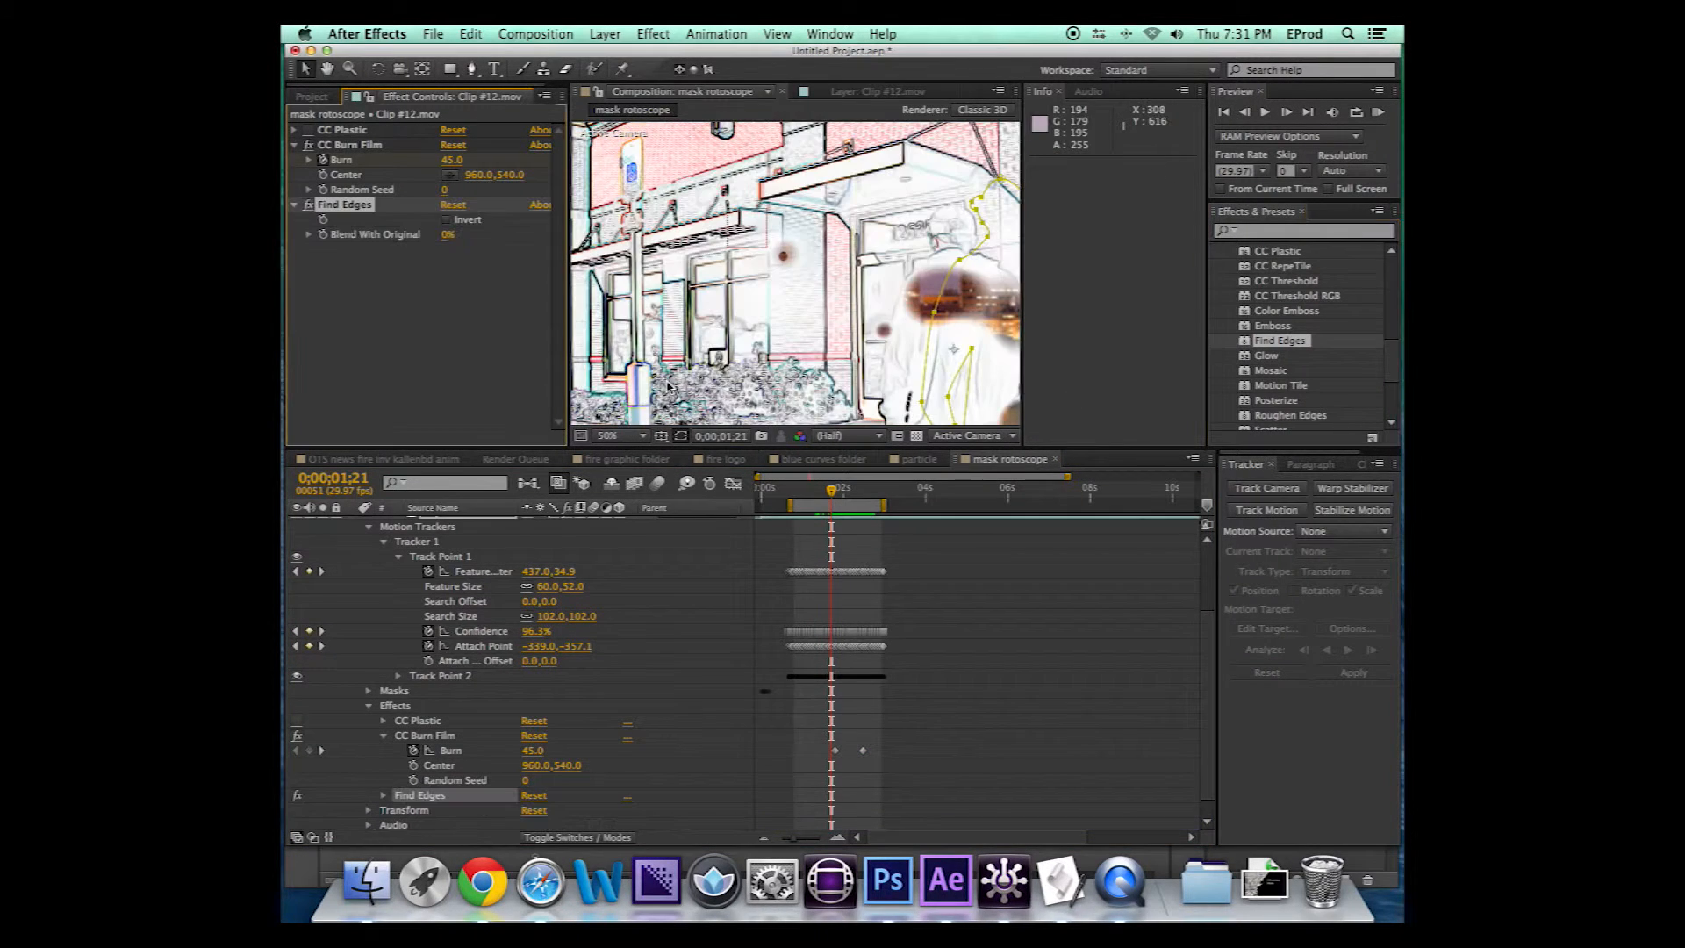
click(798, 495)
key(space)
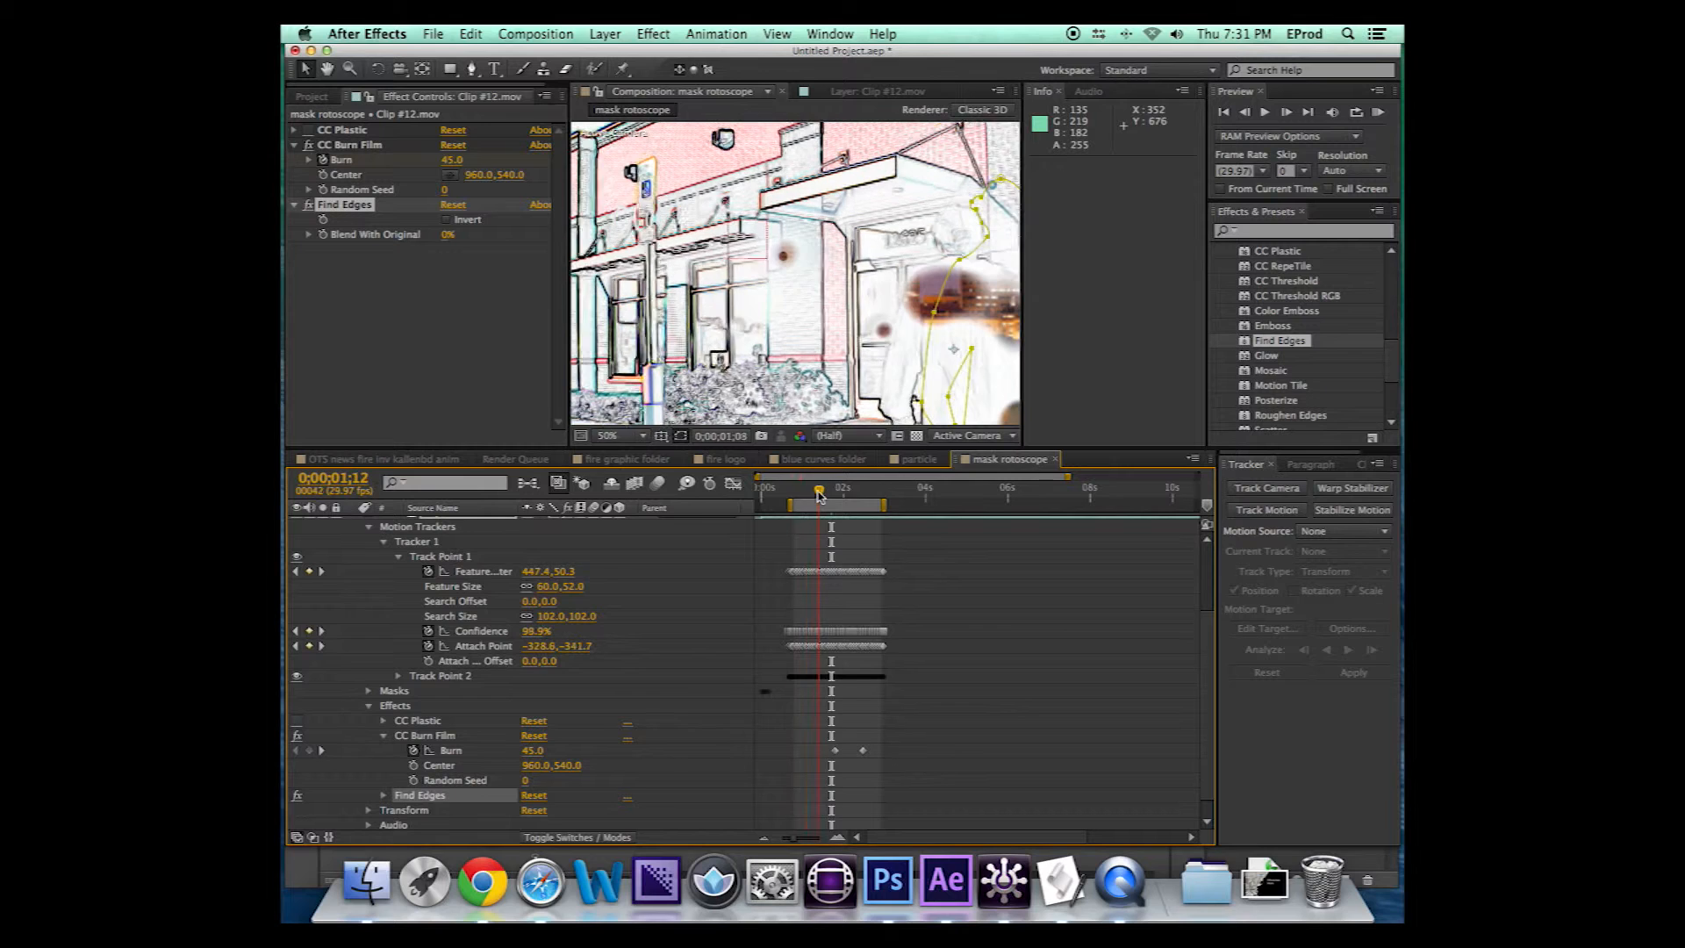
click(368, 528)
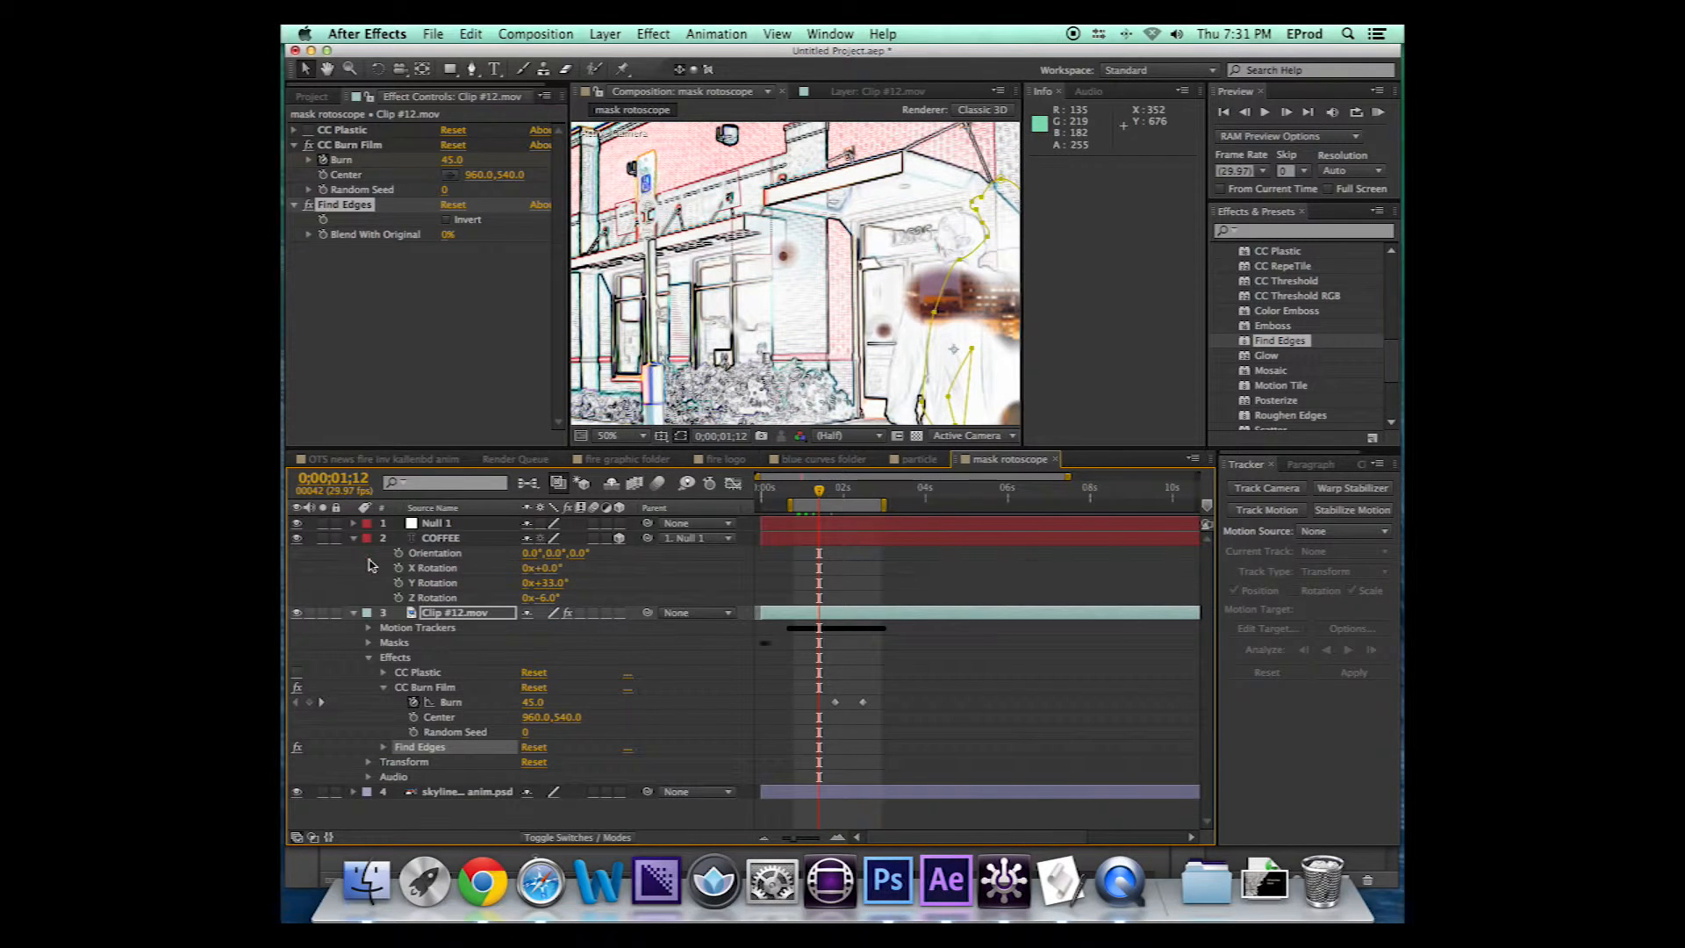
Delete the Find Edges effect from Clip #12.mov
click(356, 215)
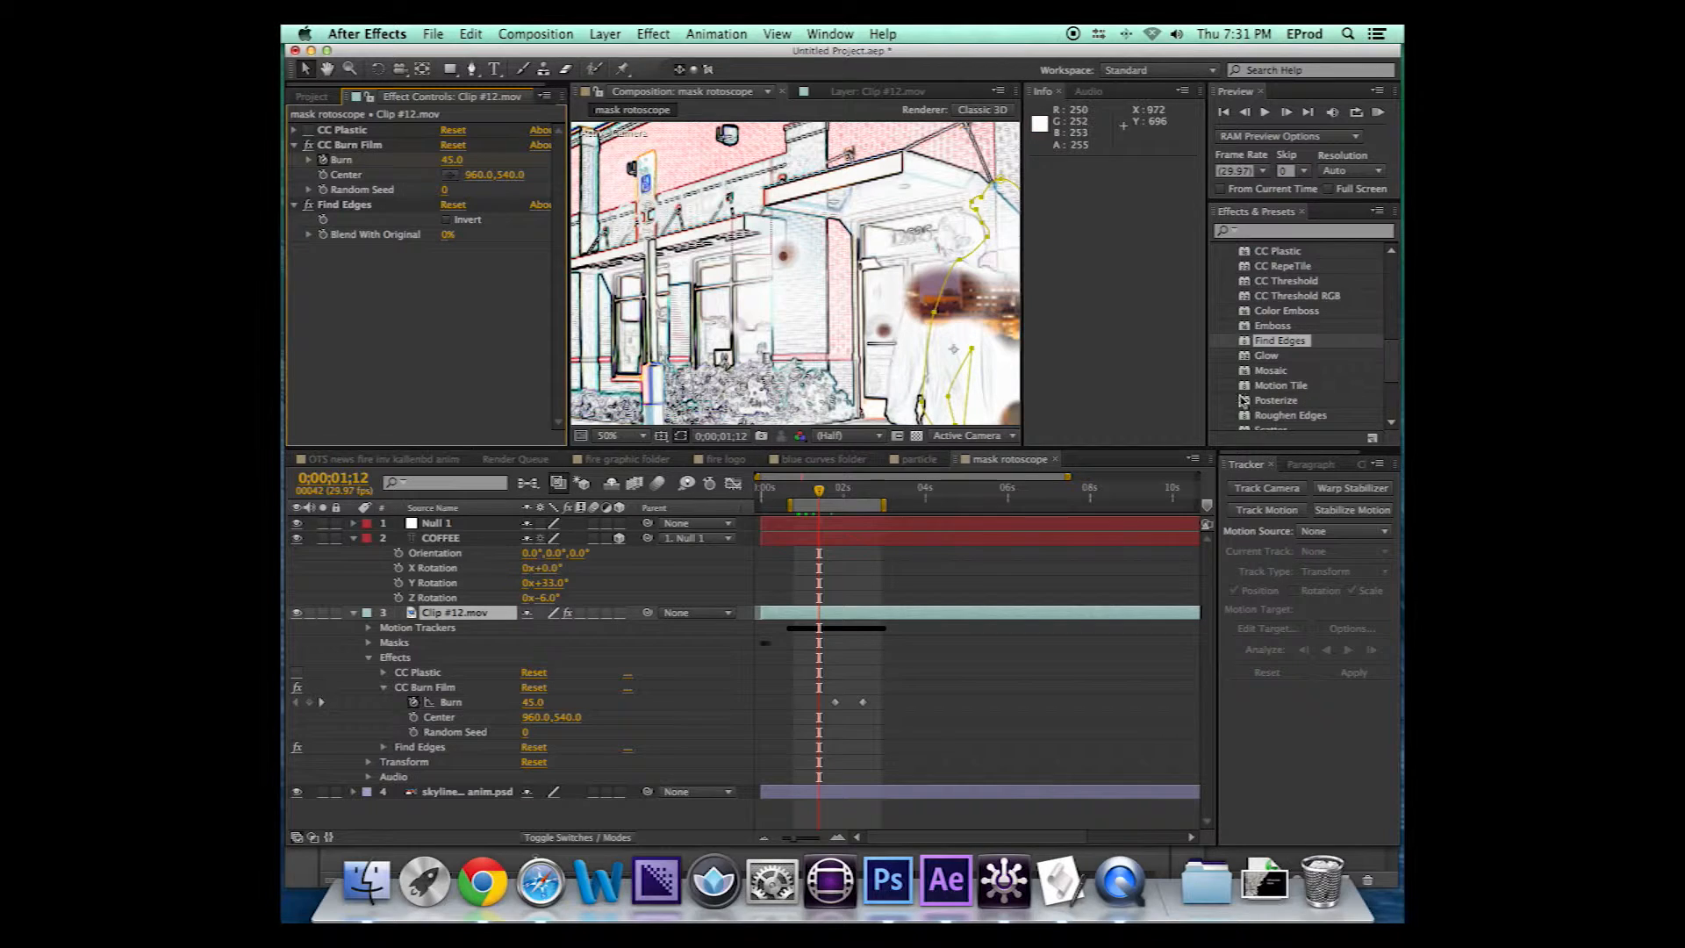
click(348, 206)
key(Delete)
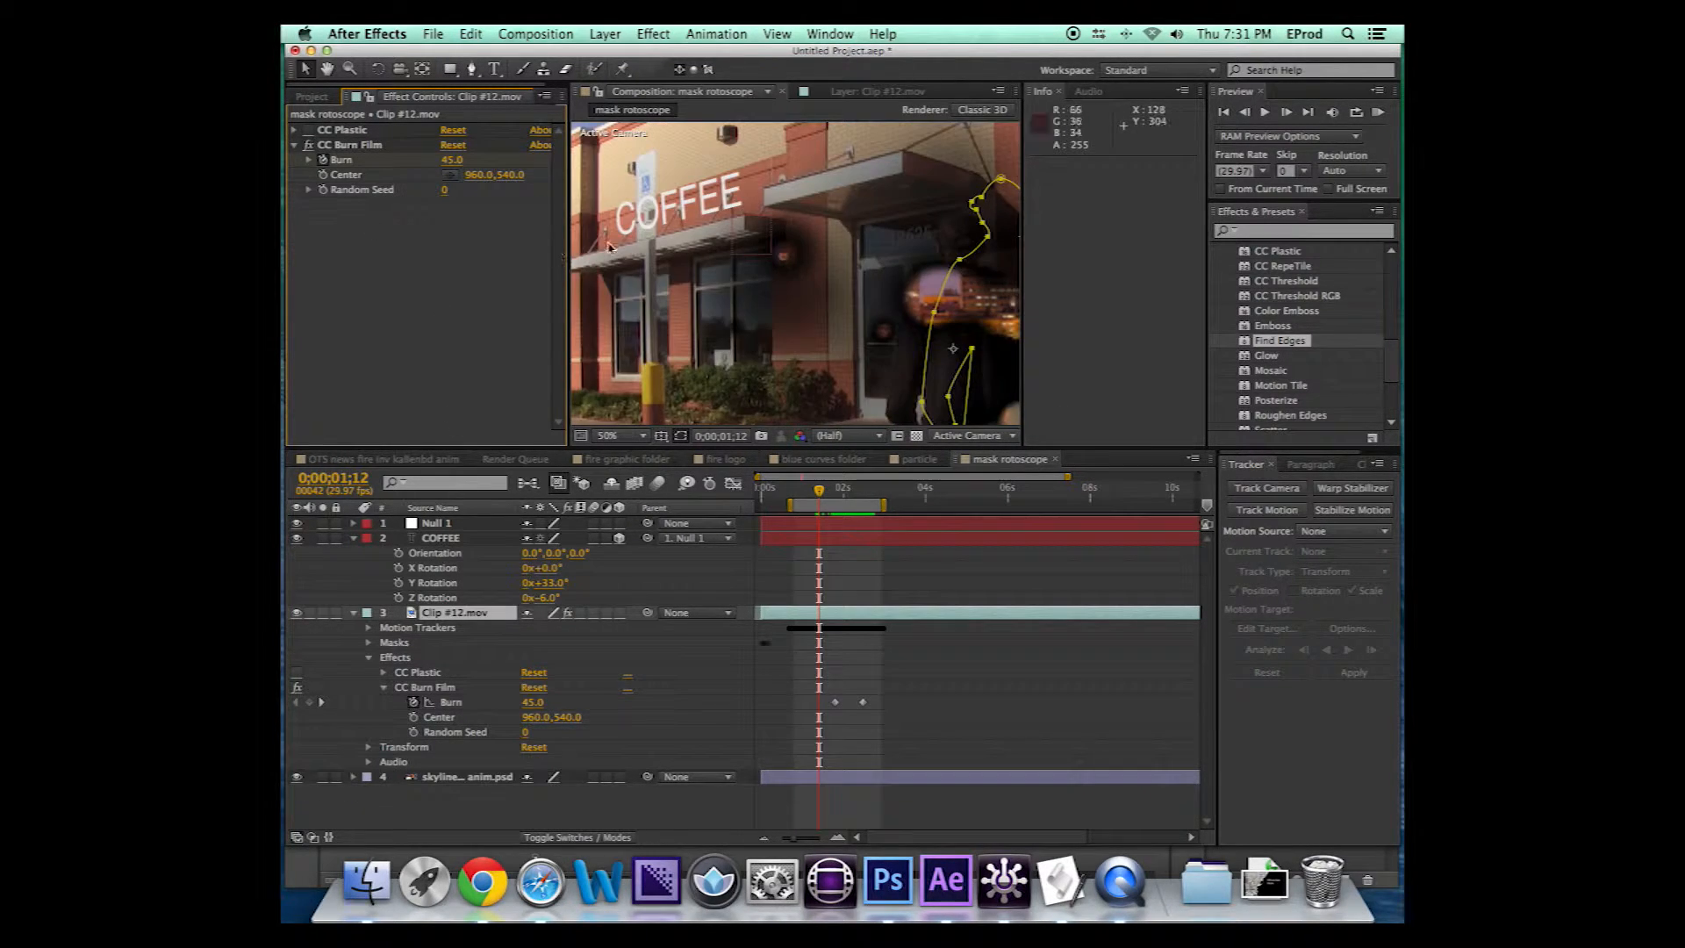
Show the Simulation effects and create a new composition named rain
click(1255, 401)
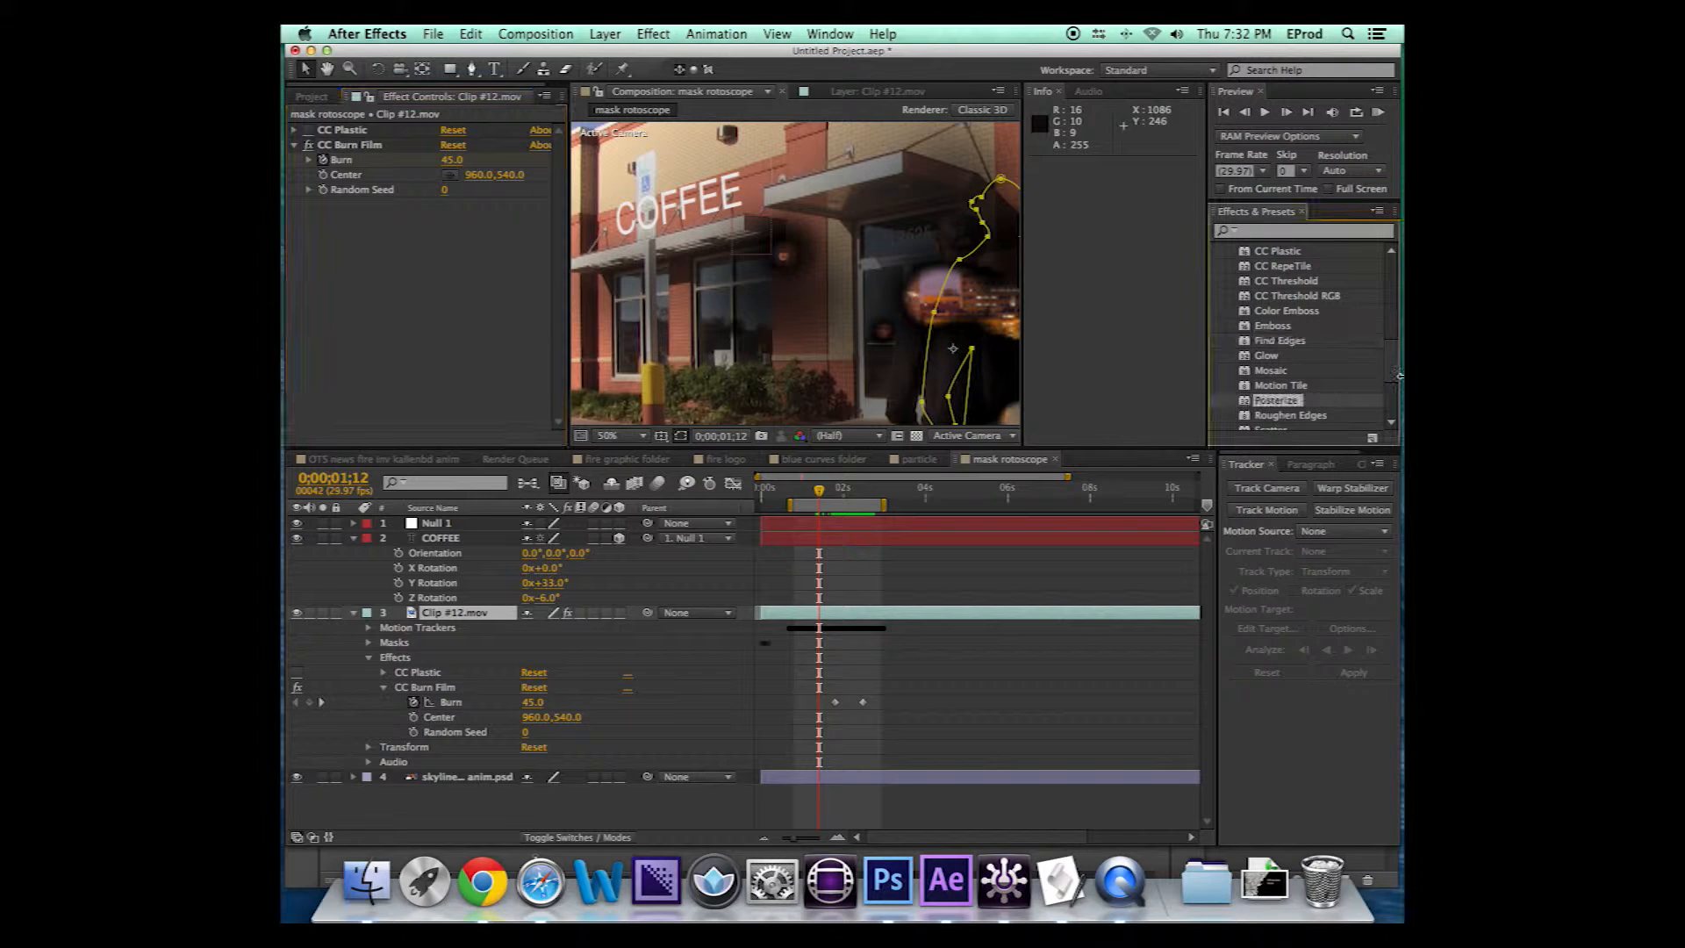
scroll(1394, 363, up, 4)
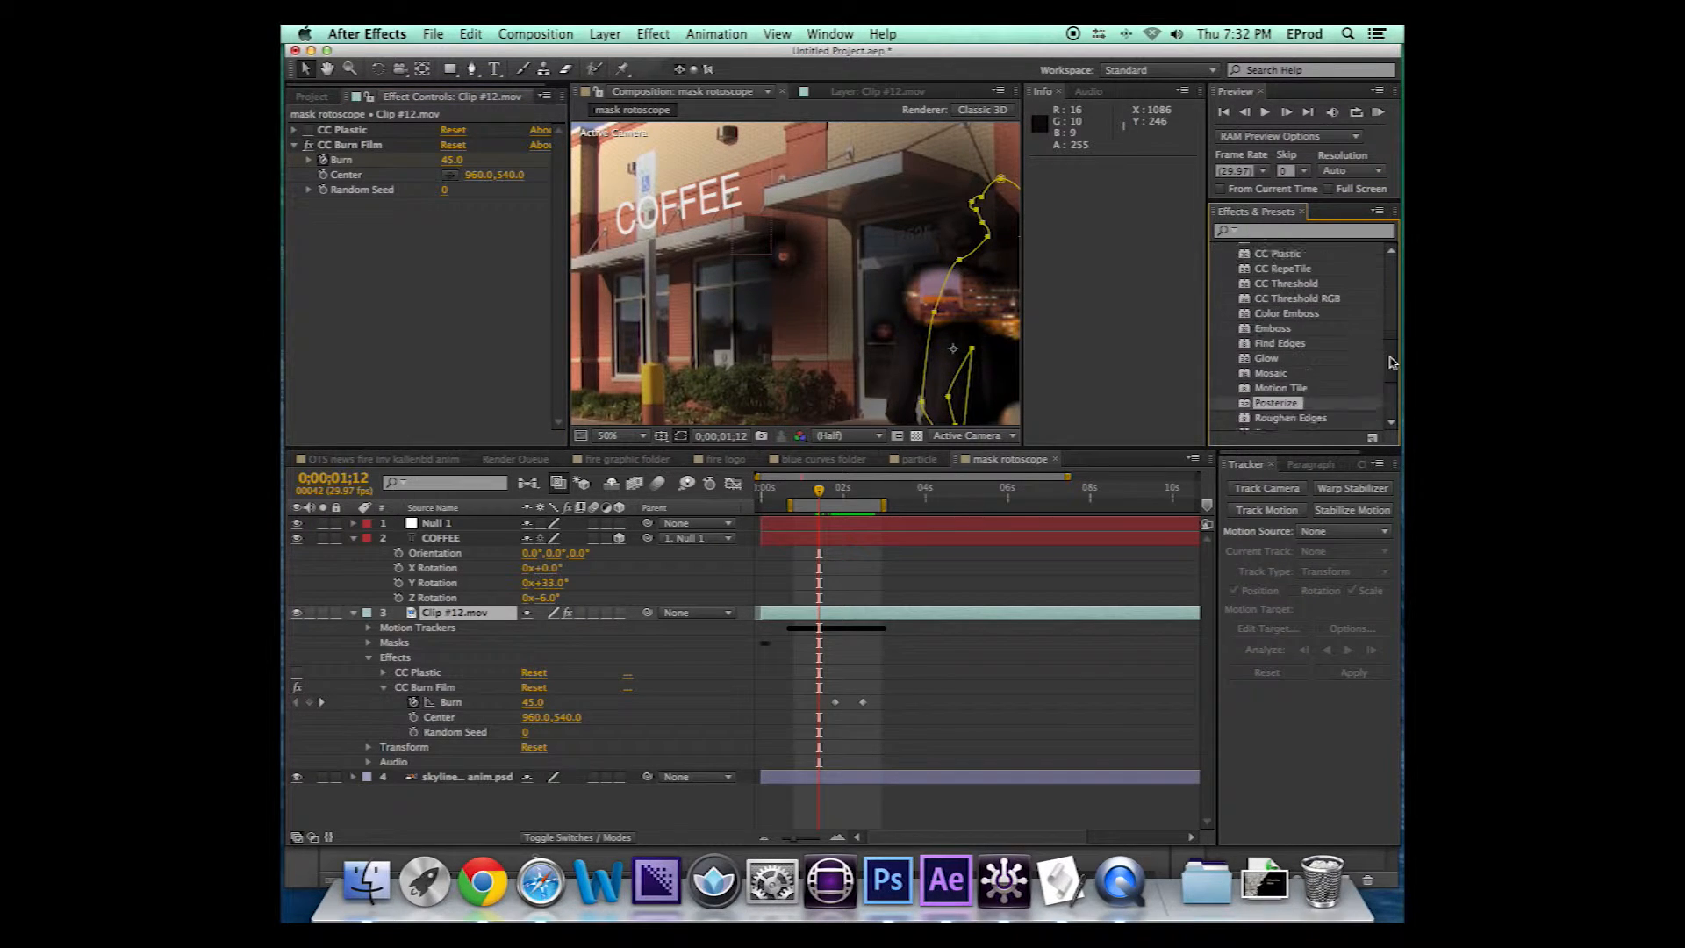
click(1216, 264)
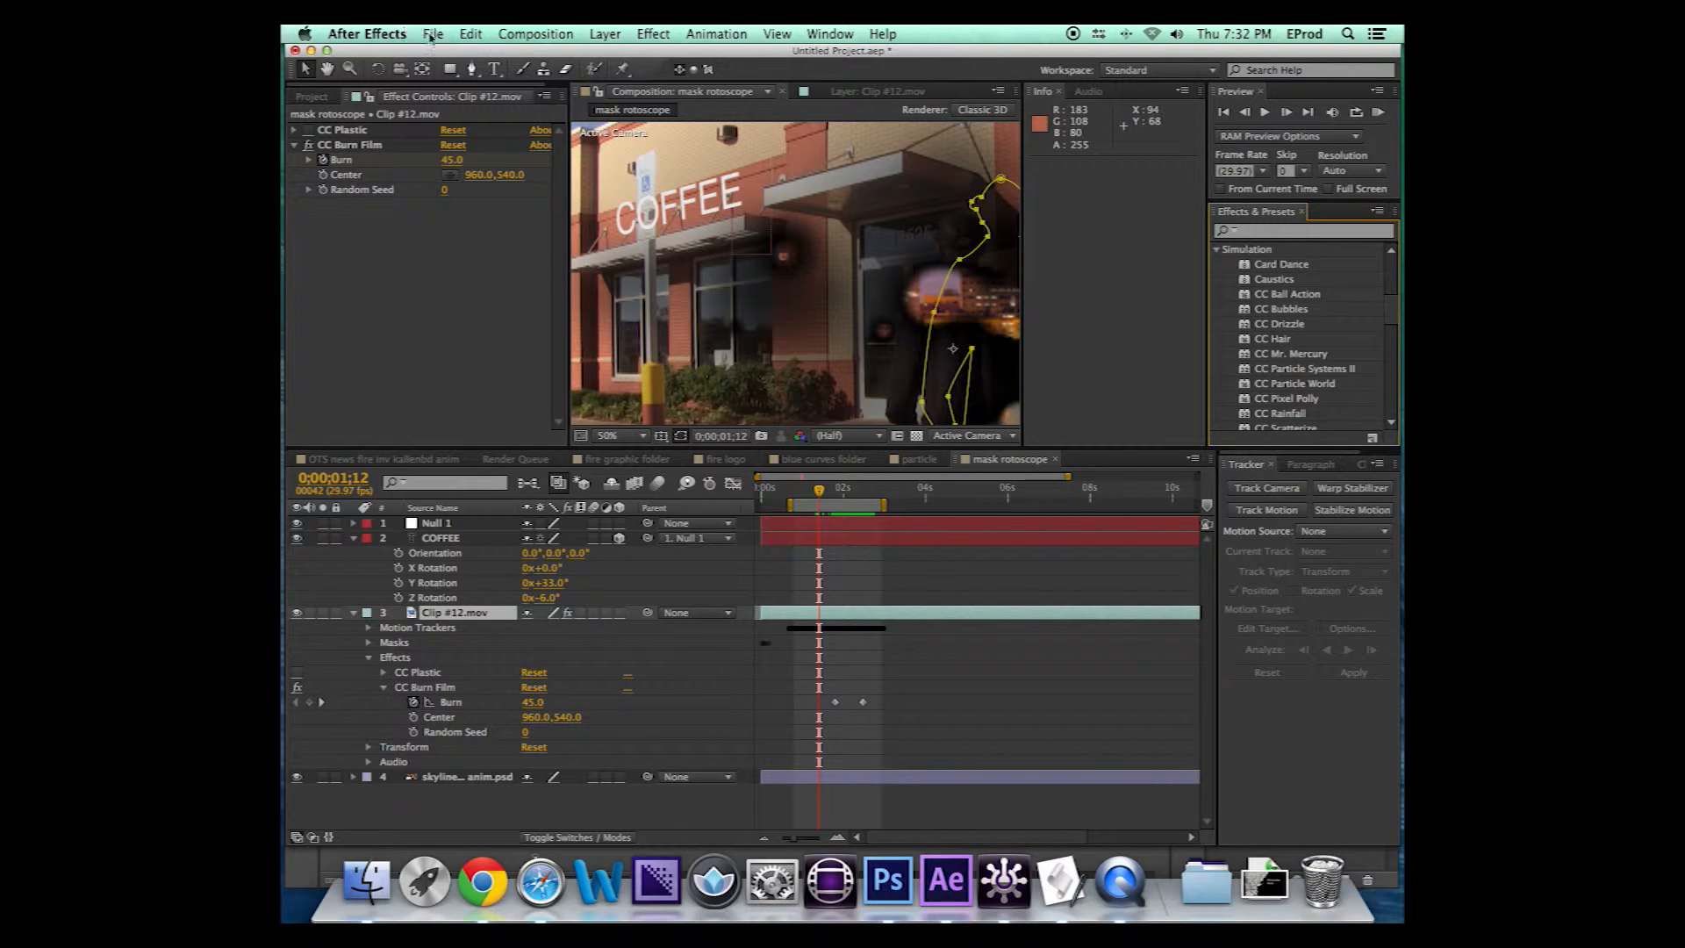
click(508, 35)
click(518, 57)
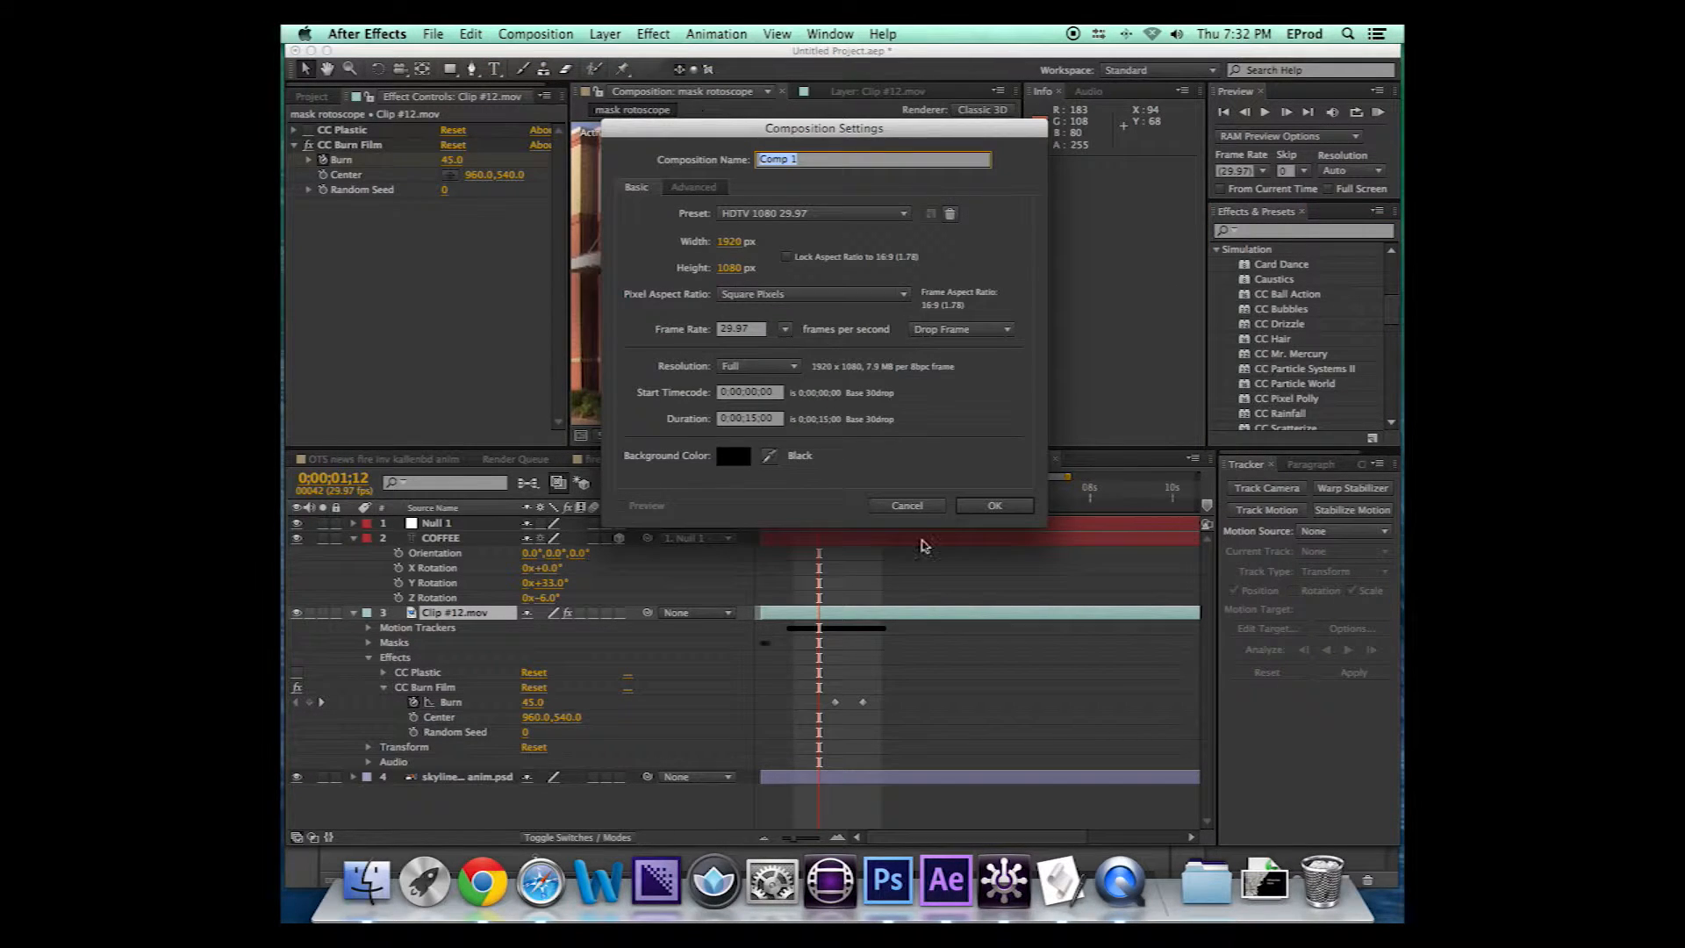
text(d)
key(Return)
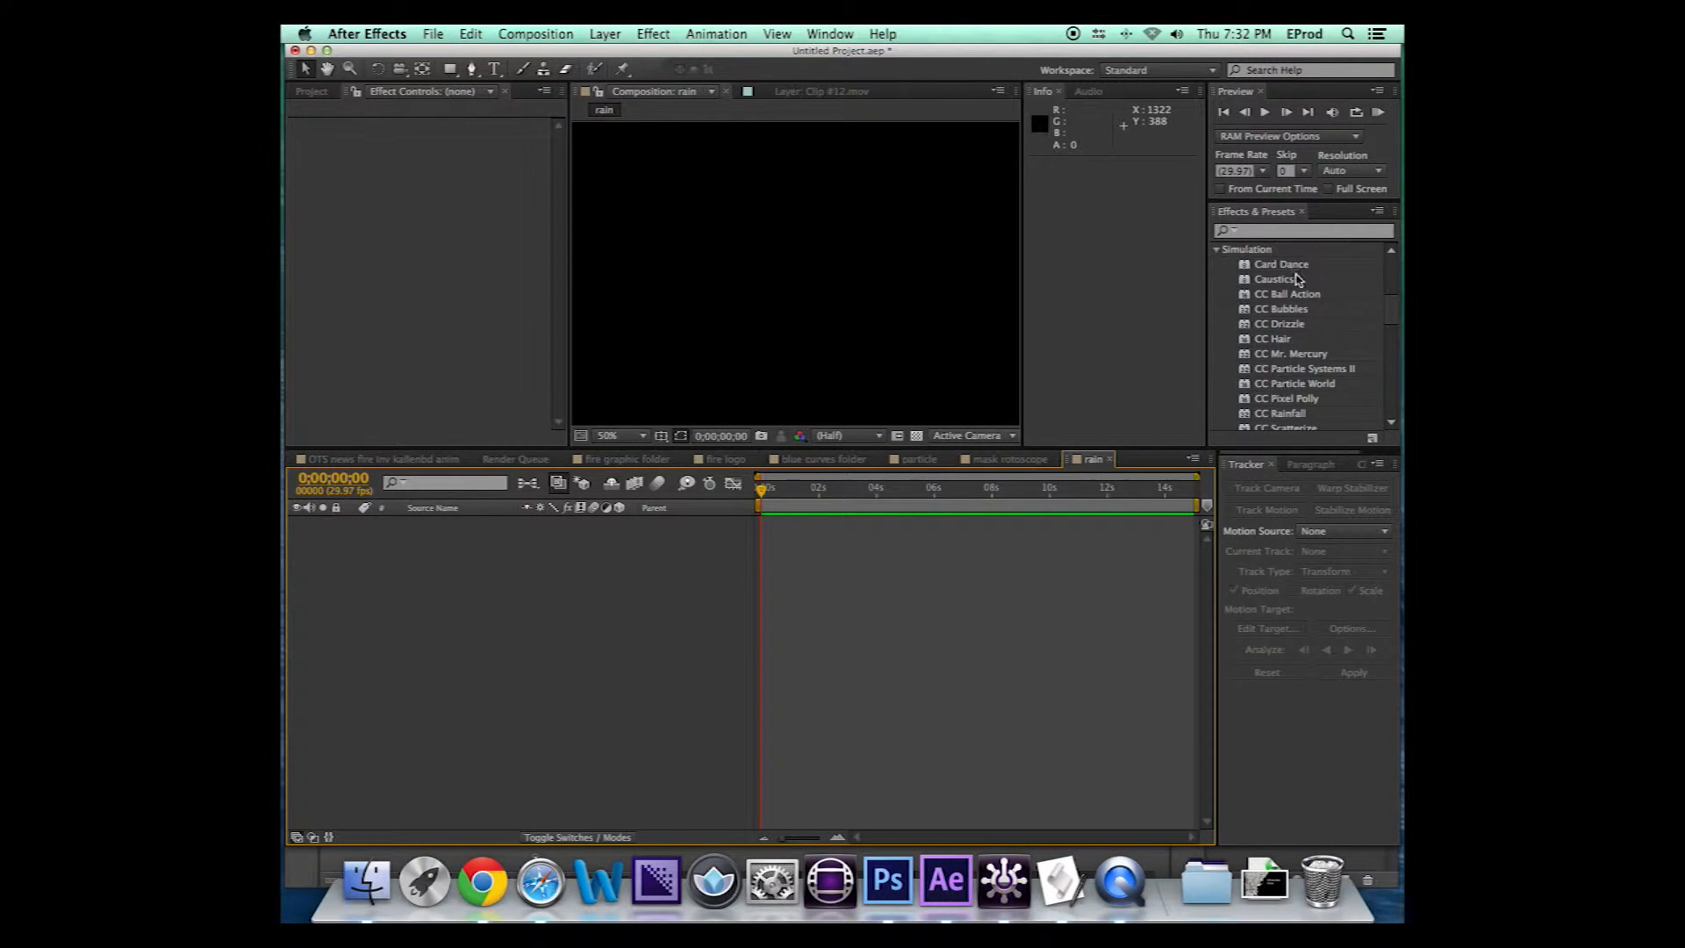
Try to apply CC Rainfall directly to the empty rain composition
drag(1389, 307, 1389, 324)
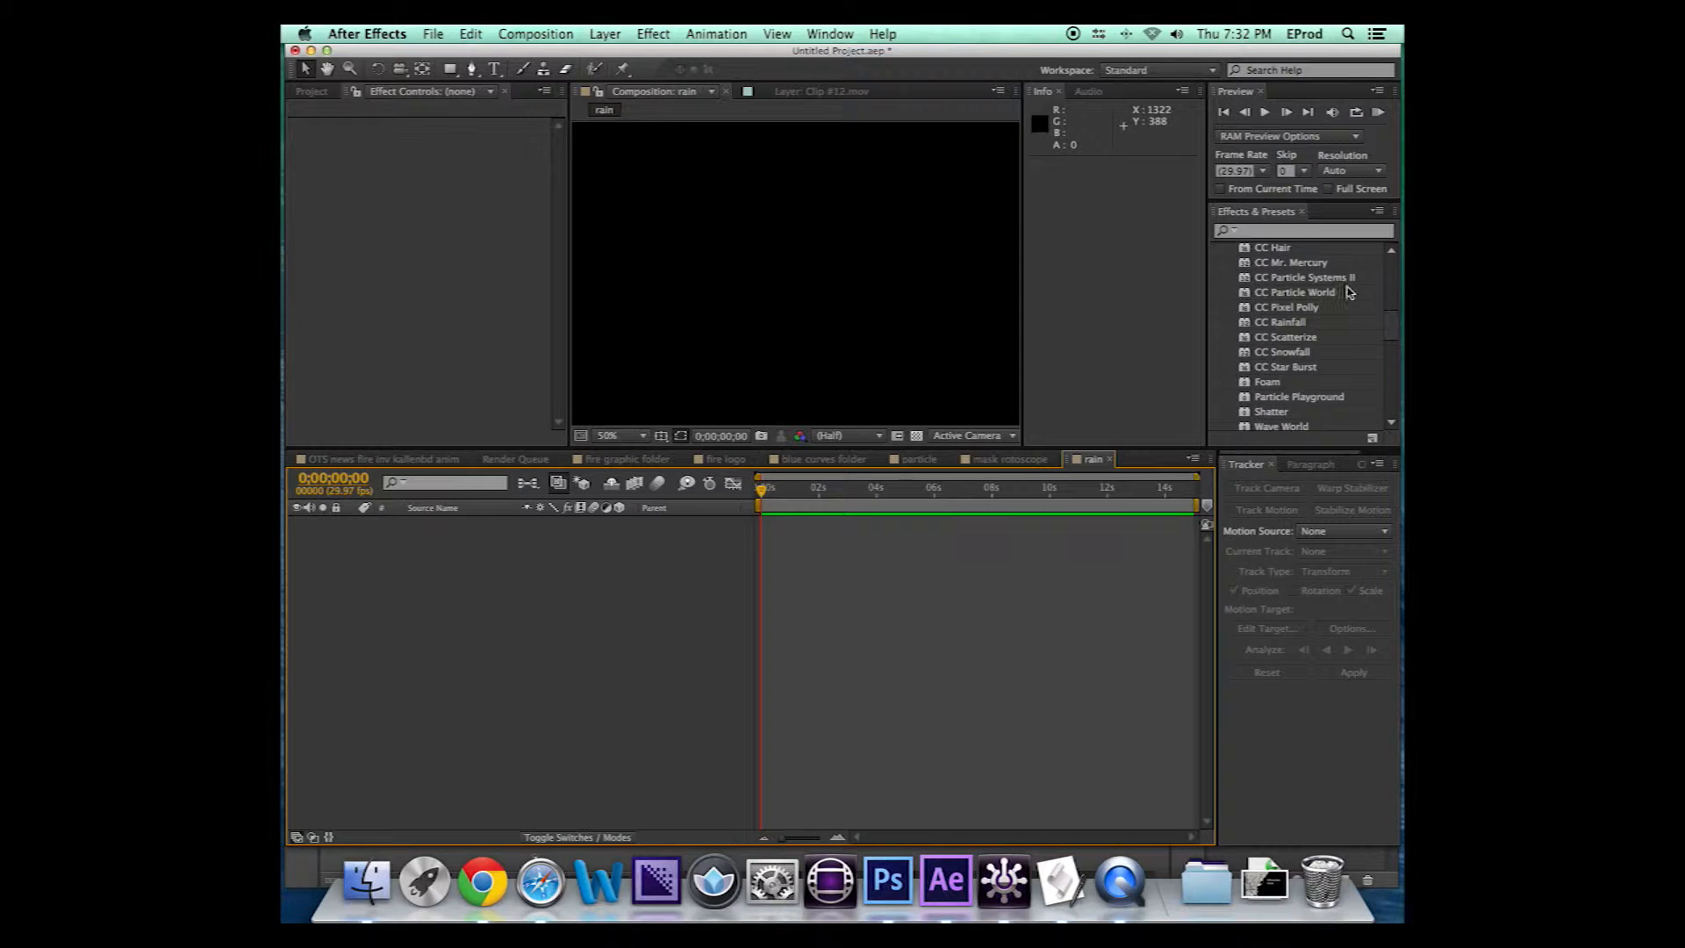
drag(1280, 322, 836, 350)
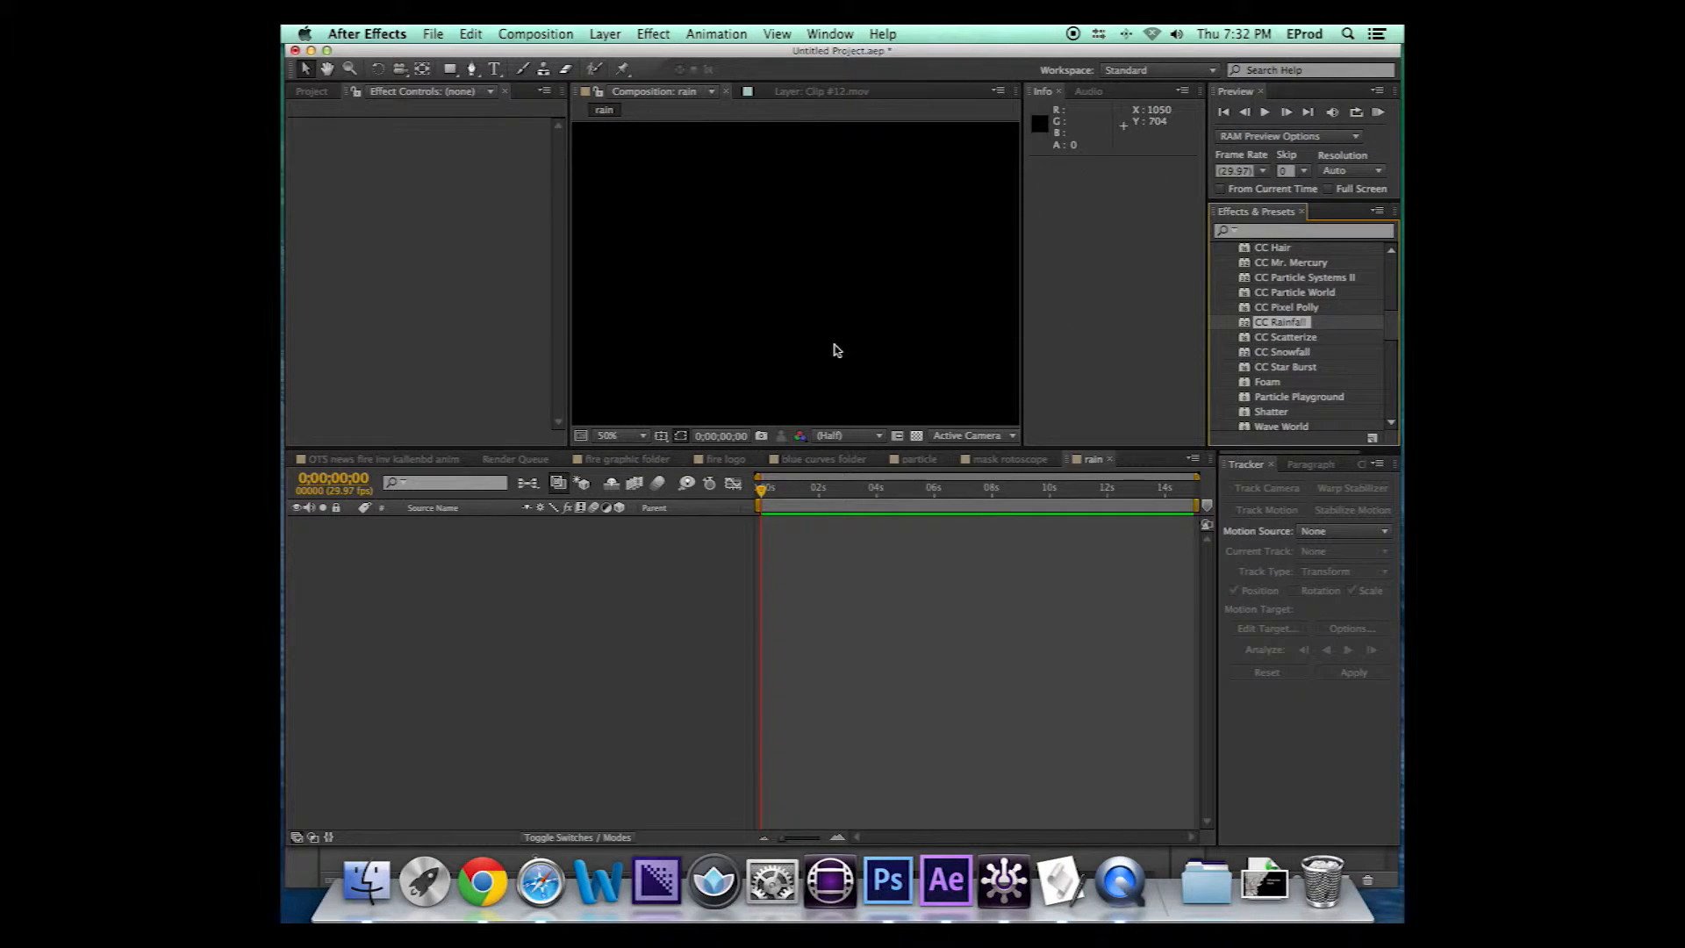
click(767, 489)
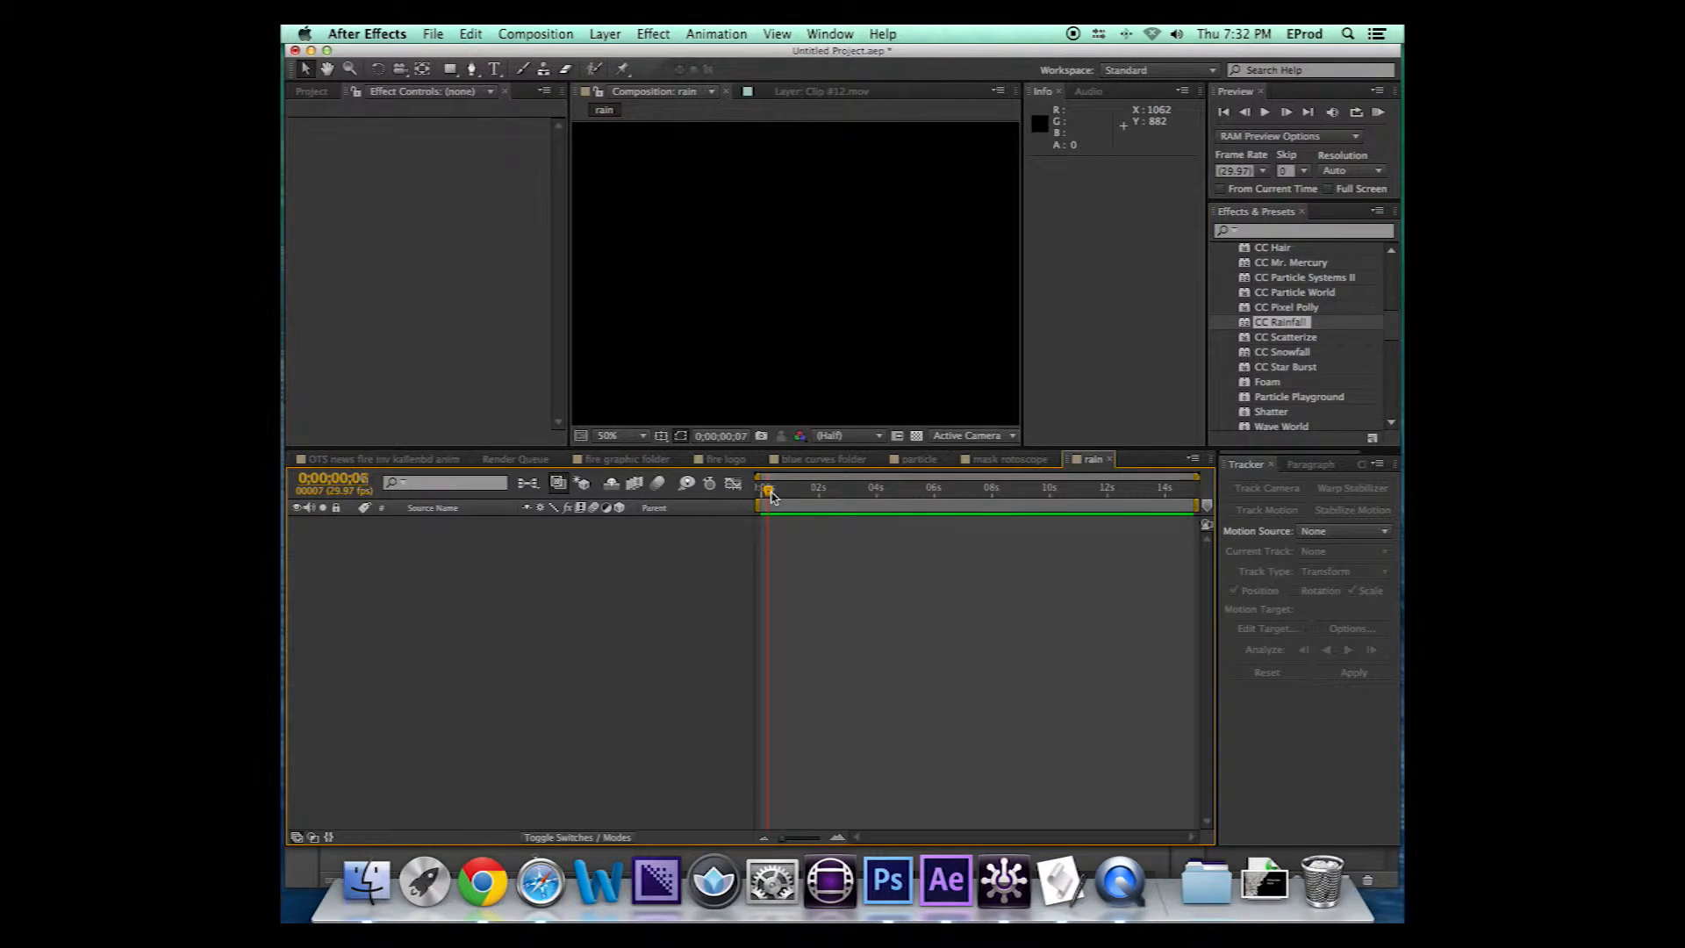
drag(771, 495, 746, 495)
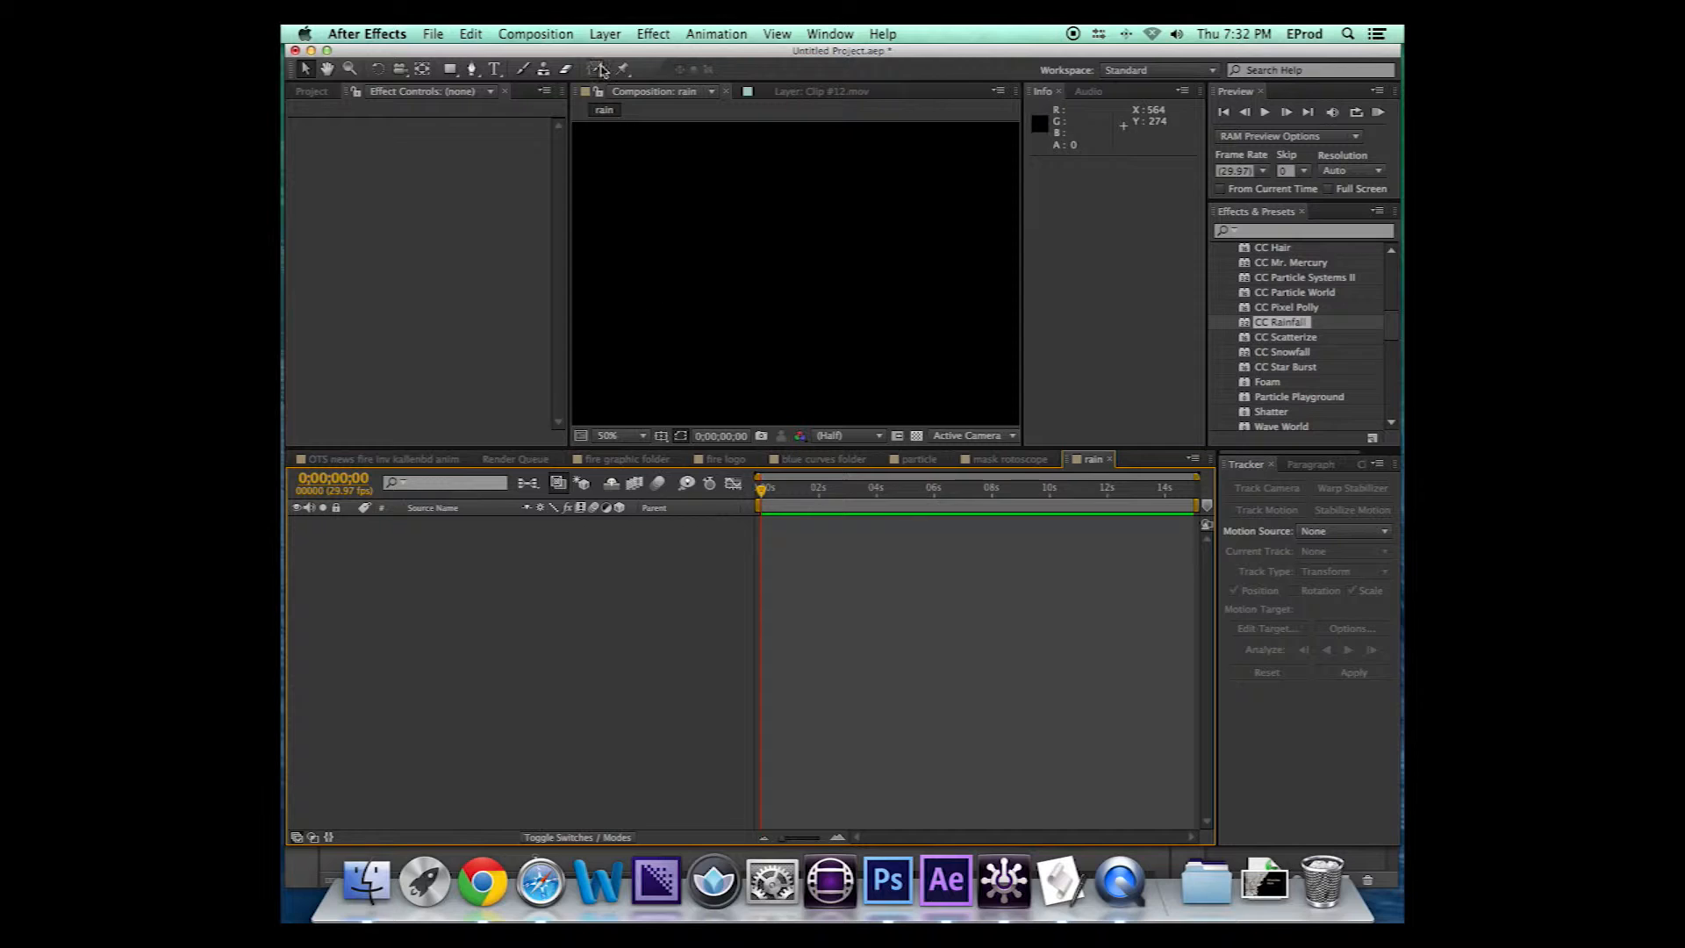
Add a black solid to the rain composition, apply CC Rainfall to it, and move to 0;00;02;10
click(605, 33)
mouse_move(810, 52)
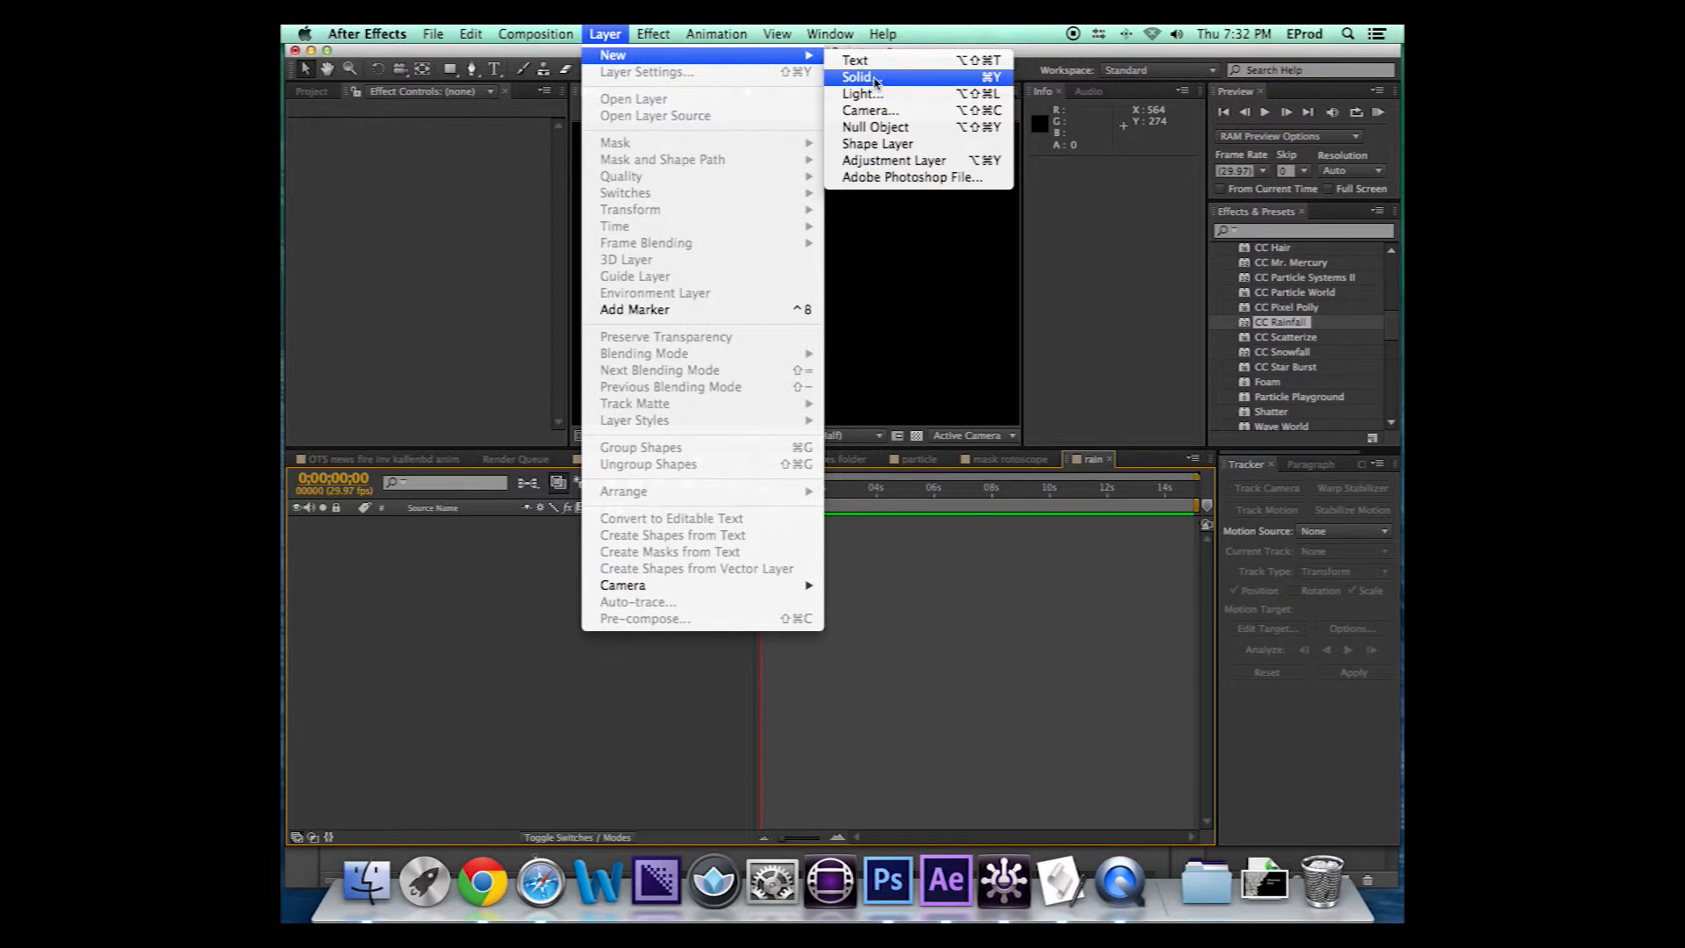
click(865, 78)
click(923, 414)
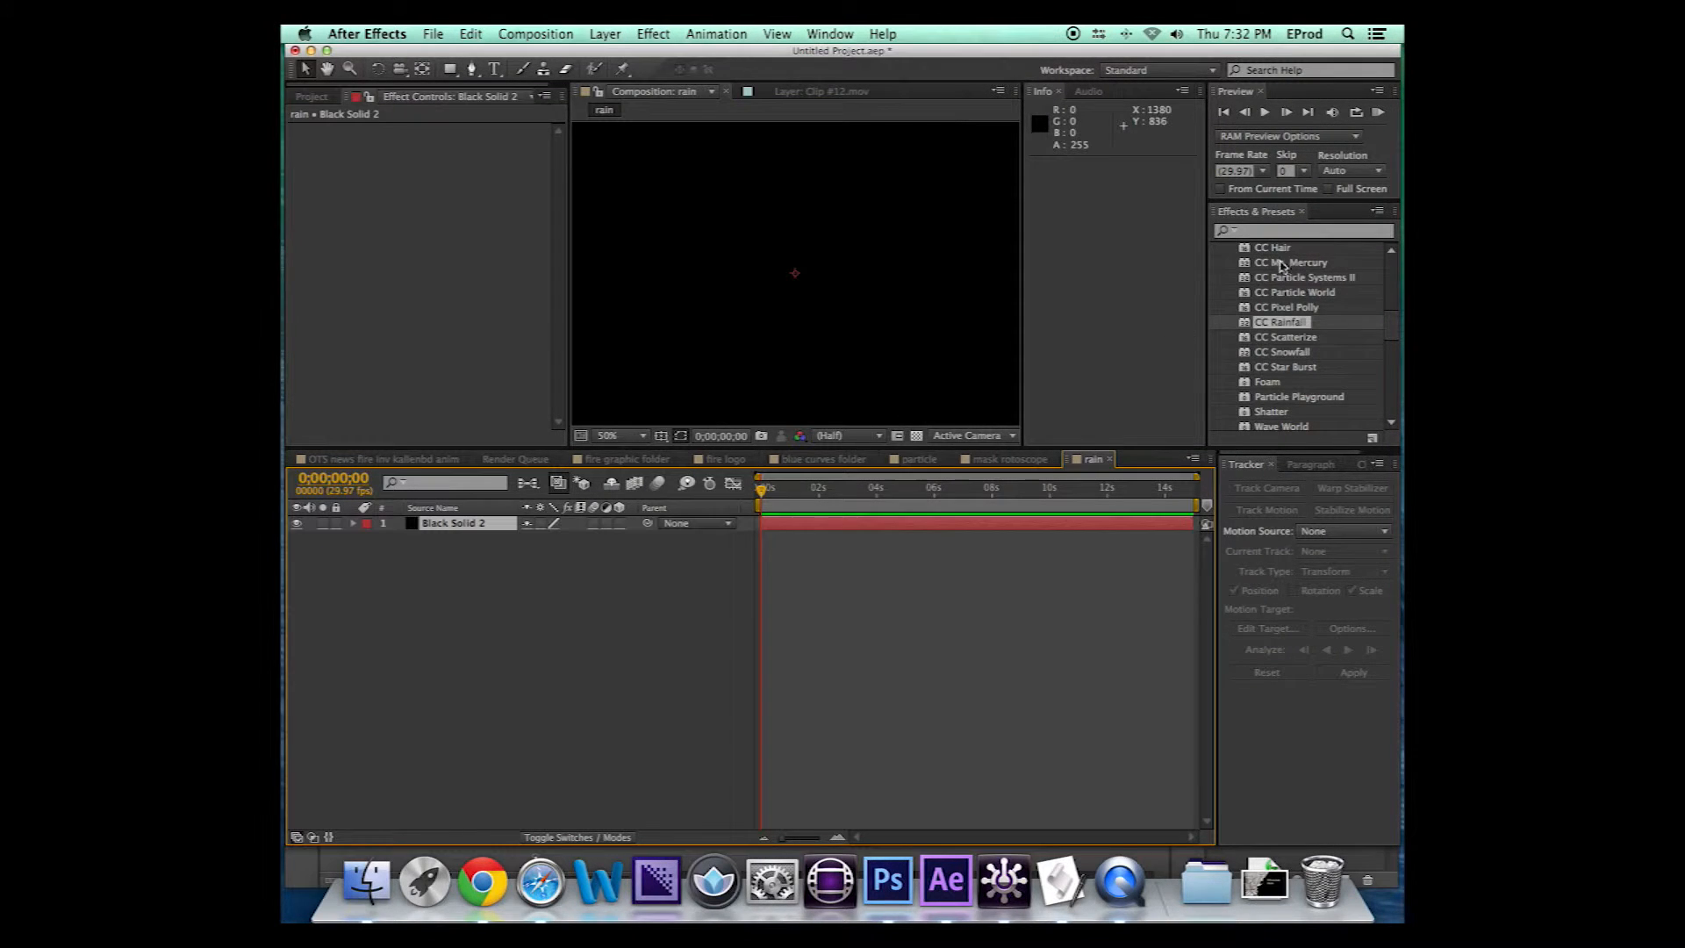
drag(1247, 323, 846, 314)
drag(777, 488, 828, 490)
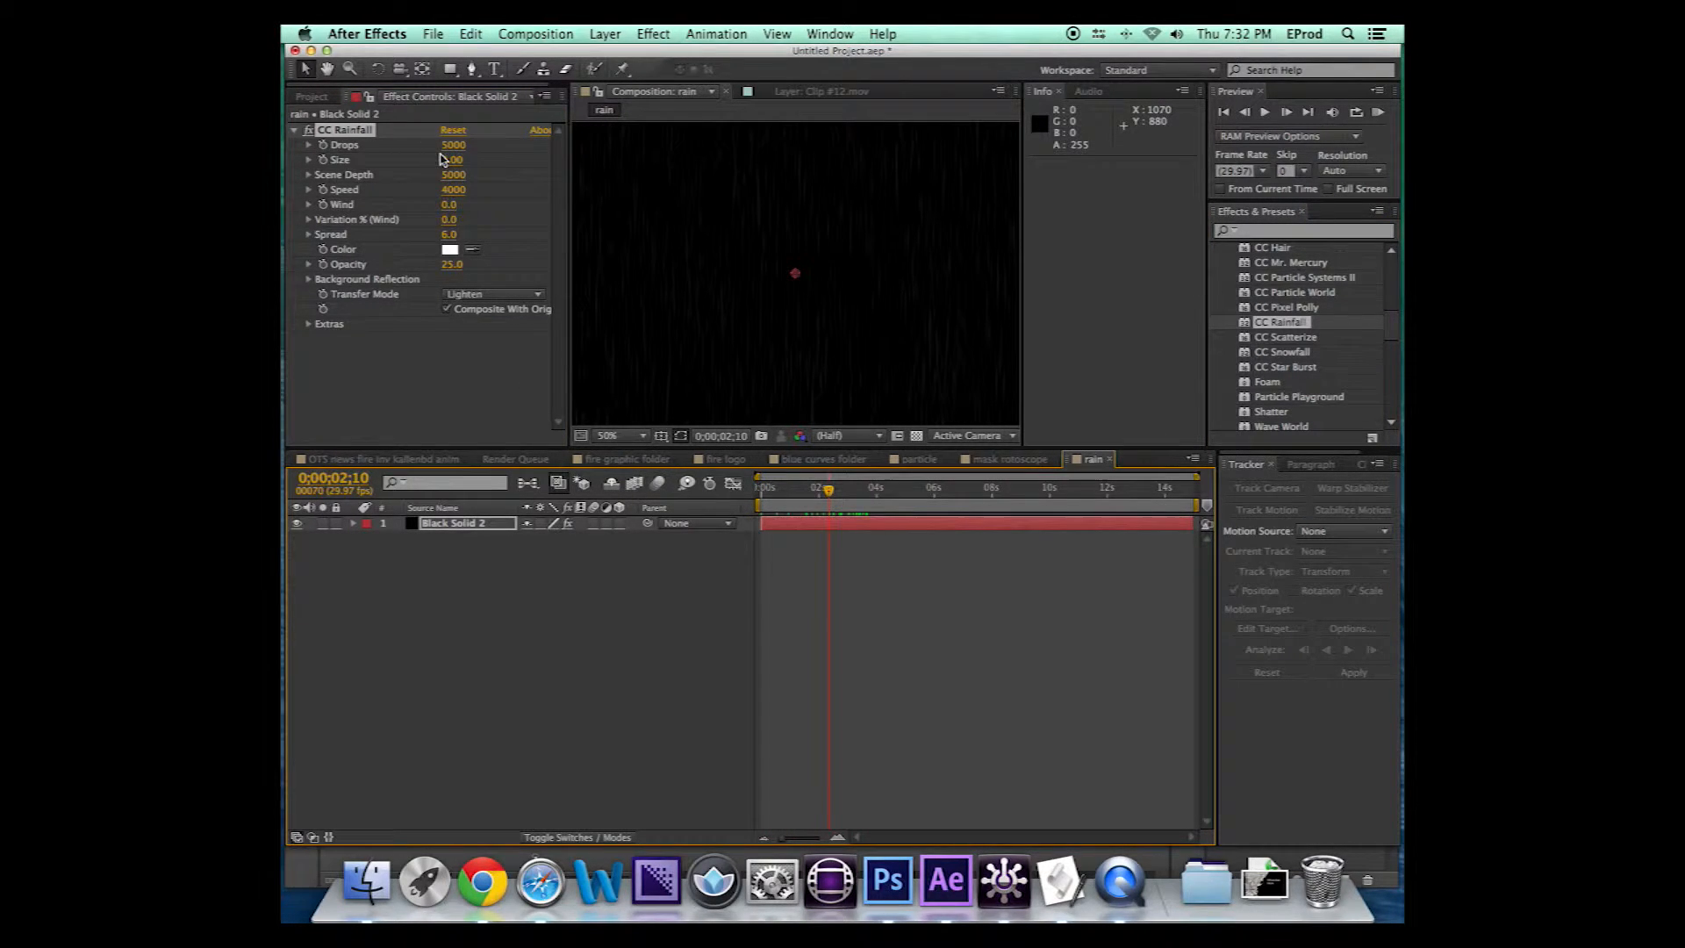
Set CC Rainfall's Size to 8.11 and Drops to 13700, and play back the rain
drag(451, 160, 500, 160)
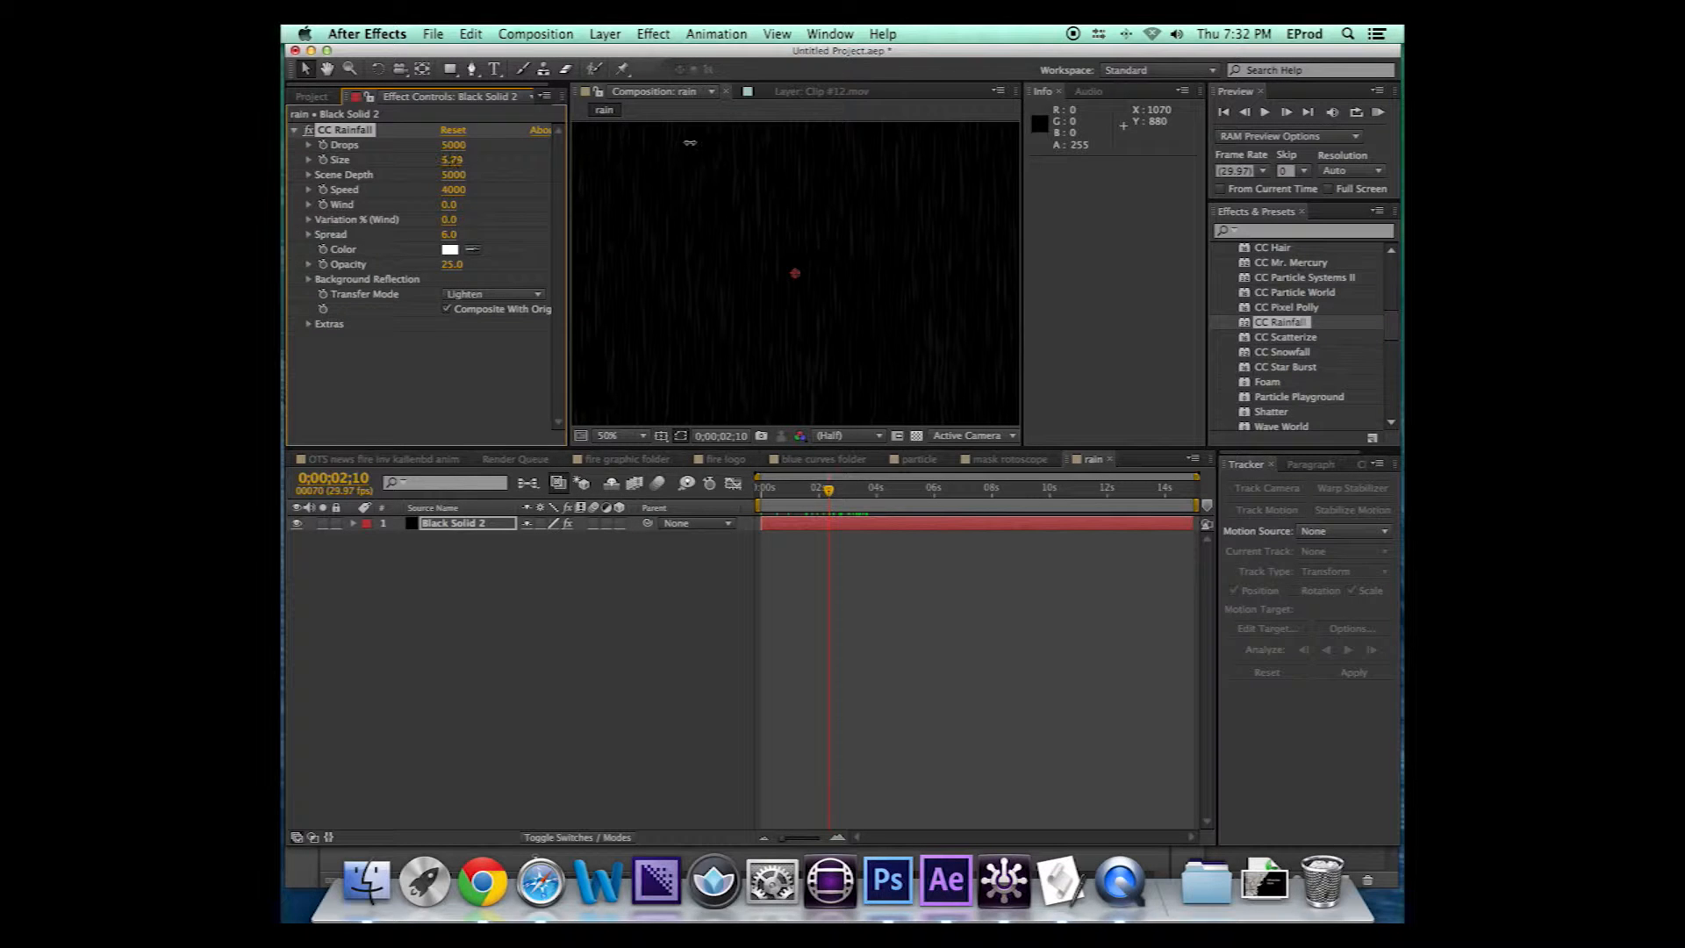
drag(746, 135, 790, 133)
drag(451, 162, 528, 144)
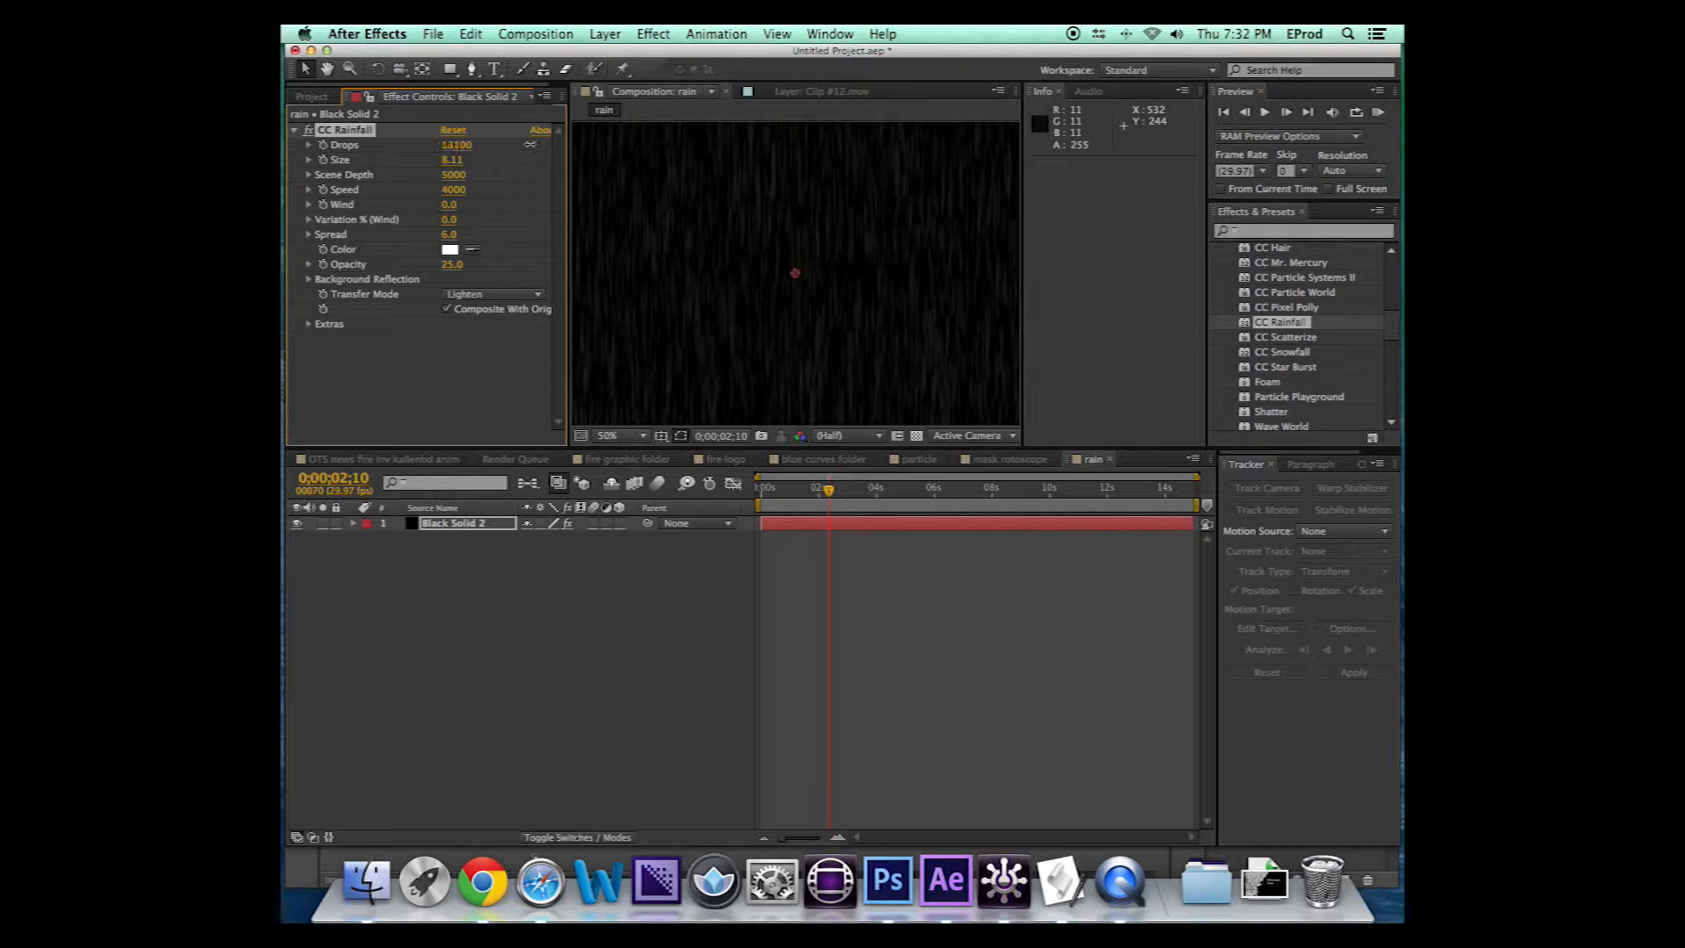
key(space)
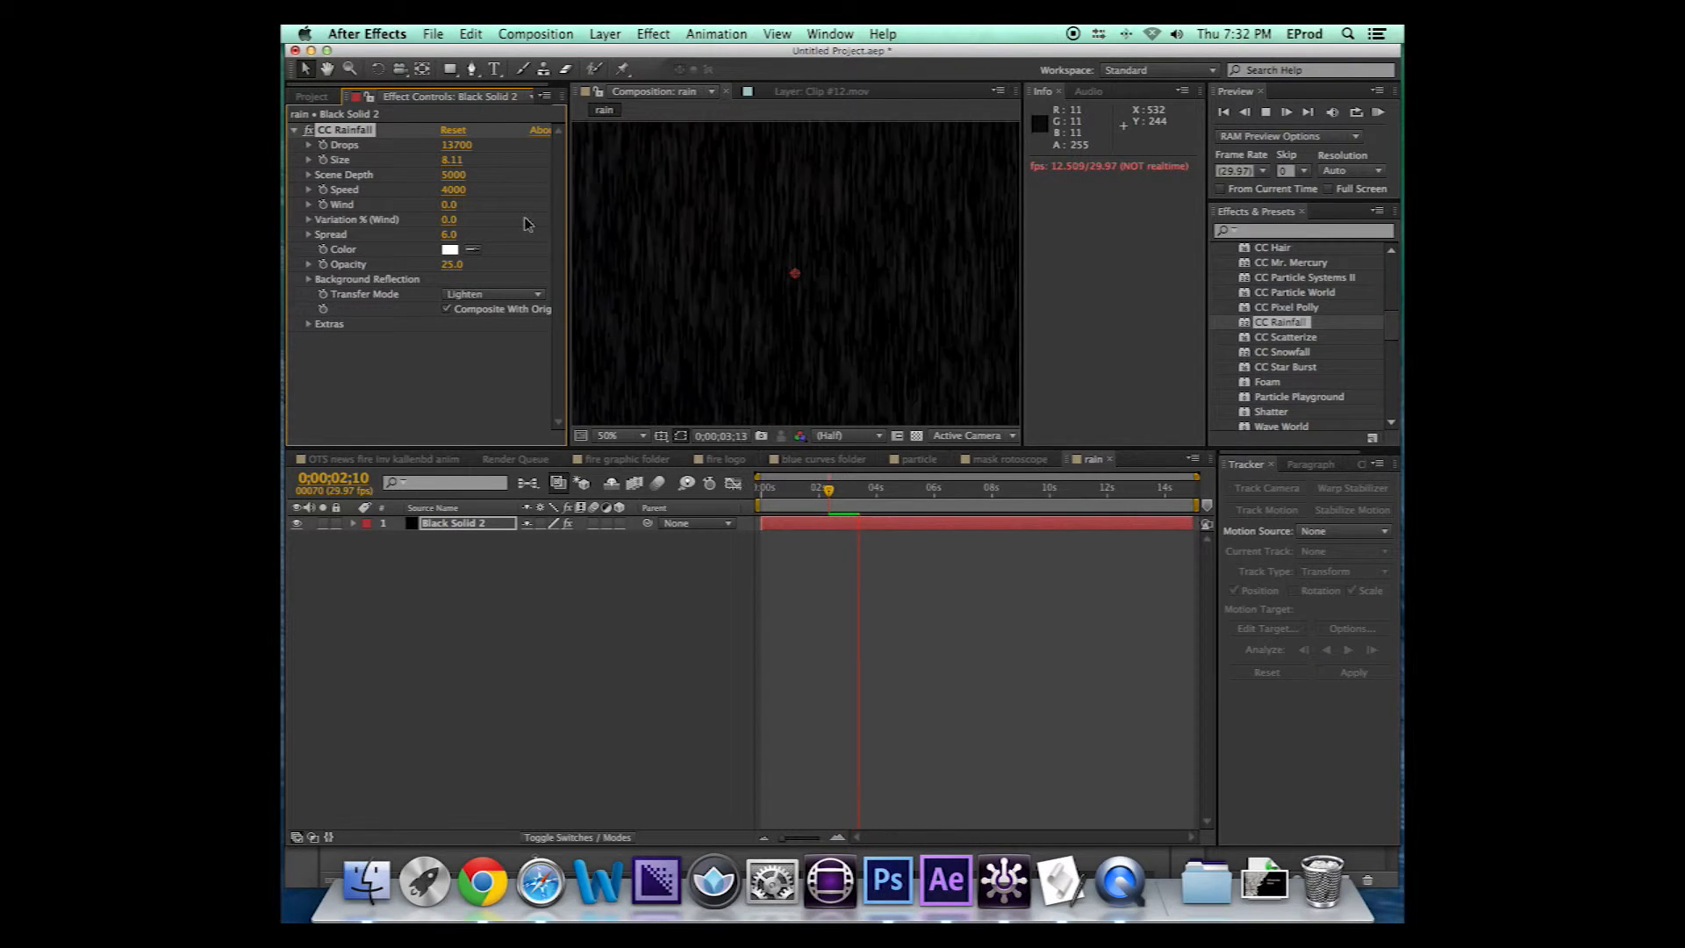
key(space)
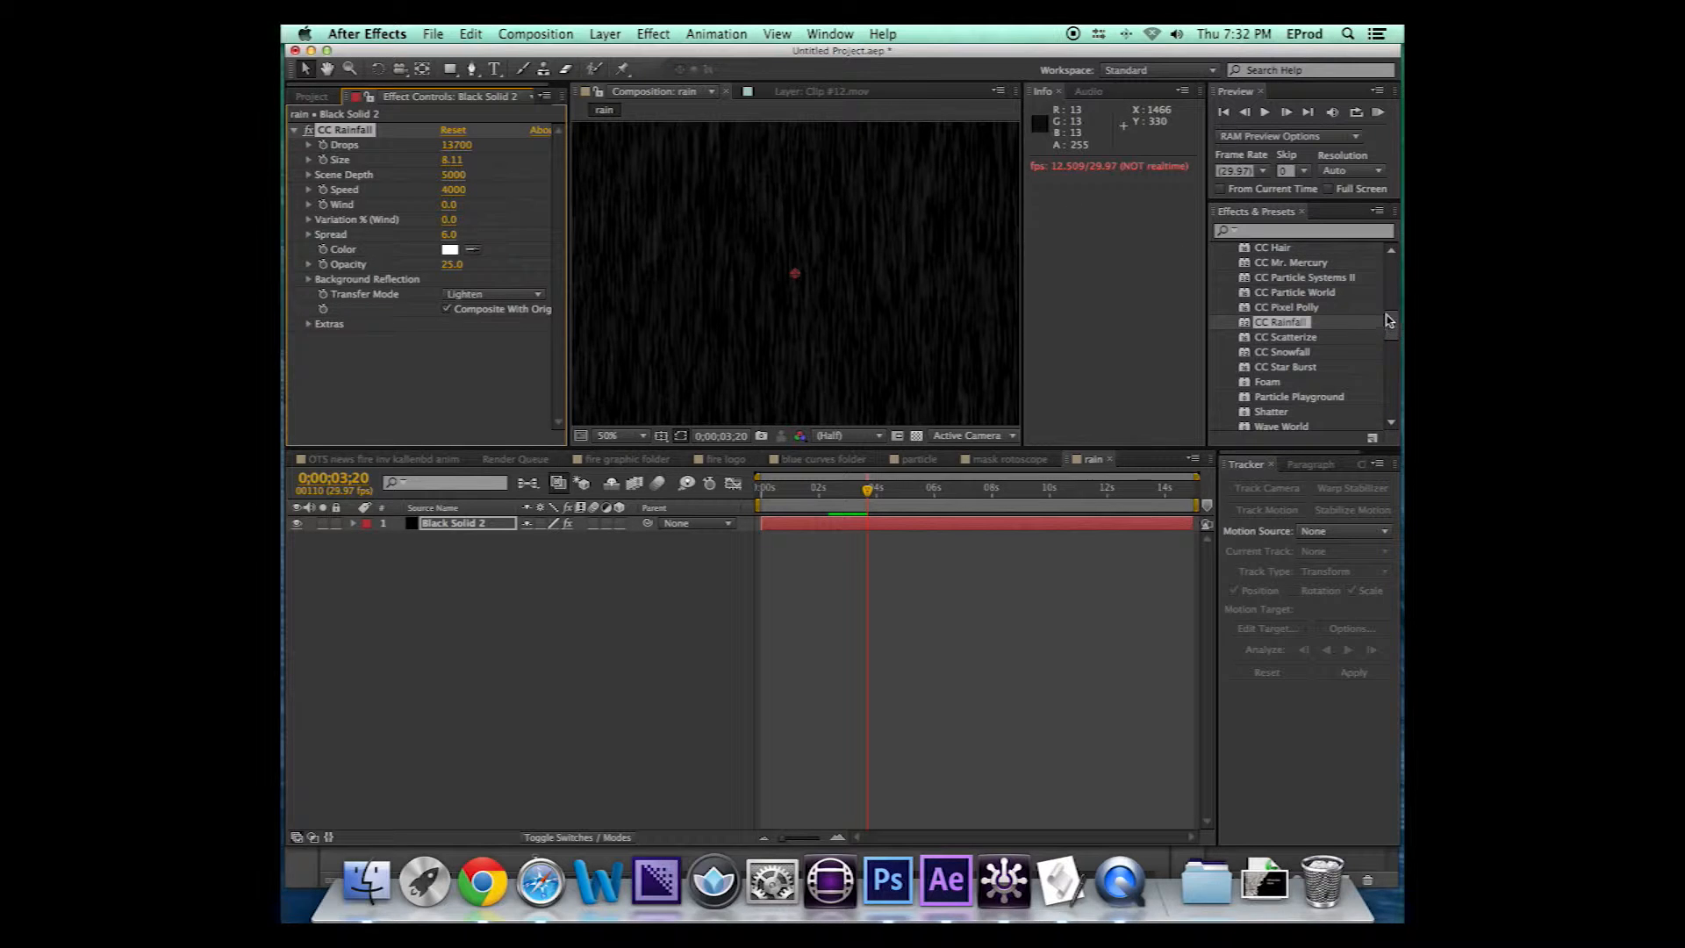
Try CC Drizzle on the rainfall solid and undo applying it
drag(1388, 326, 1393, 309)
drag(1245, 341, 836, 351)
mouse_move(860, 489)
mouse_down()
mouse_move(834, 490)
mouse_move(860, 492)
mouse_up()
key(super+z)
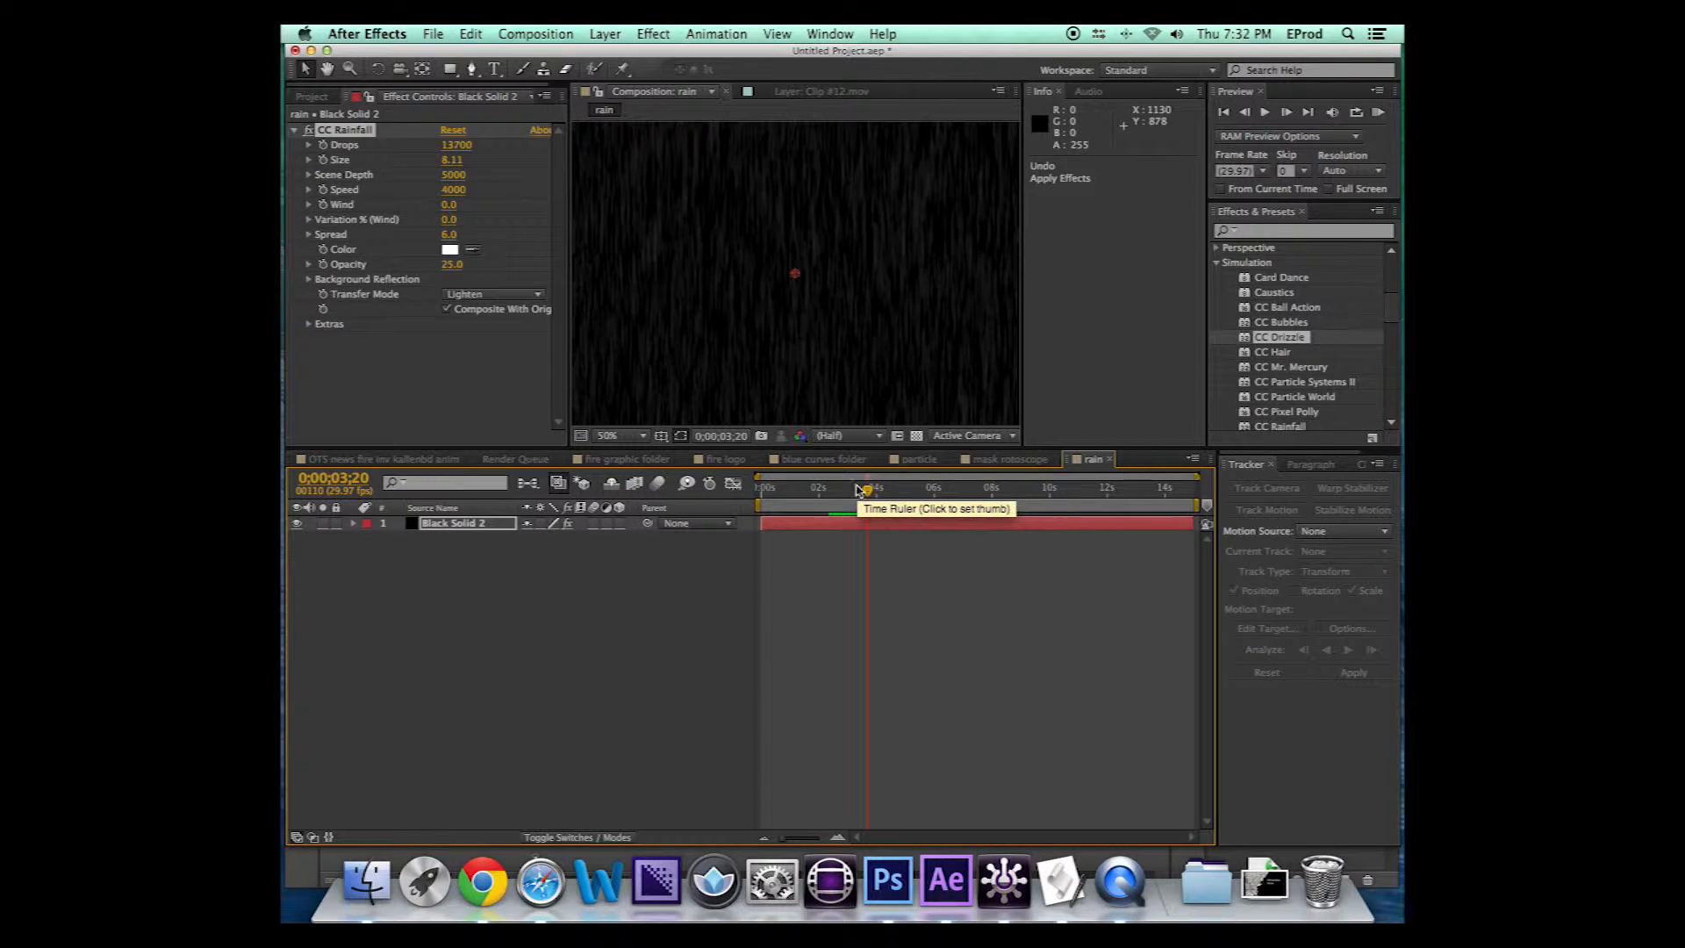
Add a second black solid above the rainfall layer, apply CC Drizzle to it, and scrub to 0;00;05;11
click(602, 35)
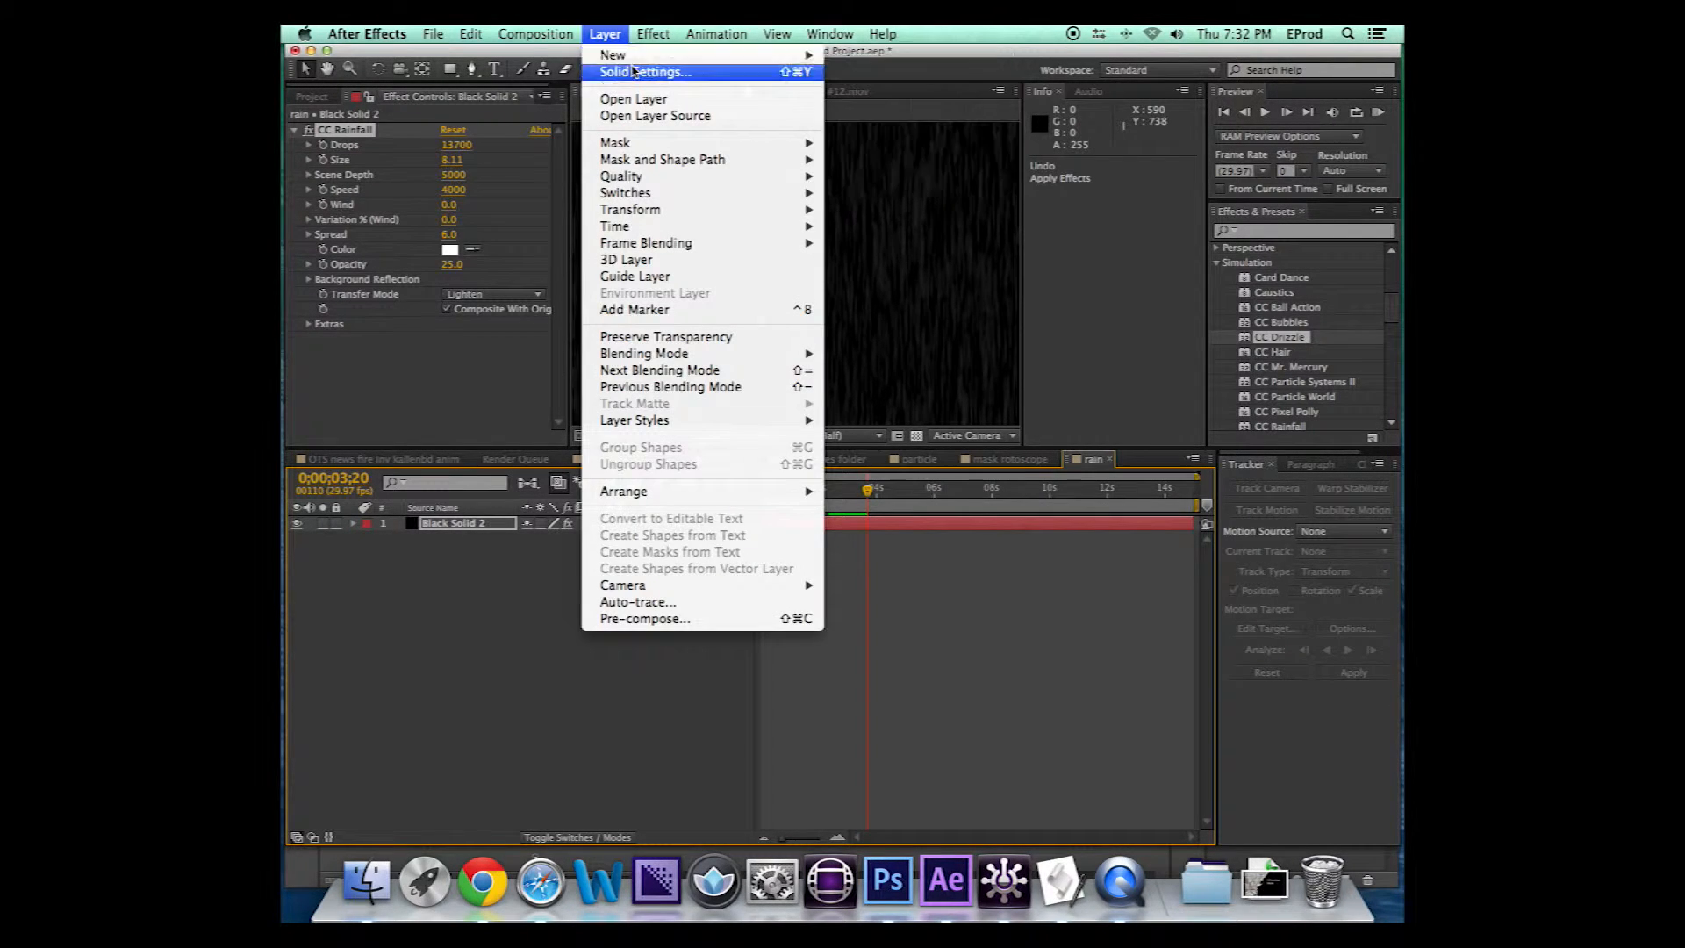
mouse_move(795, 56)
click(858, 77)
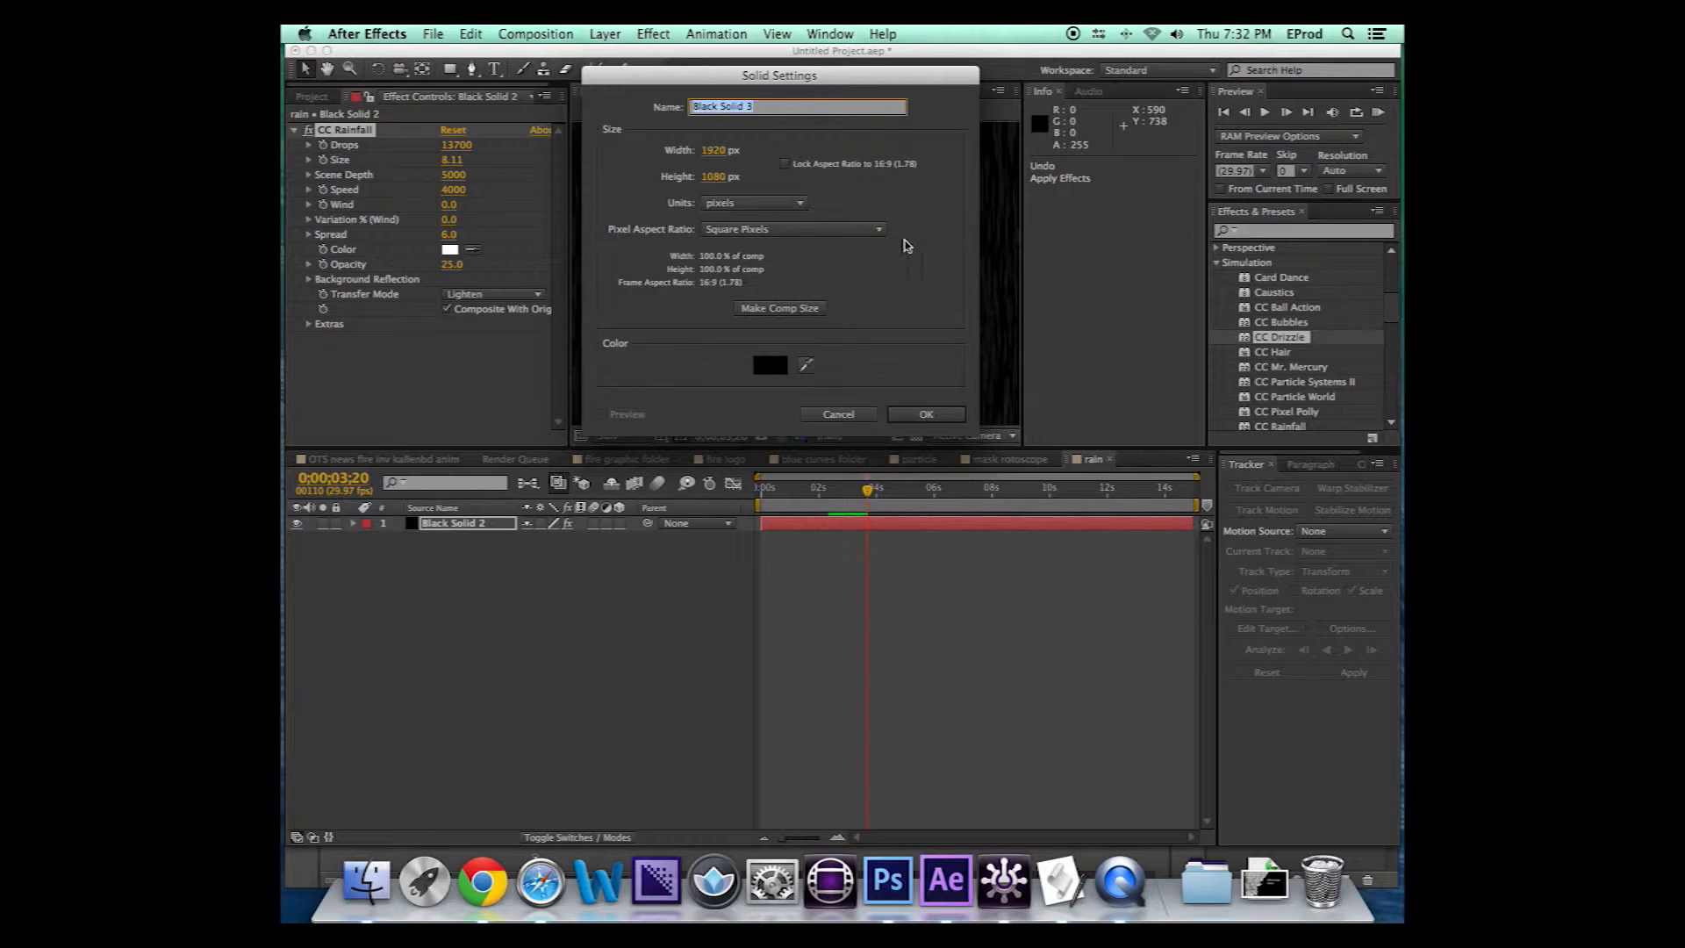
click(929, 414)
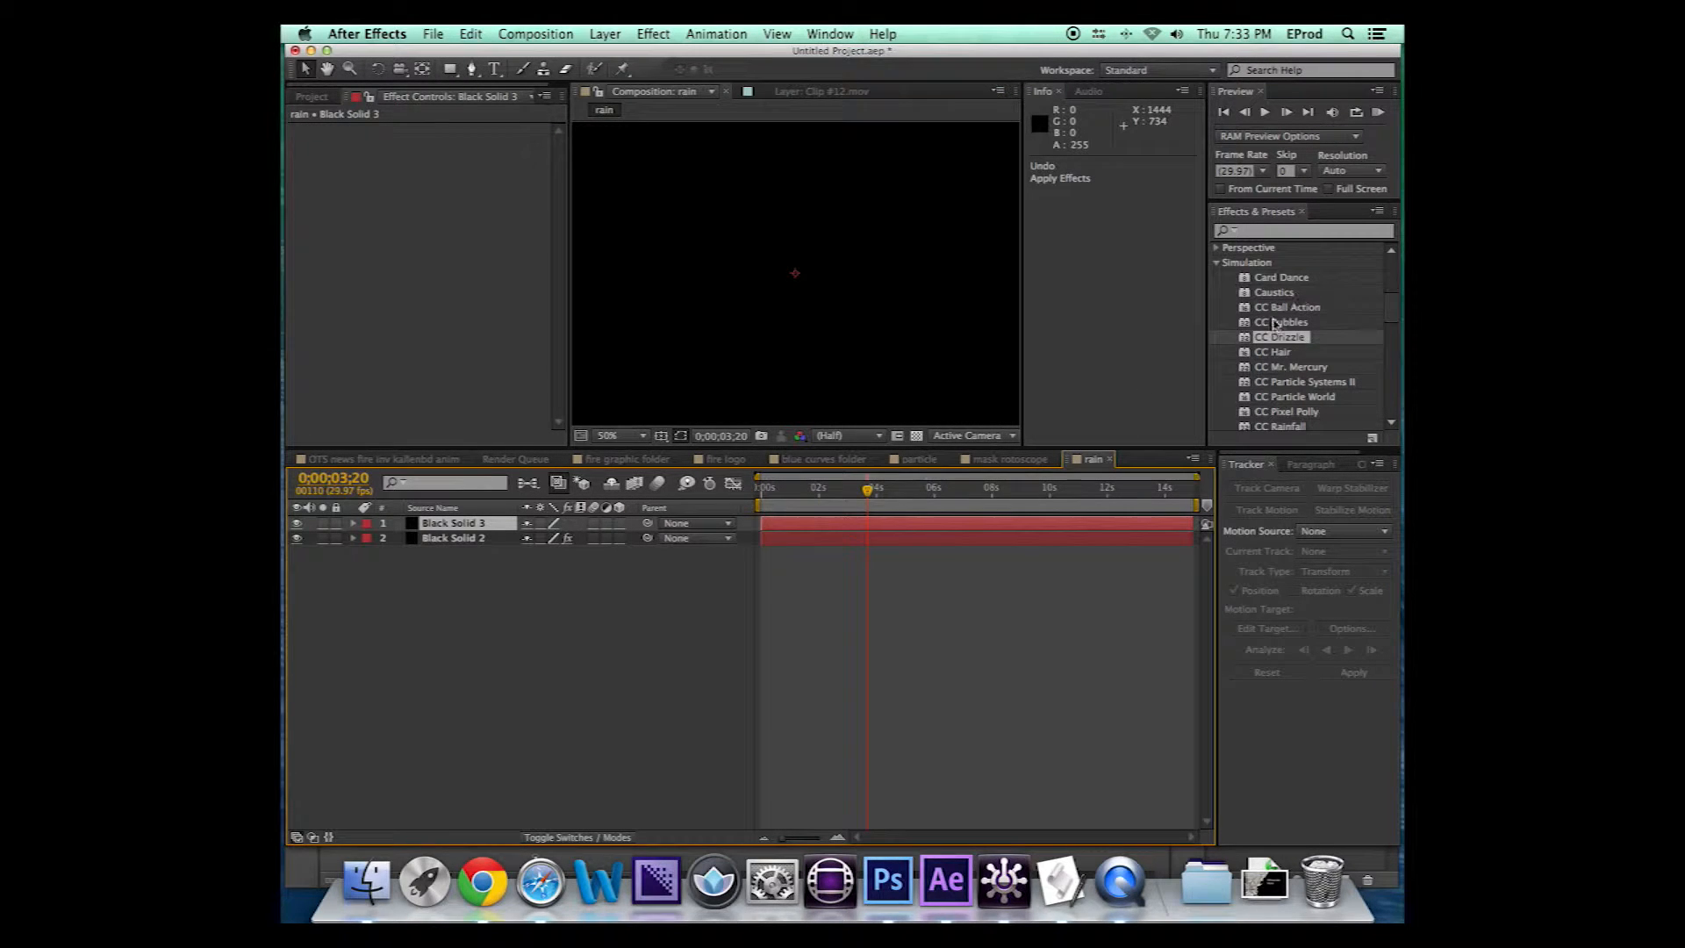
drag(1249, 340, 857, 403)
drag(845, 497, 915, 489)
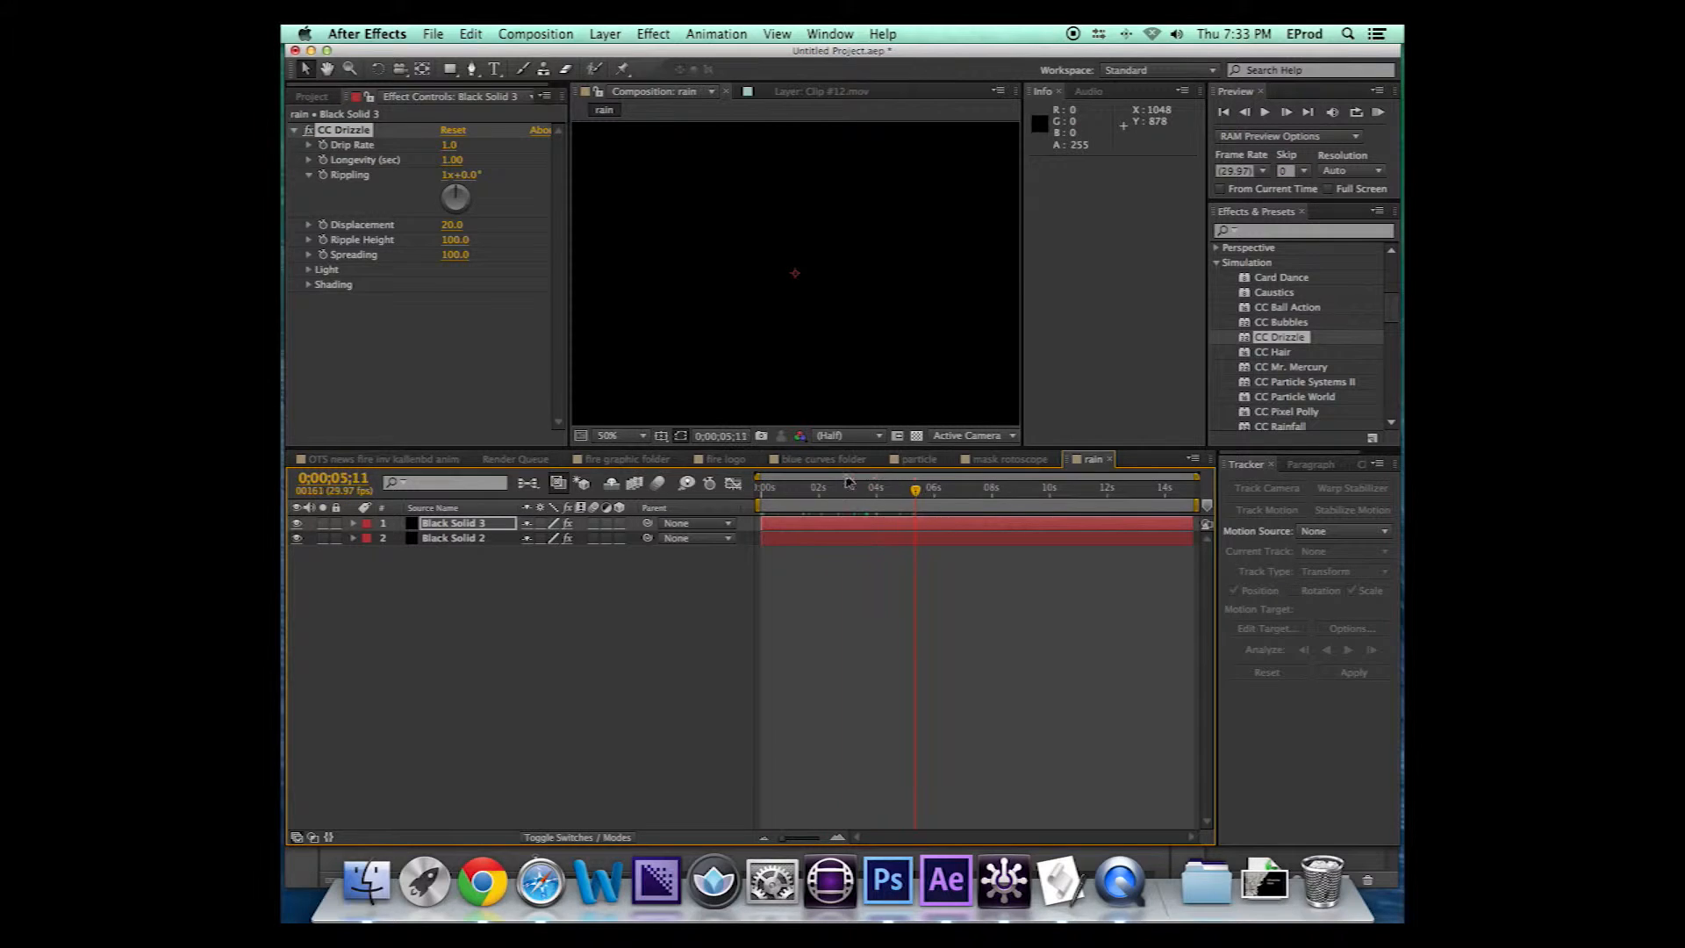
Delete the solid carrying CC Drizzle and play back the remaining rainfall from 0;00;03;03
click(469, 525)
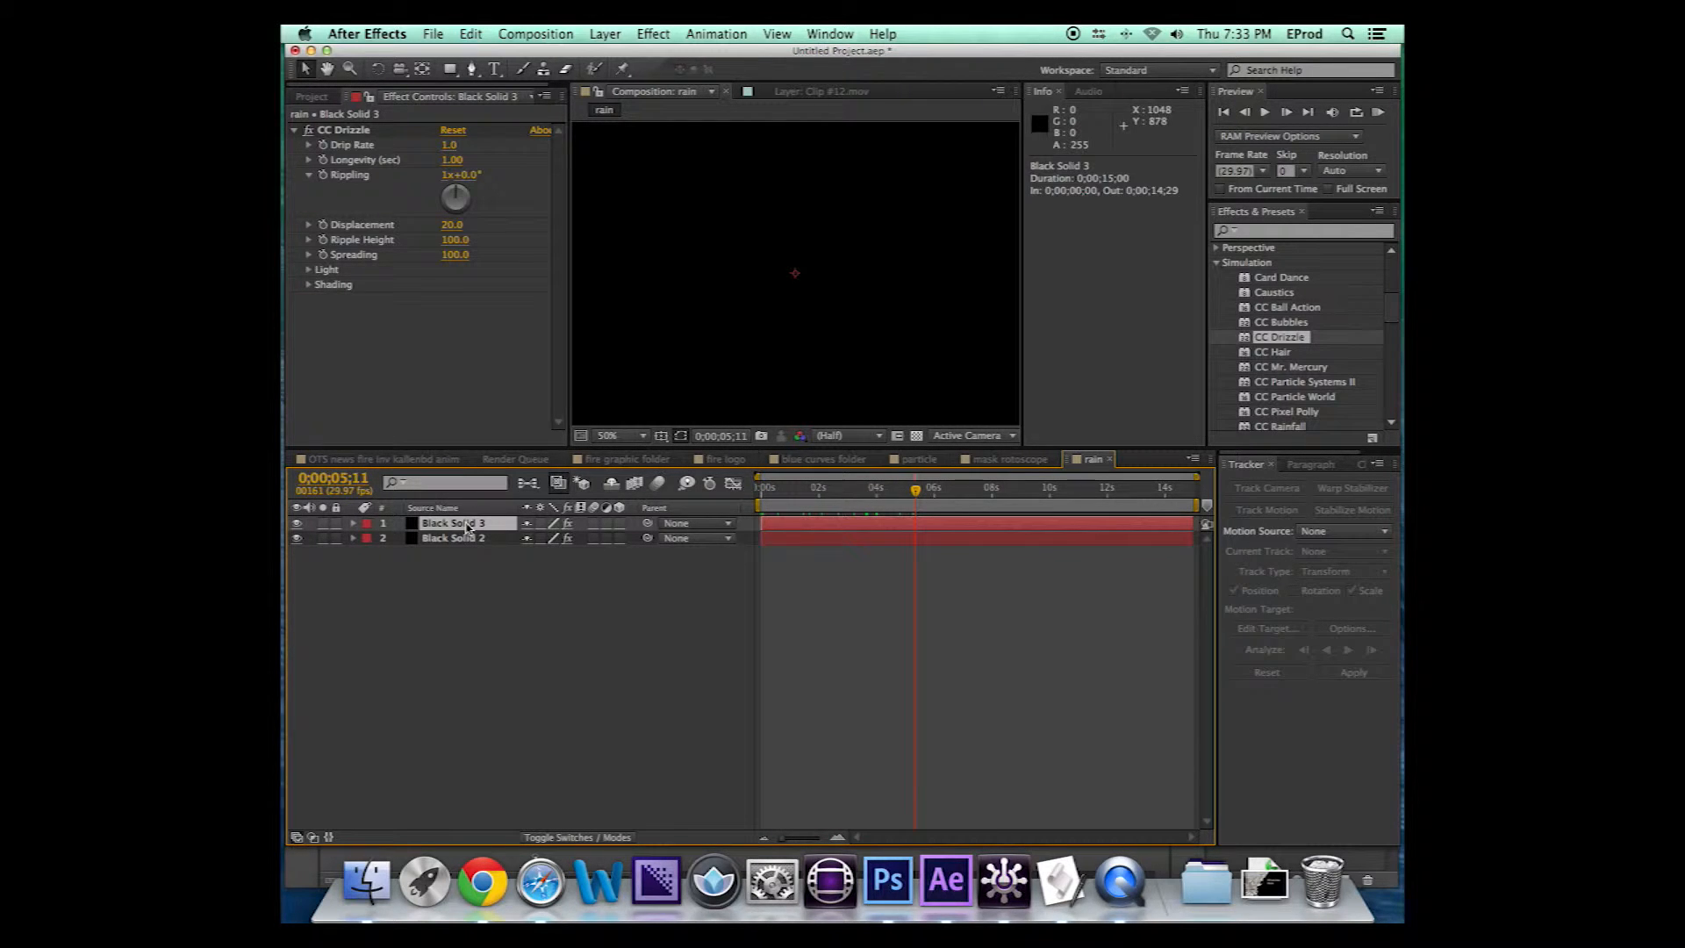
key(Delete)
mouse_move(818, 485)
mouse_down()
mouse_move(791, 481)
mouse_move(869, 479)
mouse_move(828, 484)
mouse_move(849, 497)
mouse_up()
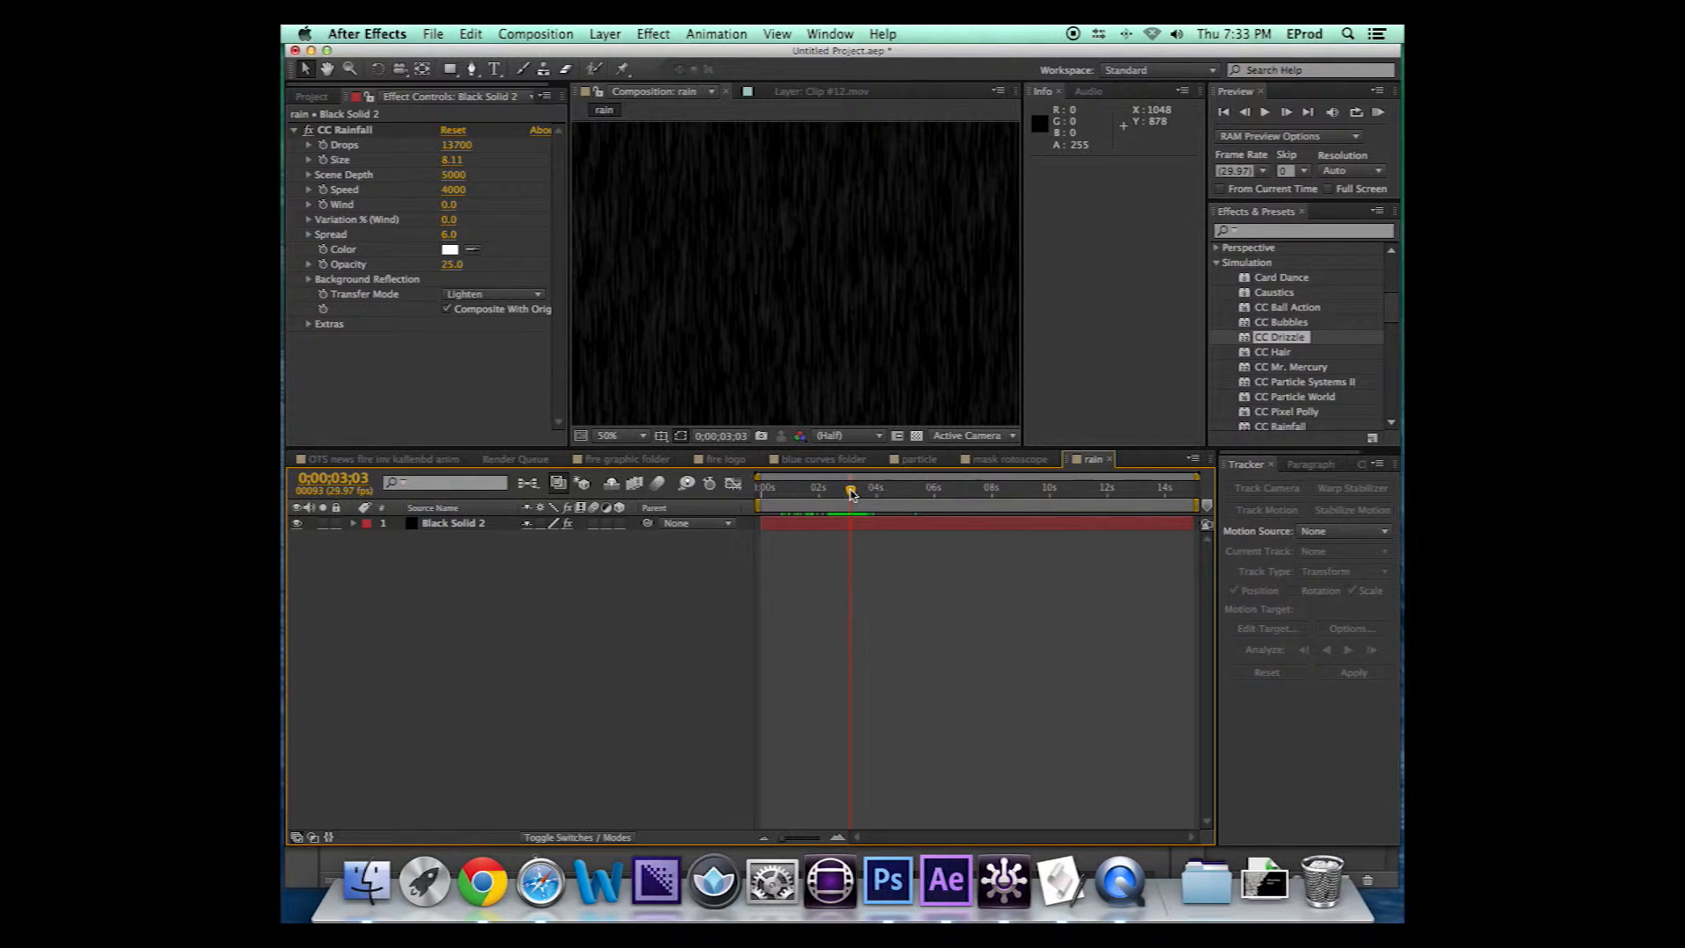
key(space)
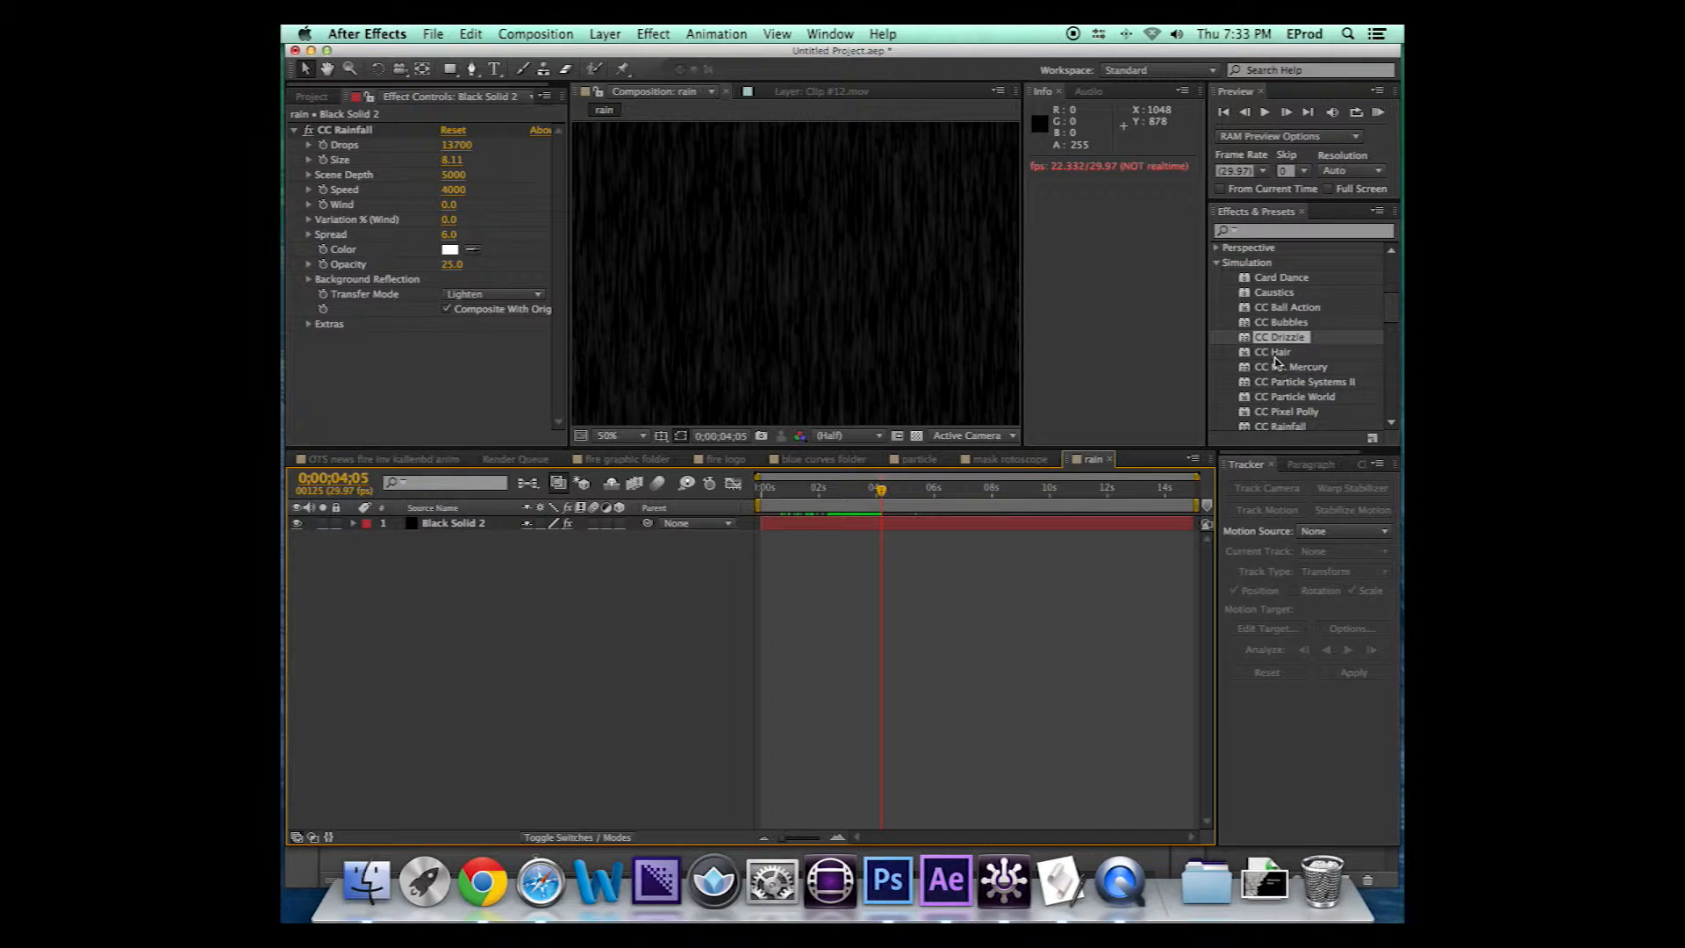
Add a new 1920 x 1080 px black solid above the rainfall layer in the rain composition
click(1278, 366)
click(502, 34)
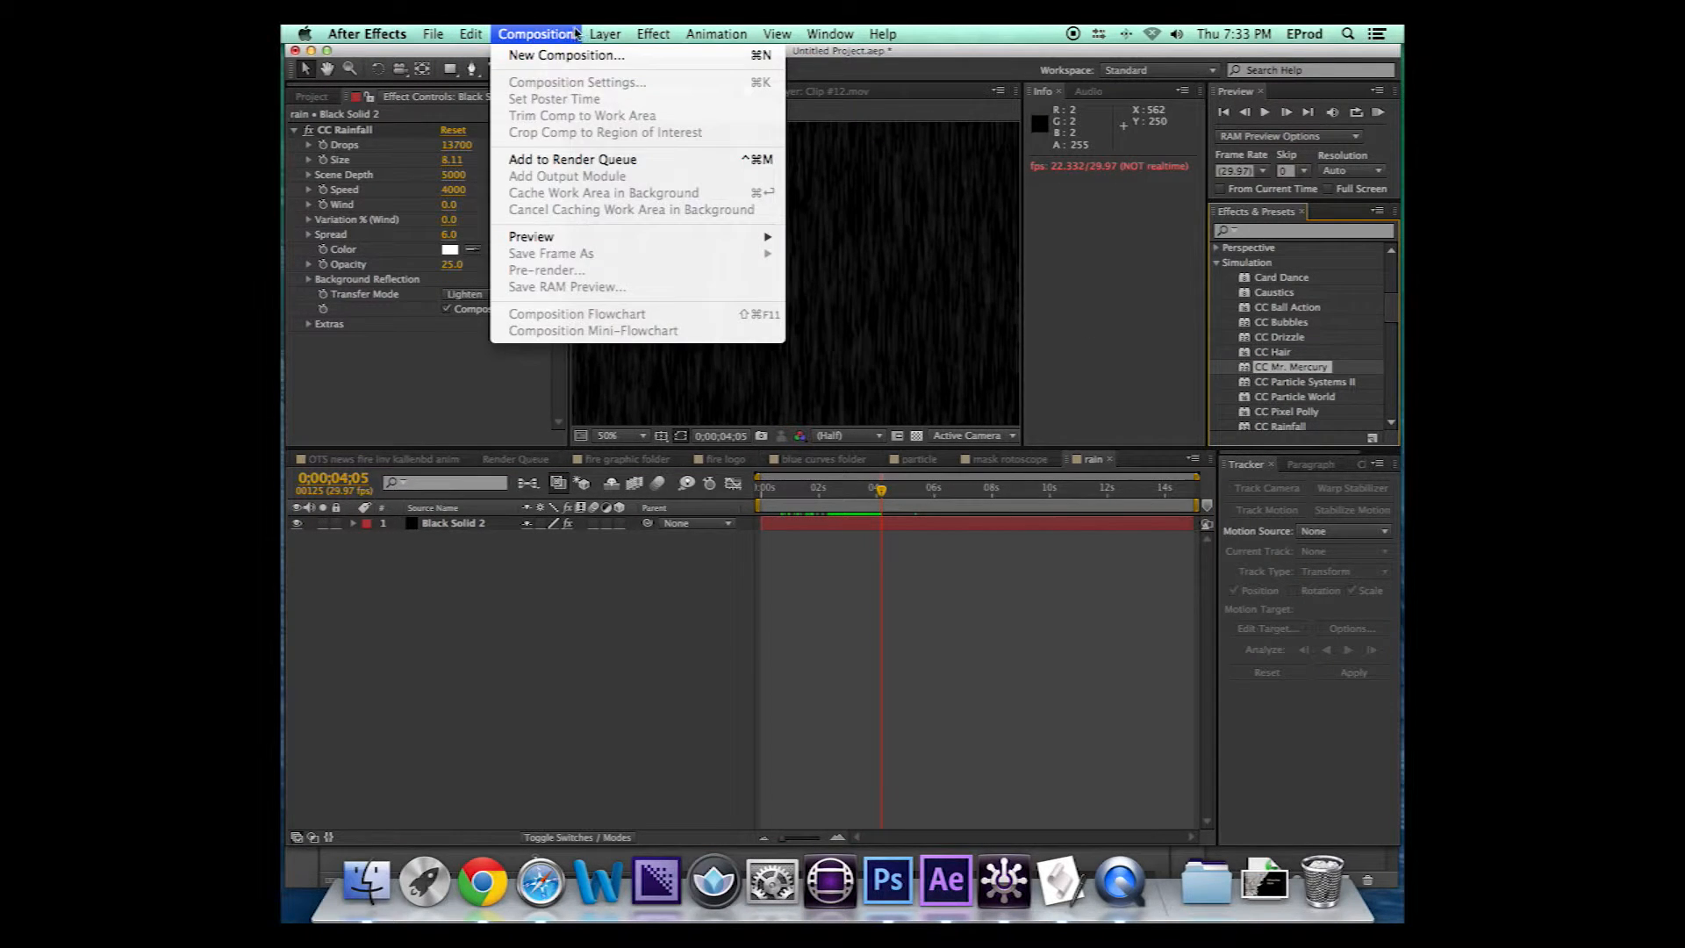
mouse_move(605, 39)
click(458, 565)
click(451, 615)
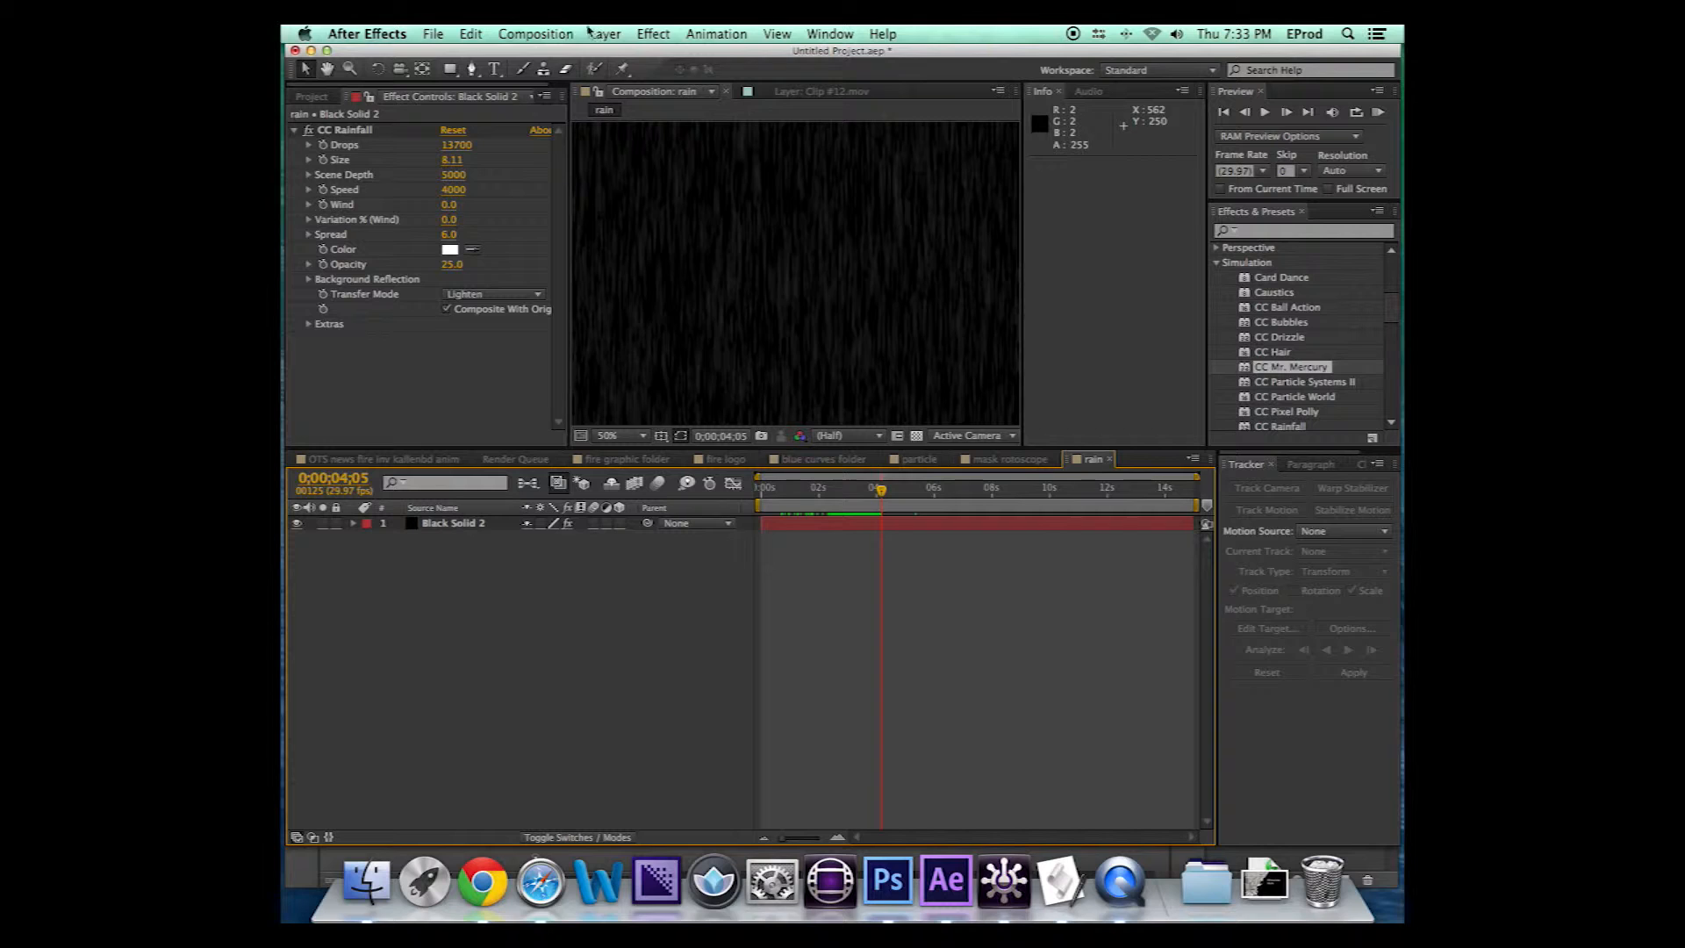
click(655, 38)
click(511, 652)
click(656, 34)
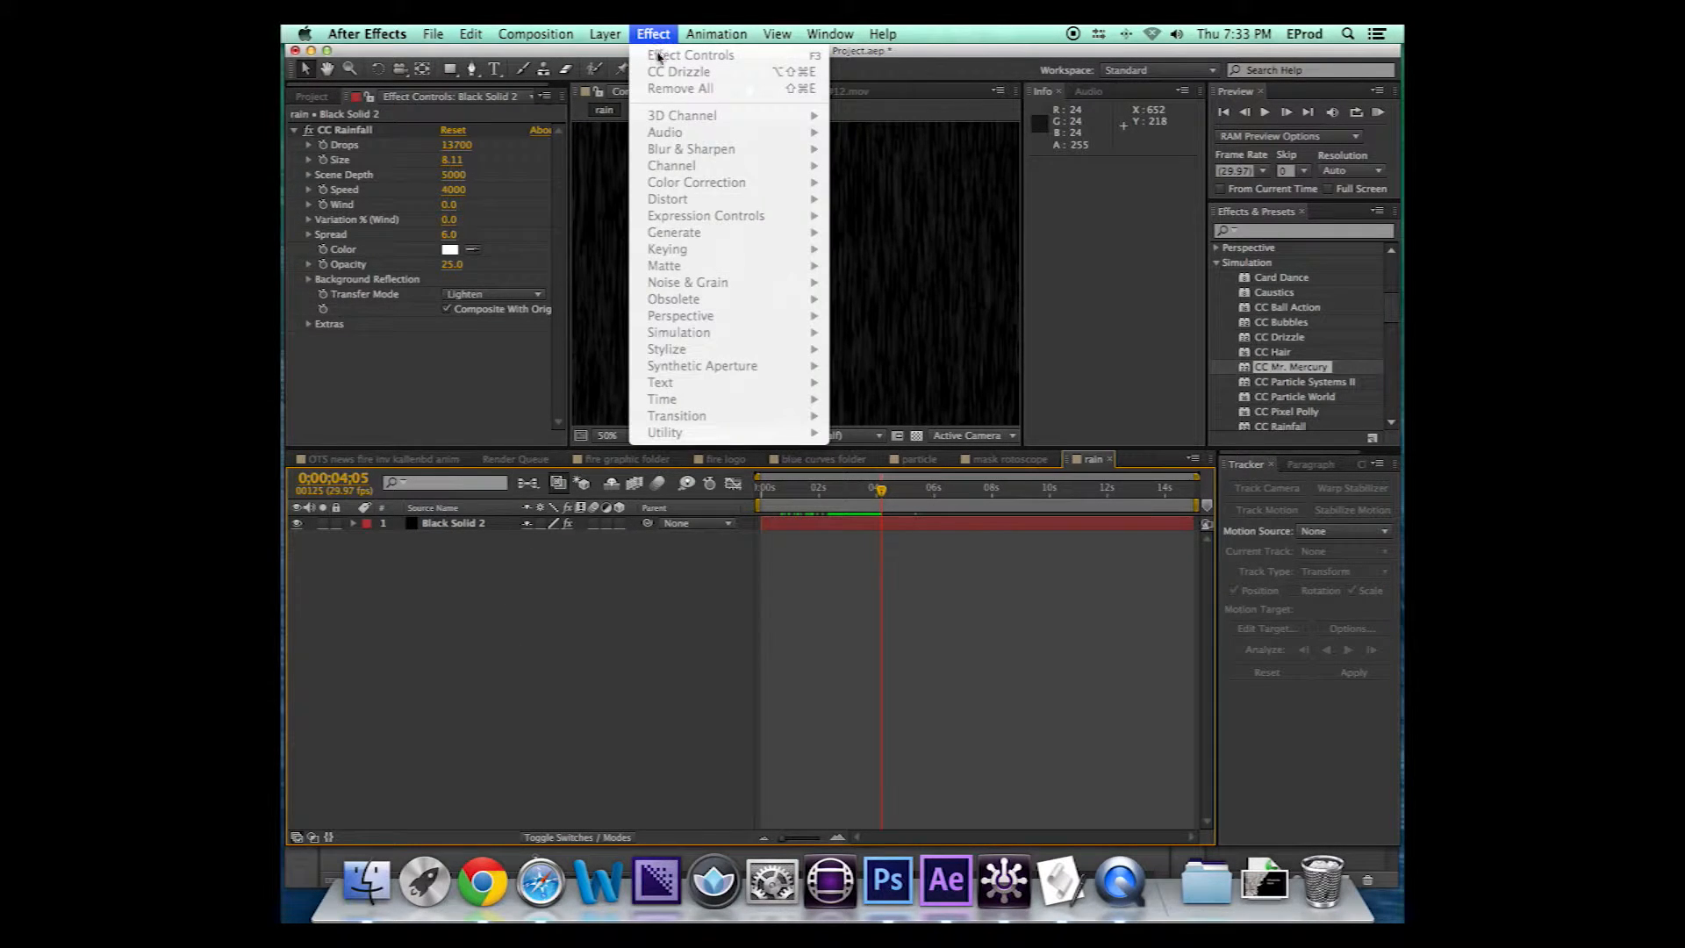
mouse_move(604, 33)
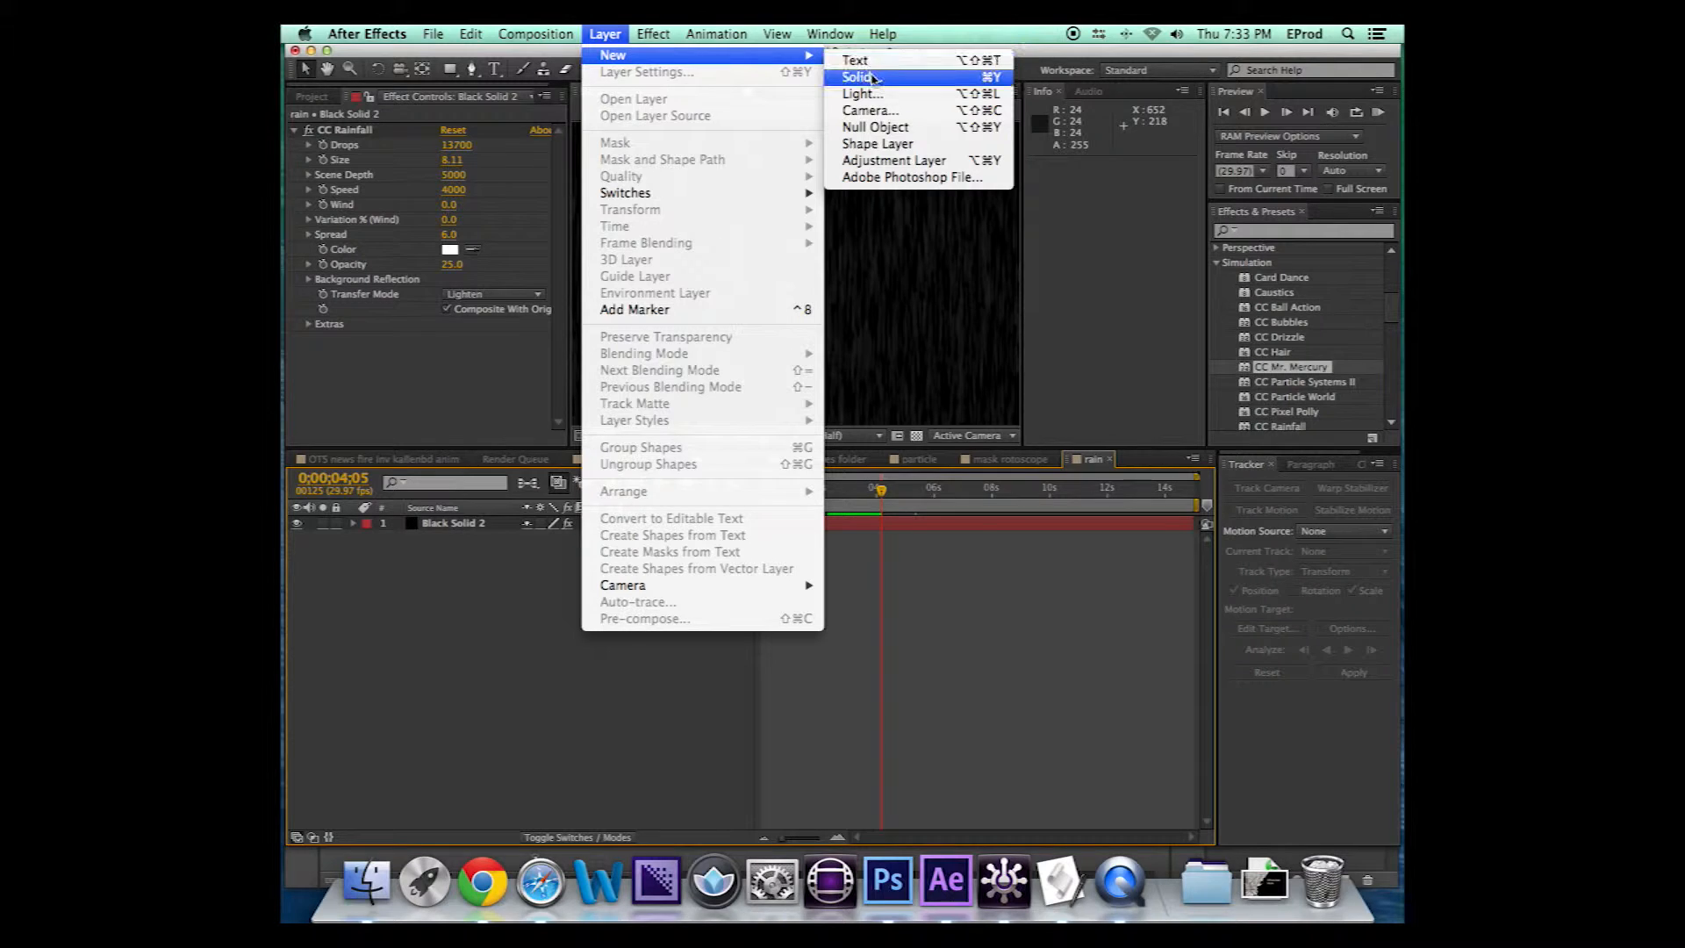
click(873, 79)
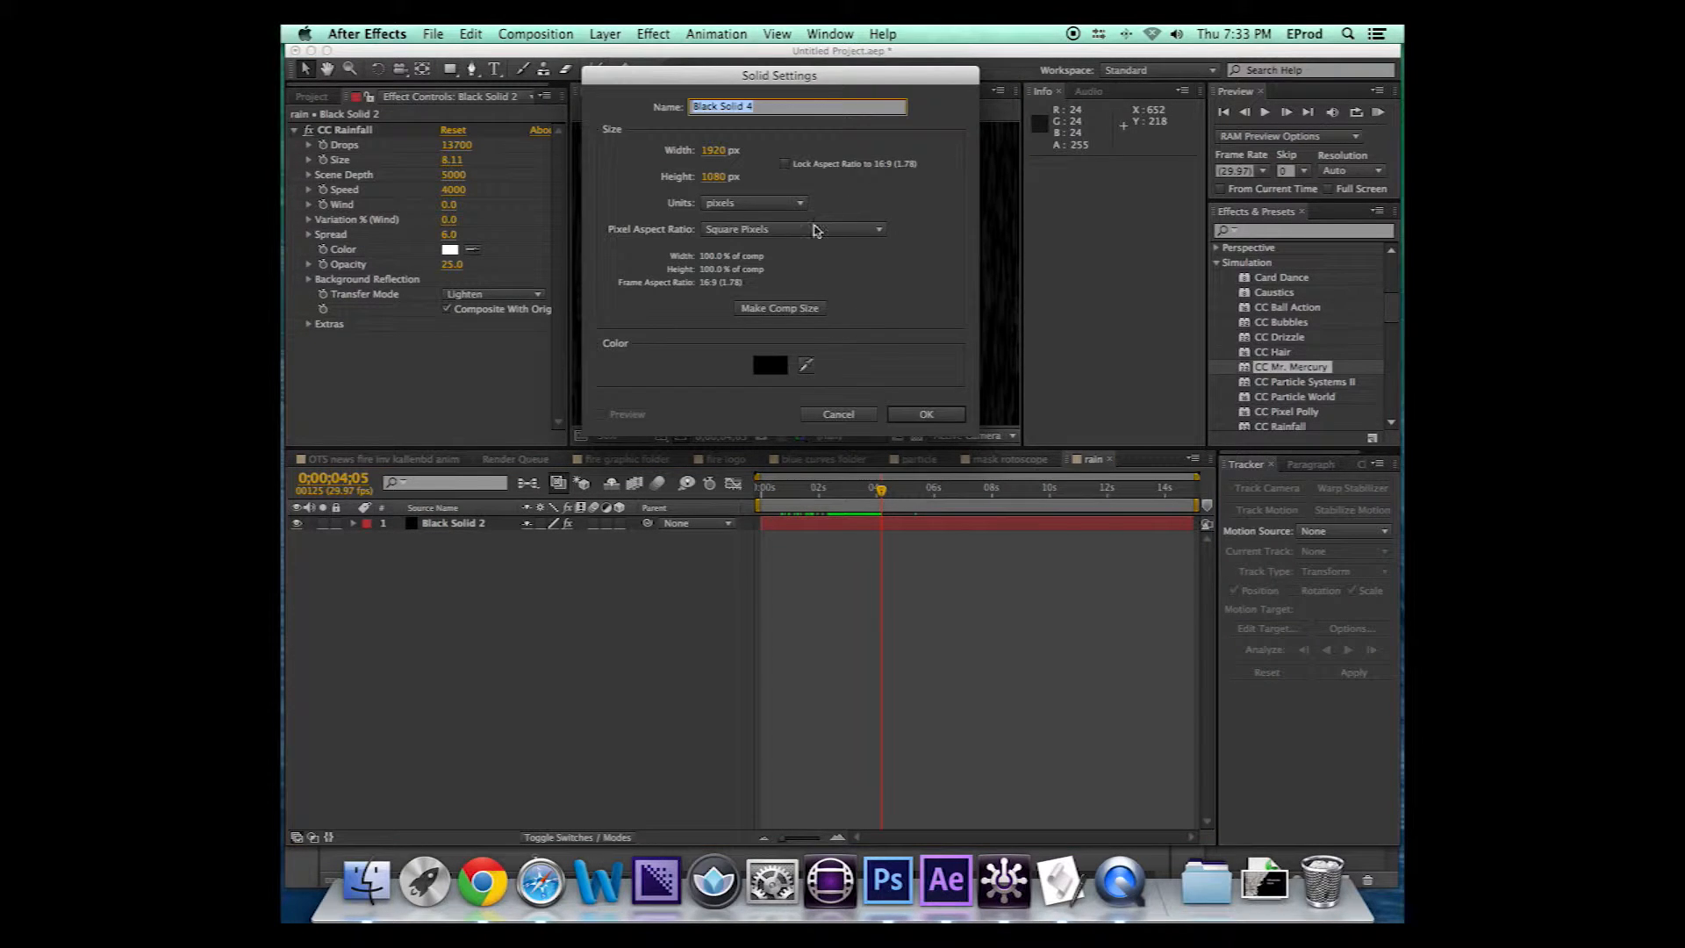
click(891, 418)
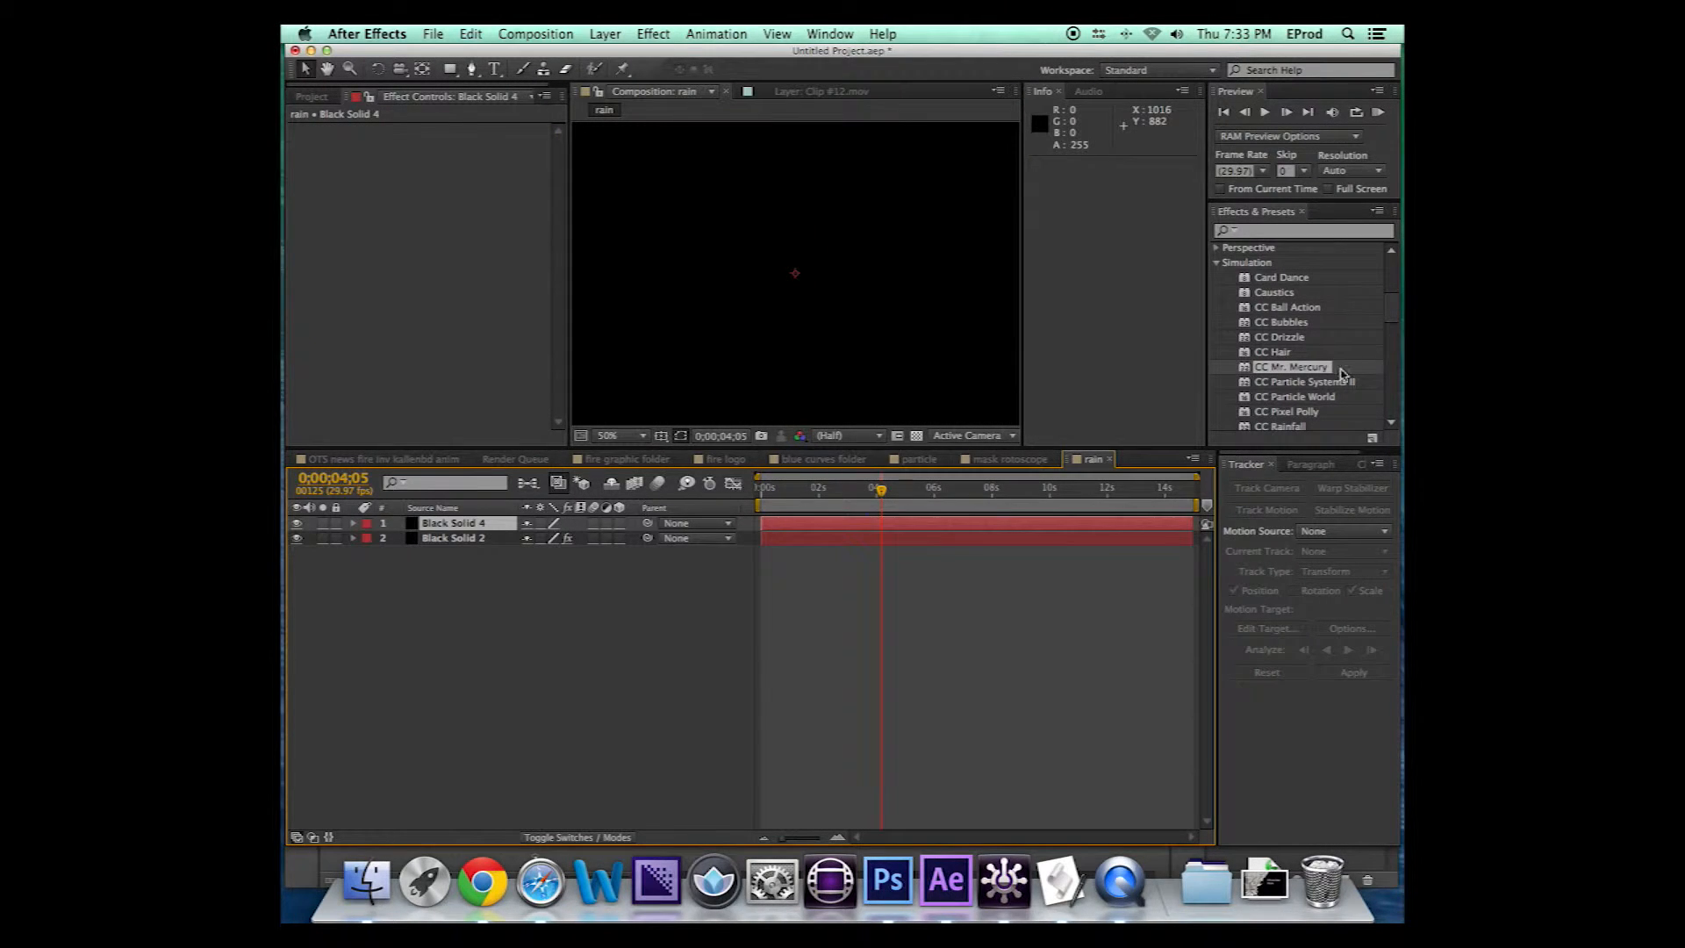
Apply CC Snowfall to the new solid and scrub to 0;00;05;00
drag(1391, 304, 1359, 324)
drag(1245, 309, 772, 346)
click(895, 492)
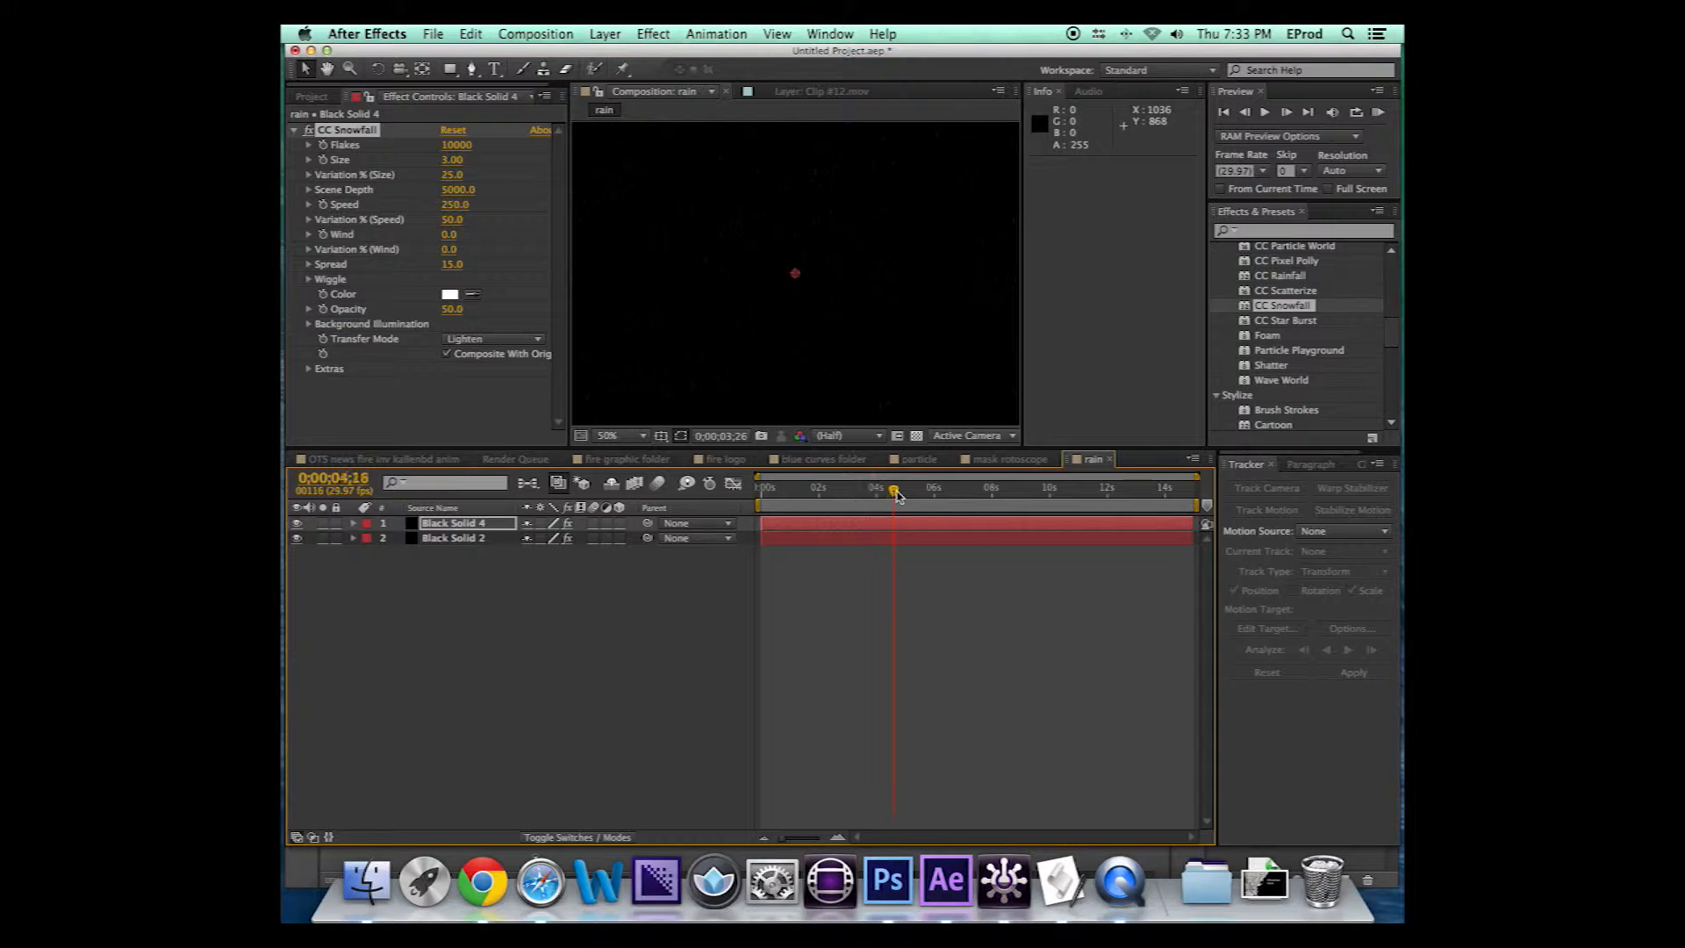
drag(897, 494, 905, 492)
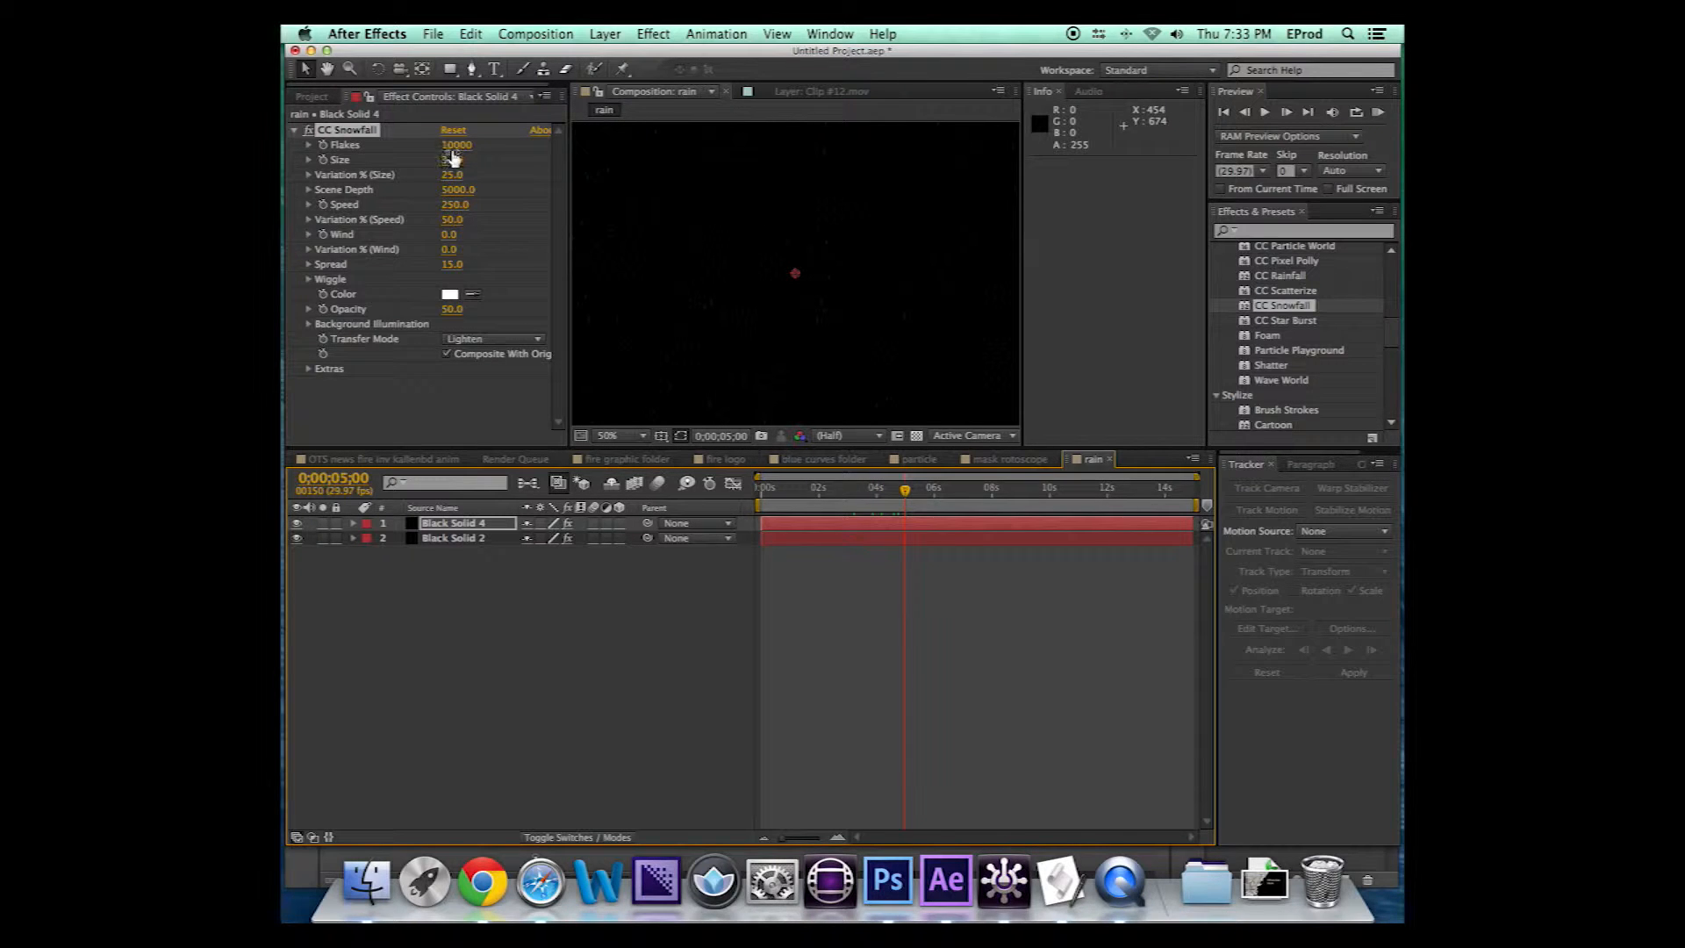
Set CC Snowfall's Size to 14.92, Scene Depth to 6240, Speed to 227, Wind to 44 and Opacity to 100, previewing the snow
drag(451, 159, 514, 153)
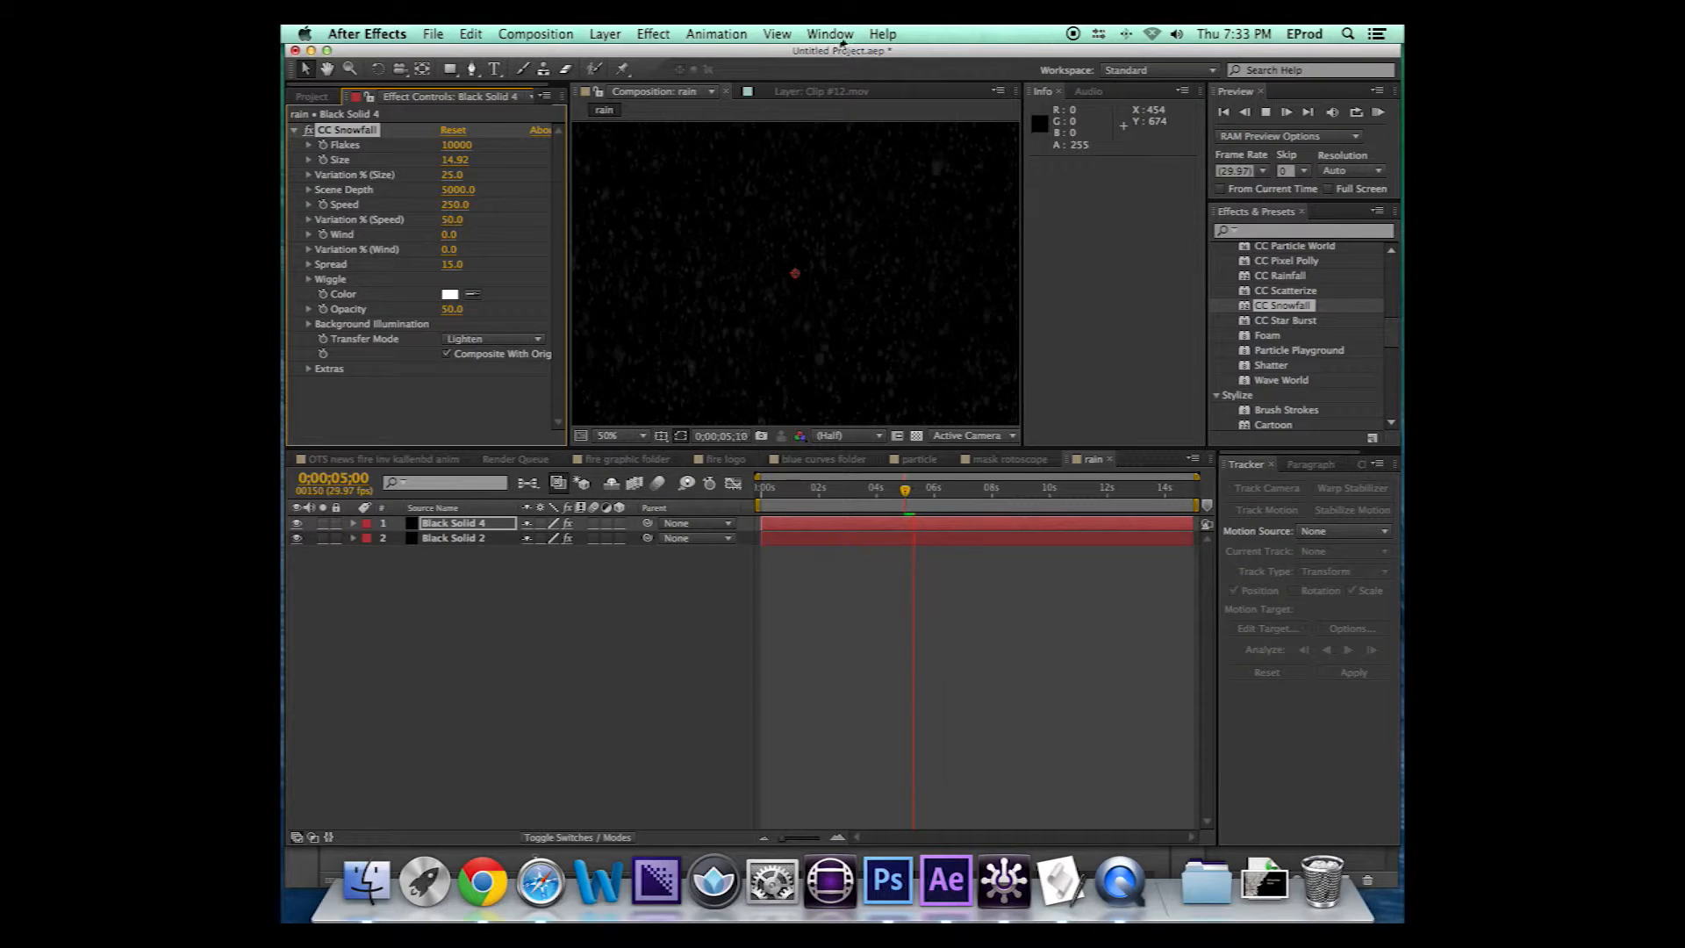
key(space)
drag(453, 203, 569, 181)
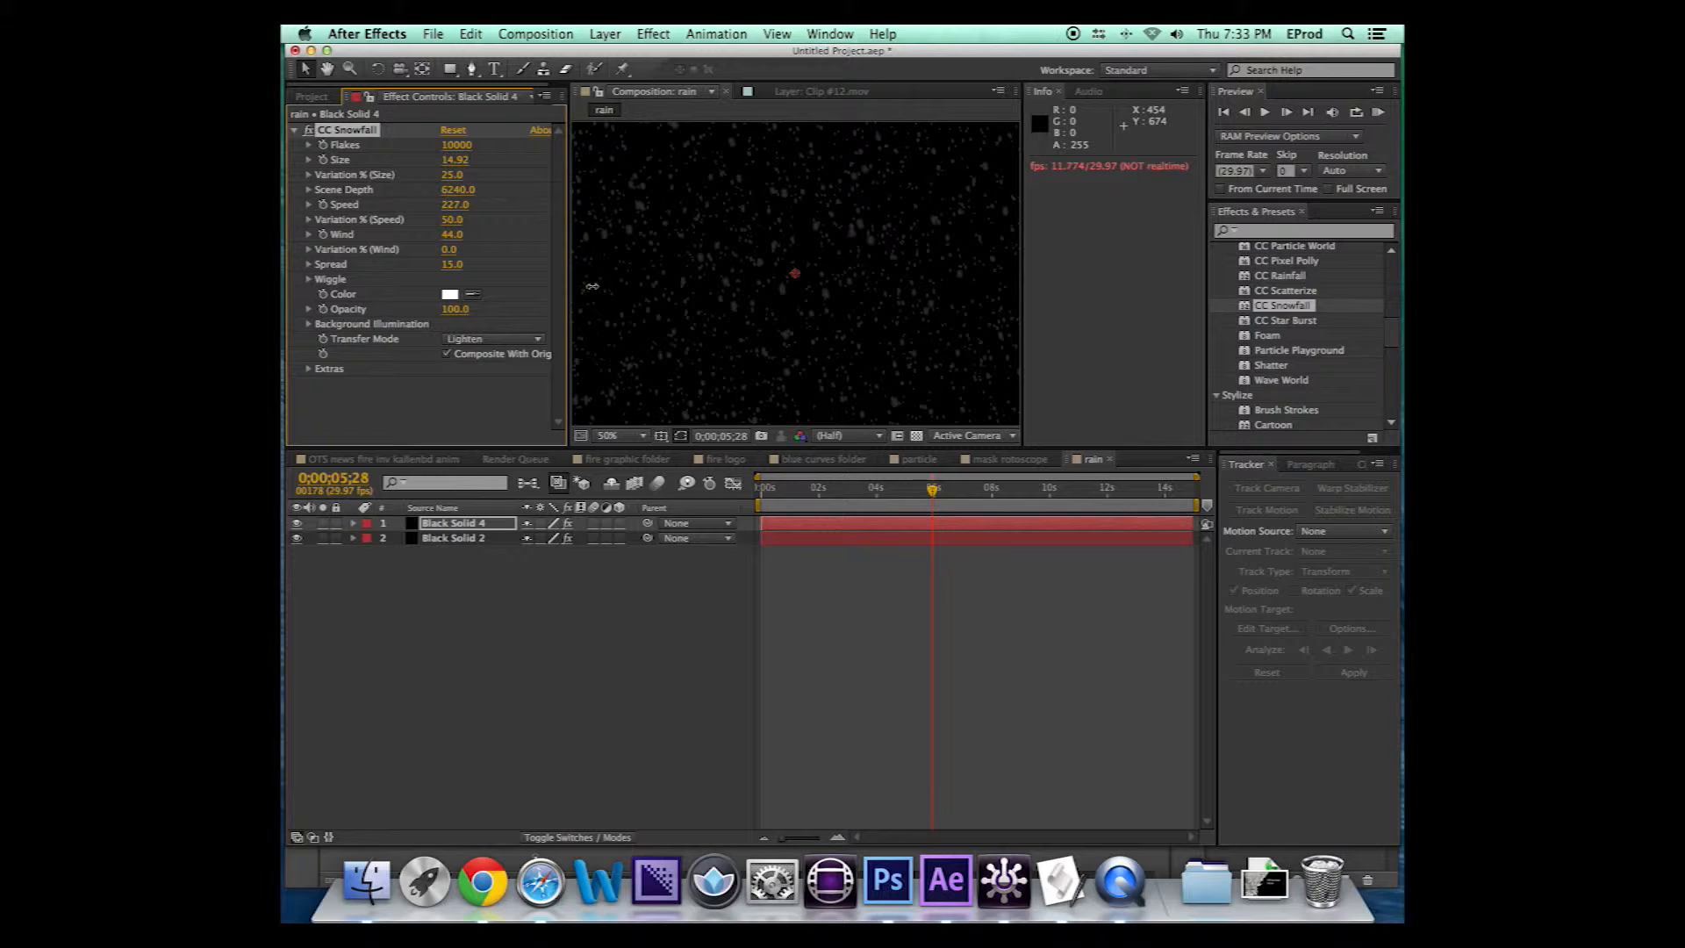
key(KP_0)
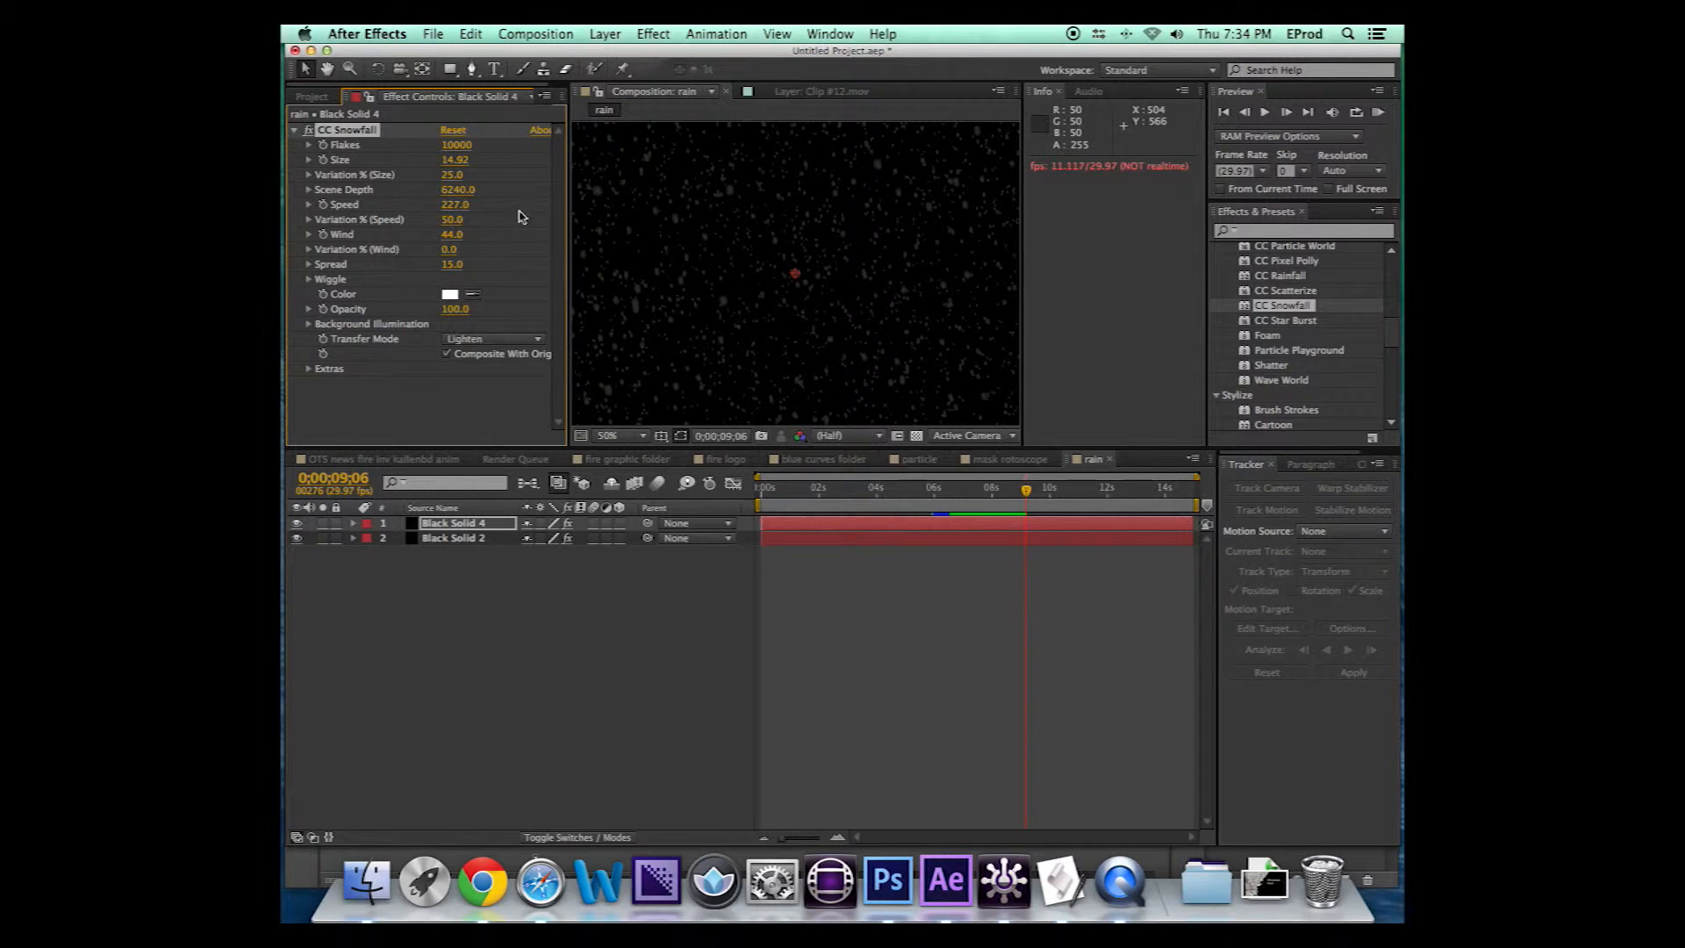
Set the snowfall solid's blending mode to Screen and play back the snow combined with the rain
click(481, 581)
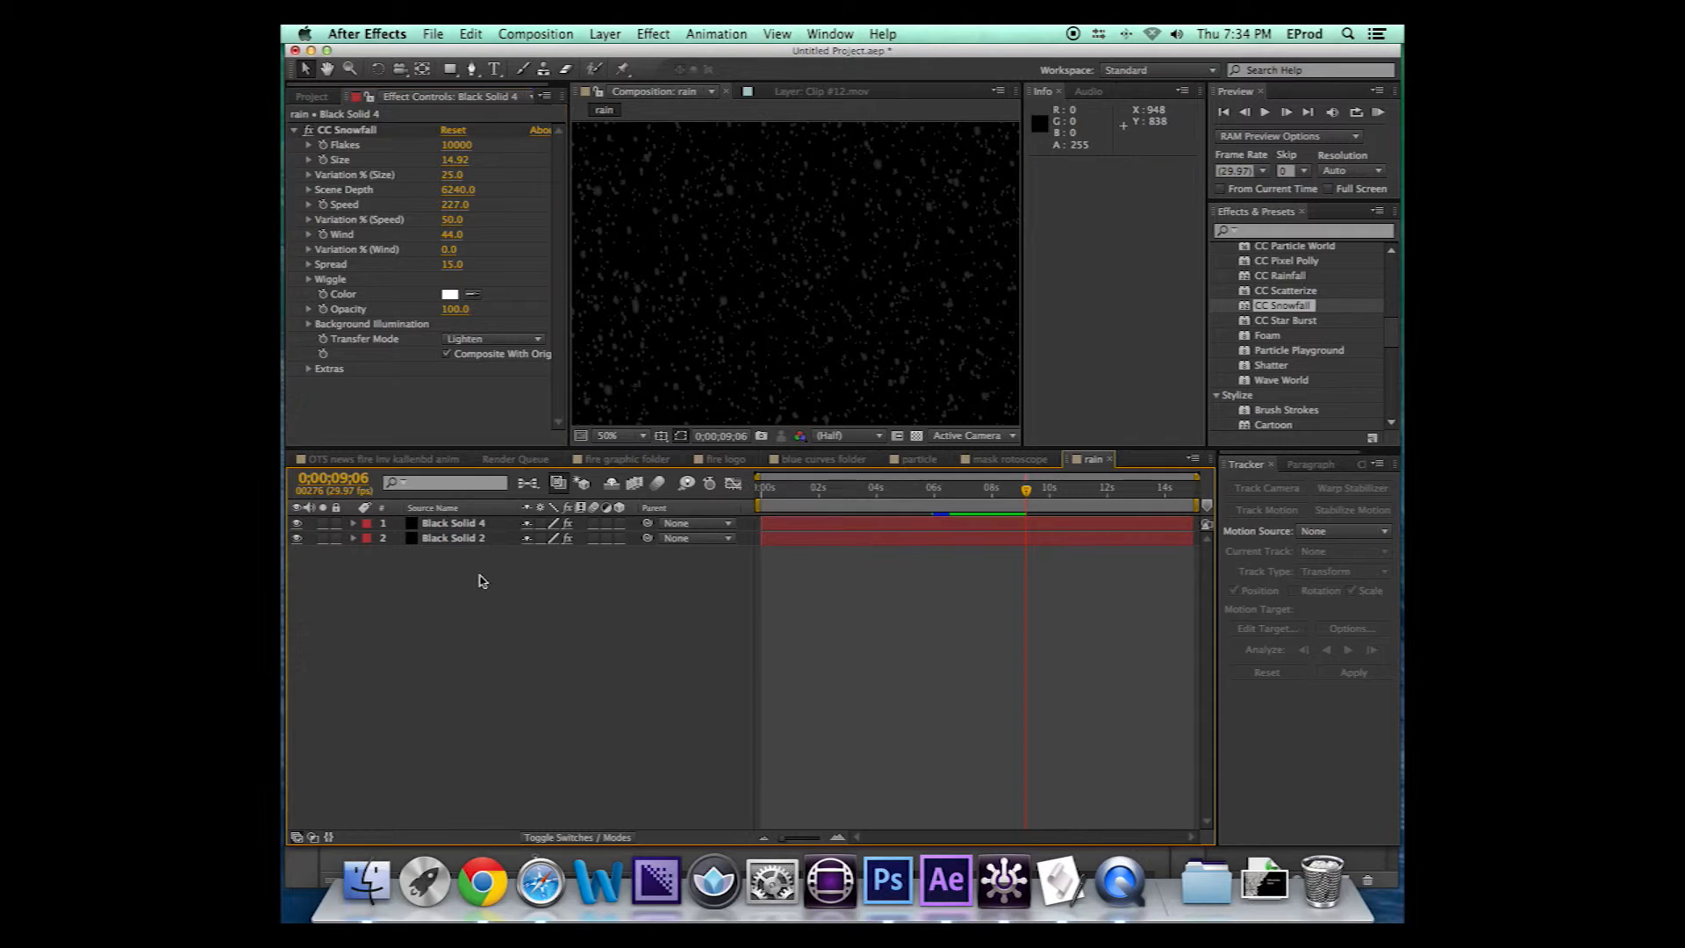
click(865, 523)
click(581, 838)
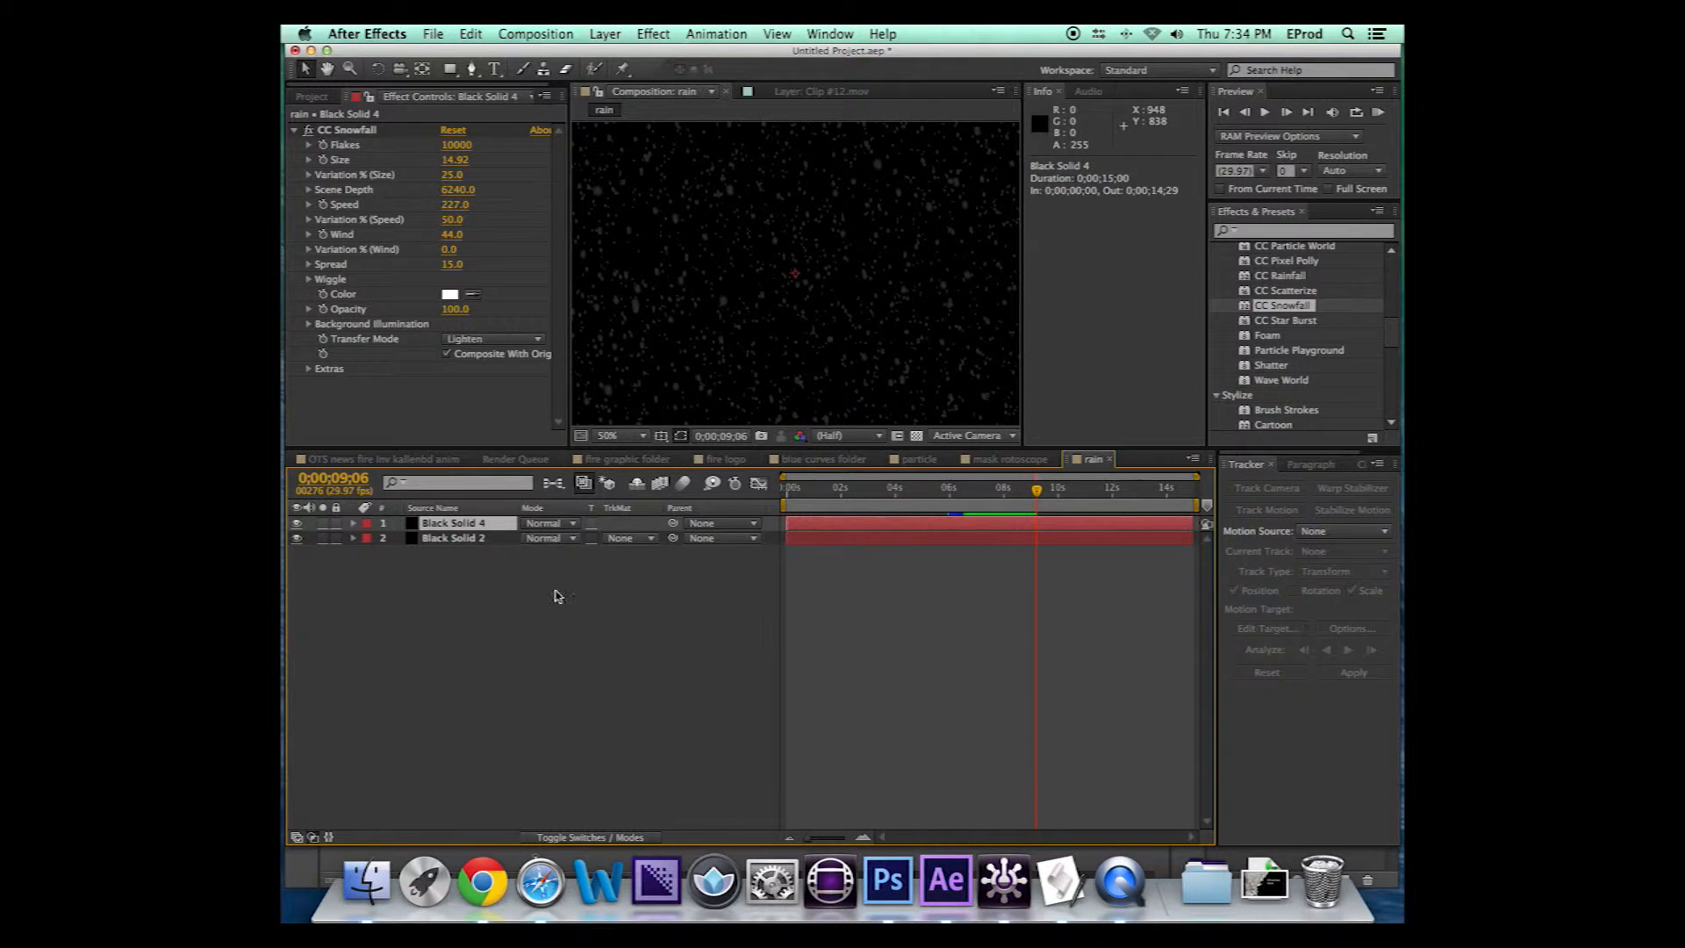
click(573, 525)
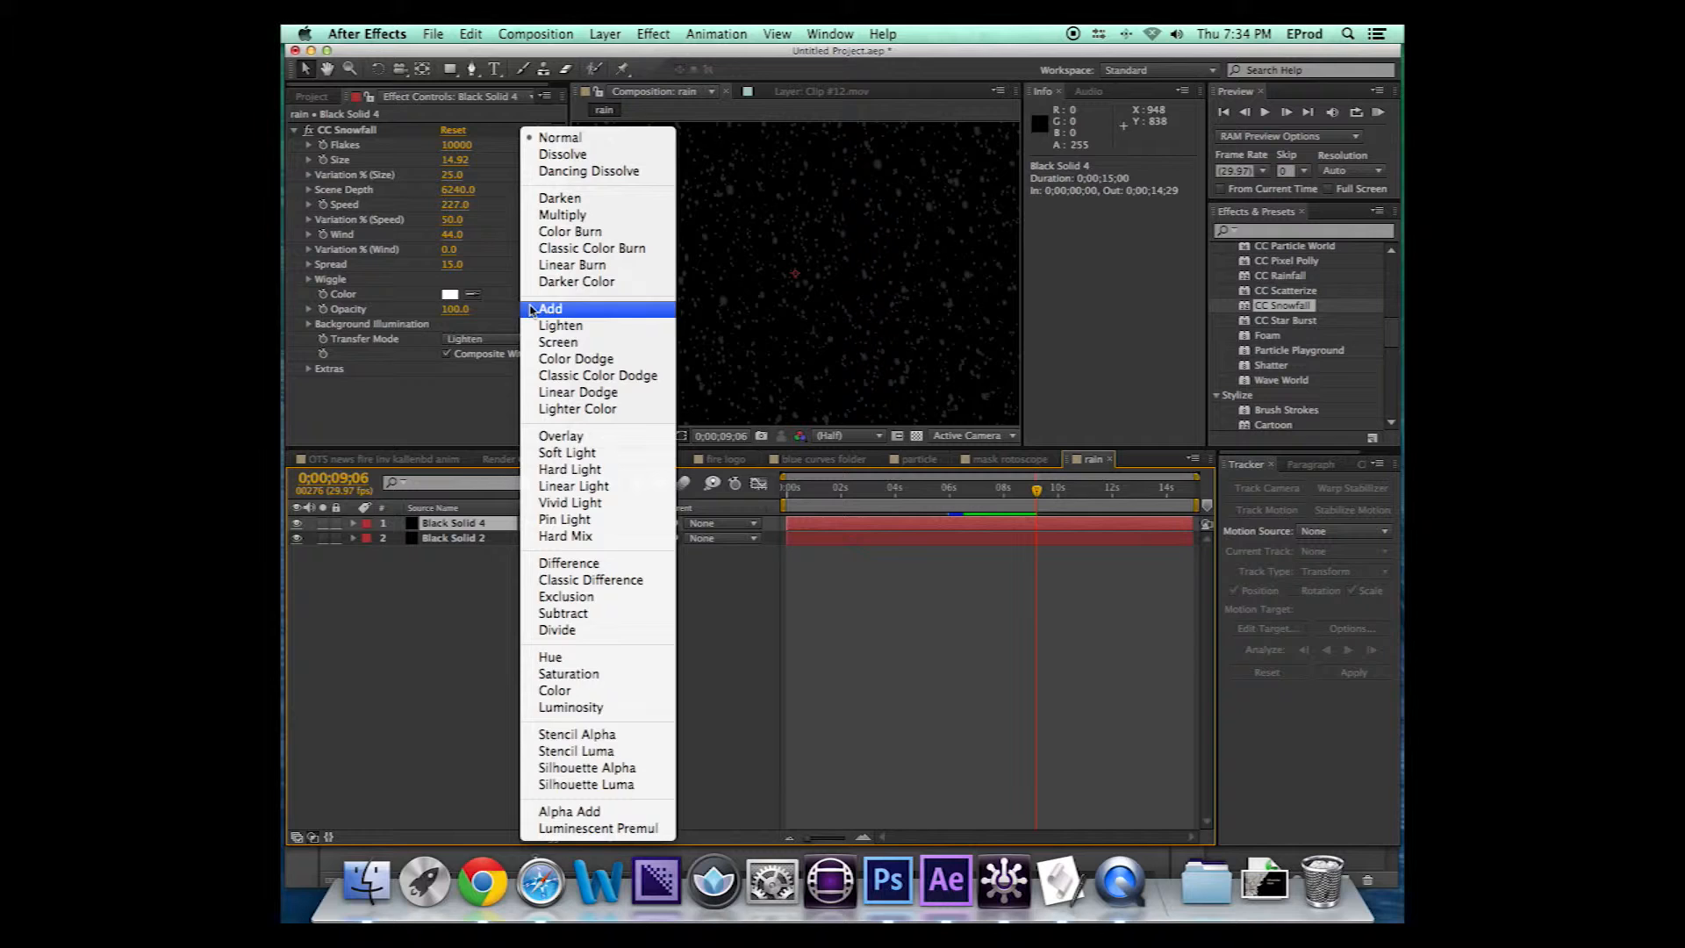
click(568, 342)
key(space)
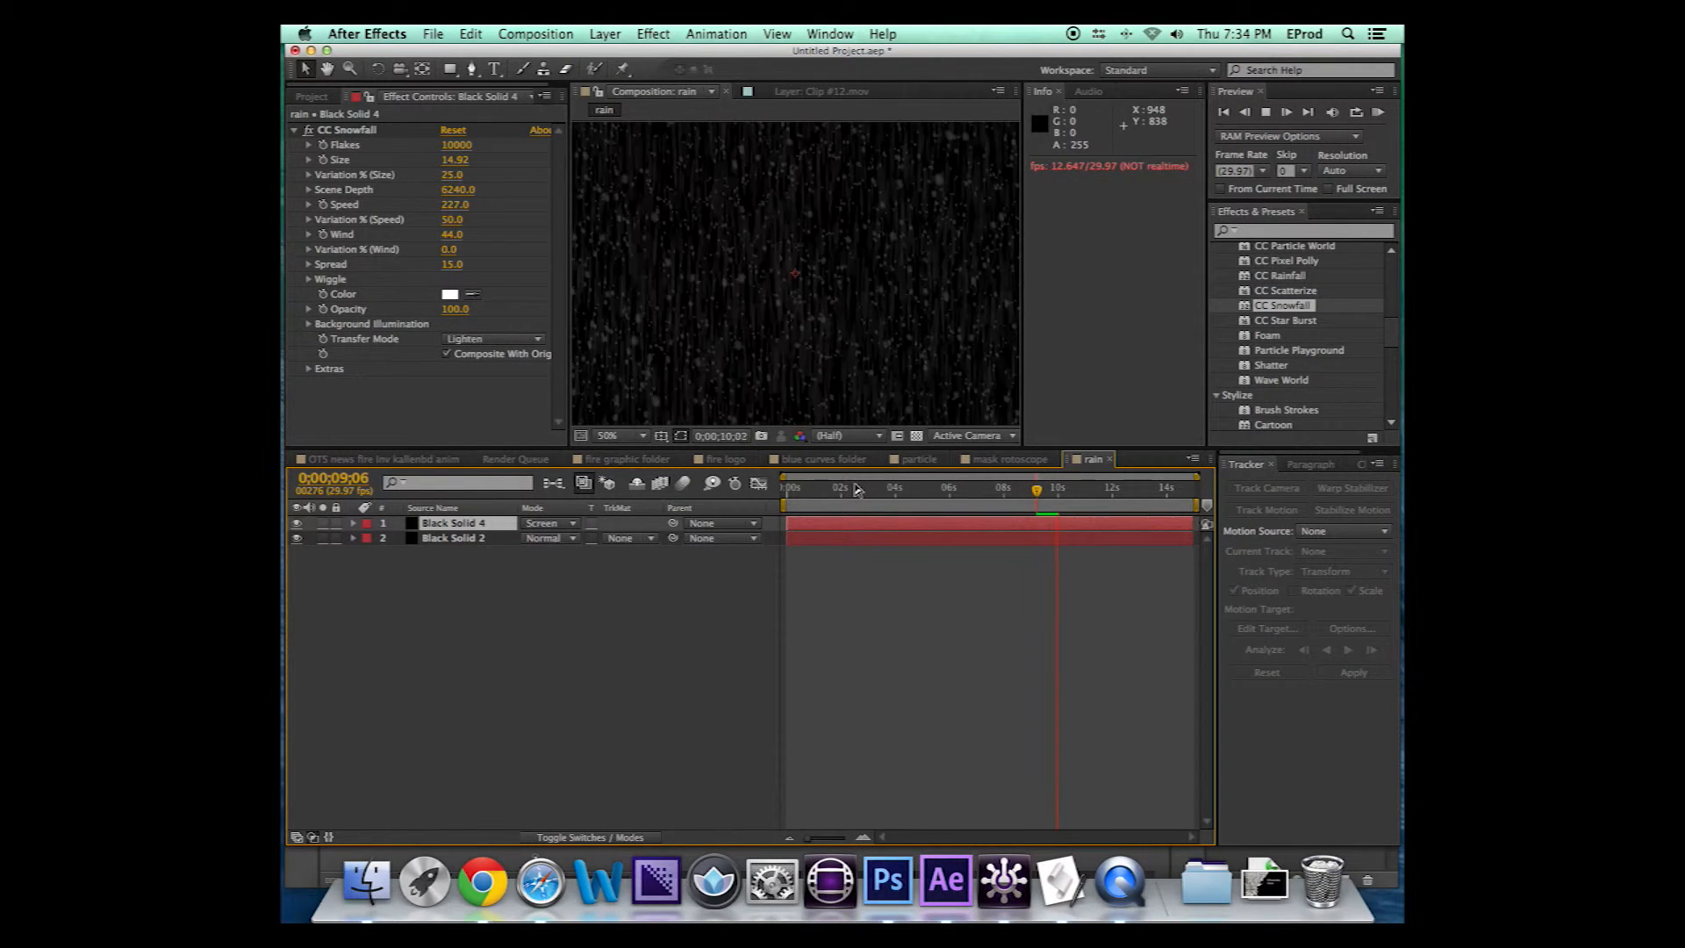
key(space)
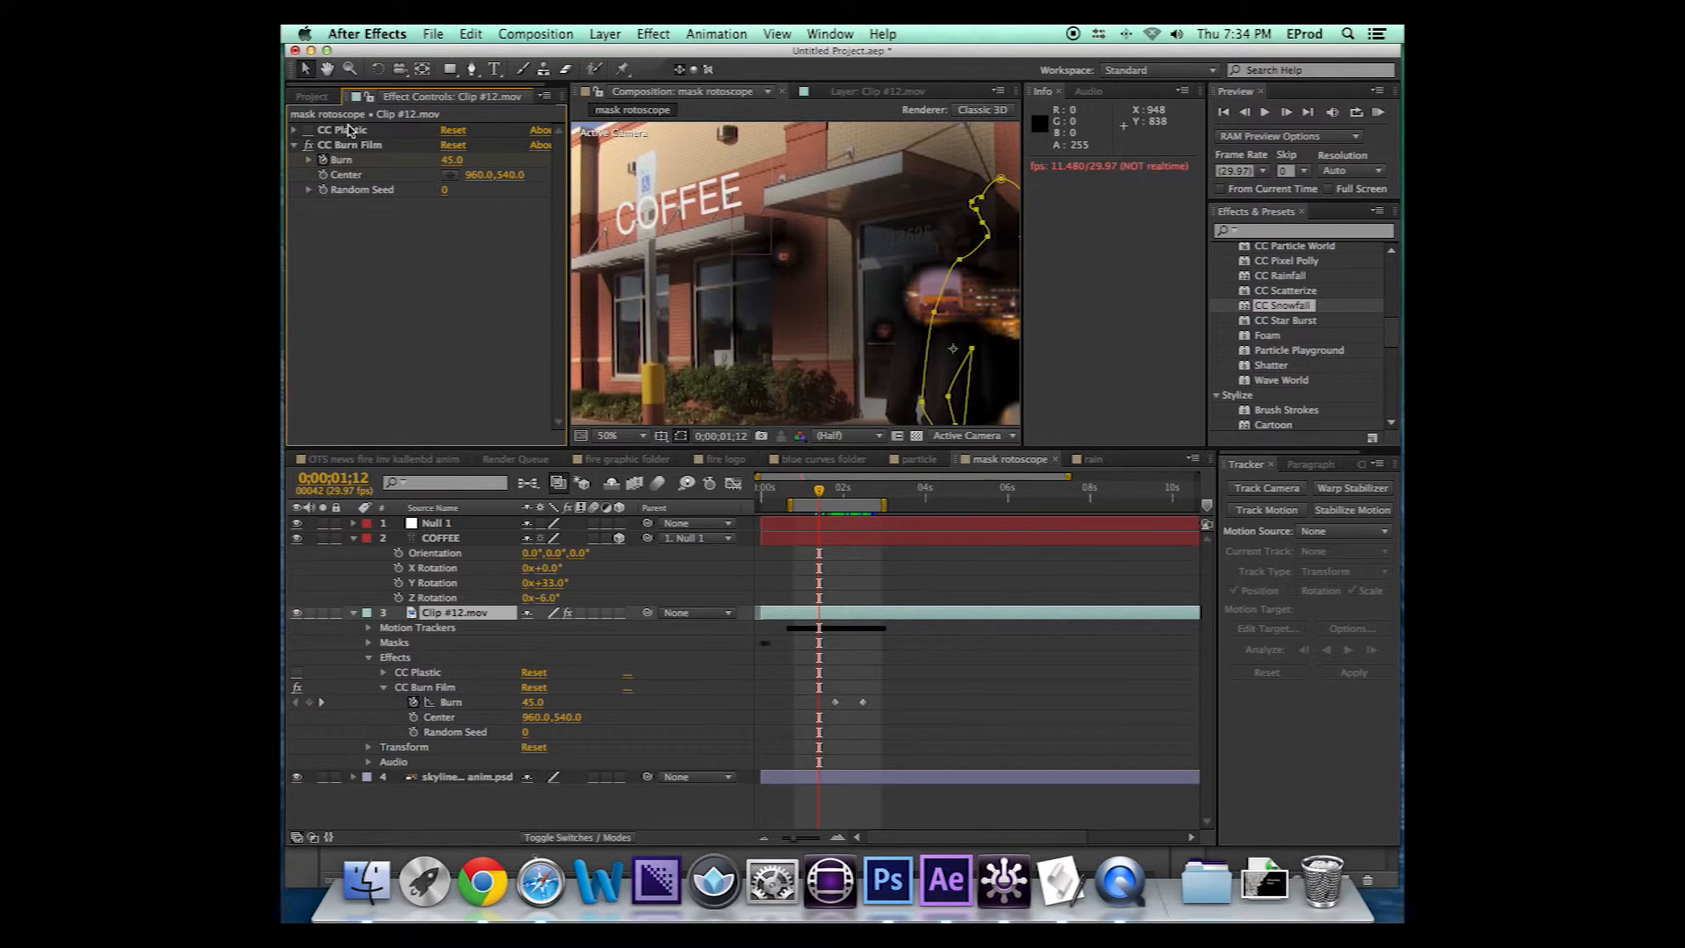
Try the skyline image as a layer above Clip #12.mov in the mask rotoscope composition and delete it
click(312, 97)
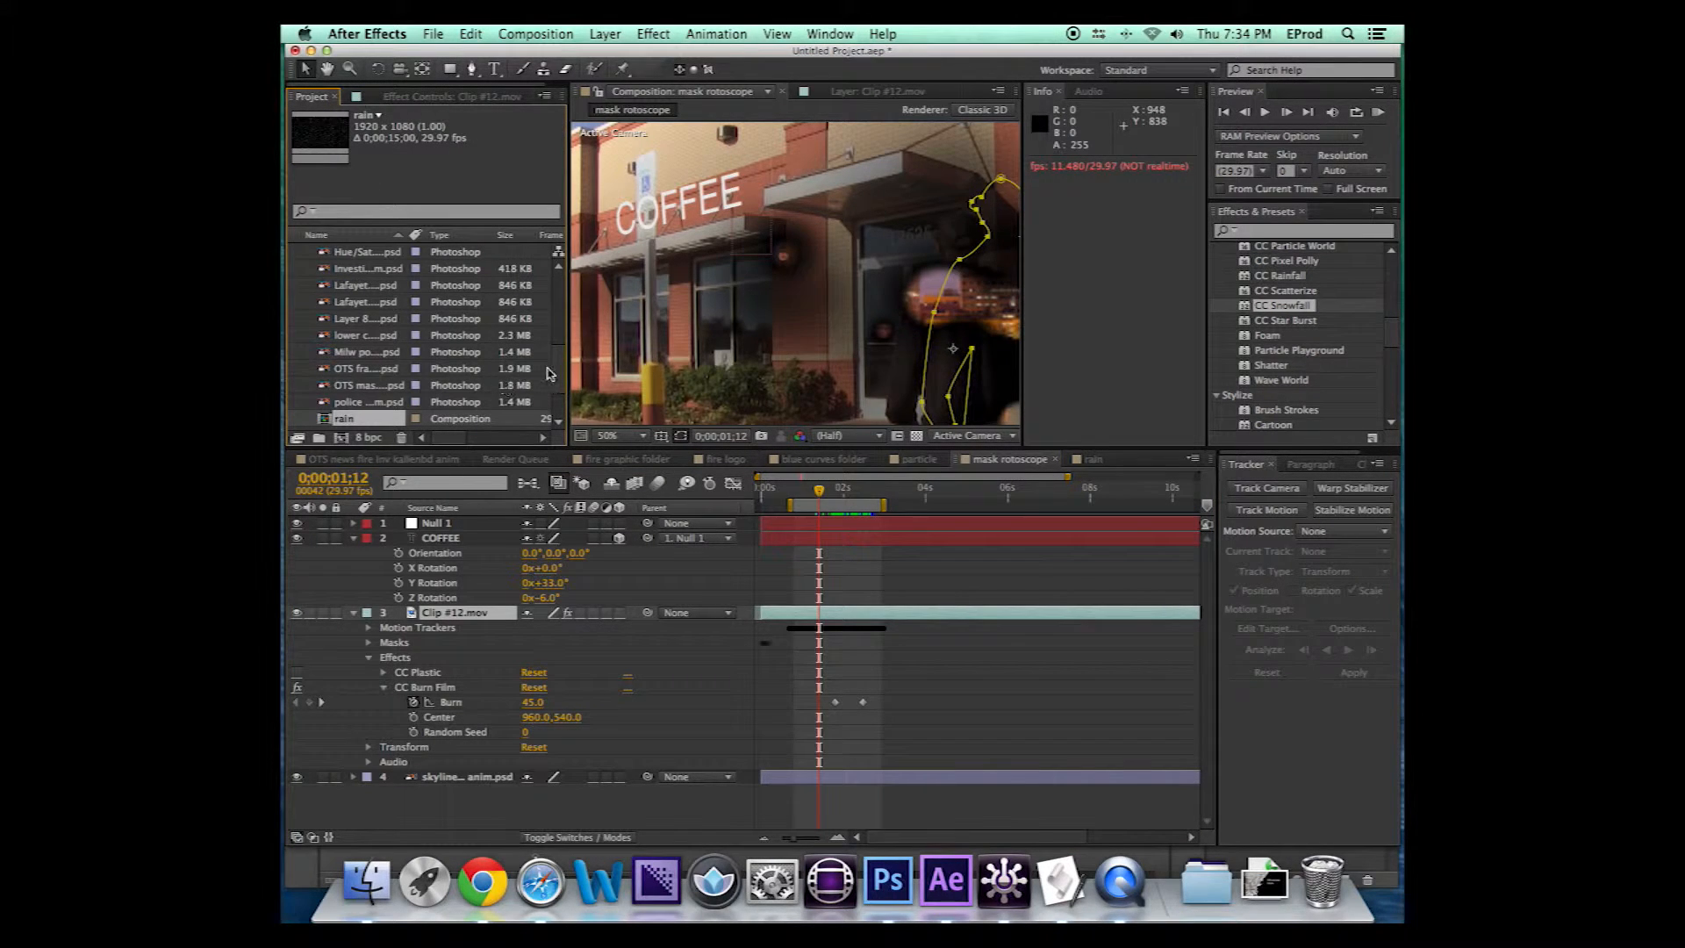
mouse_move(557, 369)
mouse_down()
mouse_move(558, 295)
mouse_move(560, 387)
mouse_up()
drag(347, 387, 443, 611)
drag(819, 492, 806, 493)
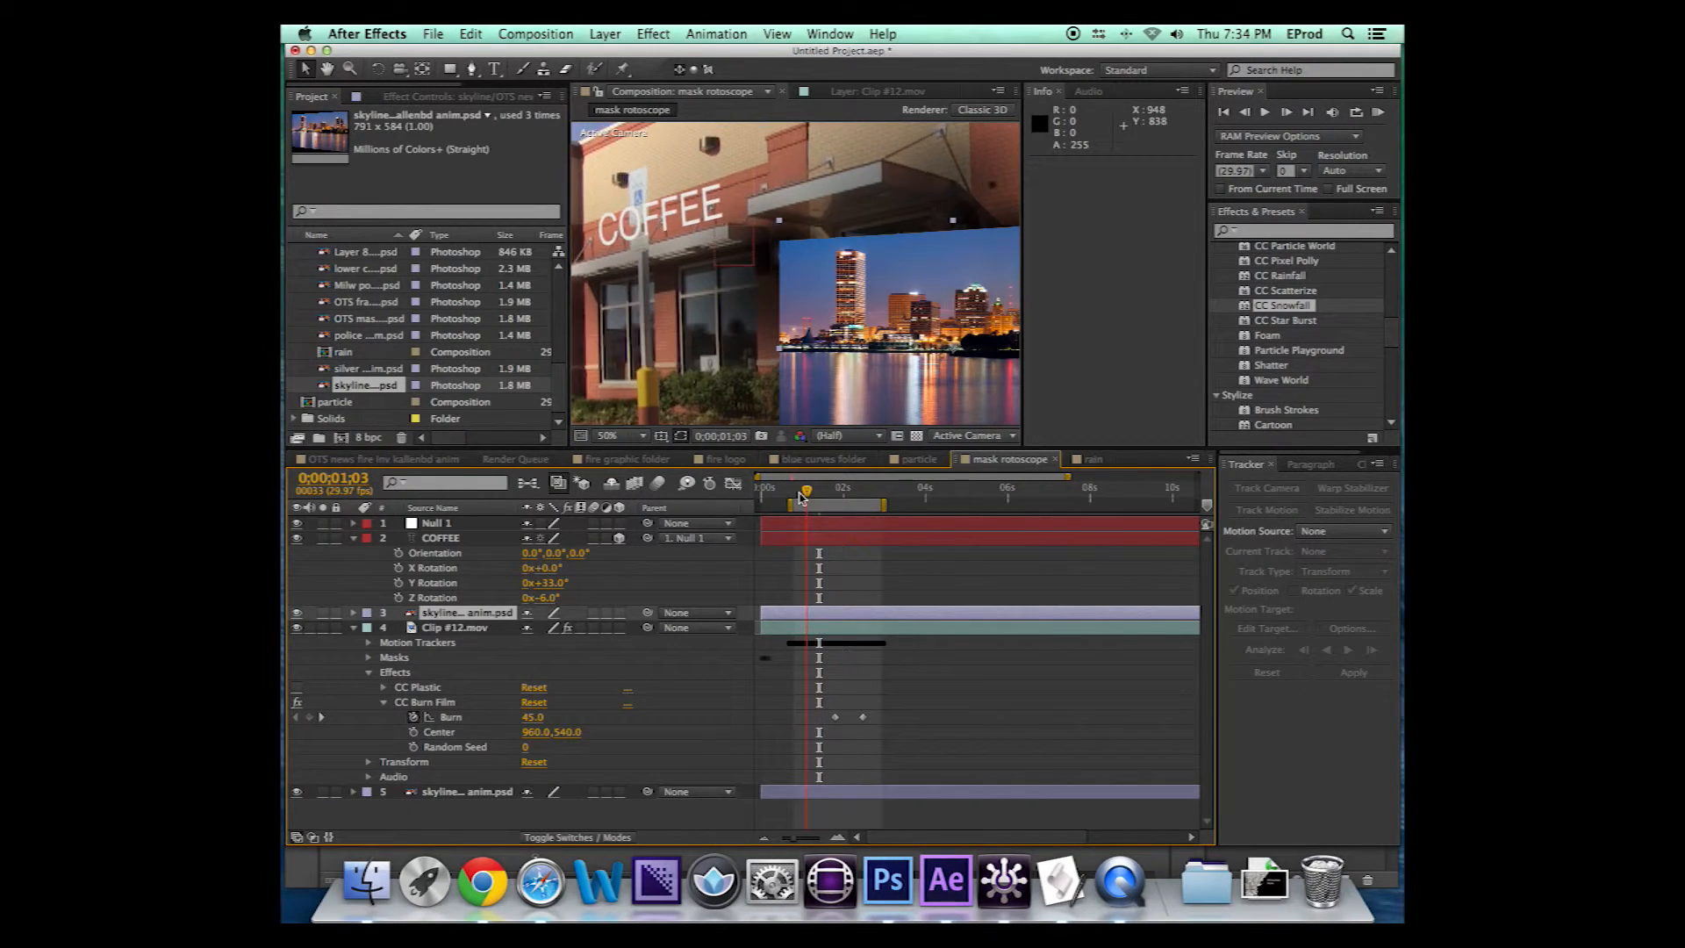
click(355, 628)
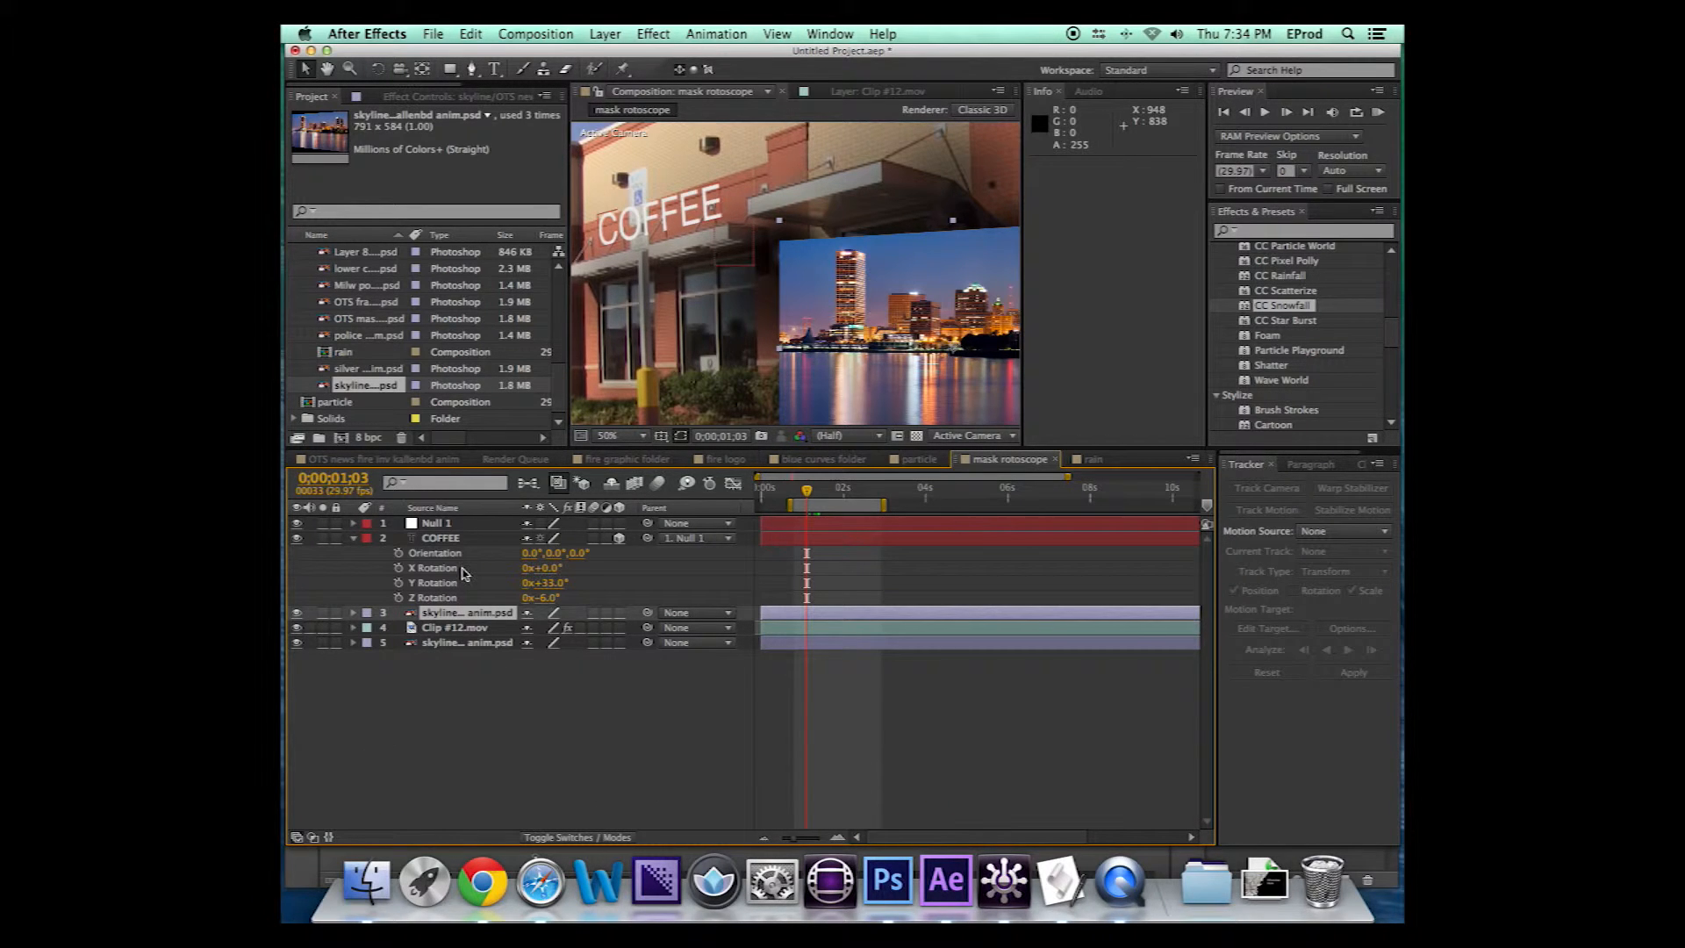
key(Delete)
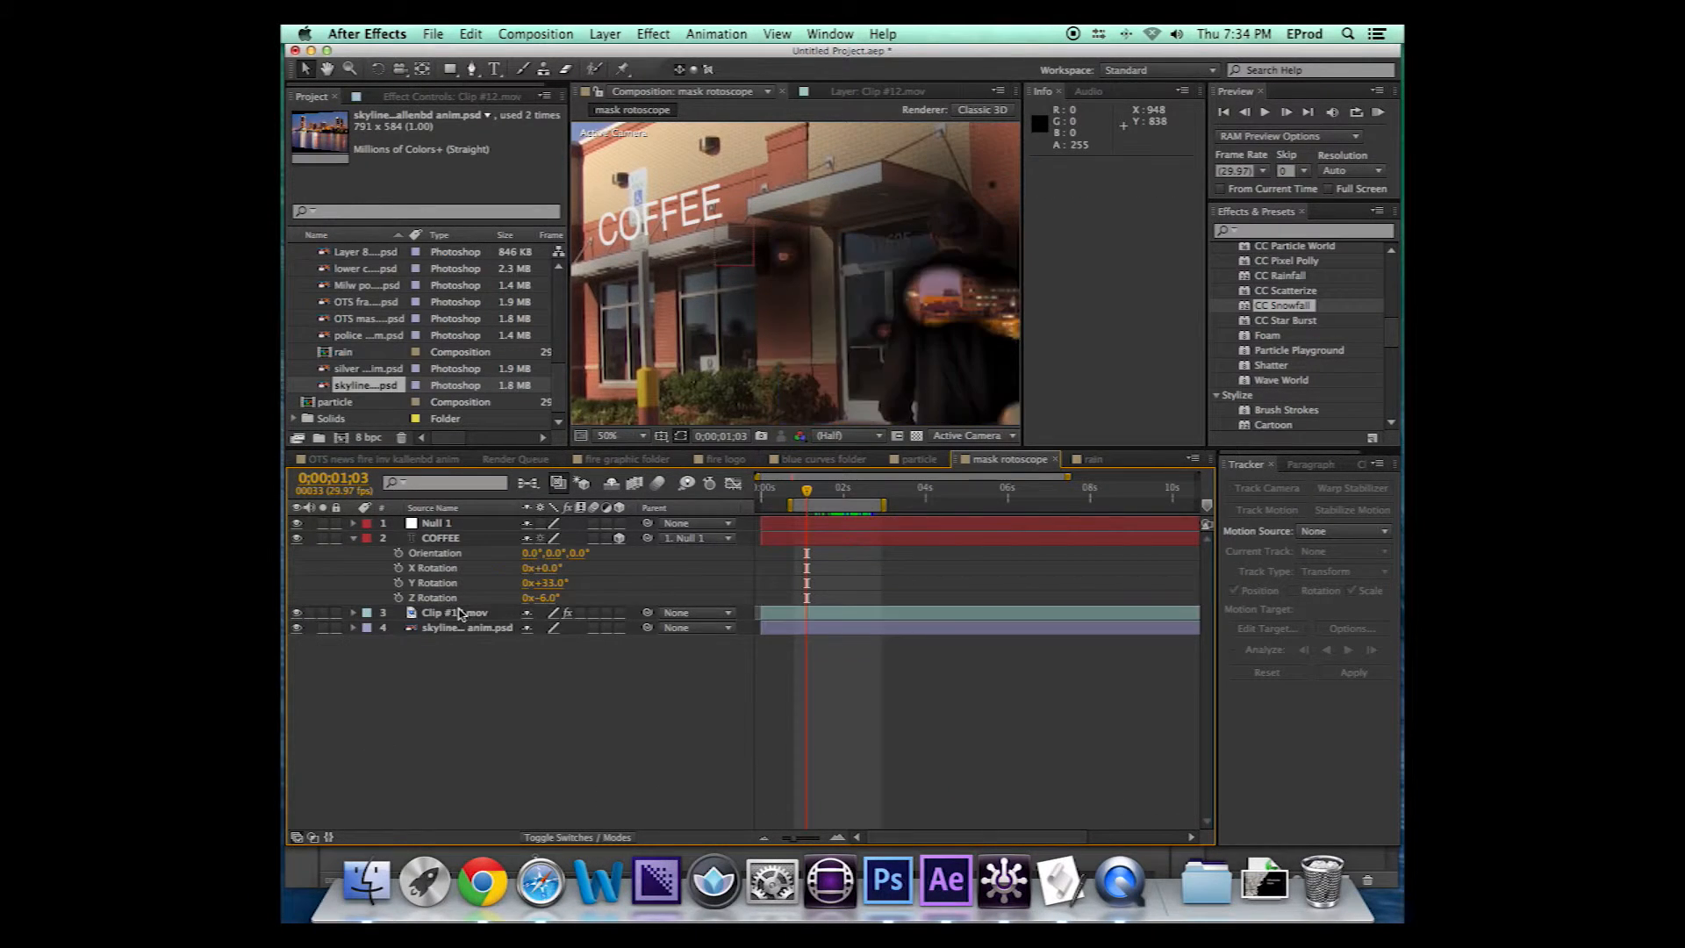
Place the skyline image beneath both solids in the rain composition and set the rainfall solid's blending mode to Screen
click(1090, 460)
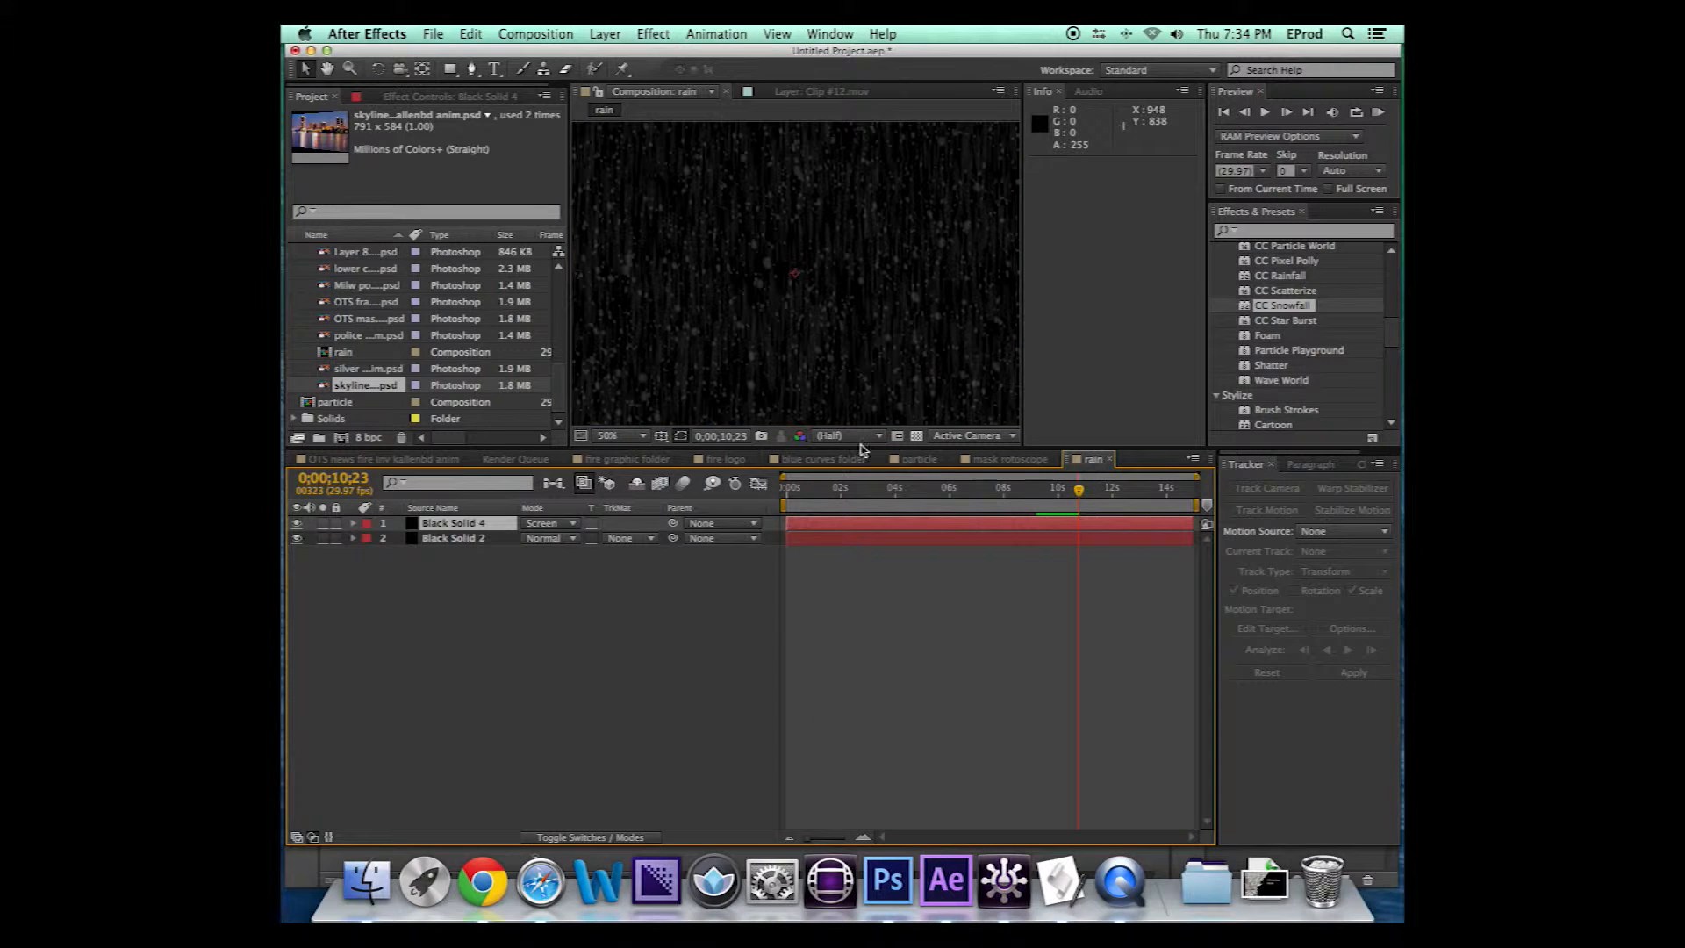
drag(365, 386, 457, 555)
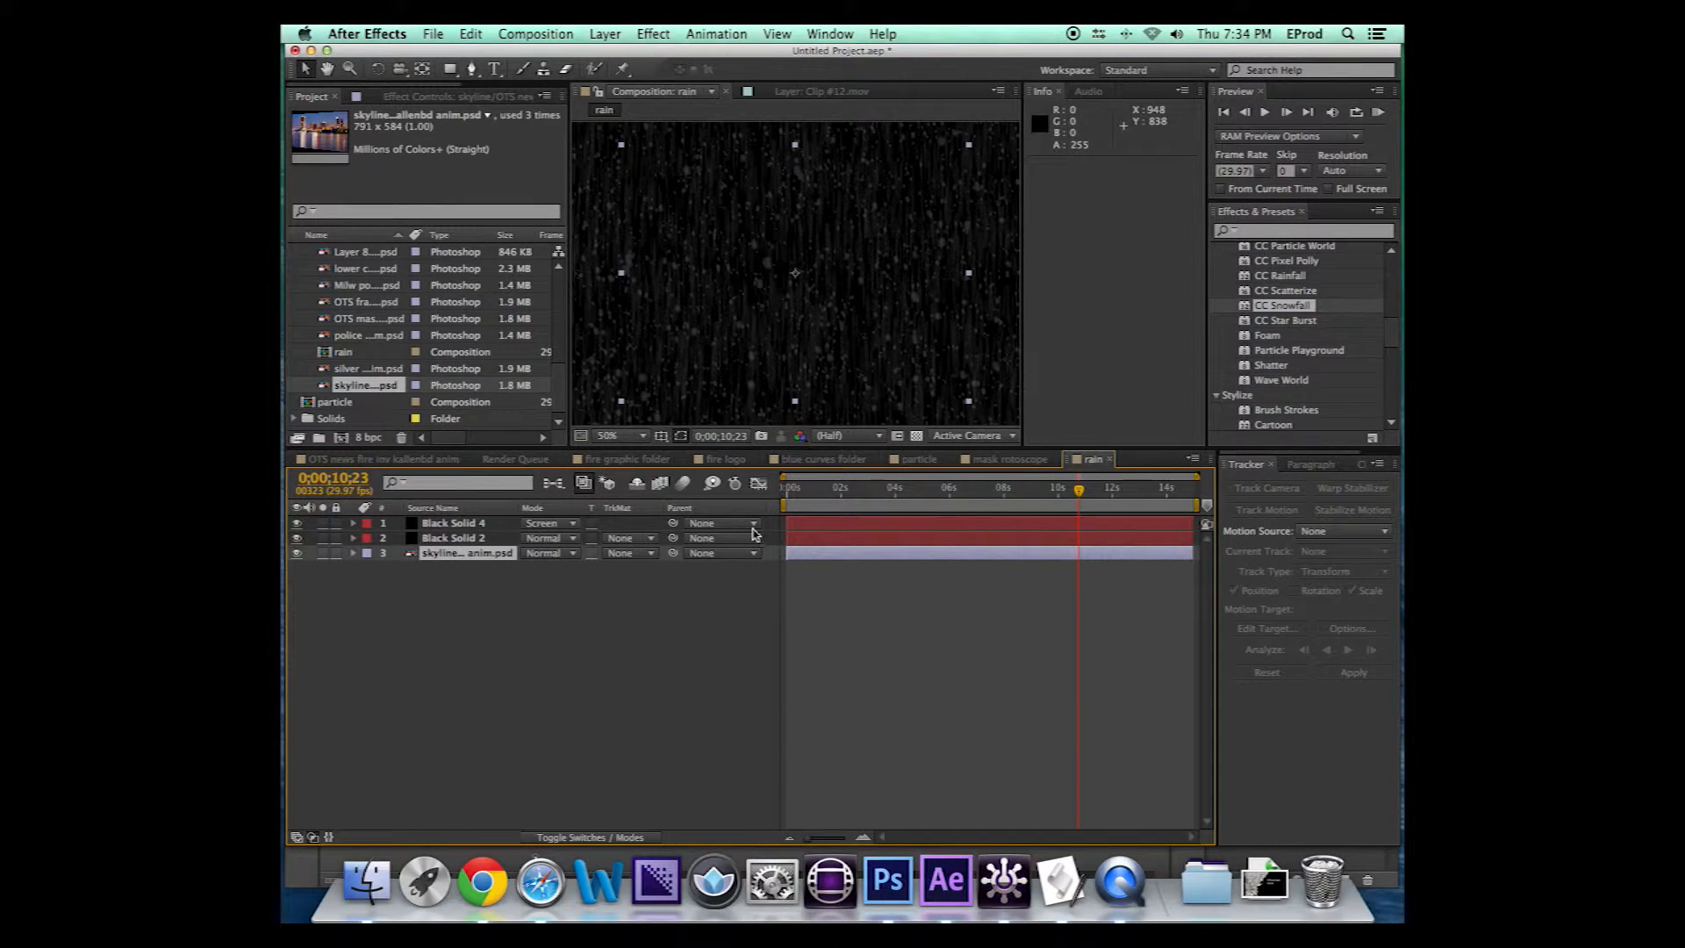
click(566, 543)
click(575, 346)
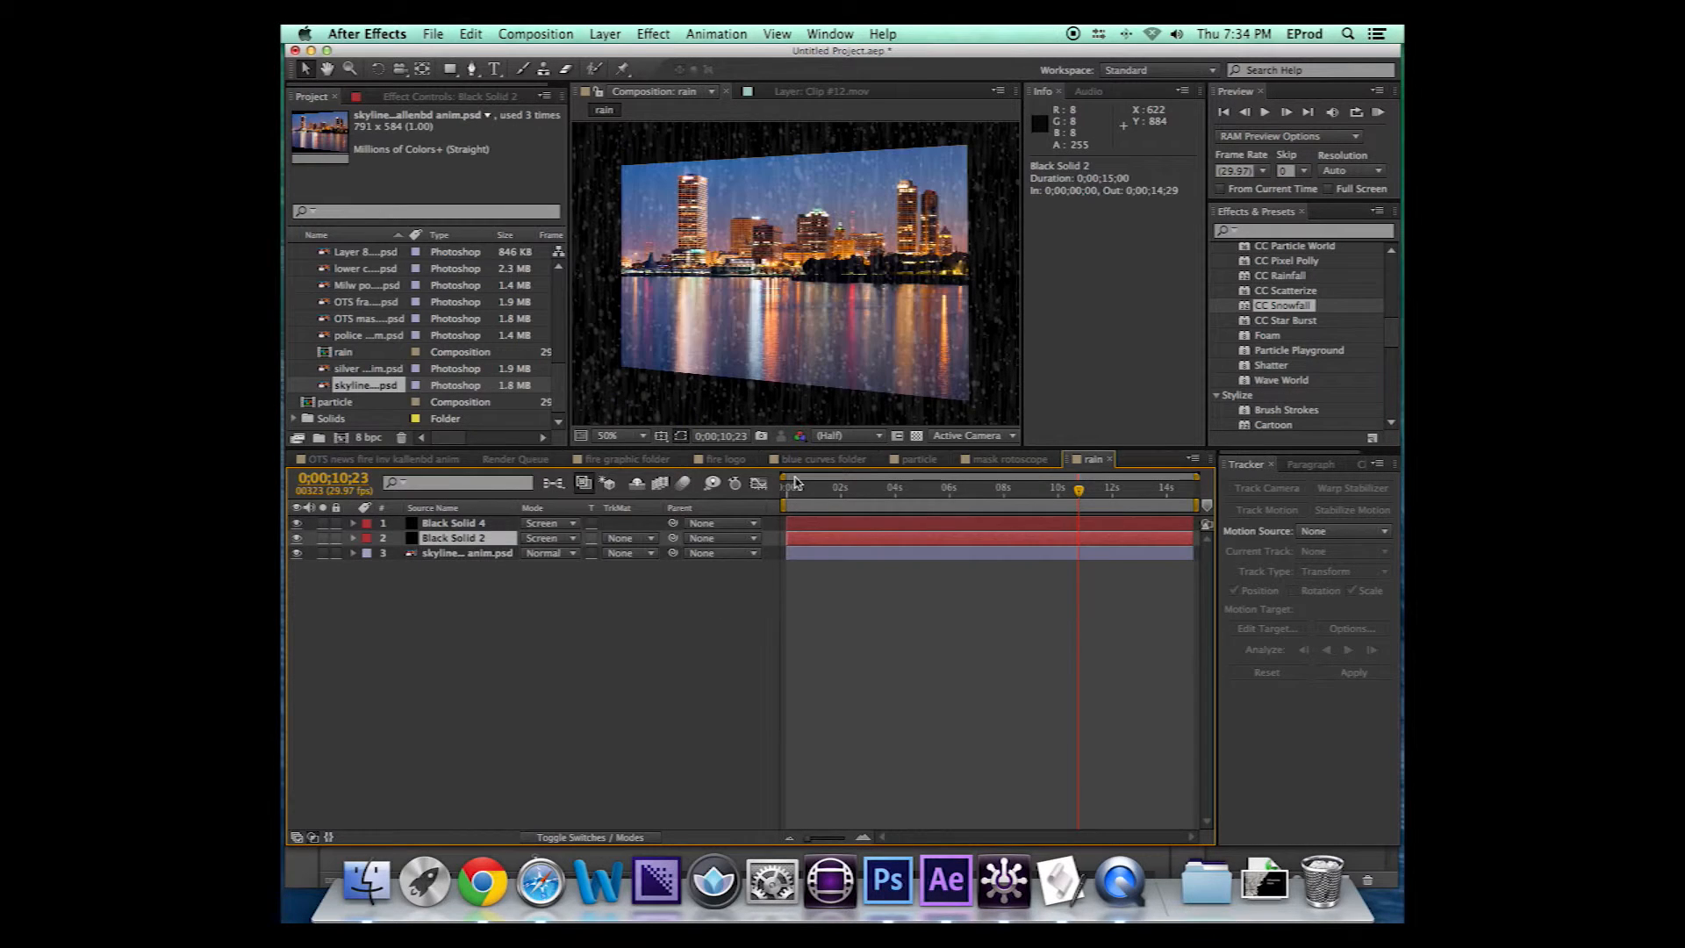
Scale the skyline layer to 183%, play back the composite, and scrub to 0;00;05;00
click(465, 555)
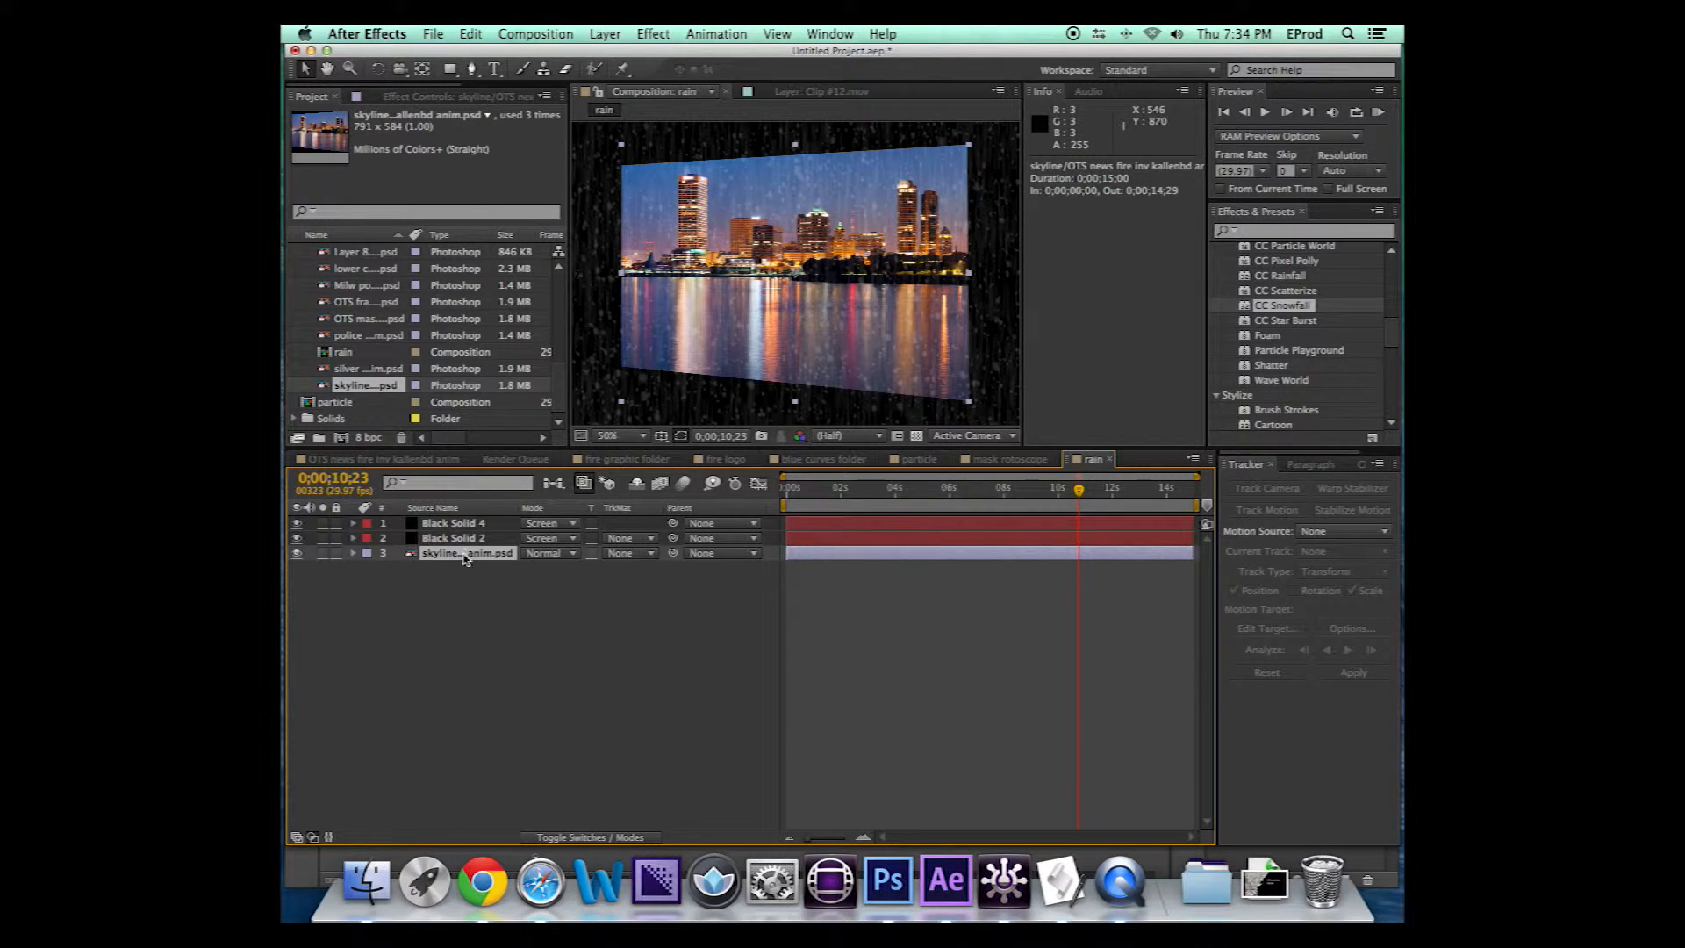
key(s)
drag(551, 568, 612, 563)
key(space)
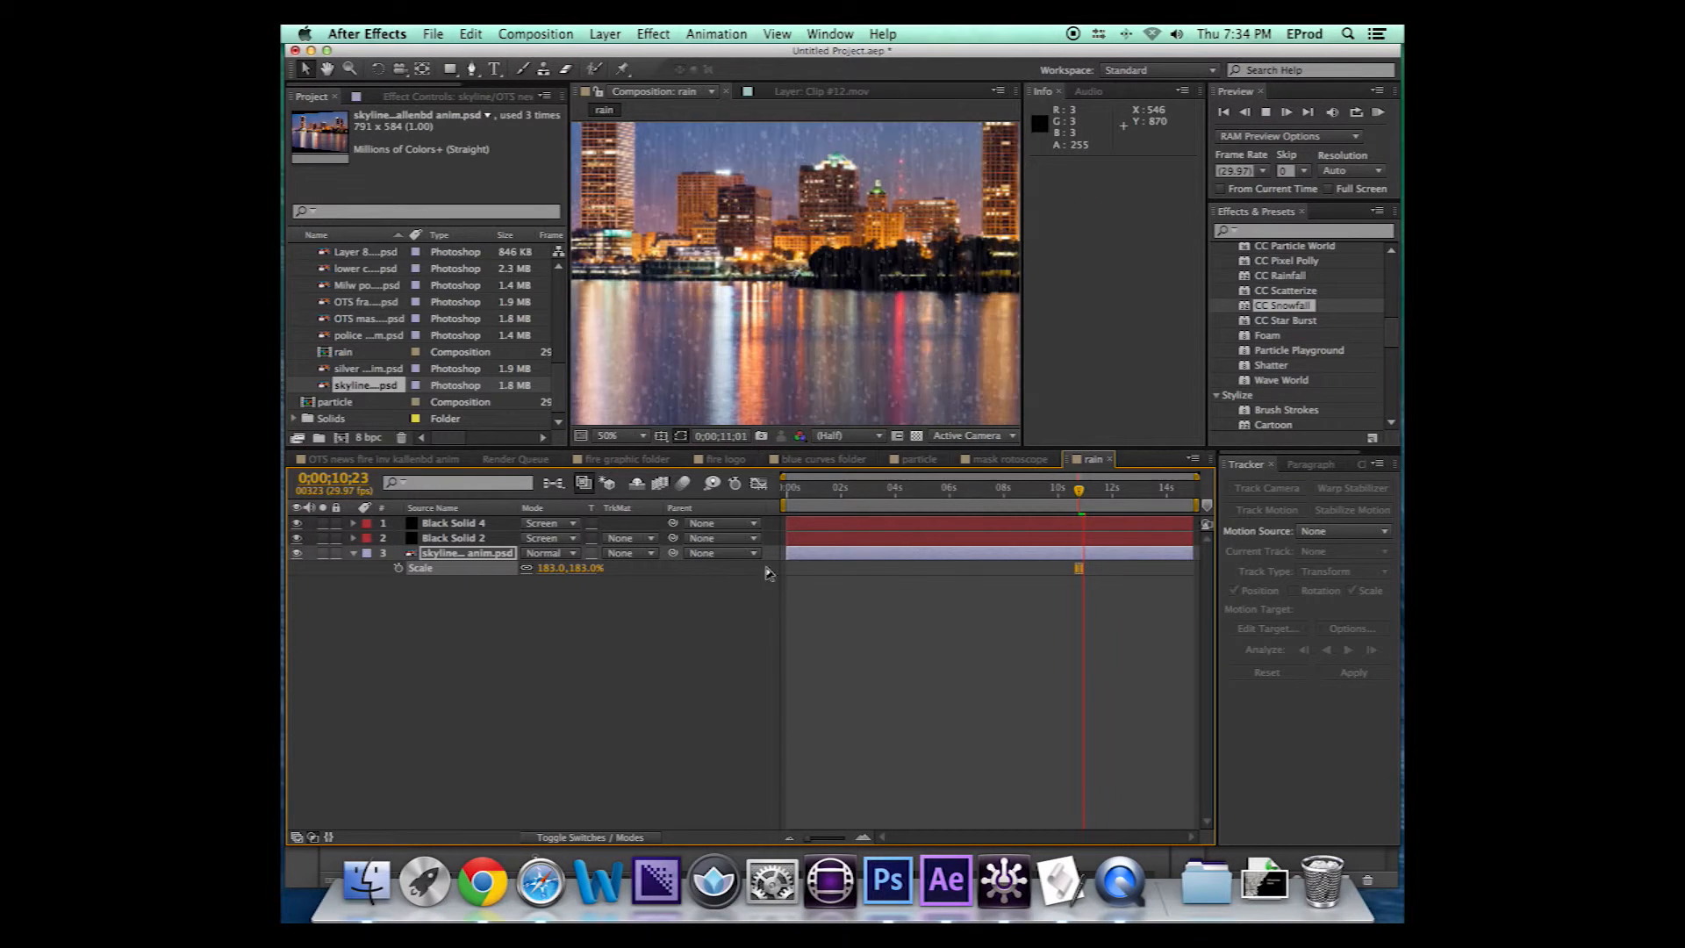
drag(876, 489, 934, 492)
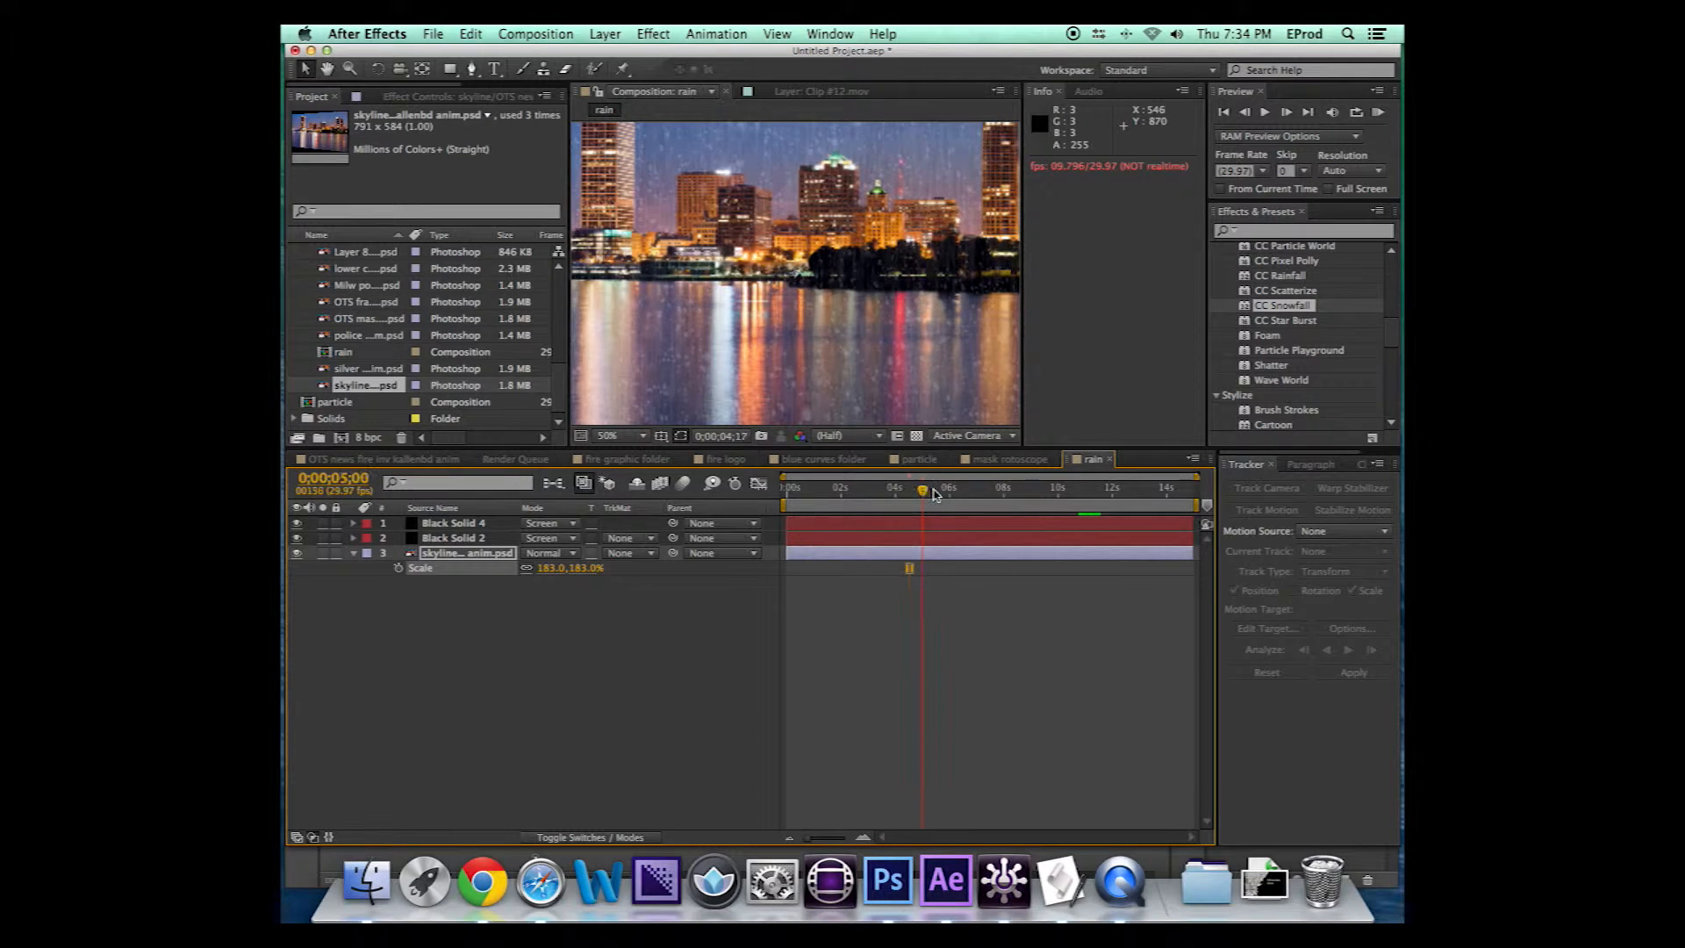
Set CC Snowfall's Variation % (Wind) to 98 on the snowfall solid
click(584, 593)
click(452, 524)
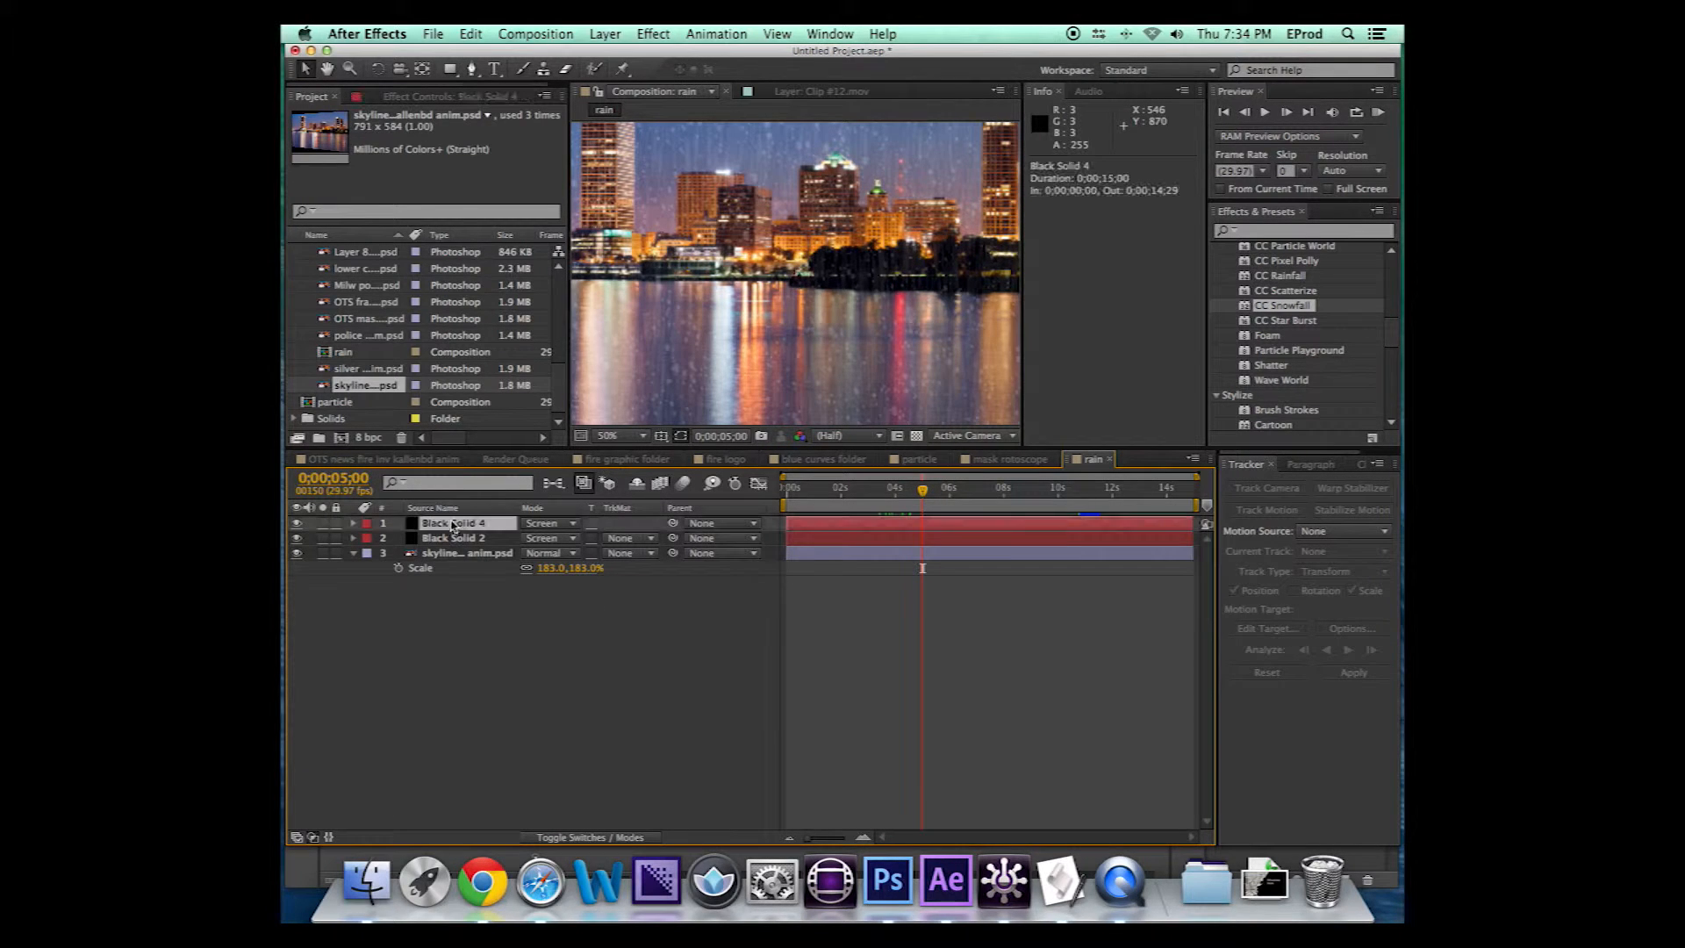
click(428, 95)
drag(448, 249, 550, 245)
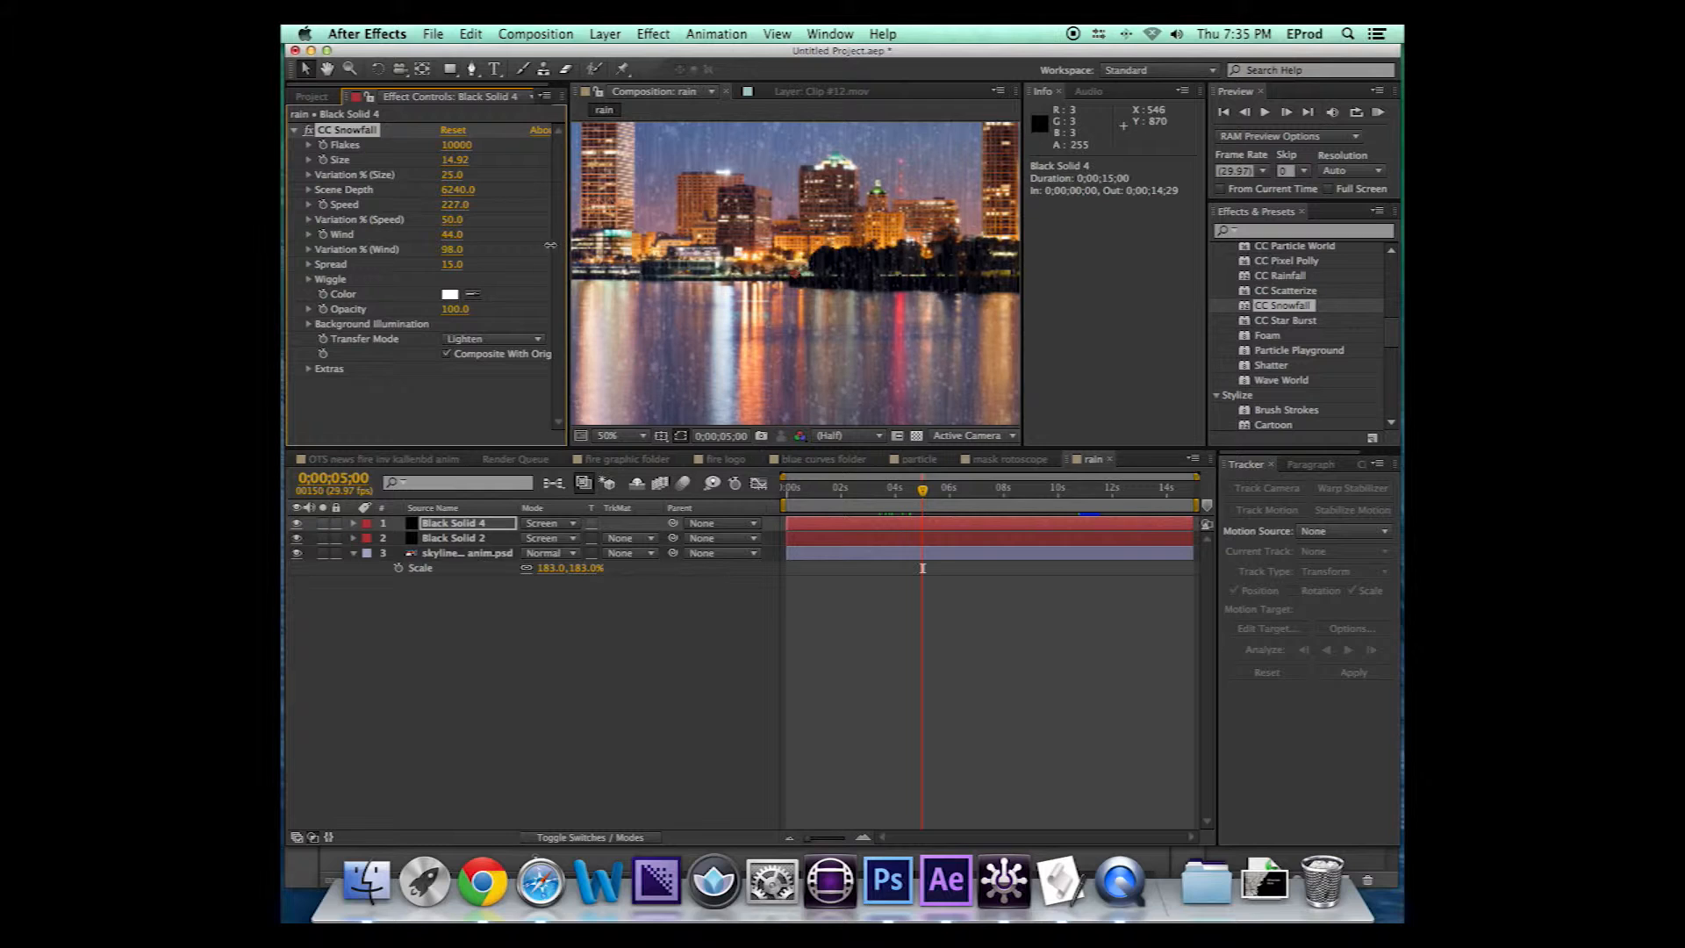
Hide the snowfall solid, set CC Rainfall's Wind to 1910, and play back the slanted rain
click(451, 540)
click(296, 523)
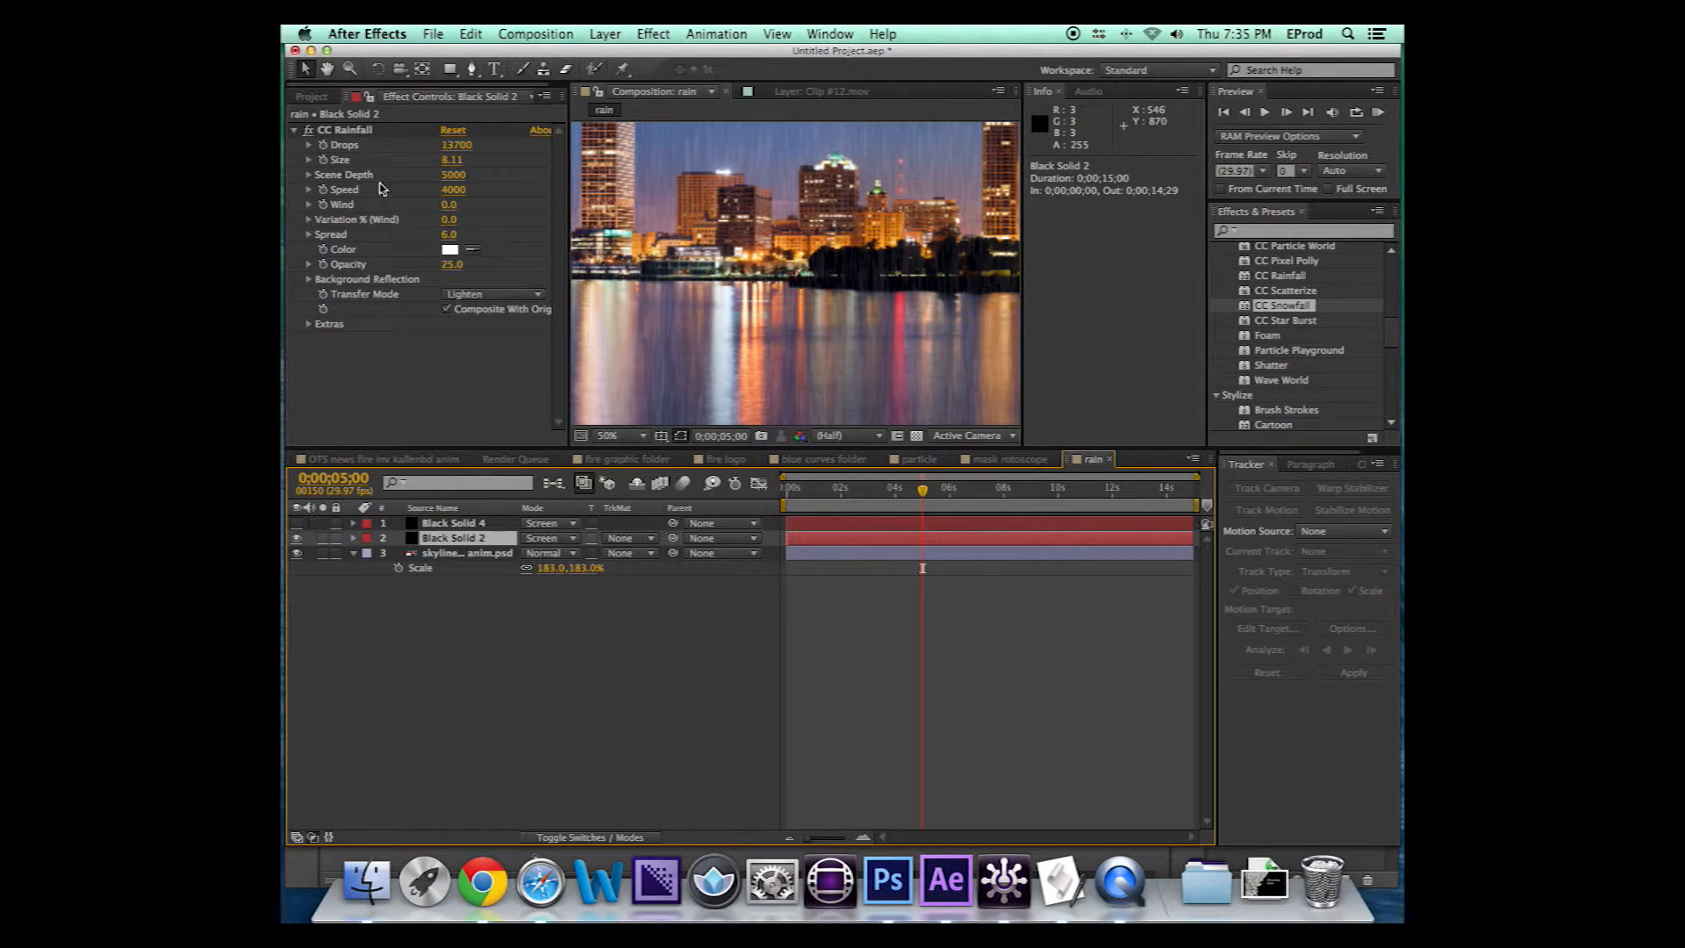
drag(449, 207, 604, 192)
key(space)
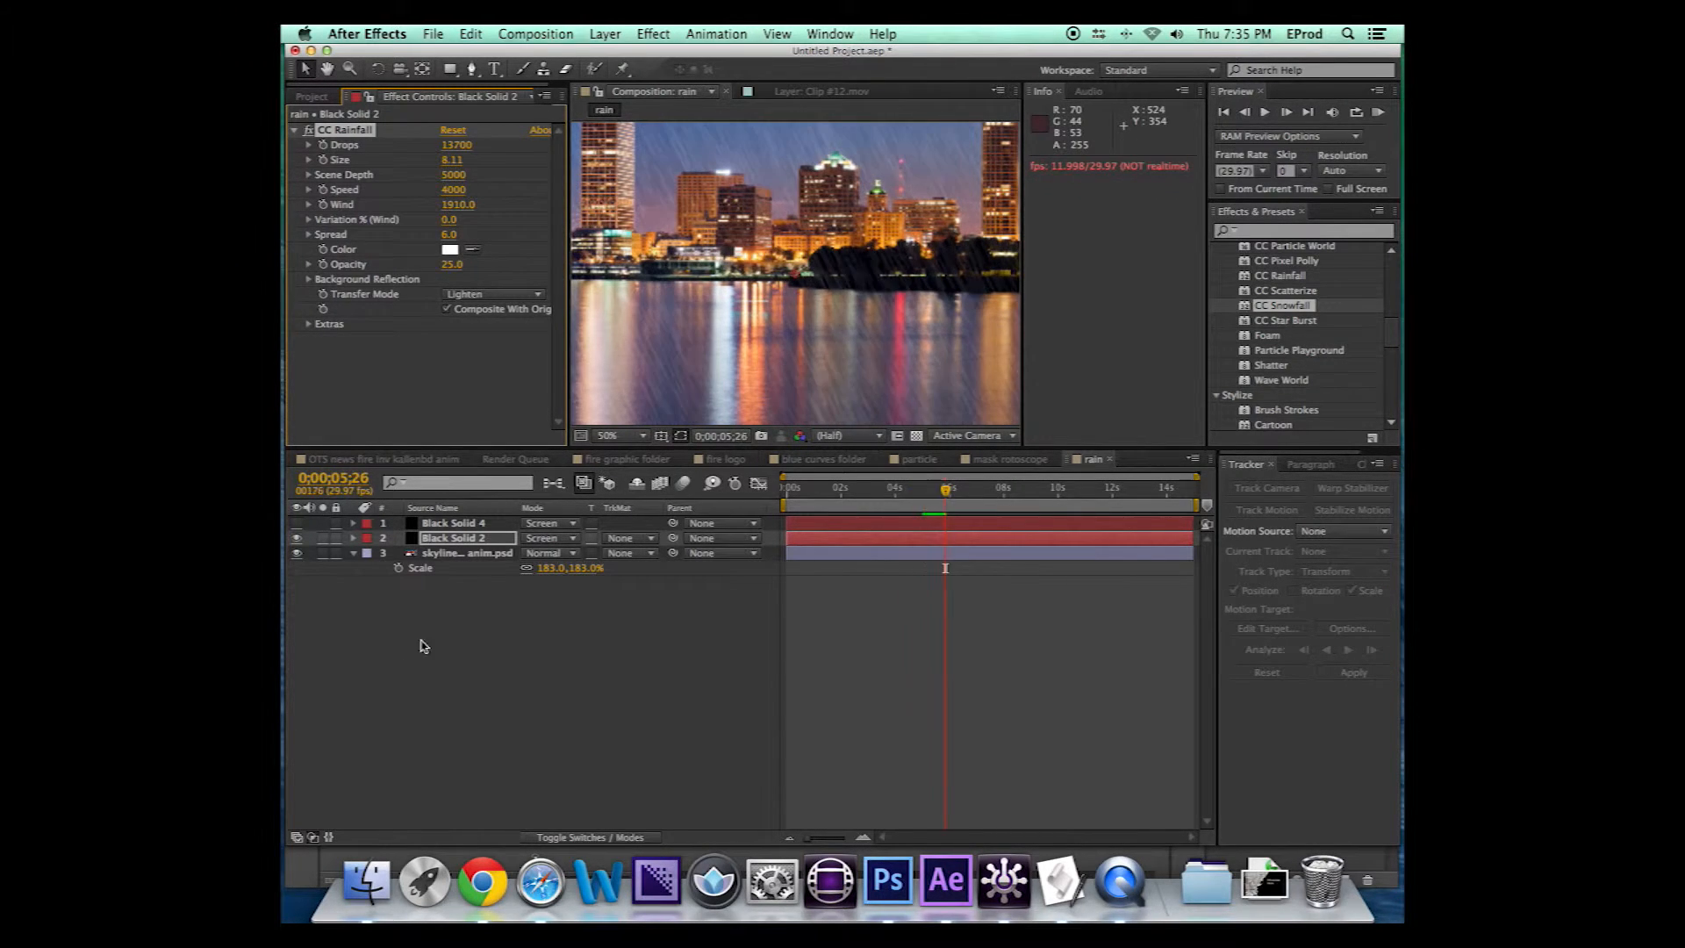
Apply CC Drizzle to the skyline layer and scrub through the ripples to 0;00;03;10
click(443, 554)
drag(1391, 333, 1396, 316)
drag(1278, 287, 527, 553)
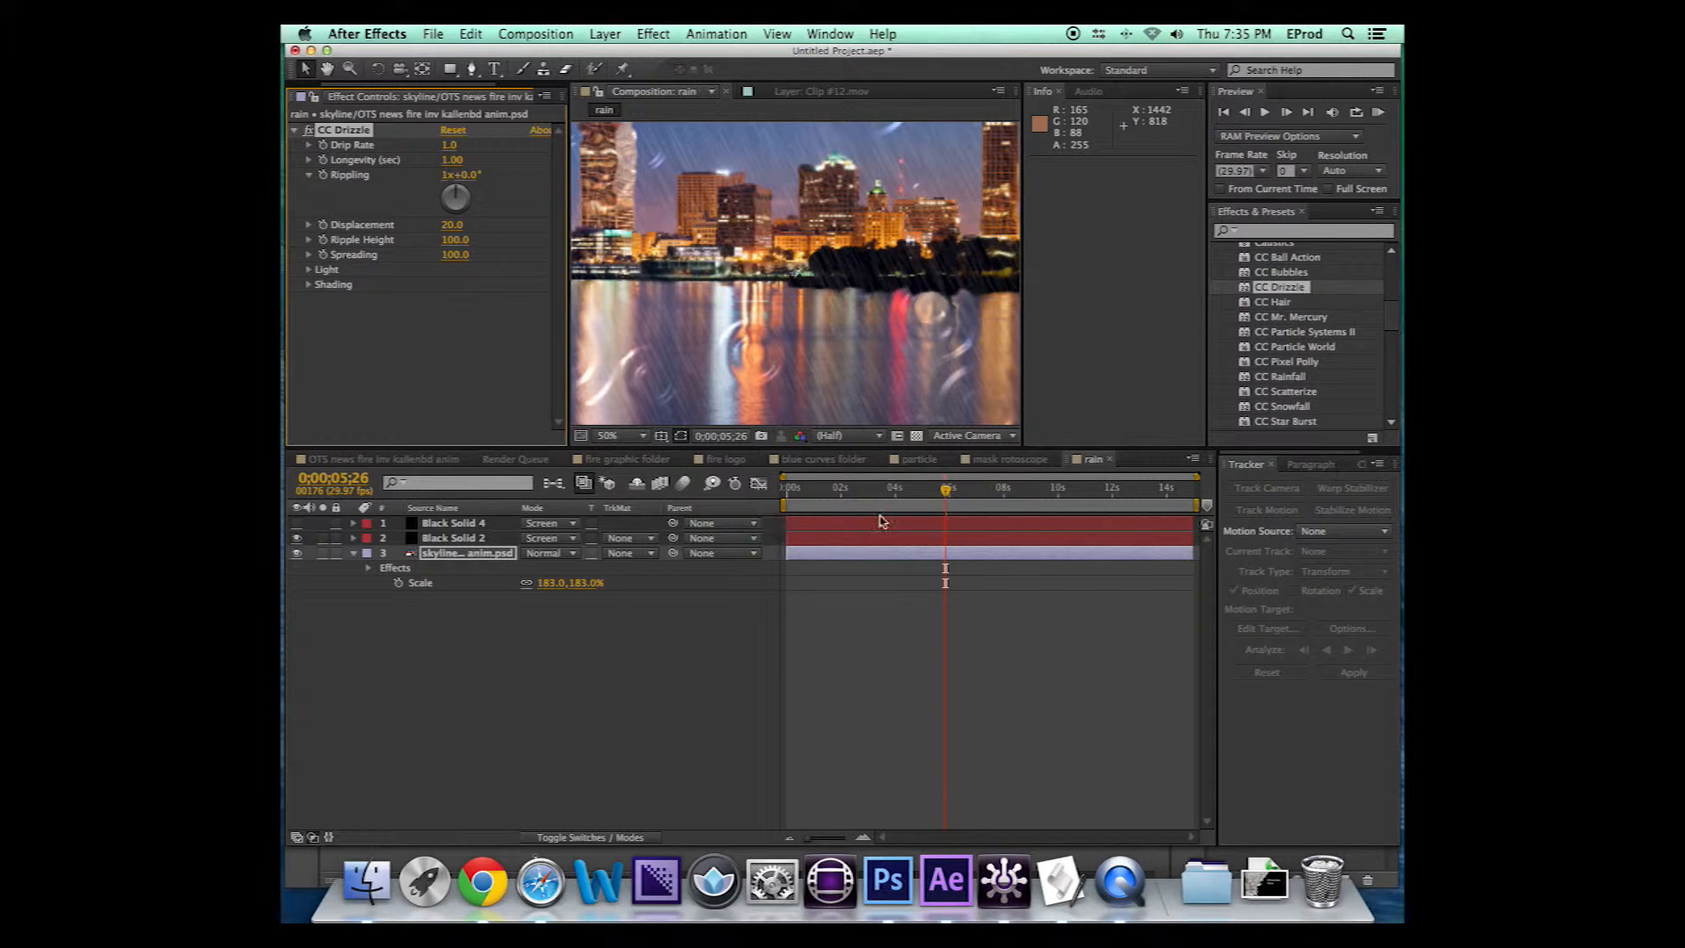
click(847, 498)
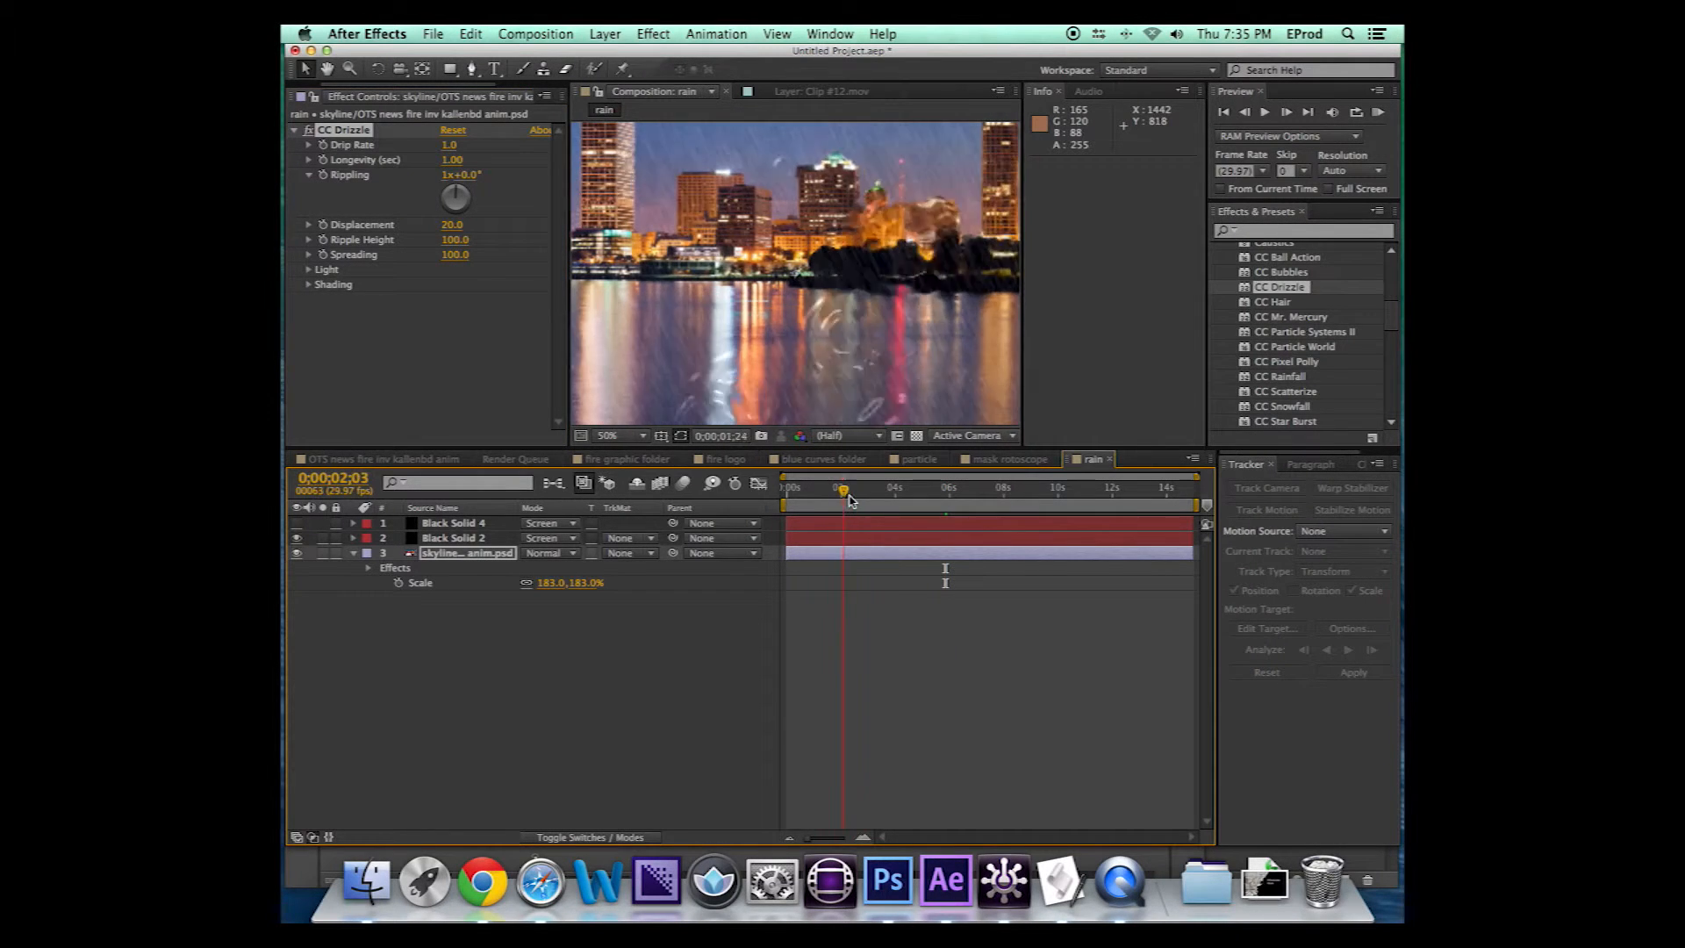
drag(848, 497, 876, 498)
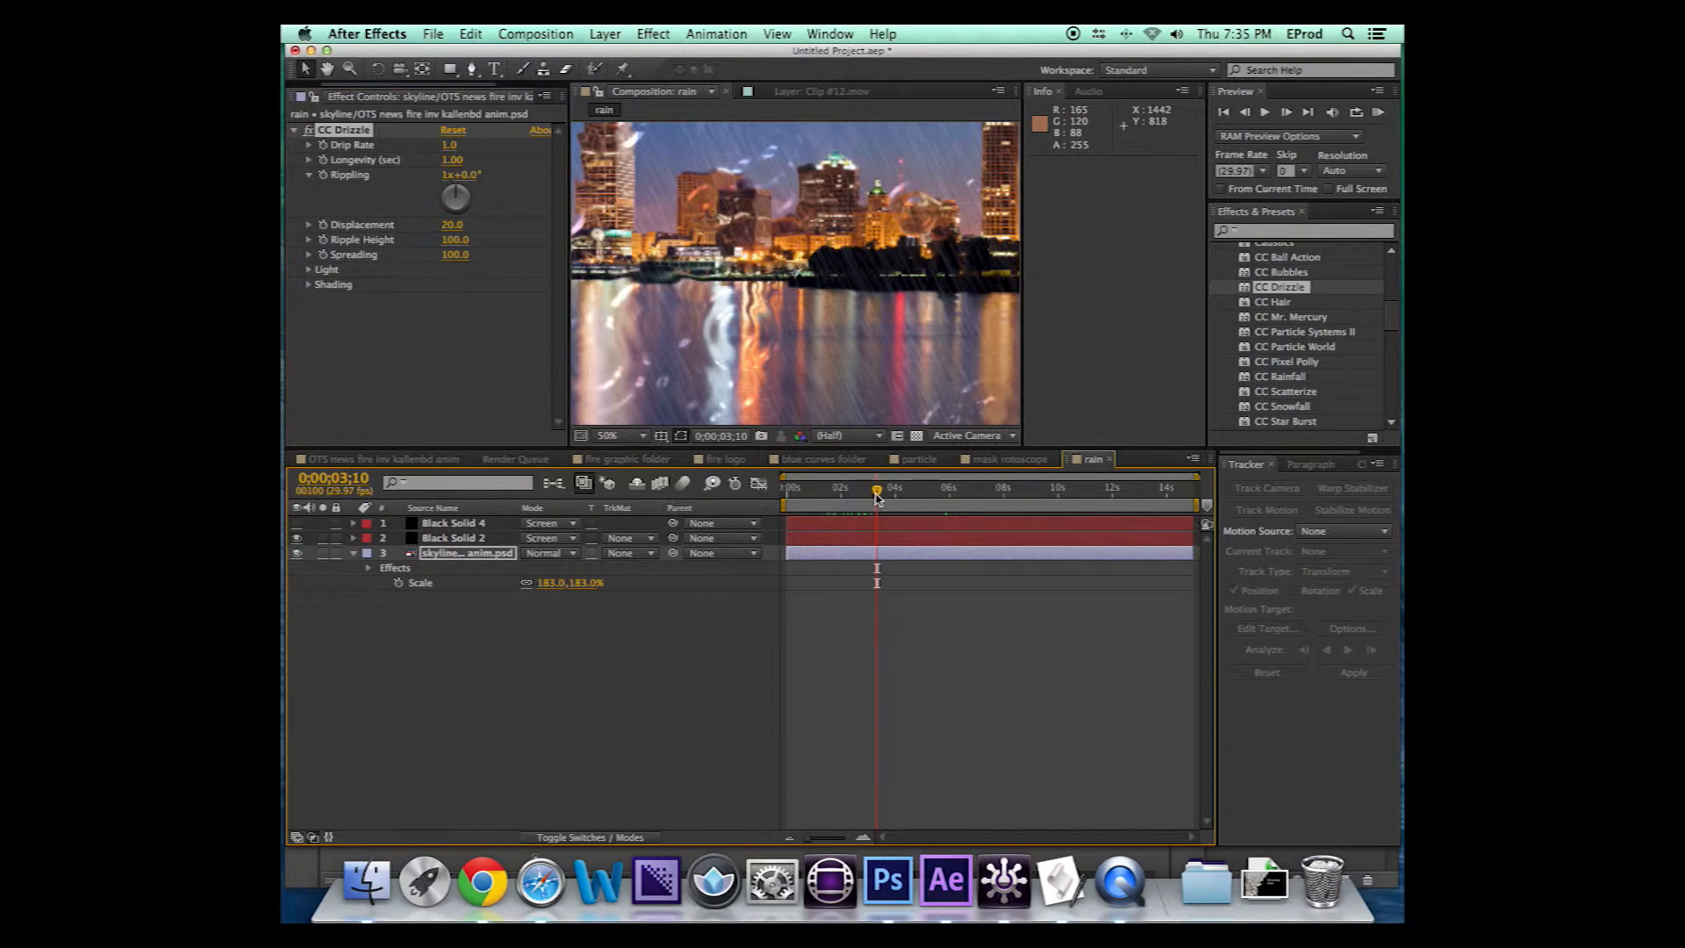
Mask the skyline layer with the Pen tool, tracing a closed four-point shape around only the water below the shoreline
click(438, 556)
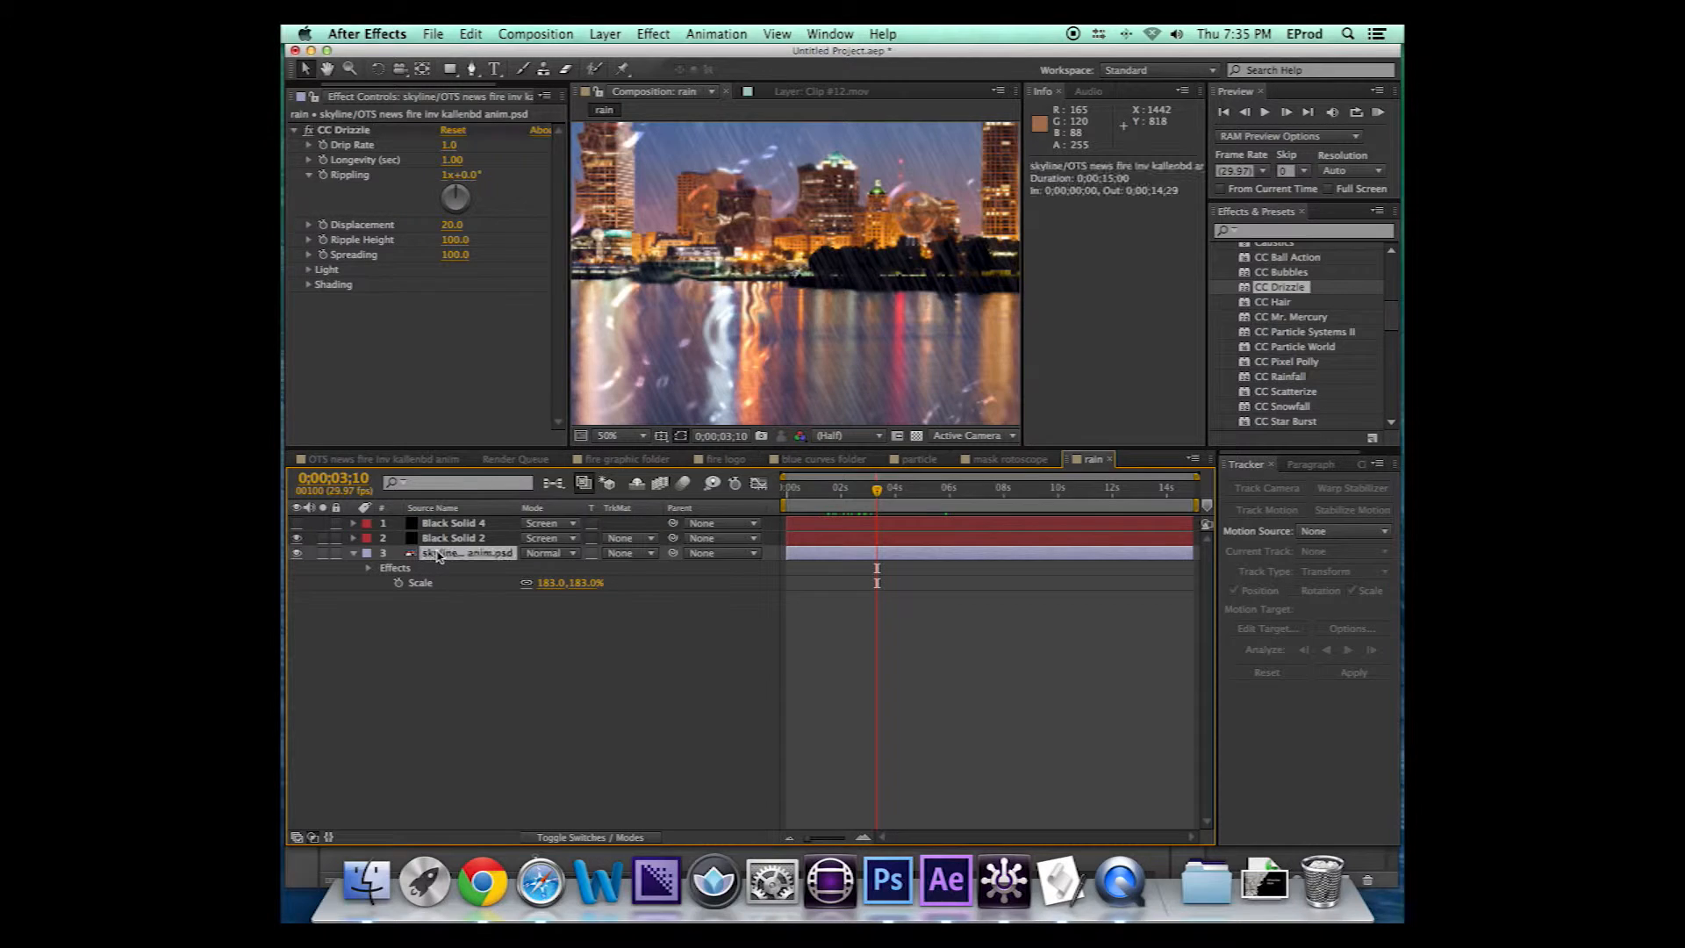
click(472, 68)
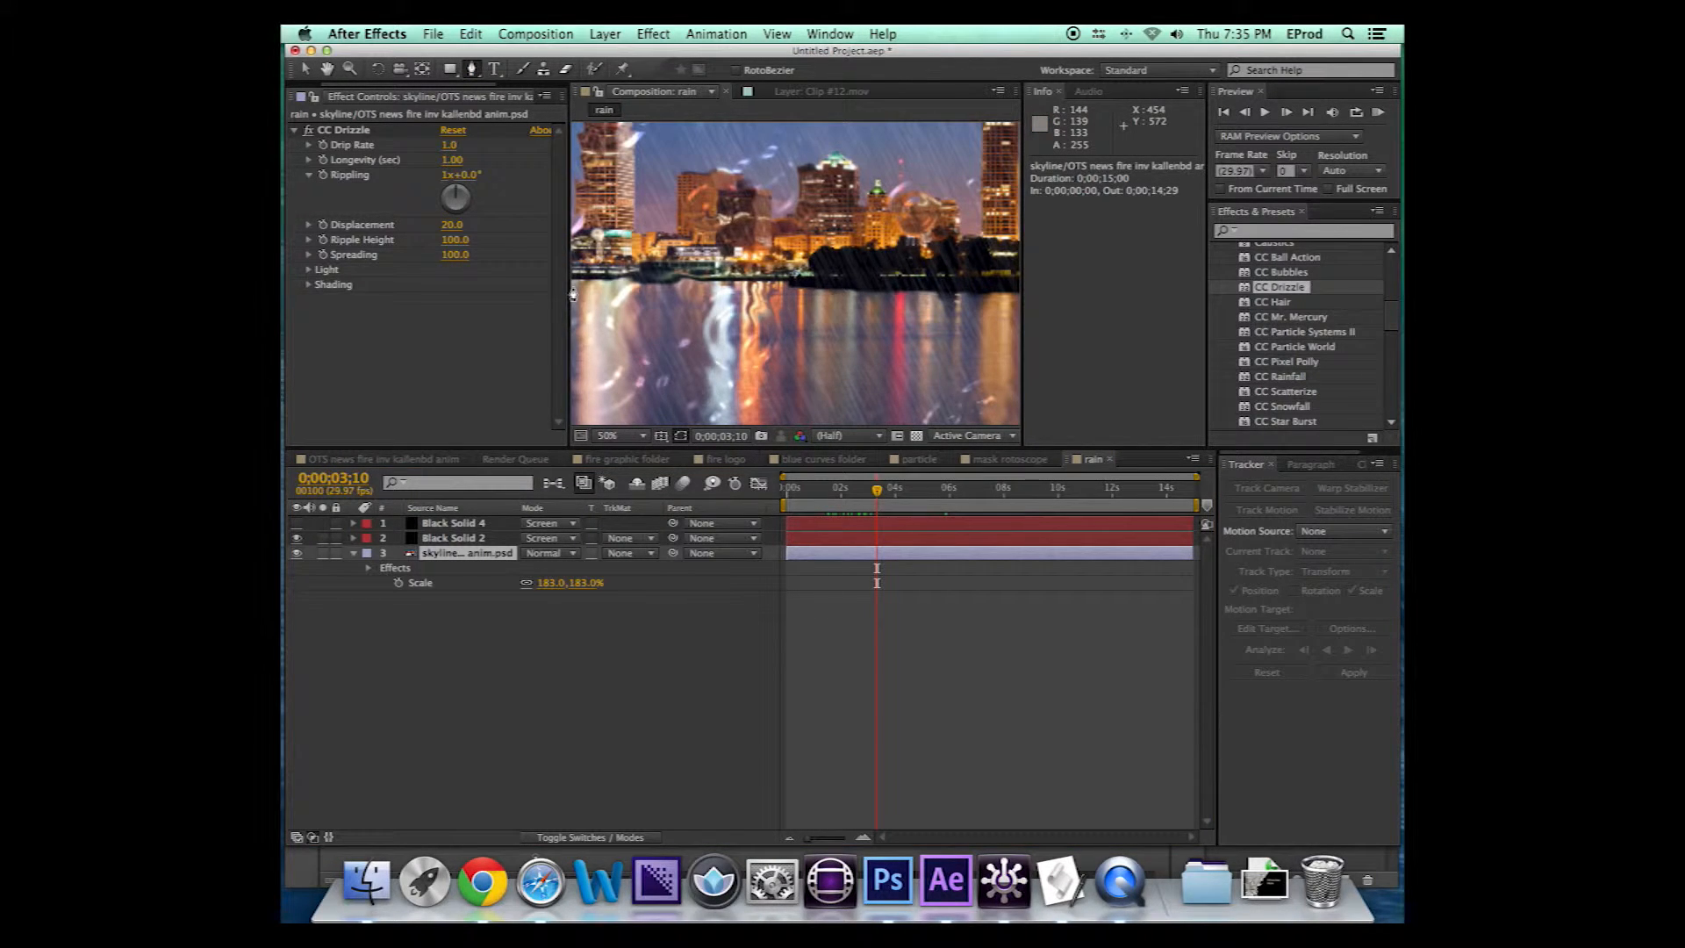
key(period)
click(630, 436)
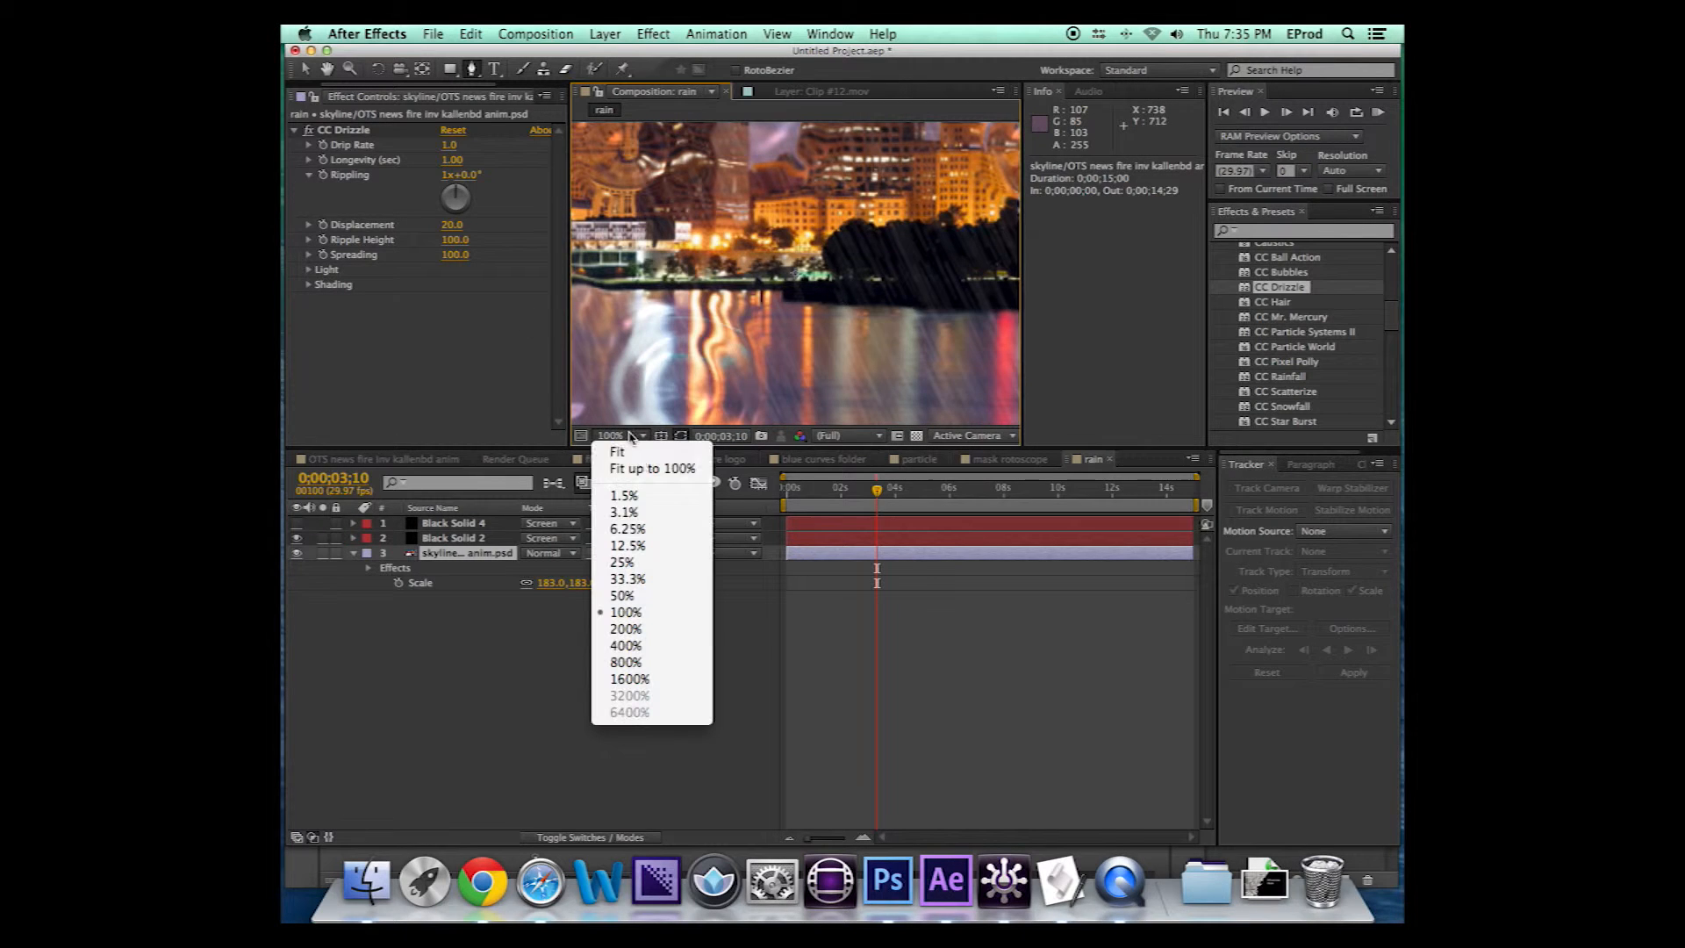
click(653, 470)
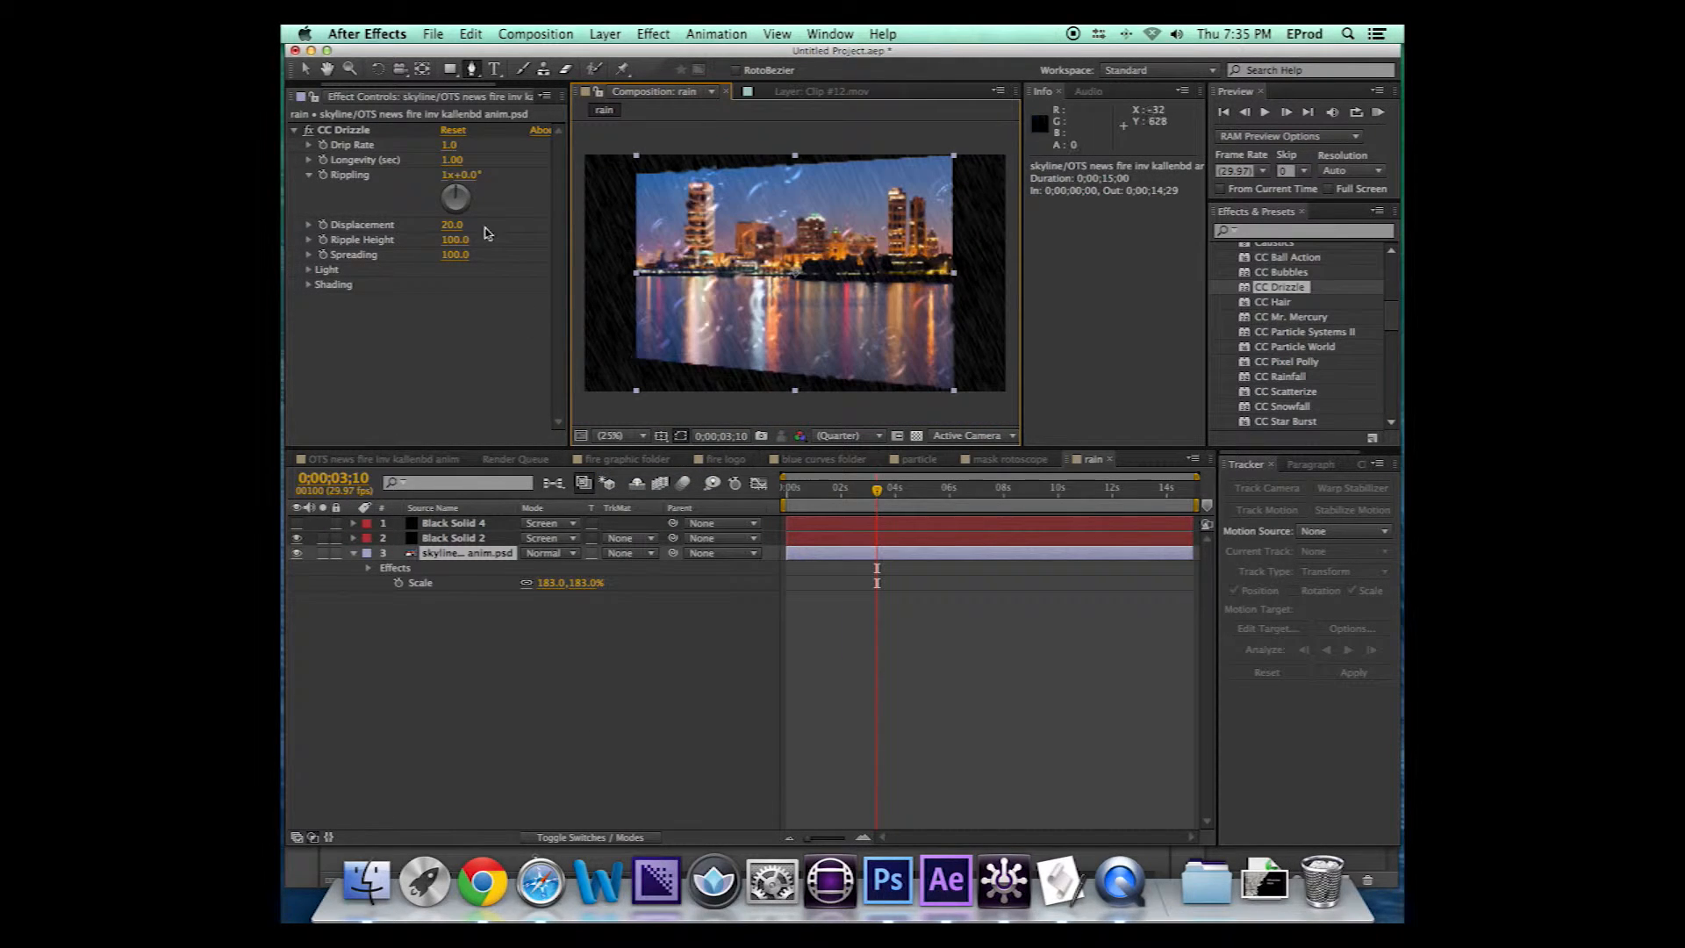
click(631, 278)
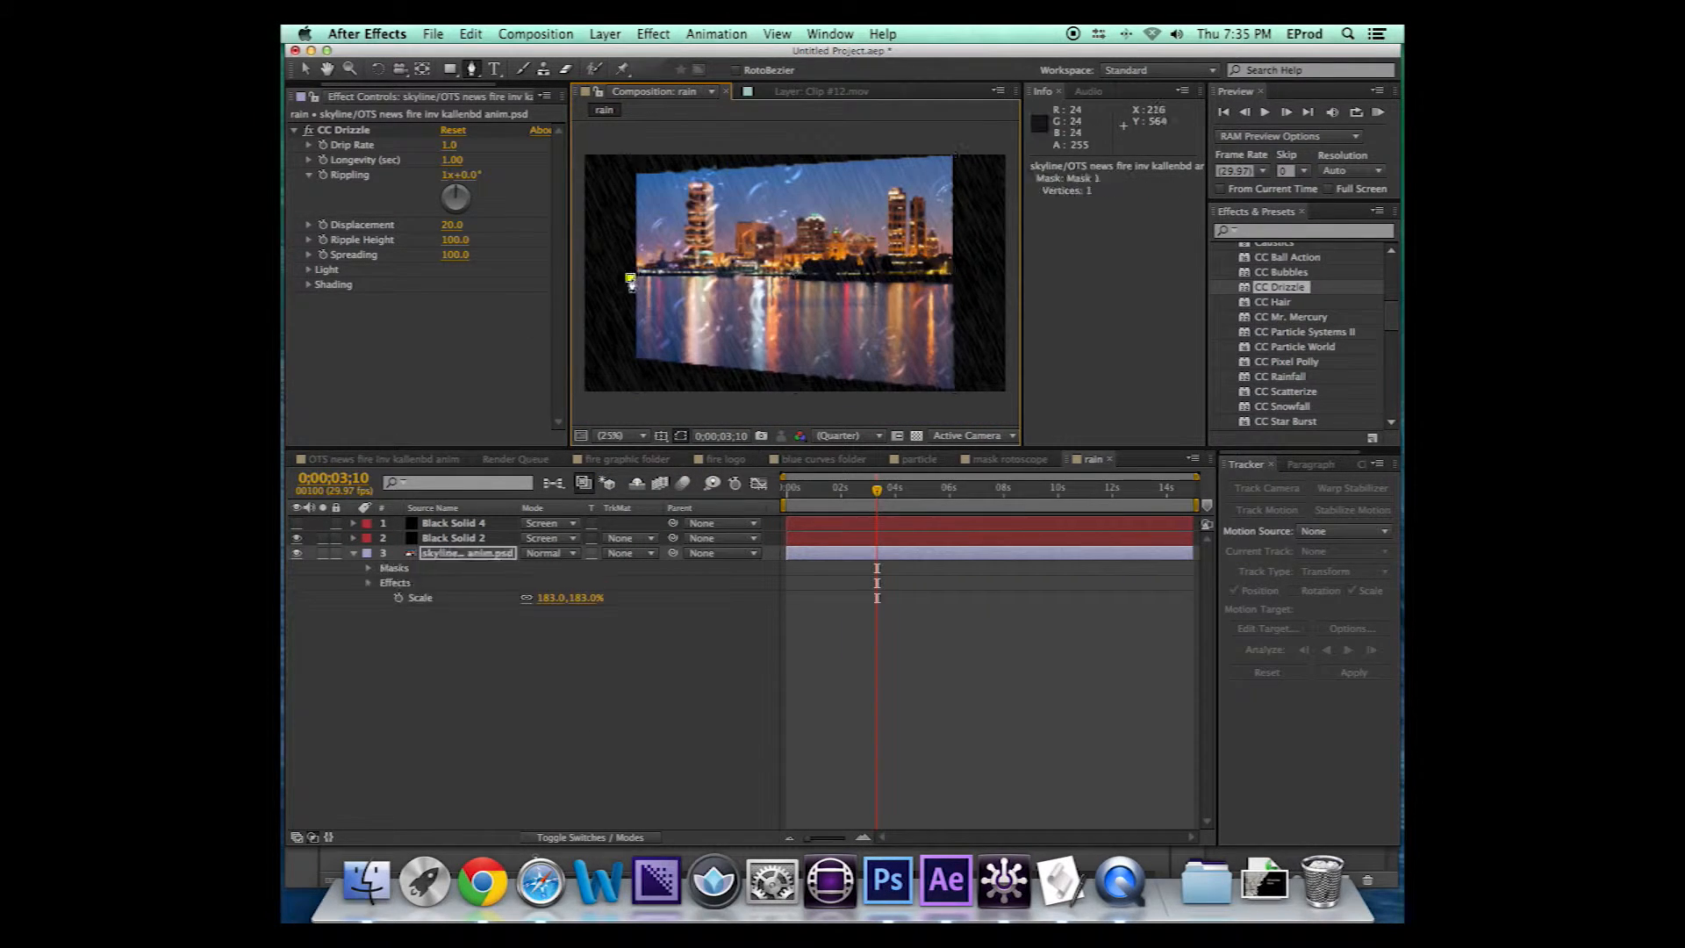
click(955, 284)
click(957, 391)
click(628, 361)
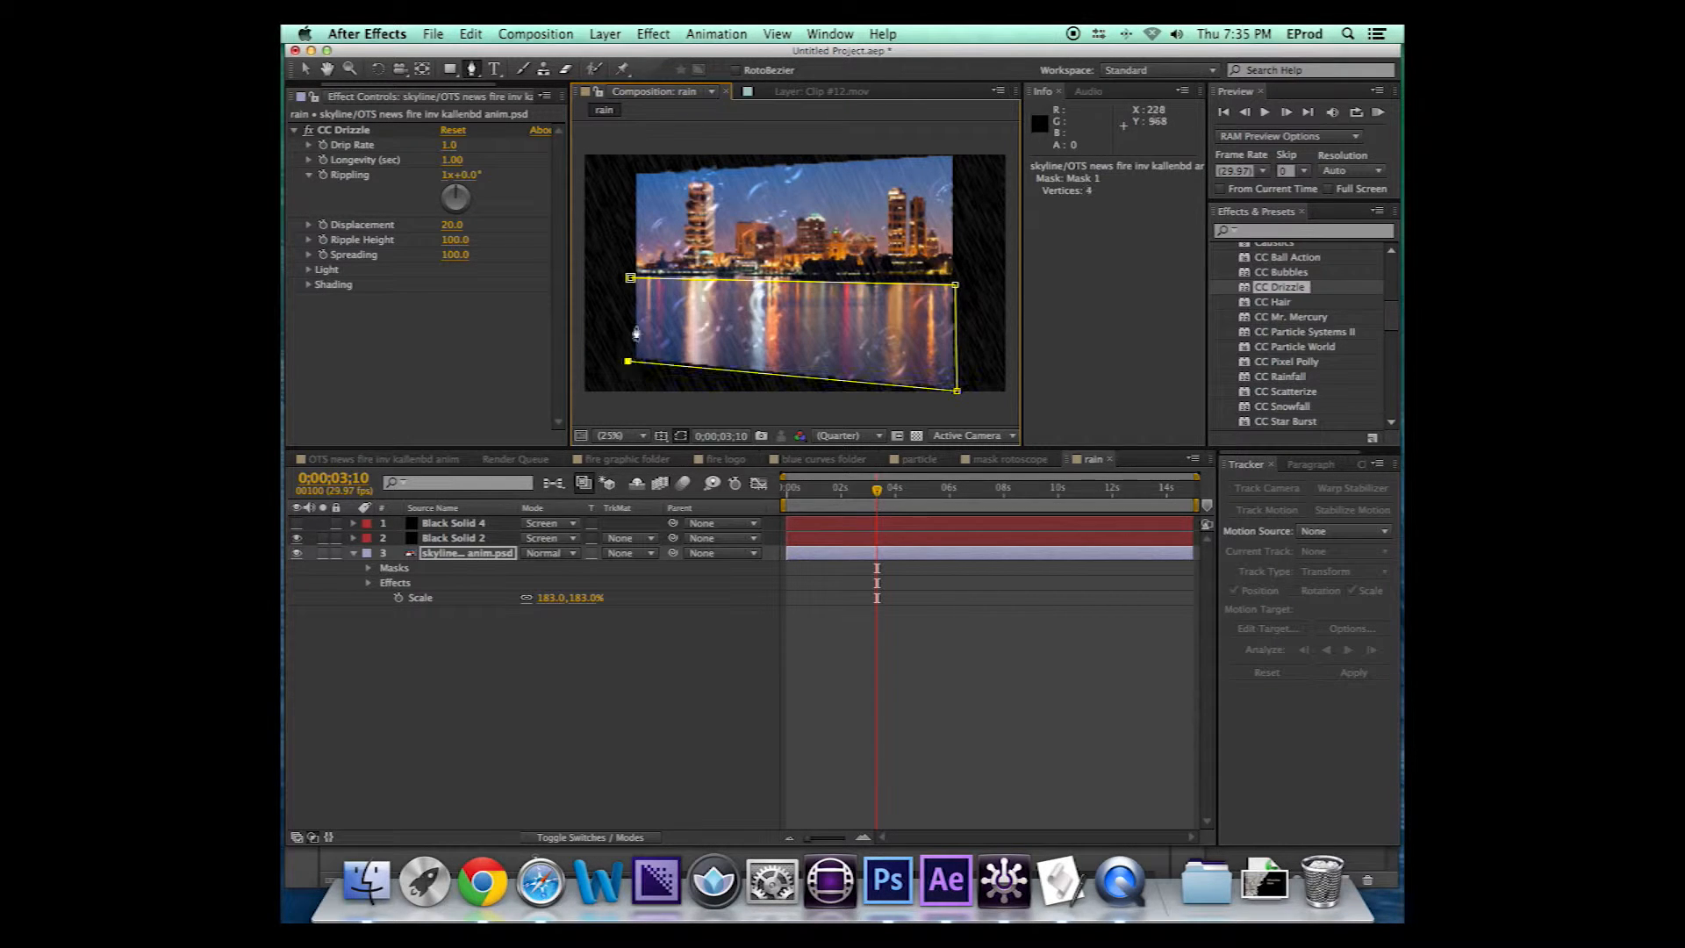
click(630, 279)
click(501, 688)
Make the masked water layer 3D, tilting it back like a ground plane, and scale it to 356%
click(449, 554)
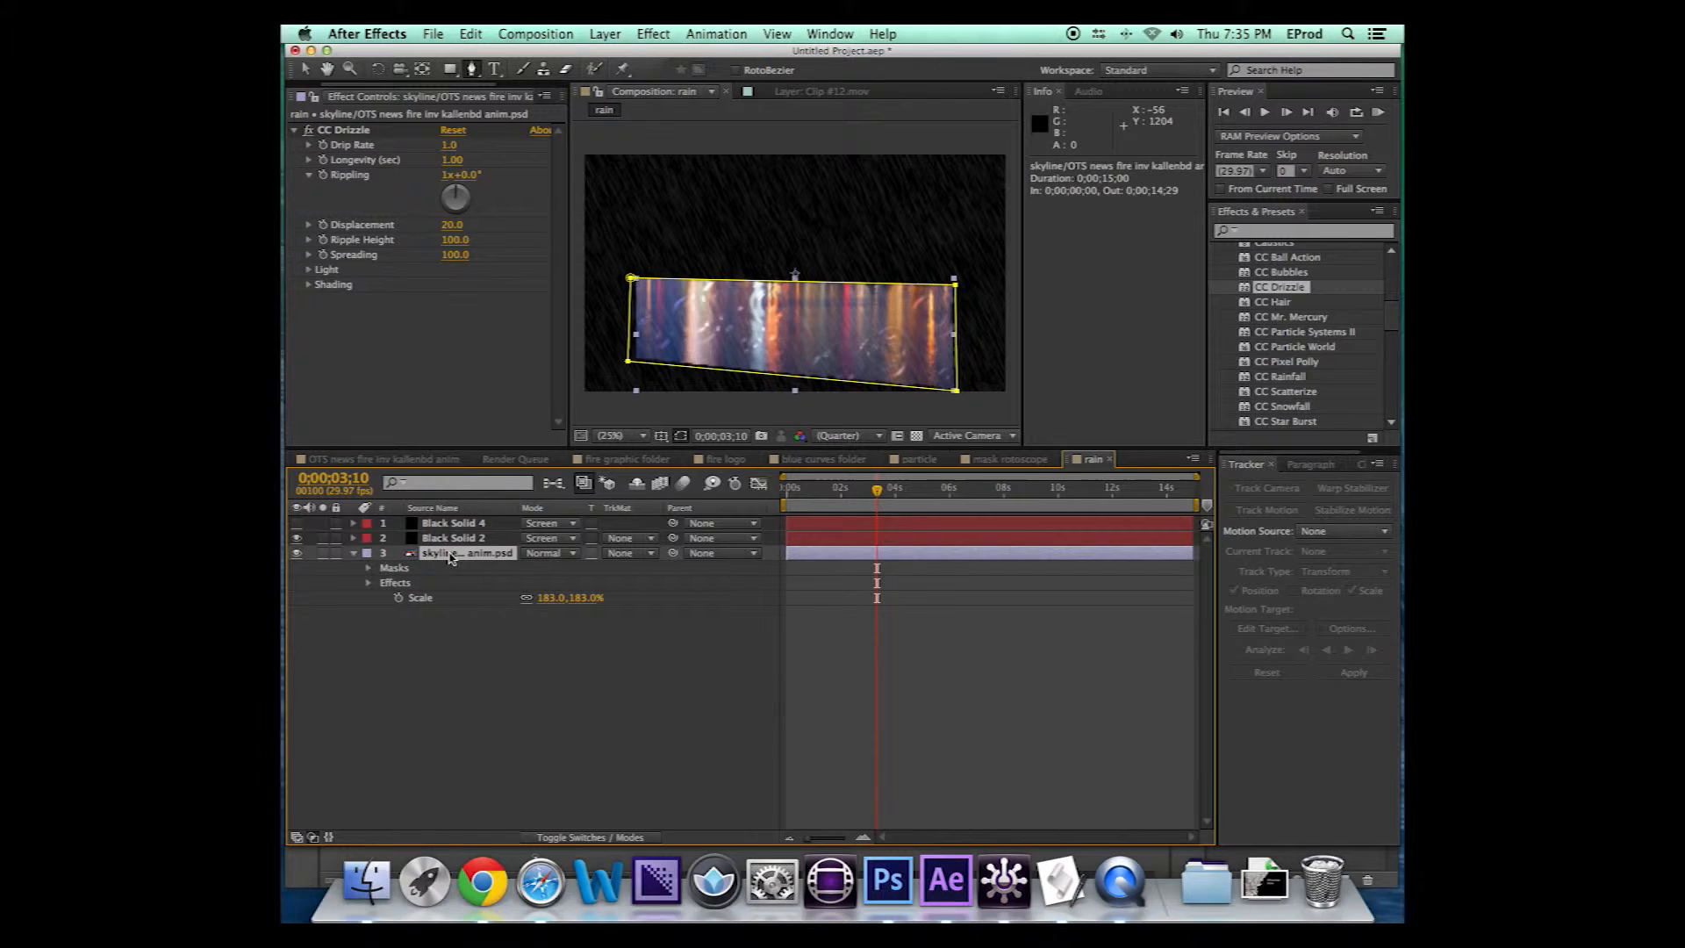
click(603, 830)
click(618, 554)
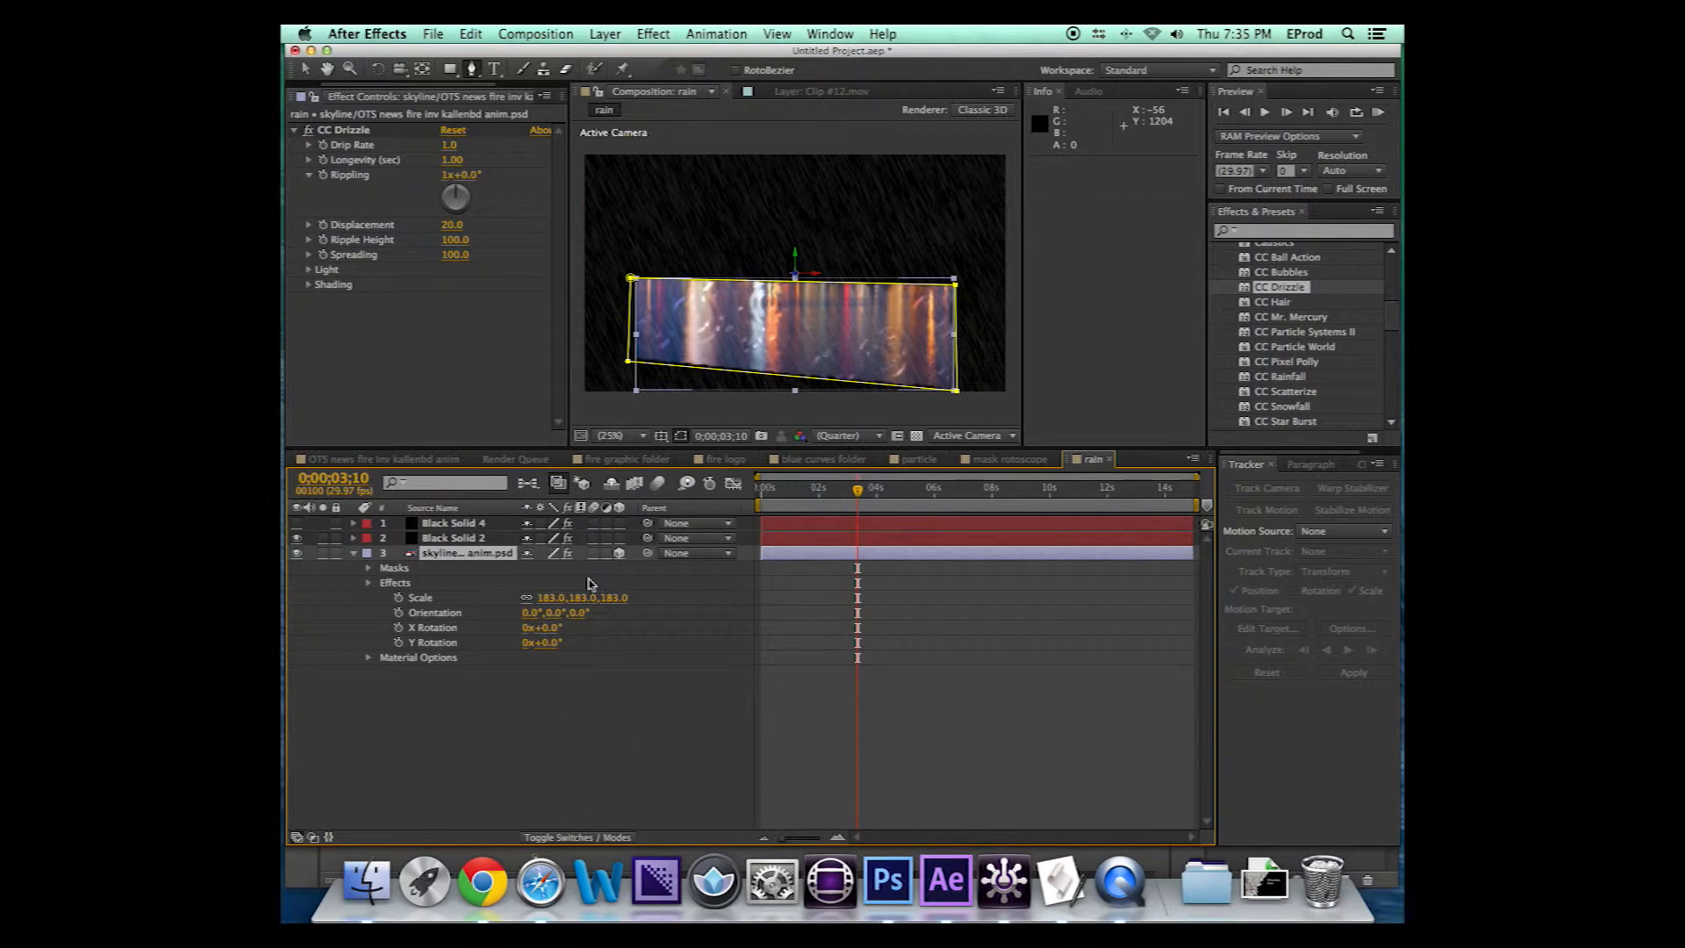
key(r)
mouse_move(551, 598)
mouse_down()
mouse_move(553, 621)
mouse_move(527, 584)
mouse_move(494, 583)
mouse_move(551, 579)
mouse_move(576, 601)
mouse_up()
key(s)
click(449, 554)
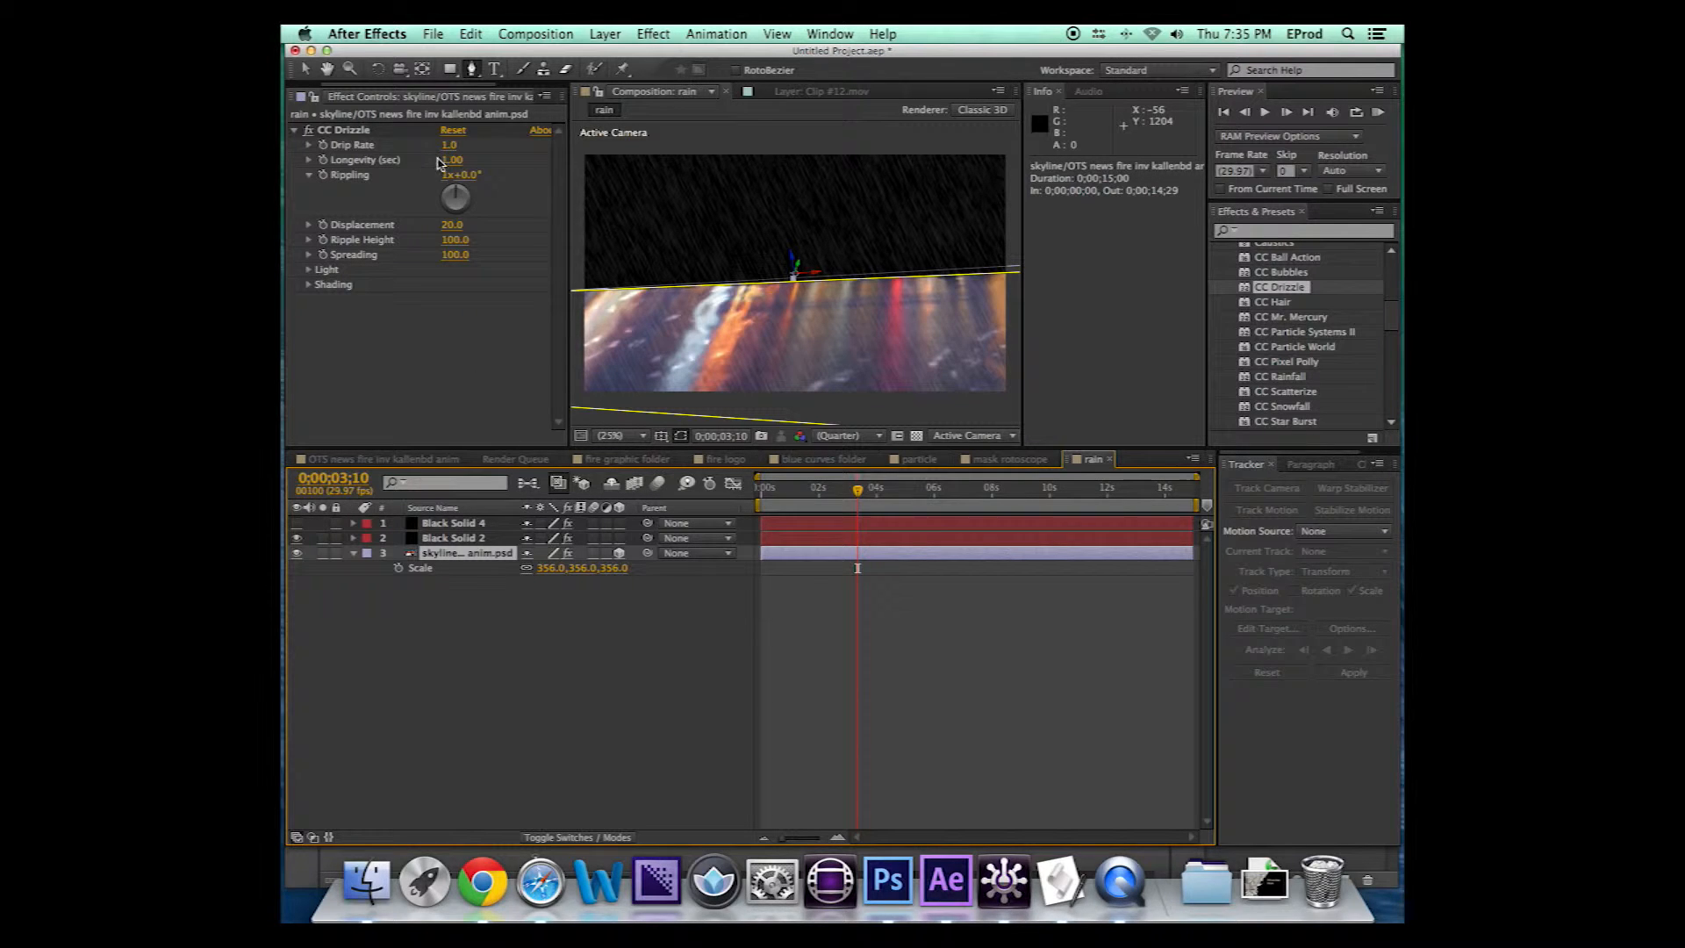
Set CC Drizzle's Ripple Height to 85 and Spreading to 58 on the water layer, and play back the ripples
drag(454, 239, 420, 257)
key(space)
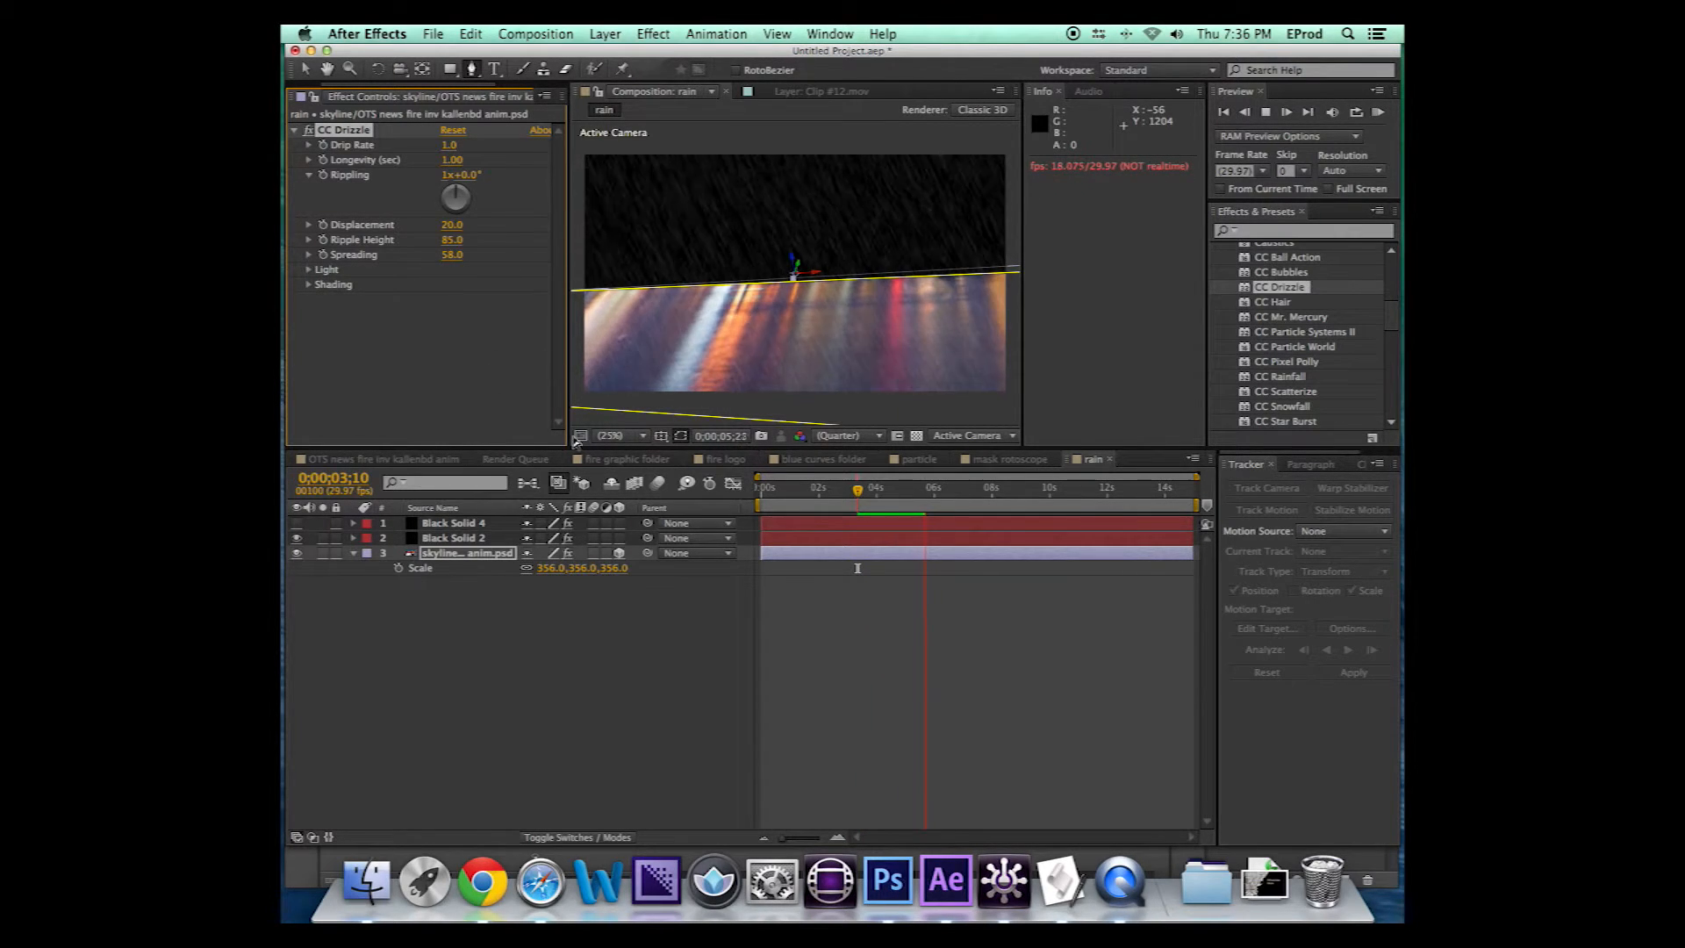
key(space)
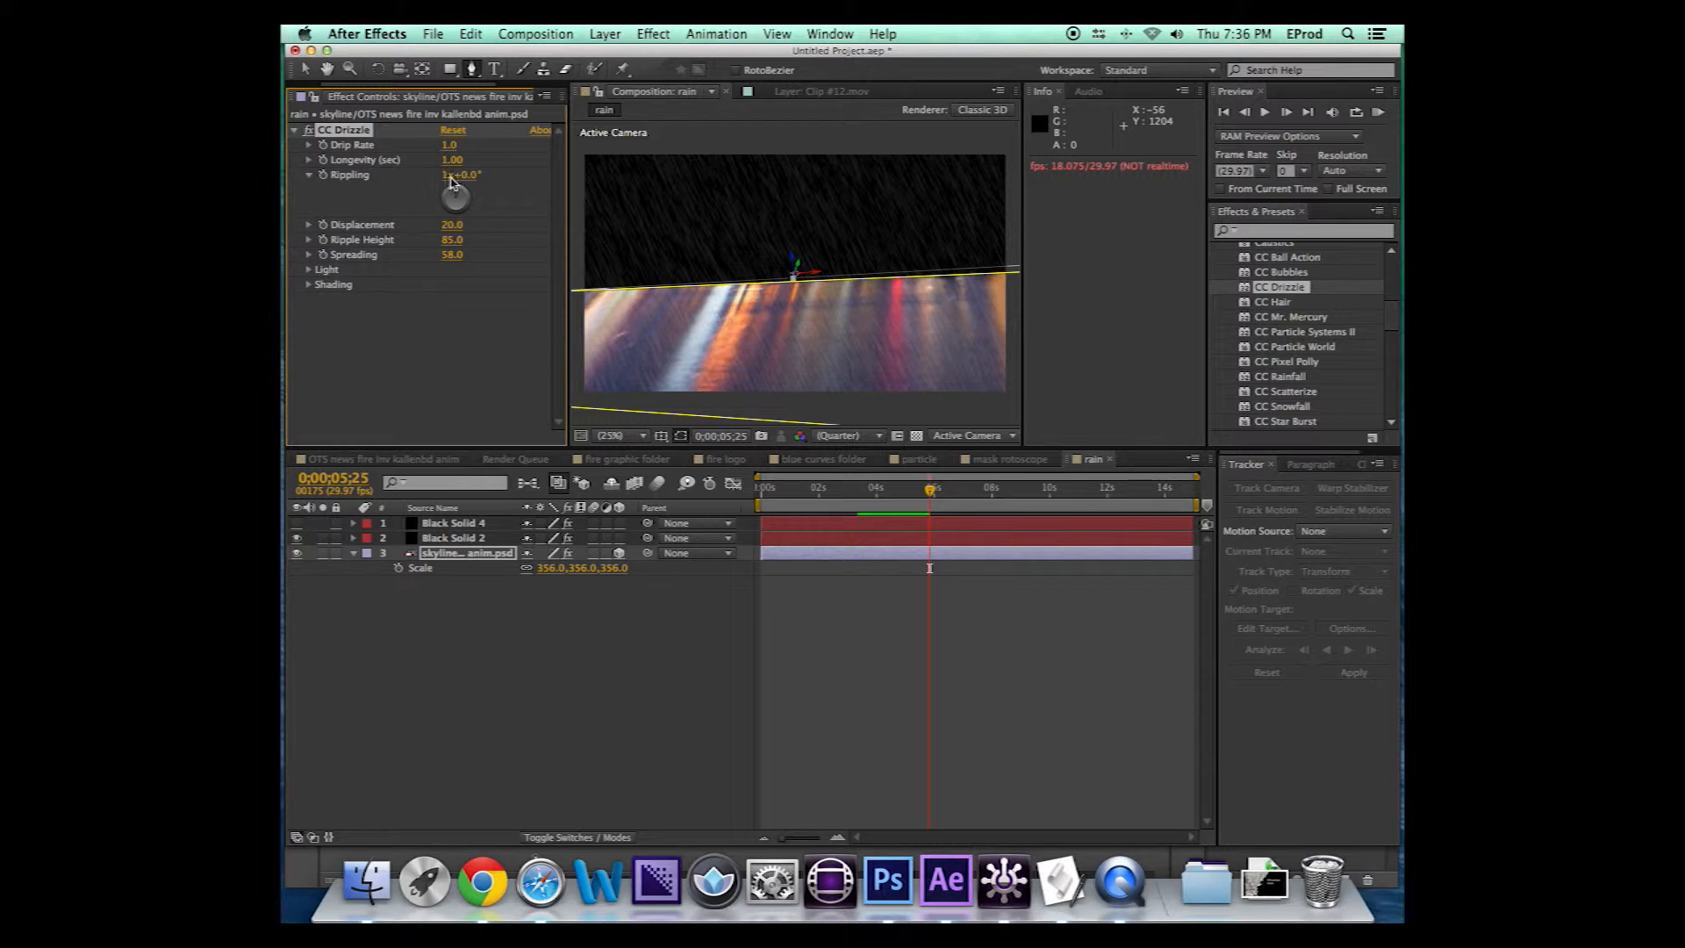
Set CC Drizzle's Rippling to 1x+1.0° and Drip Rate to 11.3, and play back the denser ripples
drag(465, 181, 472, 147)
drag(452, 147, 1102, 121)
key(space)
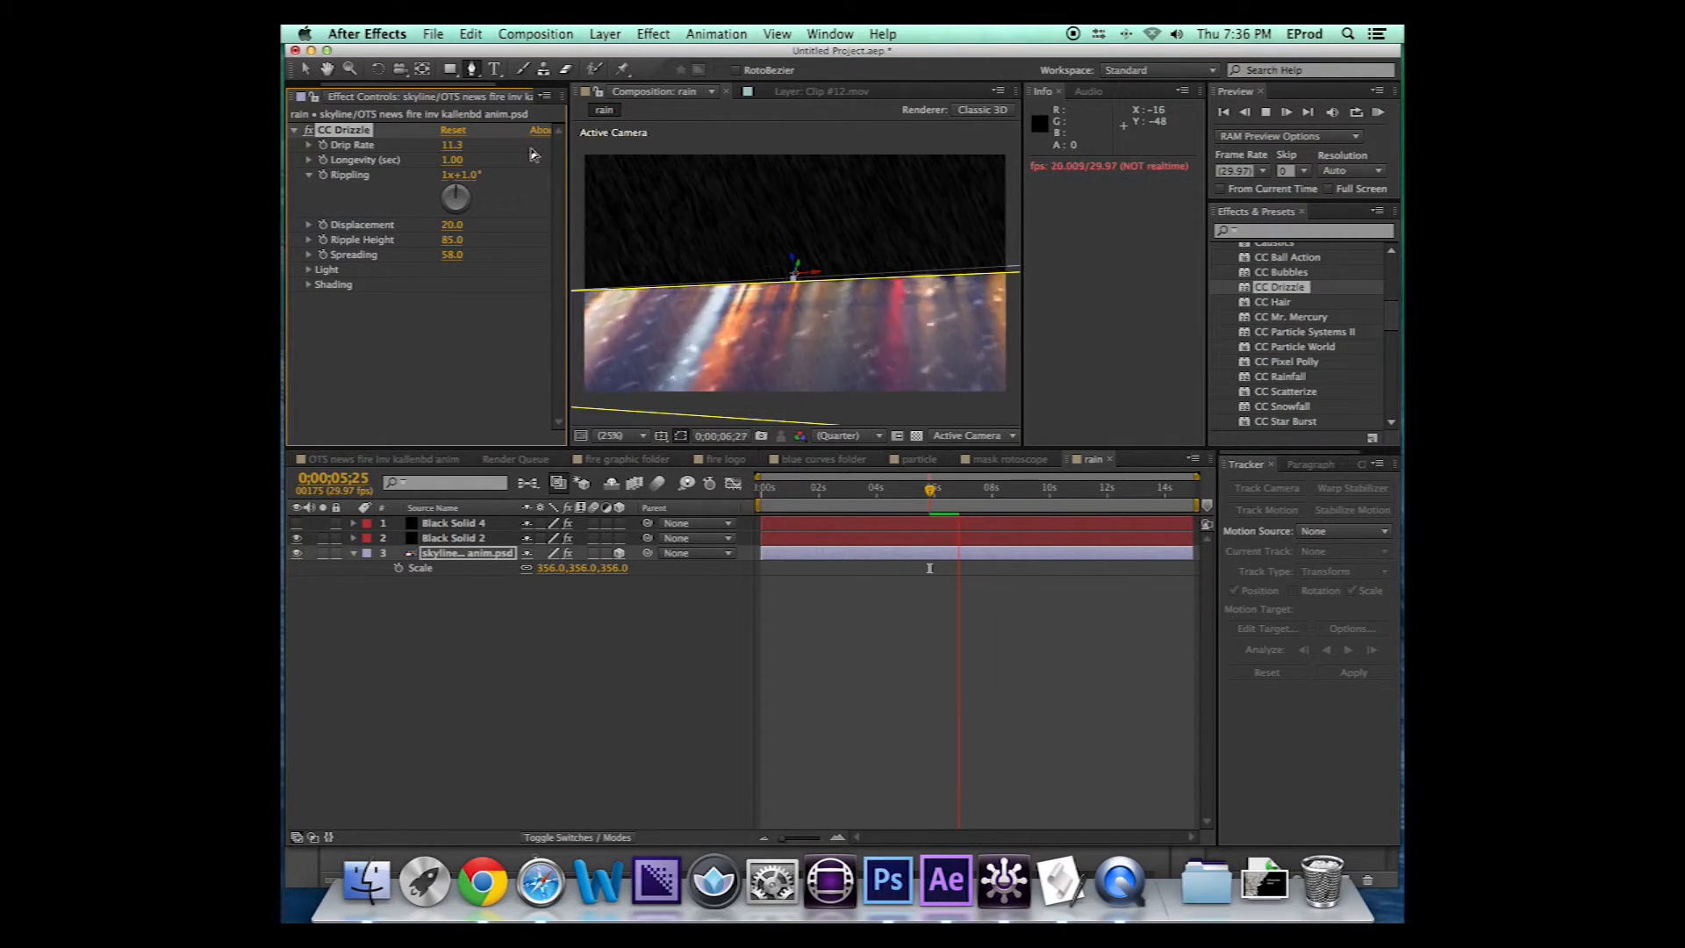
click(486, 575)
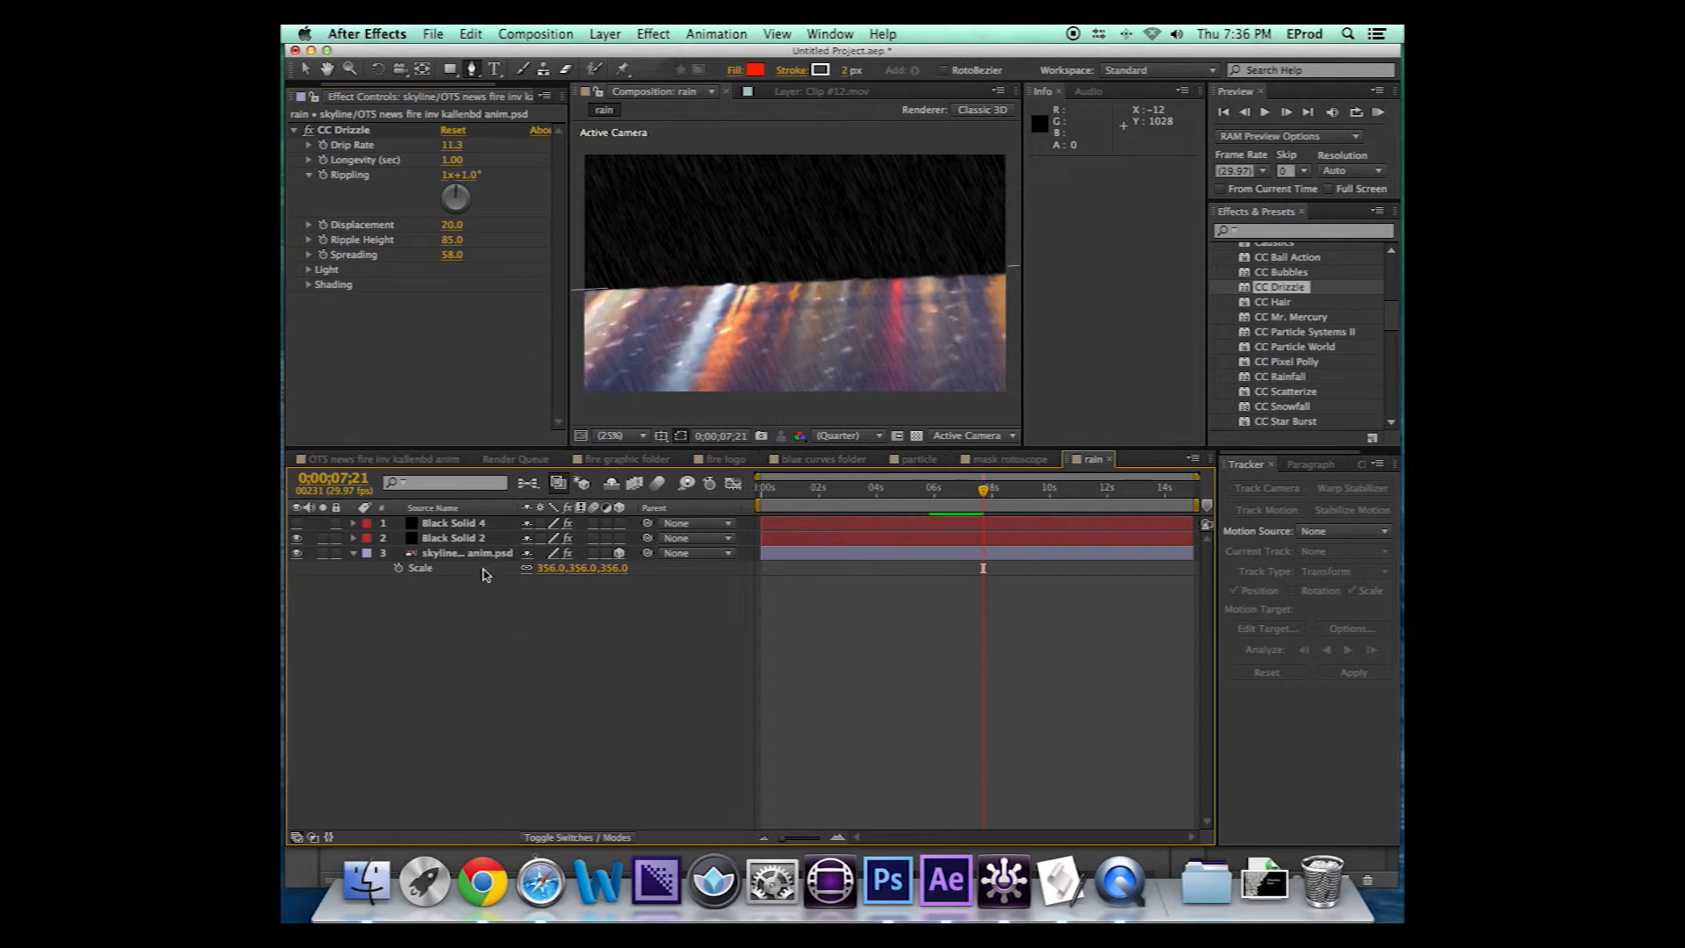
Duplicate the water layer and turn the copy into a 2D layer without its mask
click(466, 554)
key(super+d)
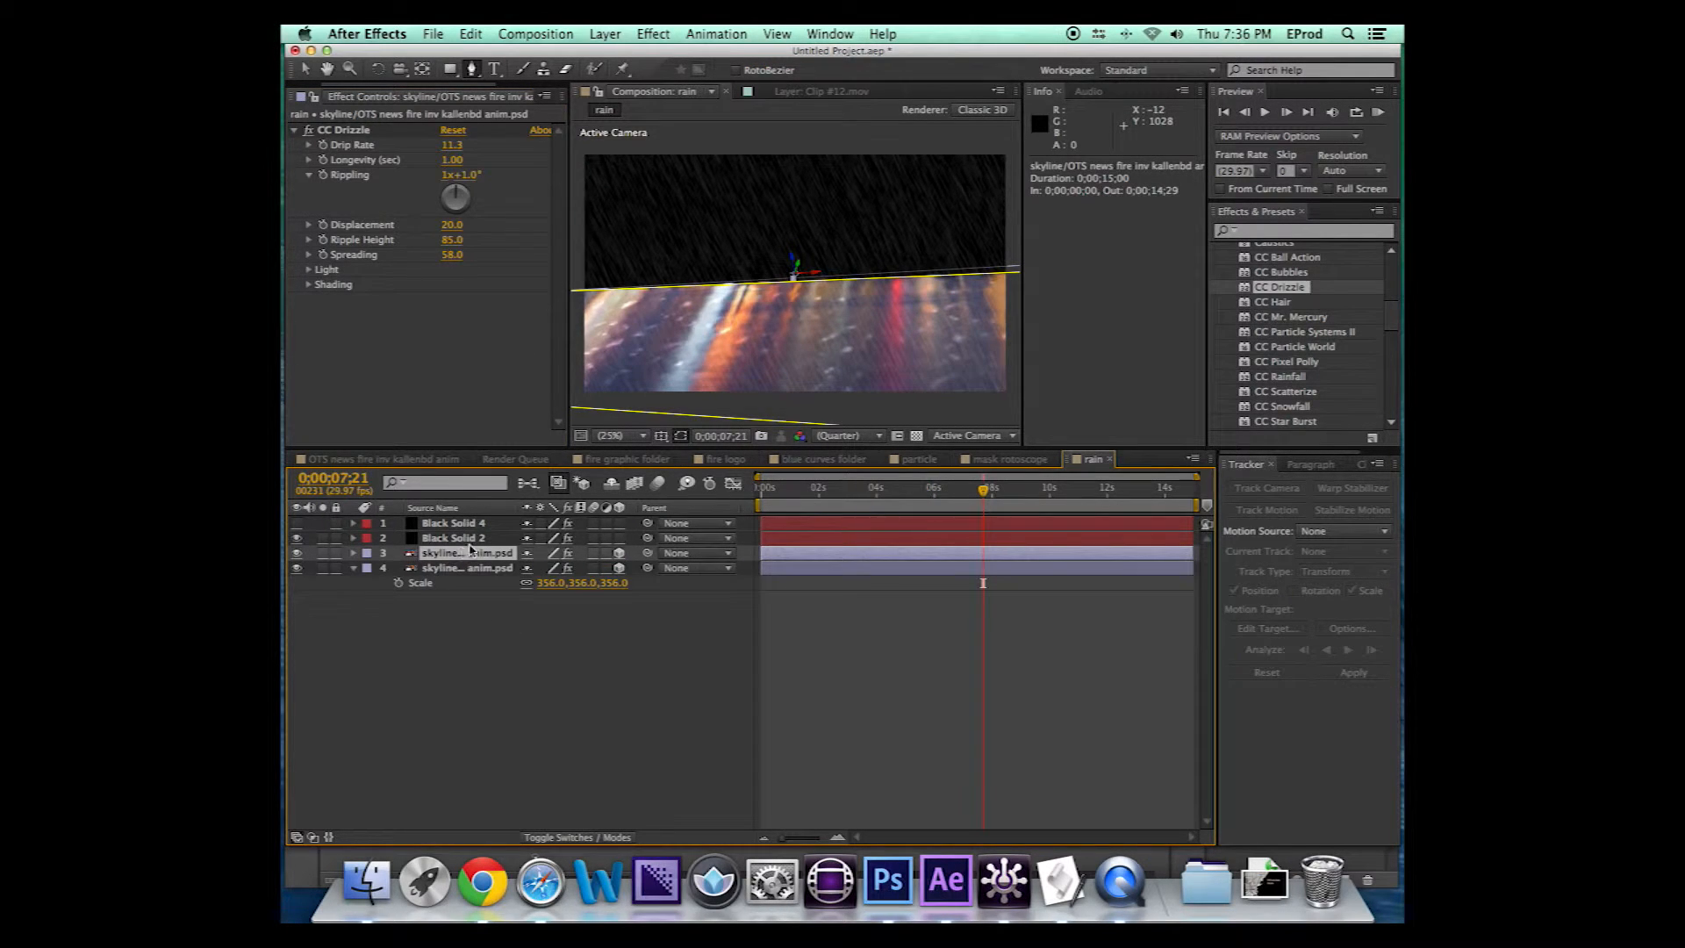
click(619, 553)
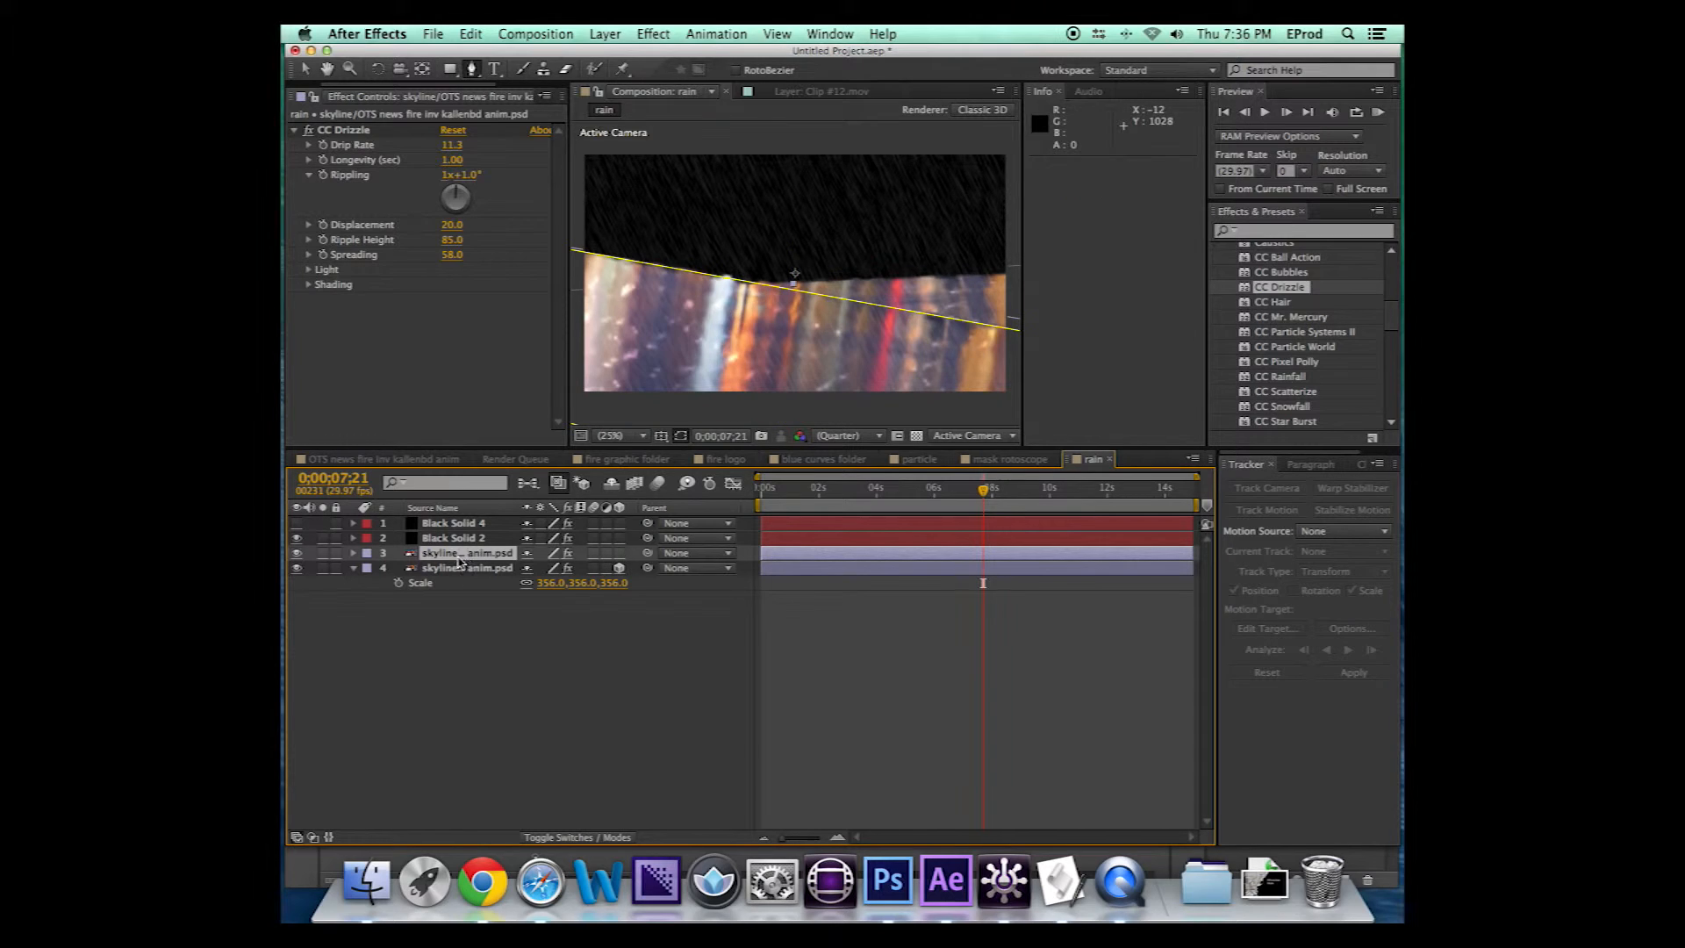
click(413, 570)
key(Delete)
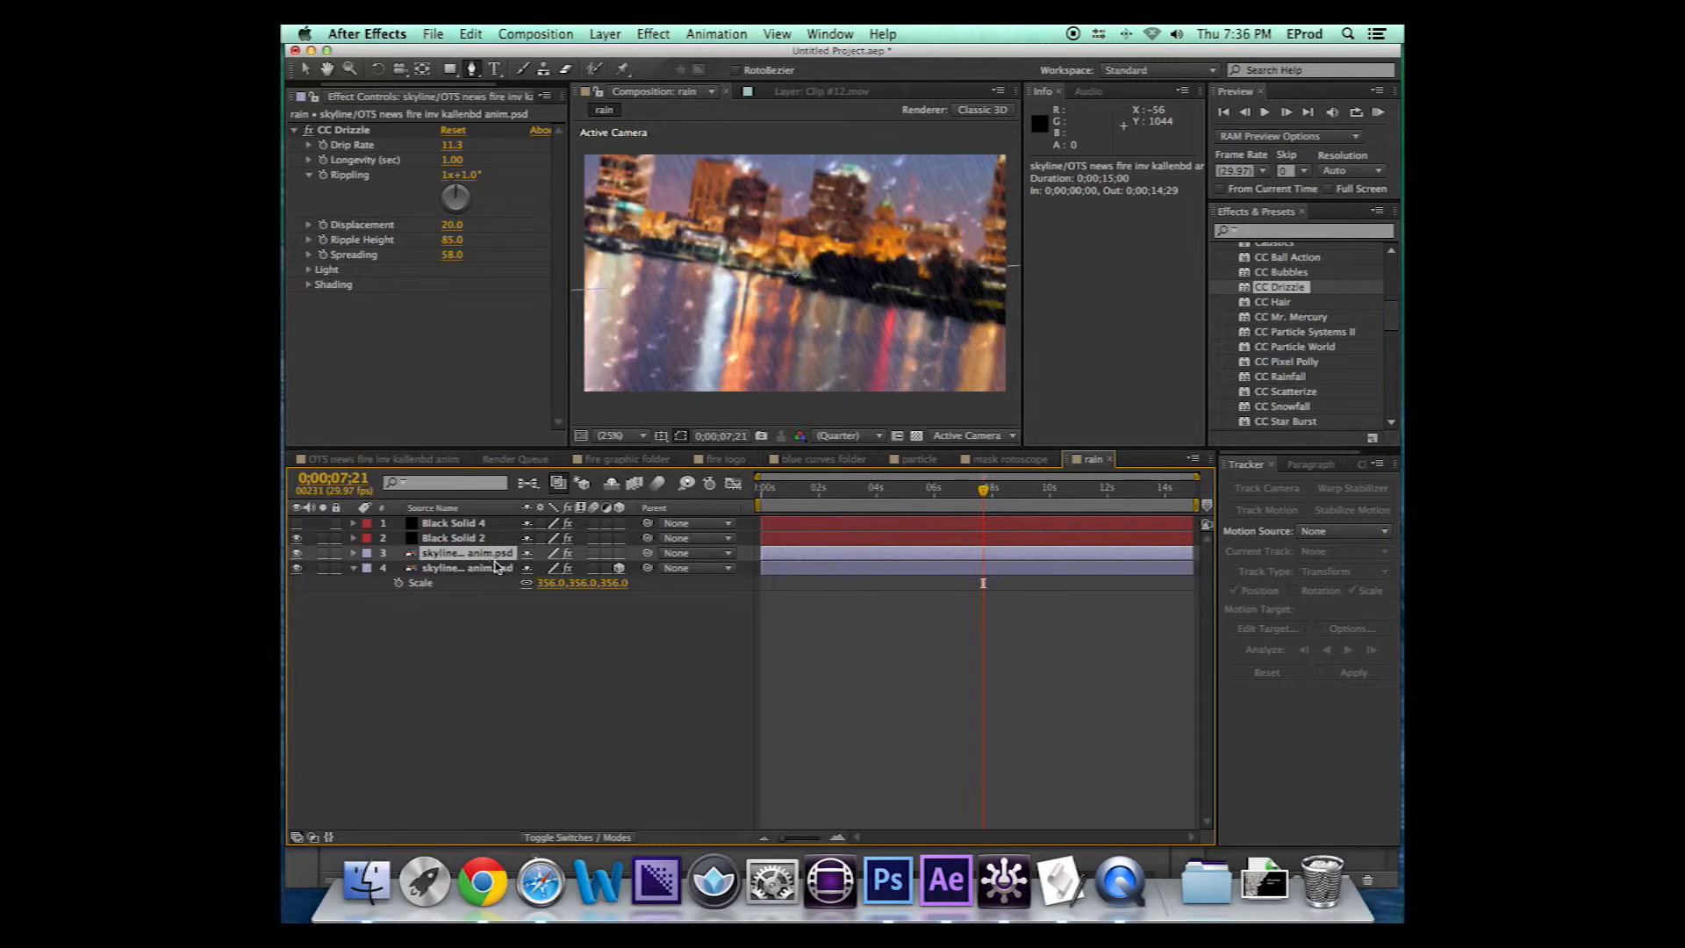
Reset the unmasked skyline copy's transform and move it below the 3D water layer in the stack
click(348, 554)
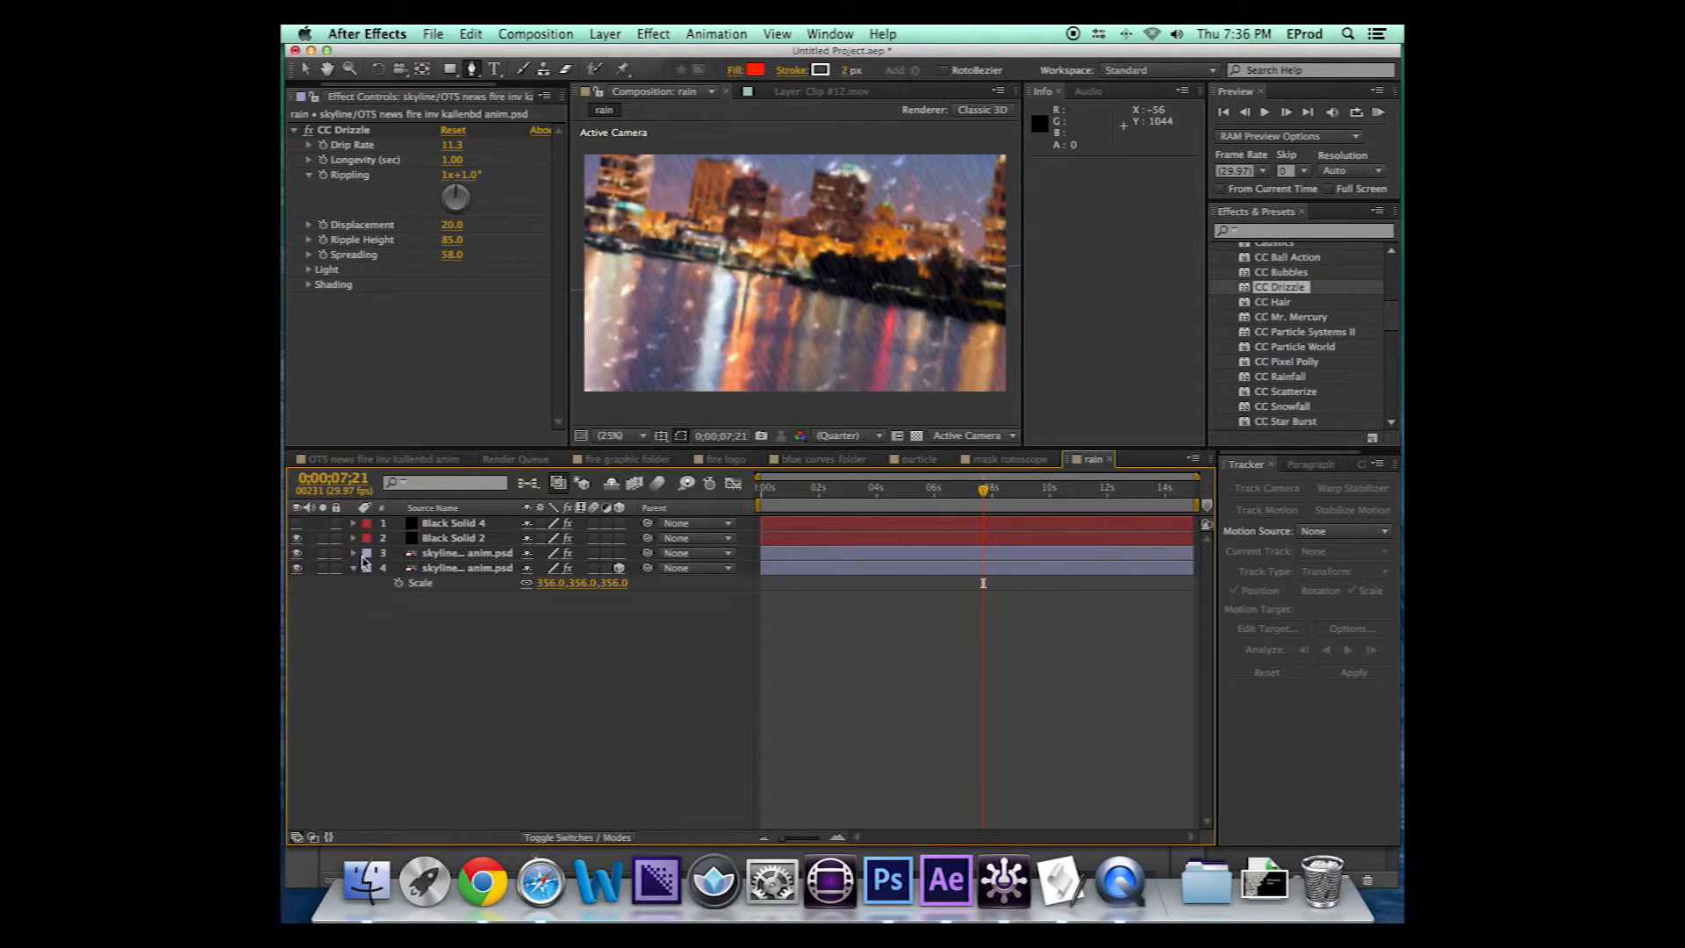
click(354, 554)
click(533, 584)
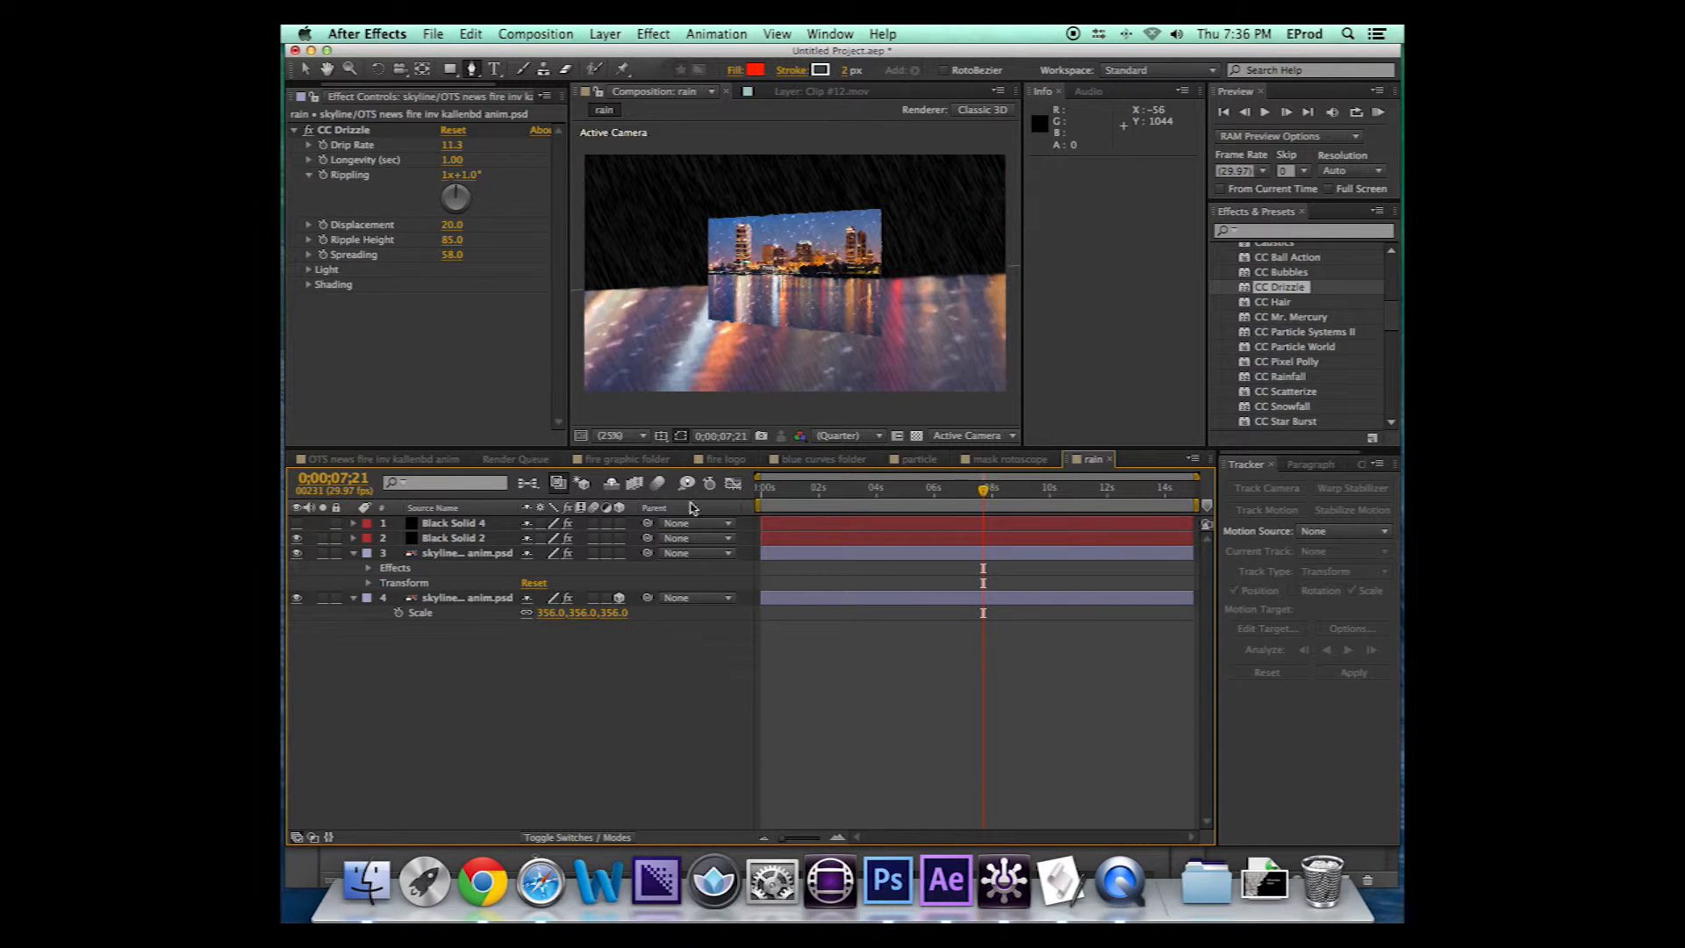
click(452, 566)
drag(451, 562, 448, 631)
Scale the unmasked skyline copy to 288% and reposition it to 936, 620 behind the water
key(s)
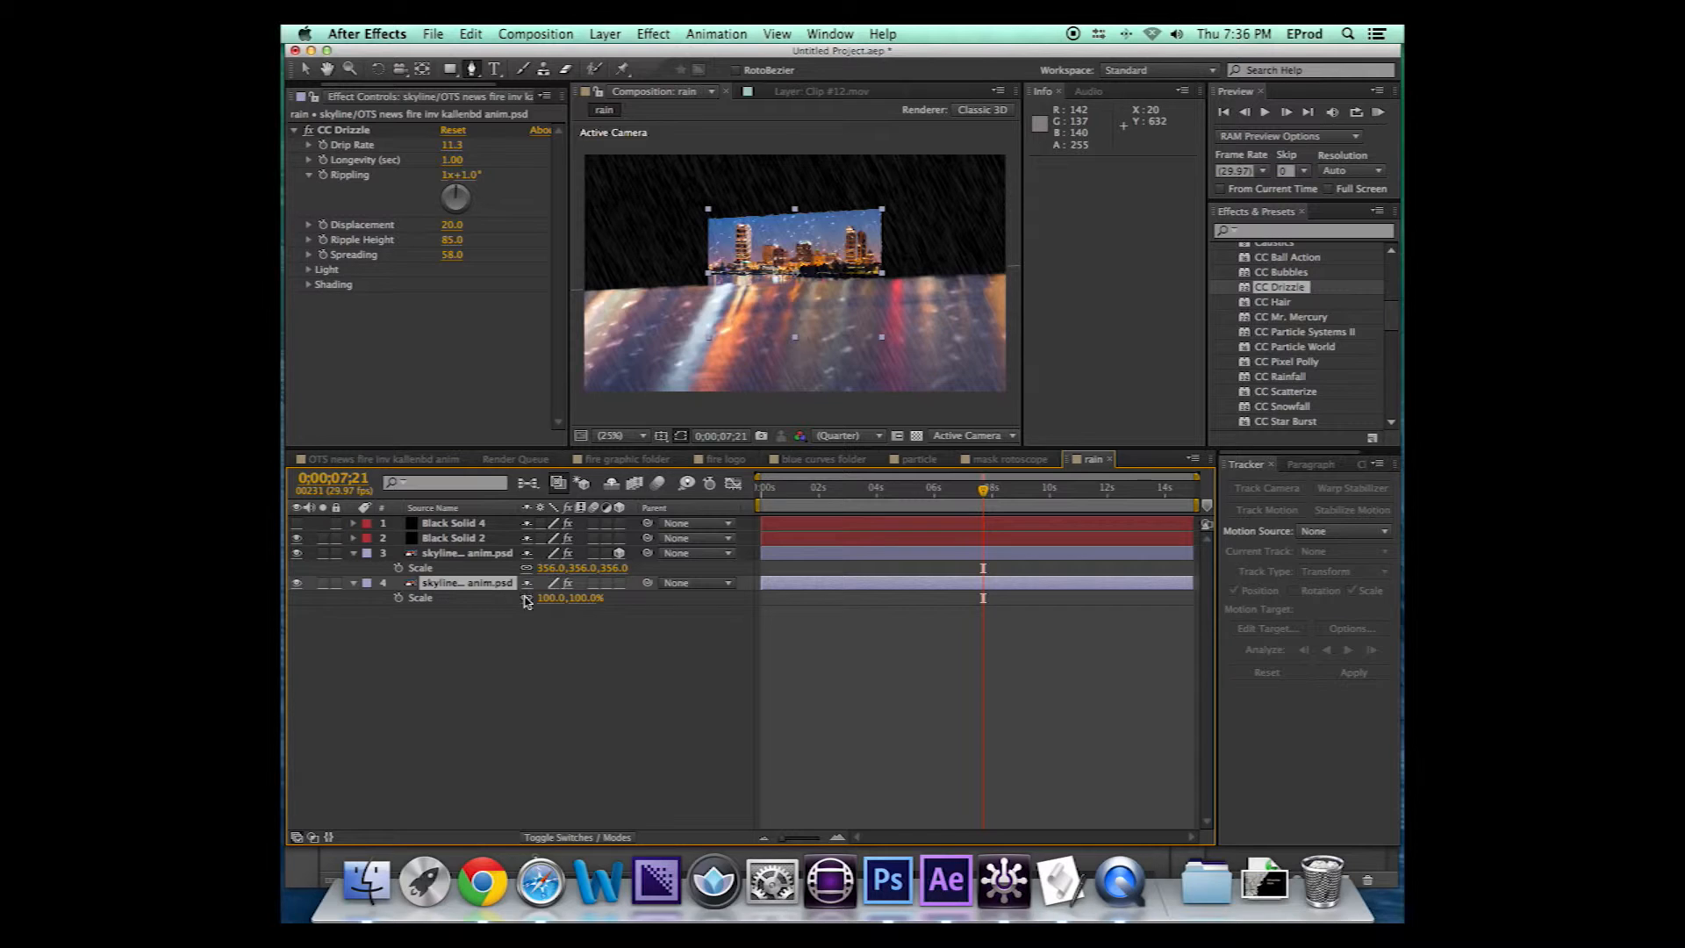
drag(548, 598, 755, 314)
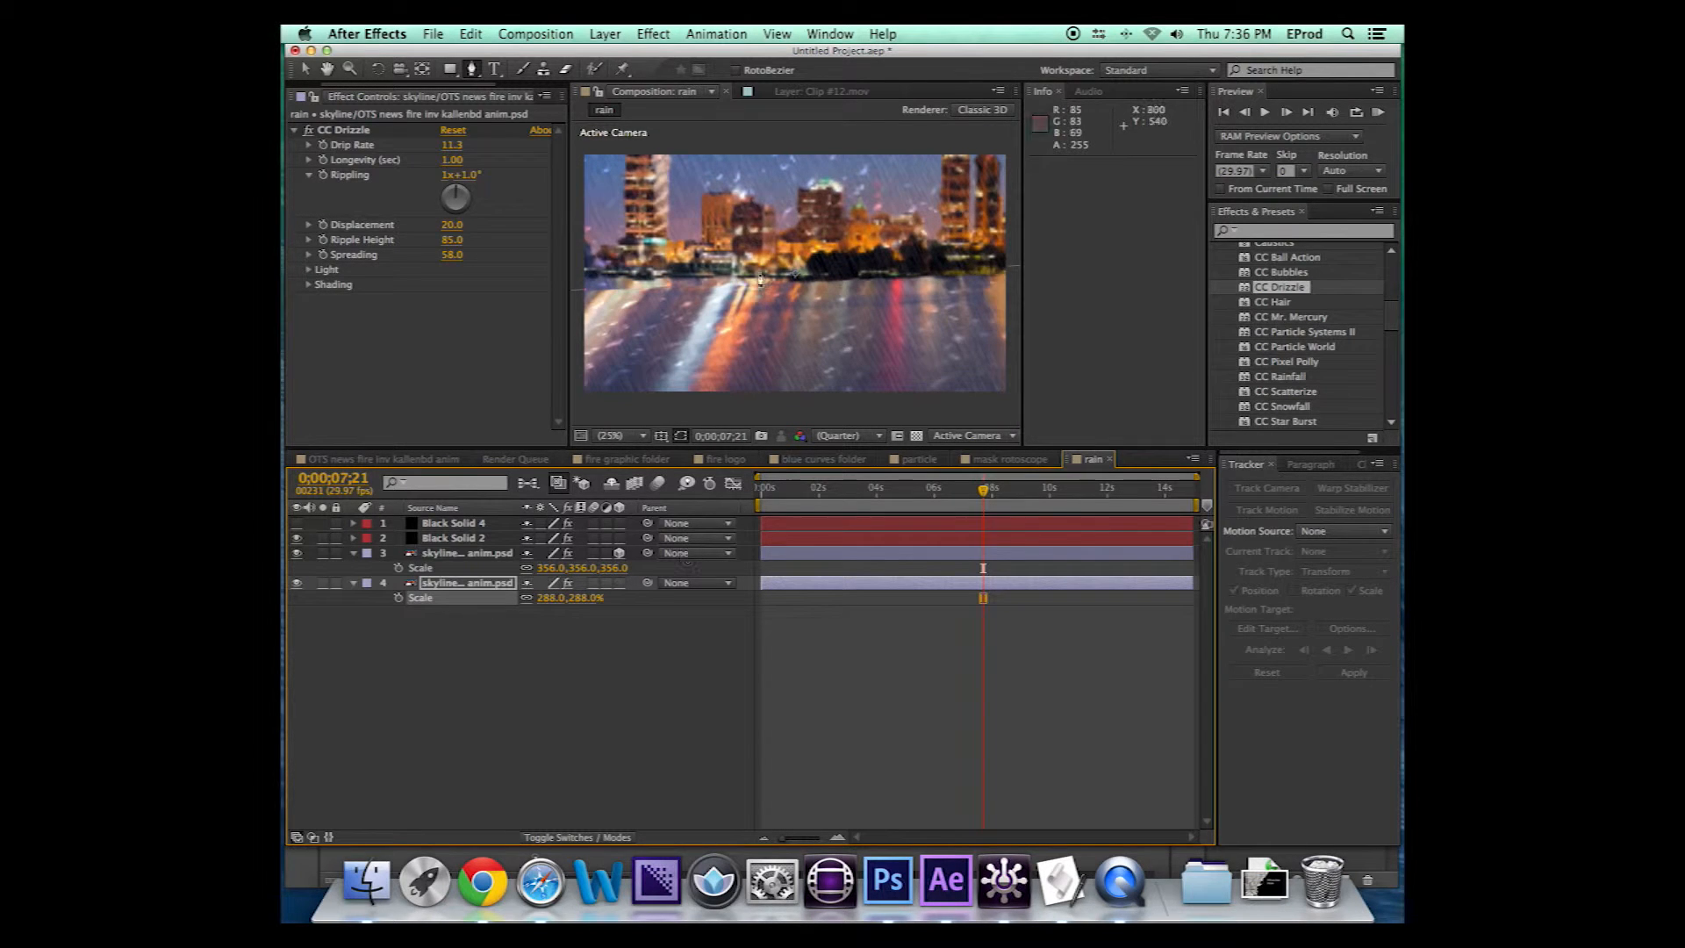
drag(757, 226, 765, 255)
key(space)
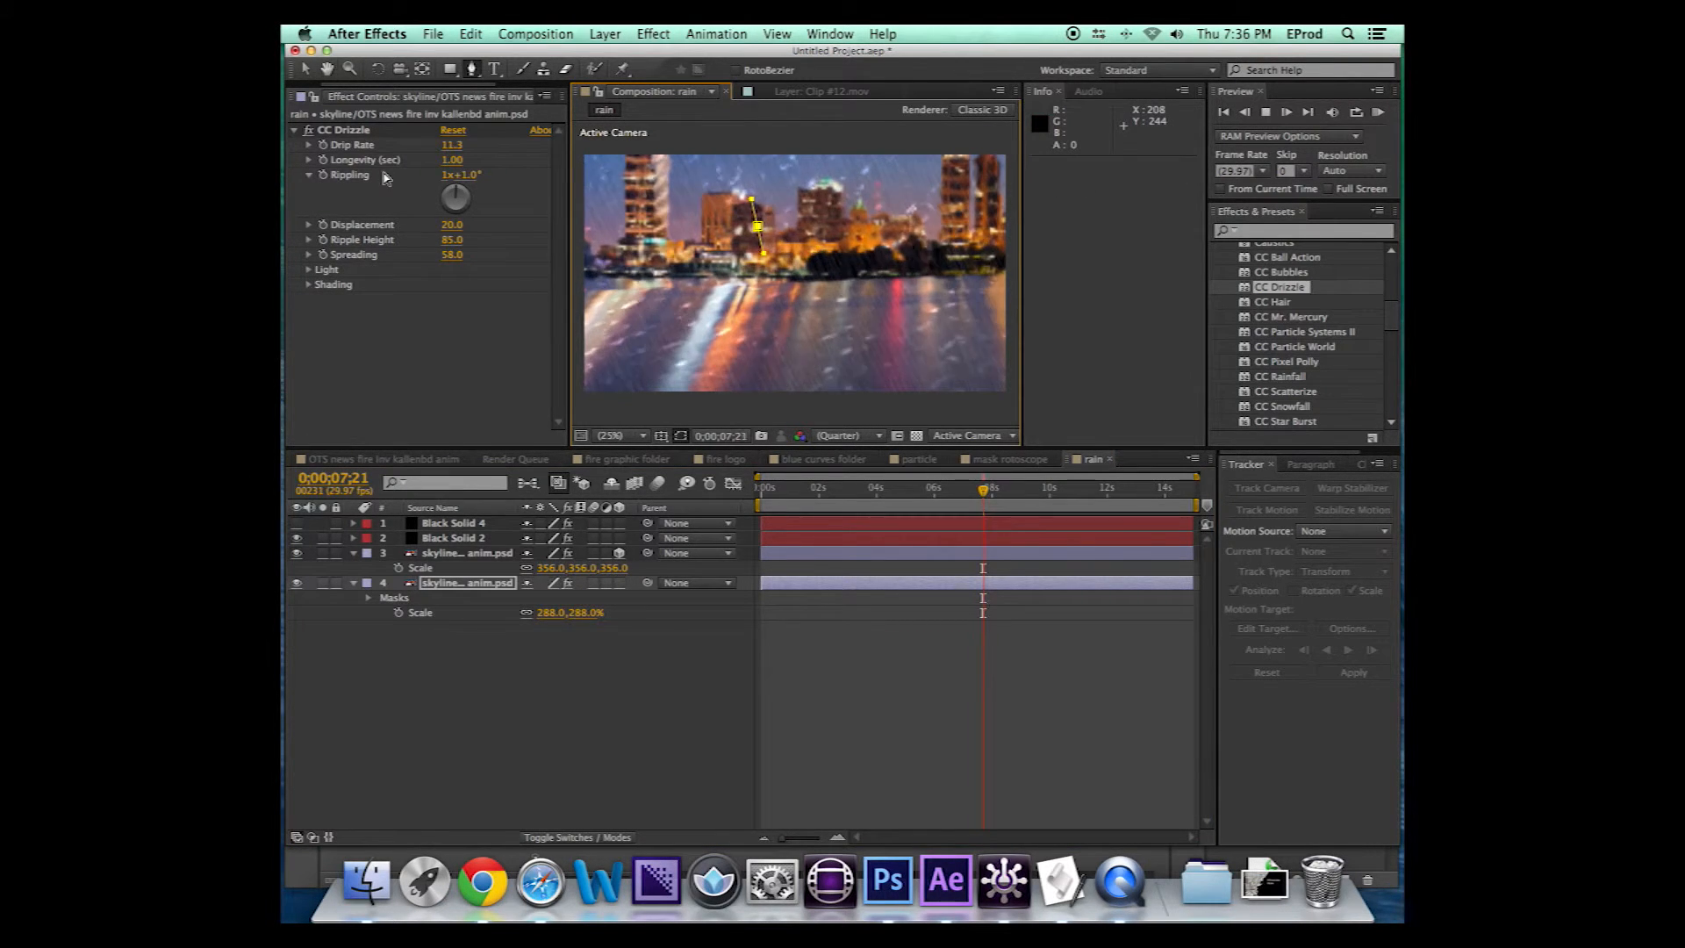
click(301, 71)
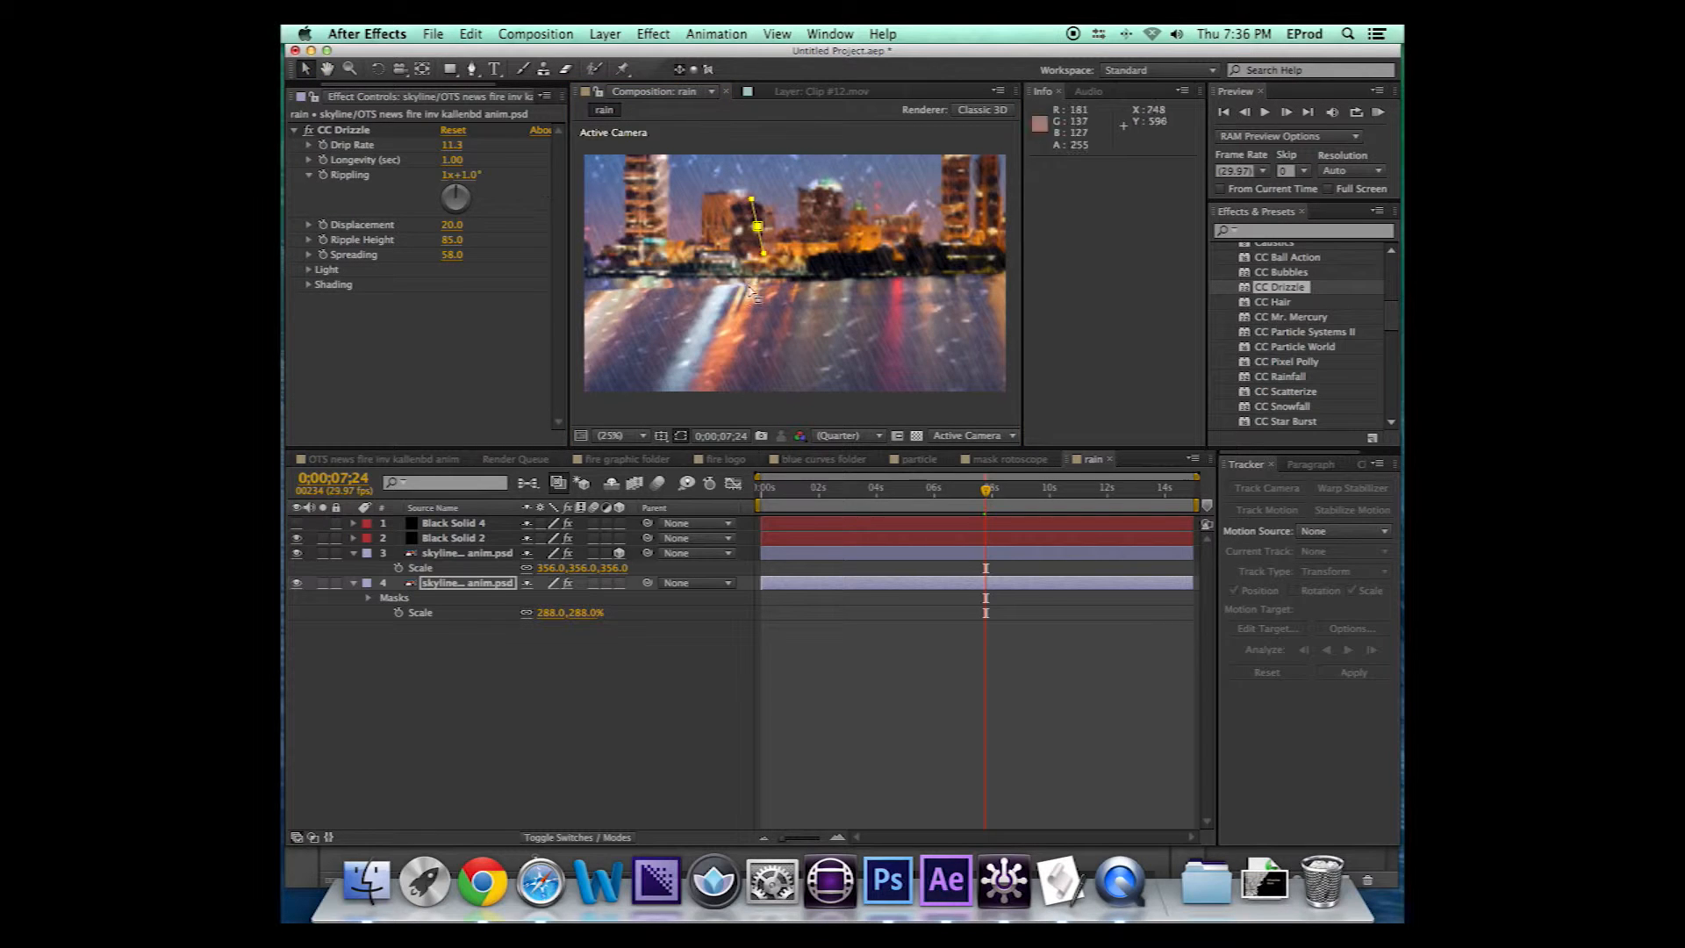
click(472, 732)
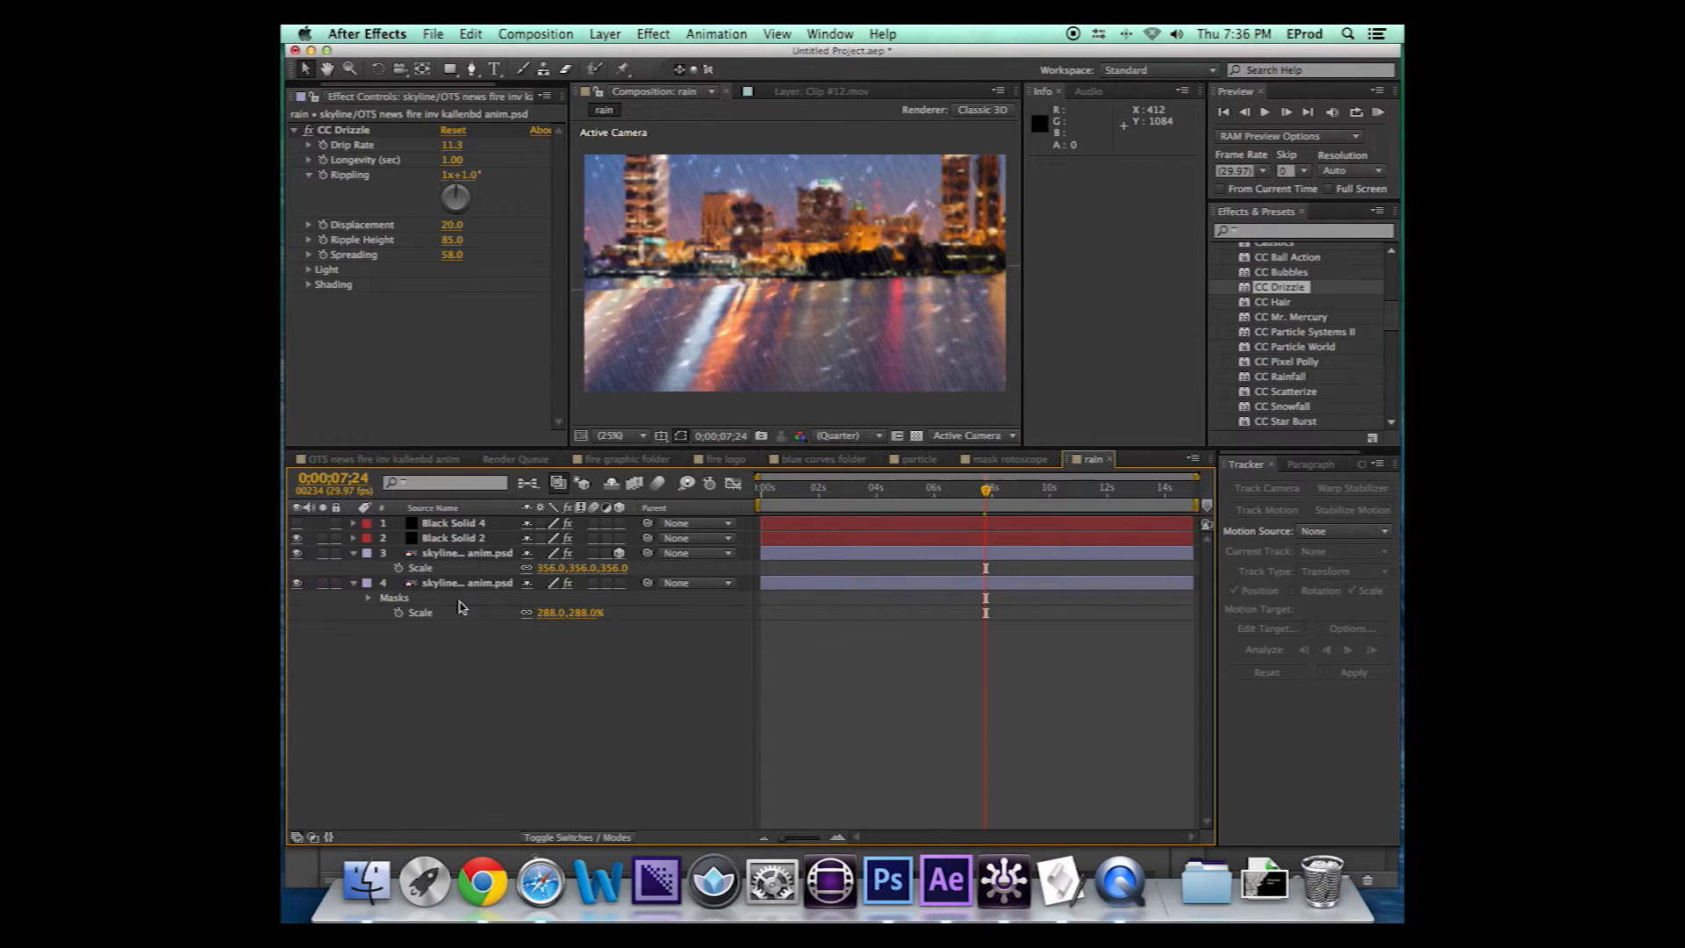
click(459, 583)
drag(688, 225, 682, 245)
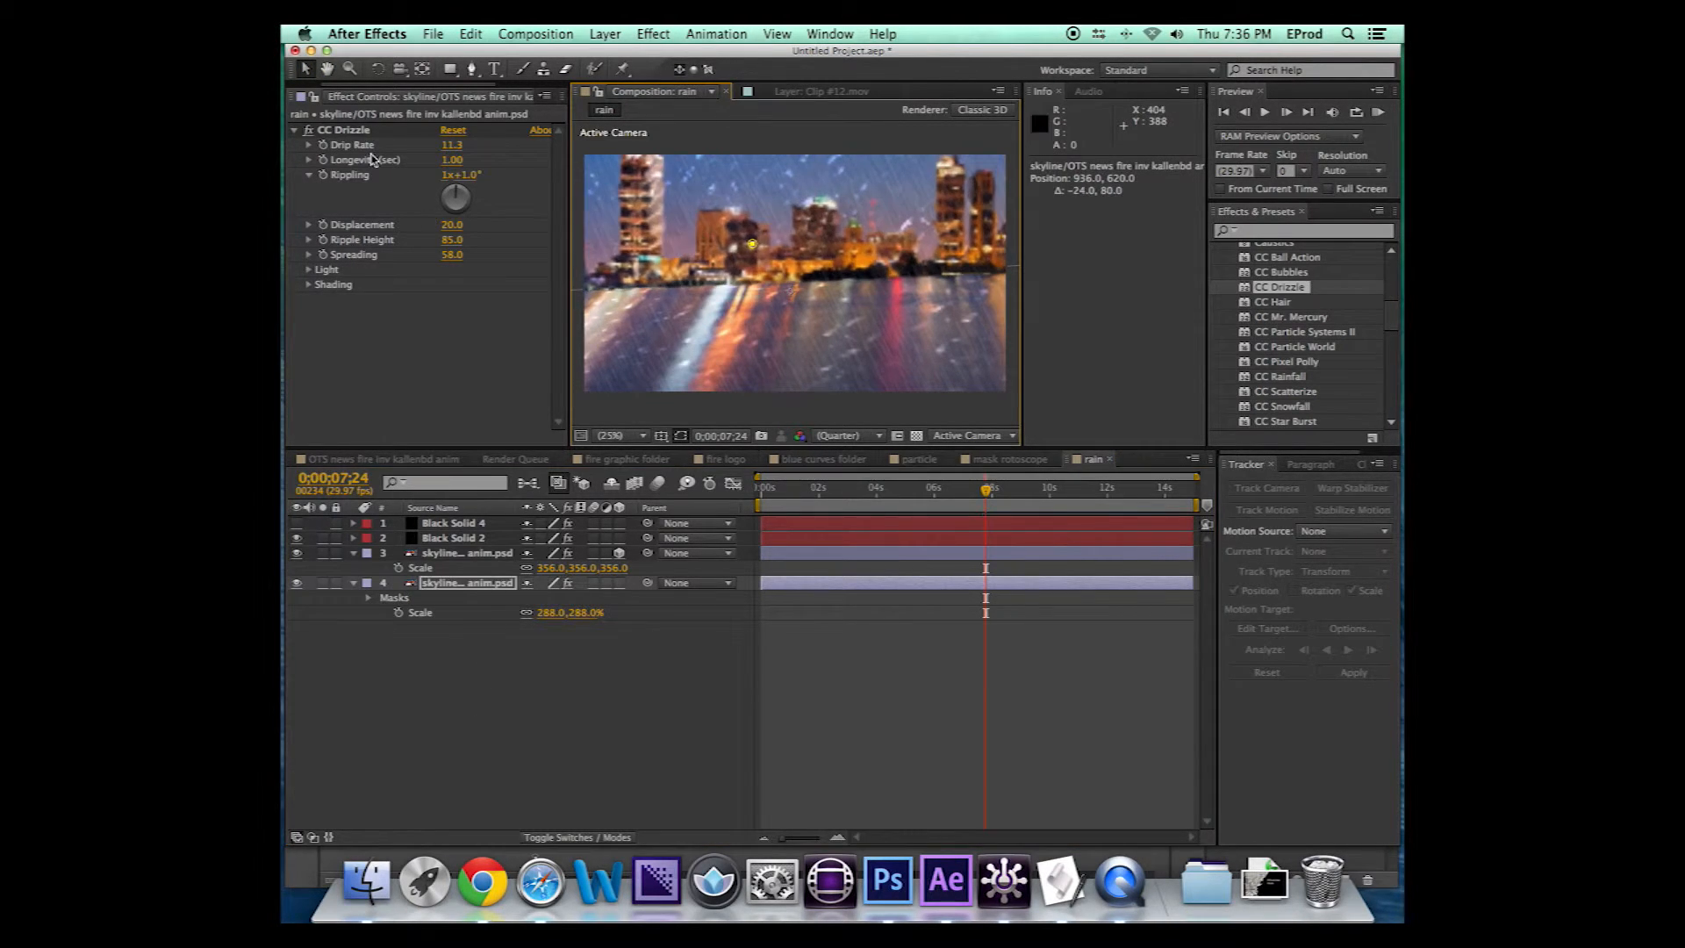
Remove CC Drizzle from the unmasked skyline copy and lower its opacity to 36% at 0;00;01;06
click(360, 131)
key(Delete)
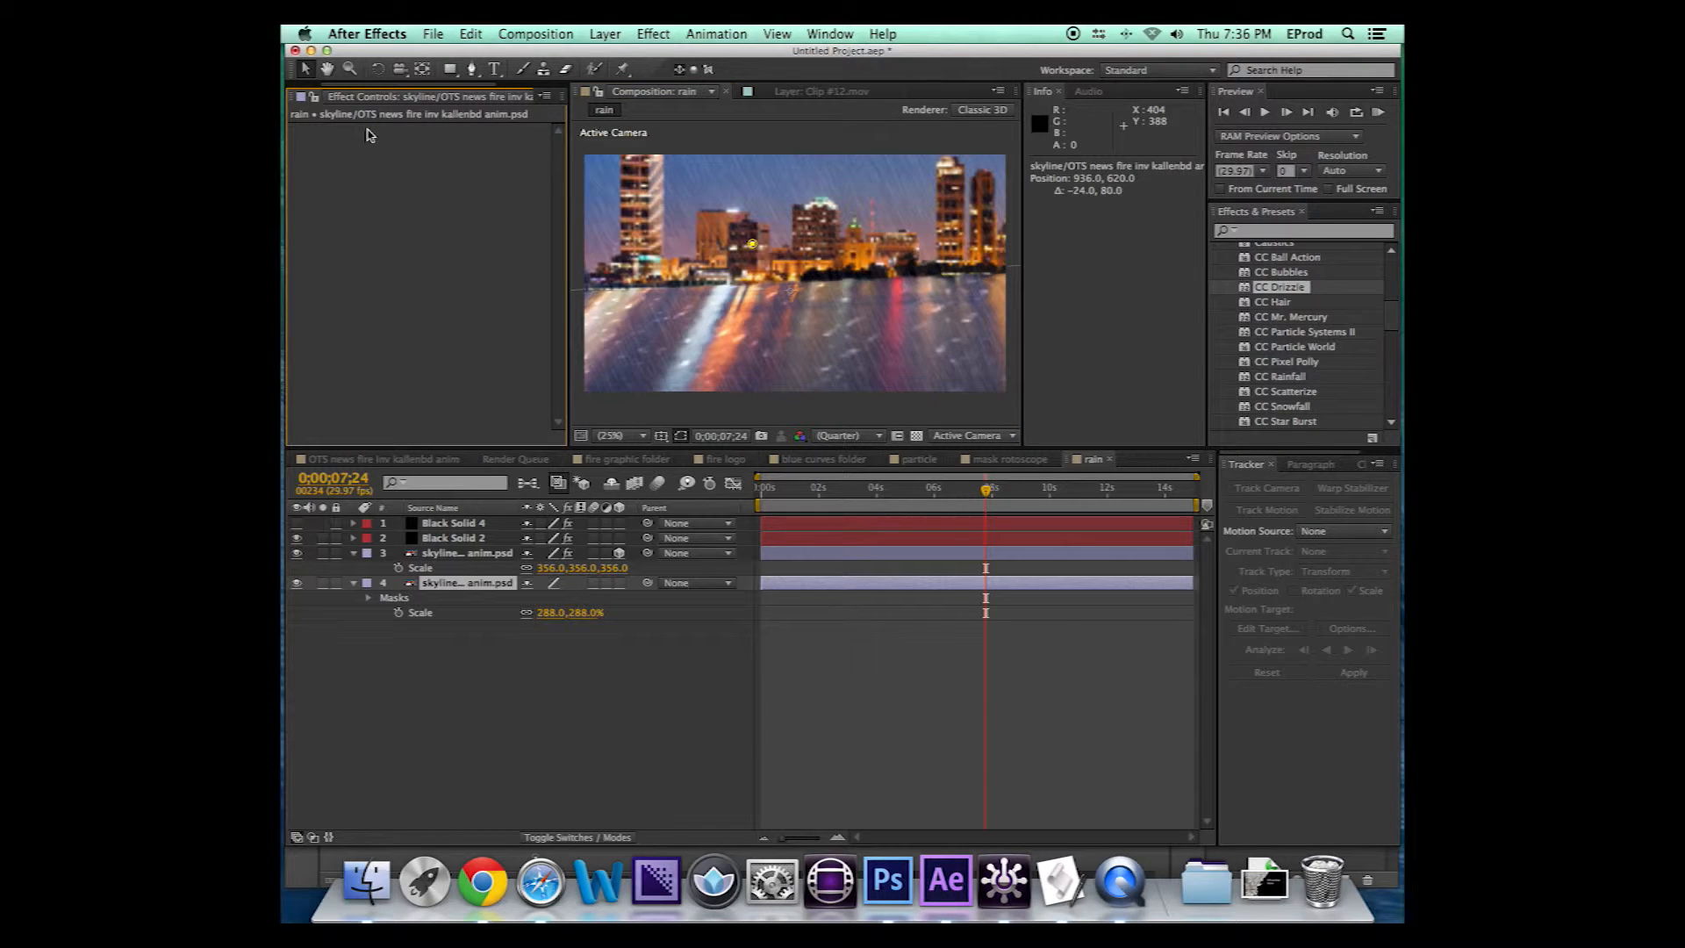
click(795, 492)
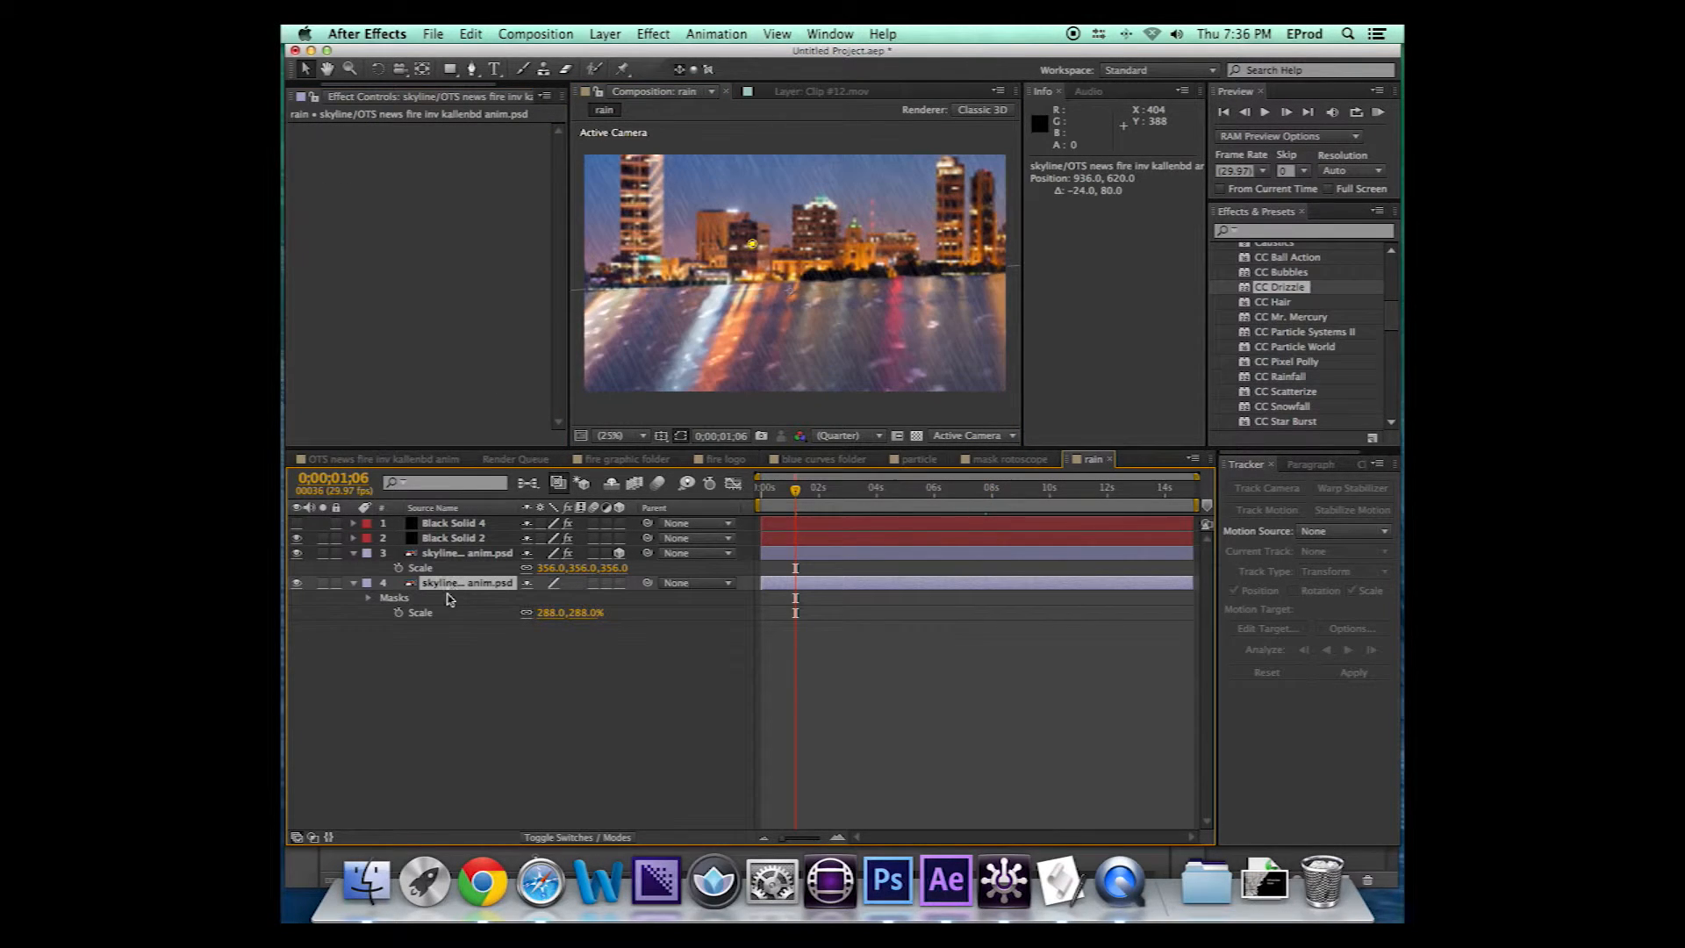
key(t)
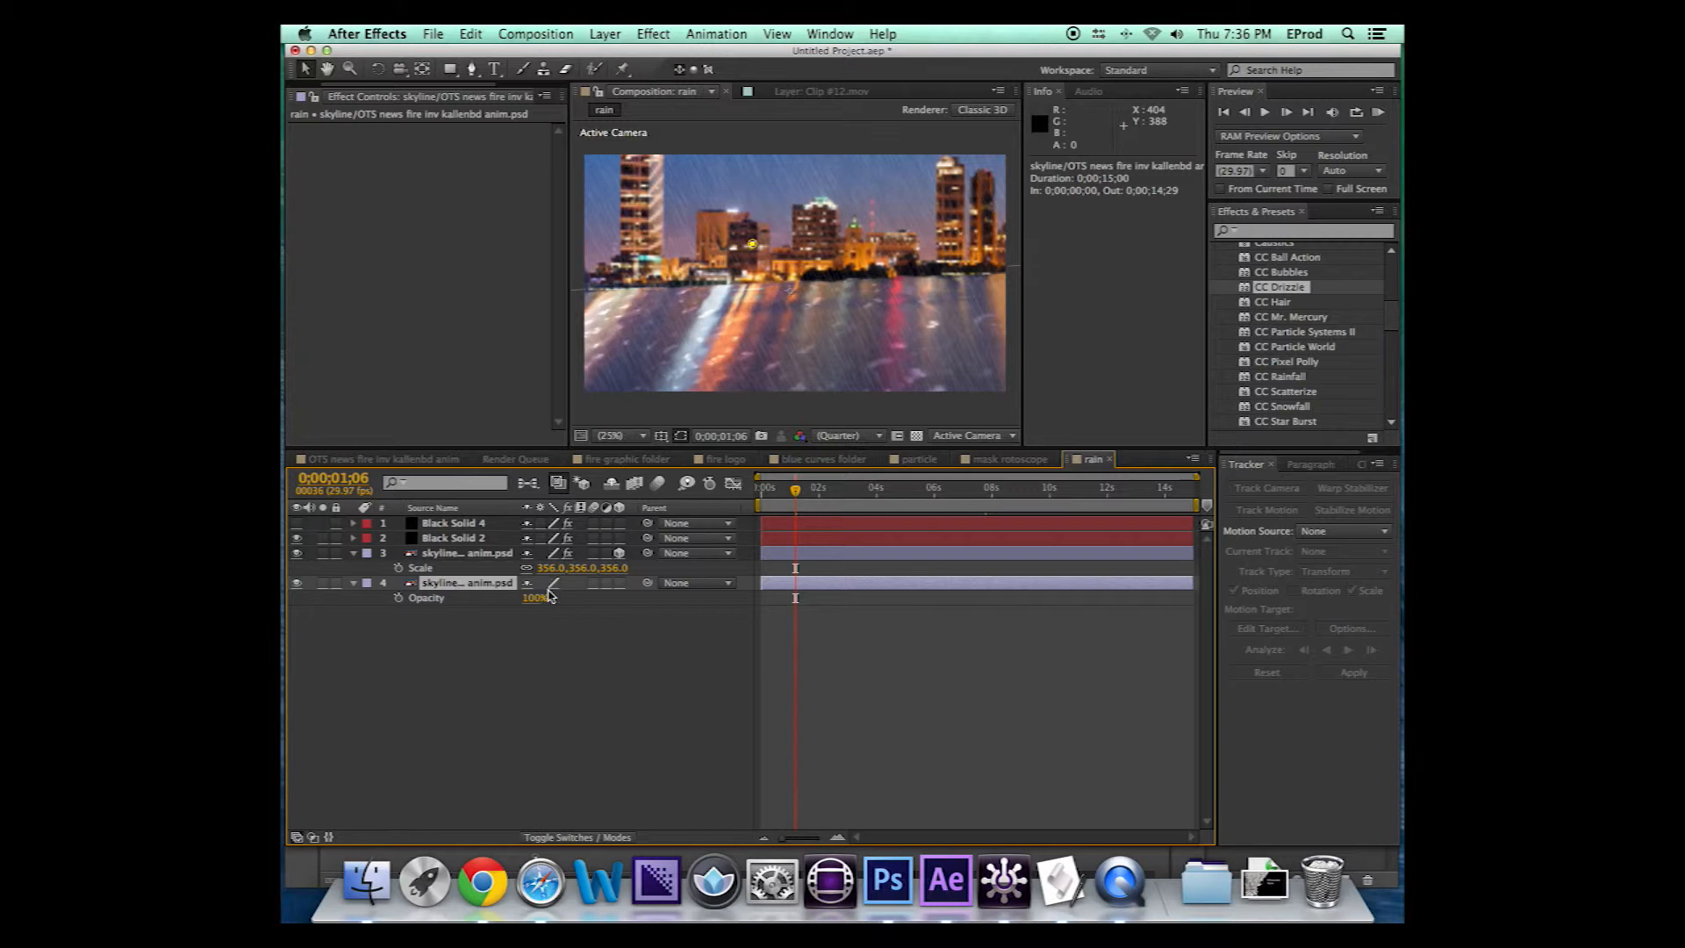
drag(533, 599, 478, 601)
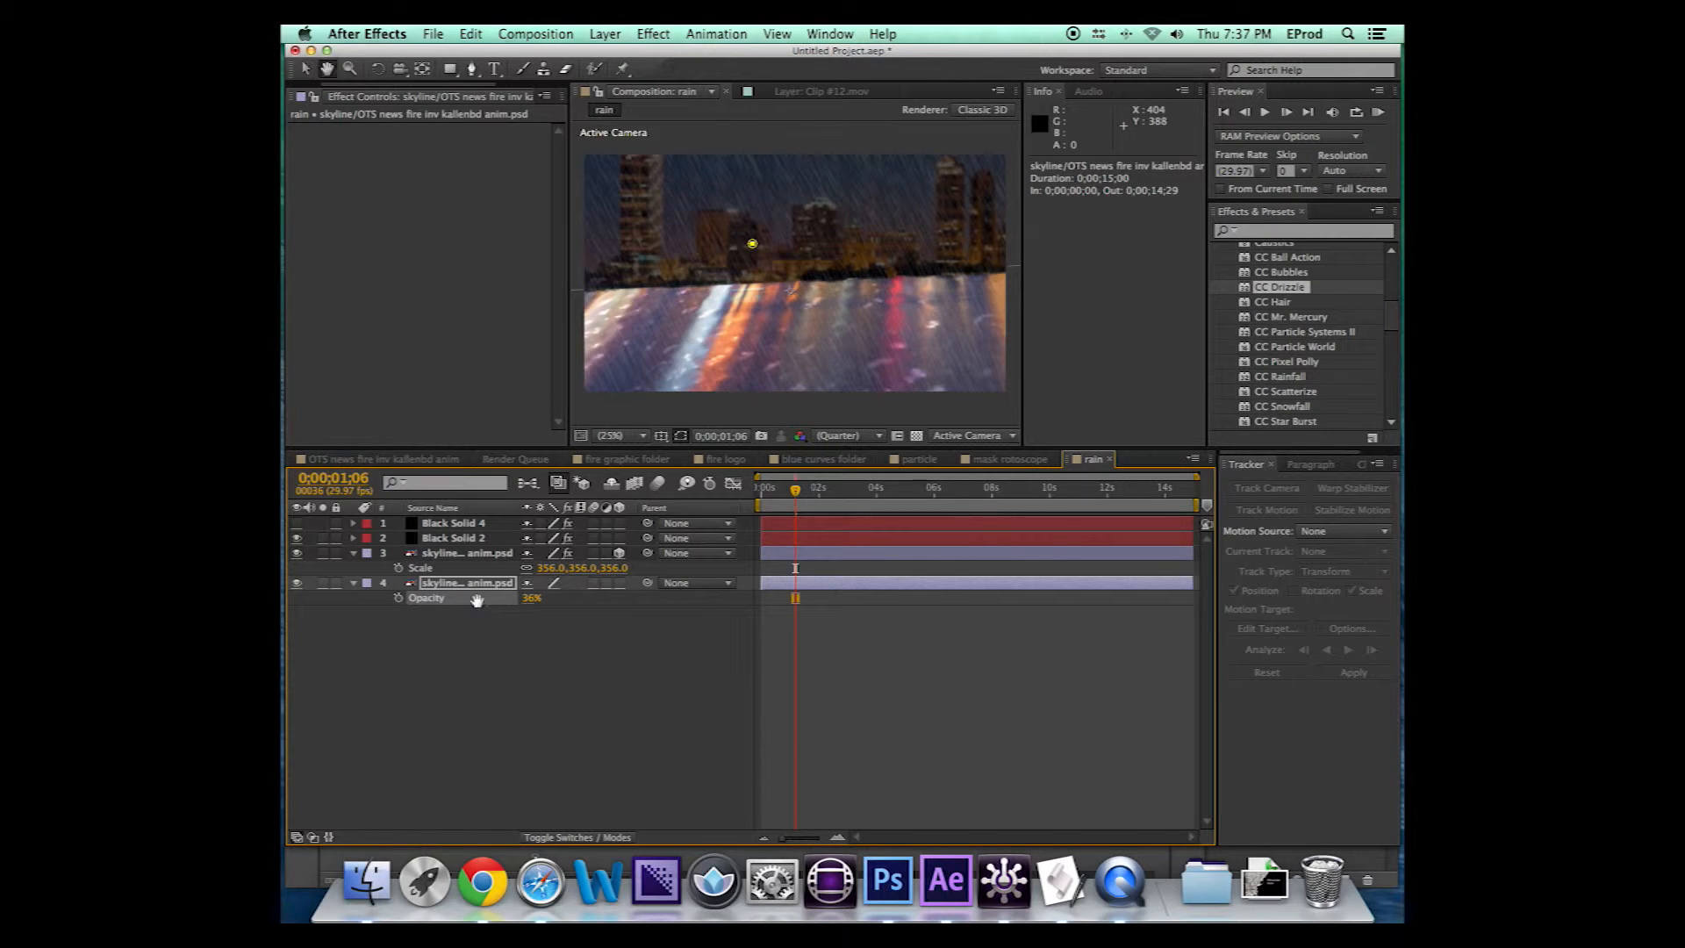
Play back the darkened skyline with the rain and rippling water
key(space)
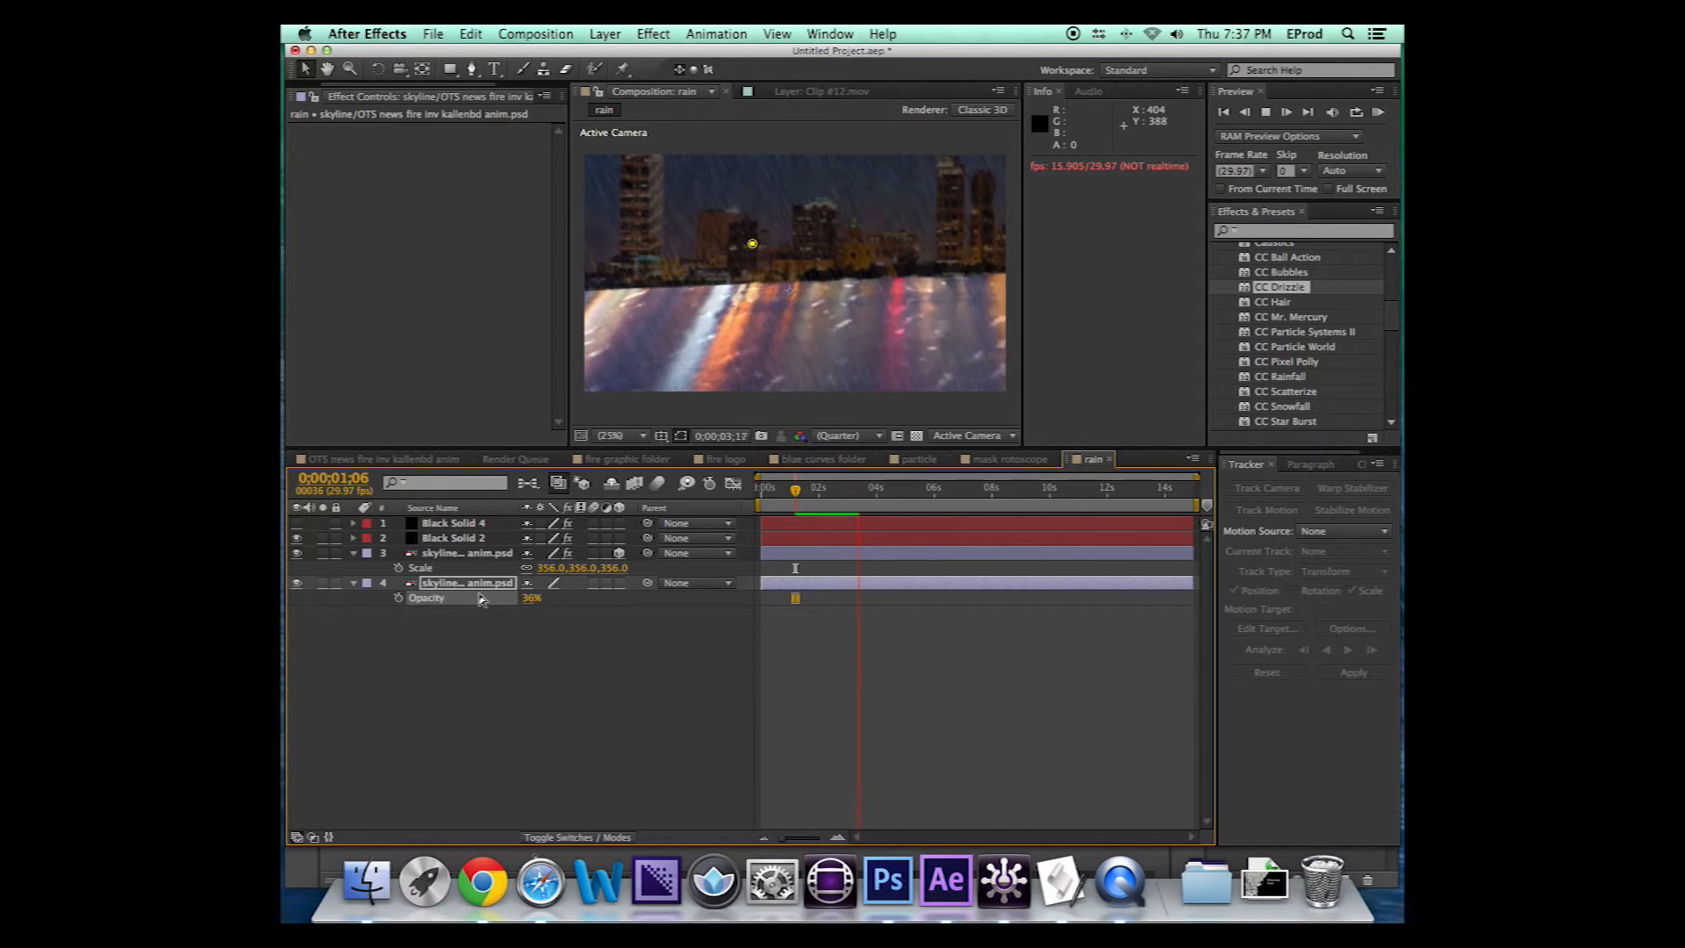
key(space)
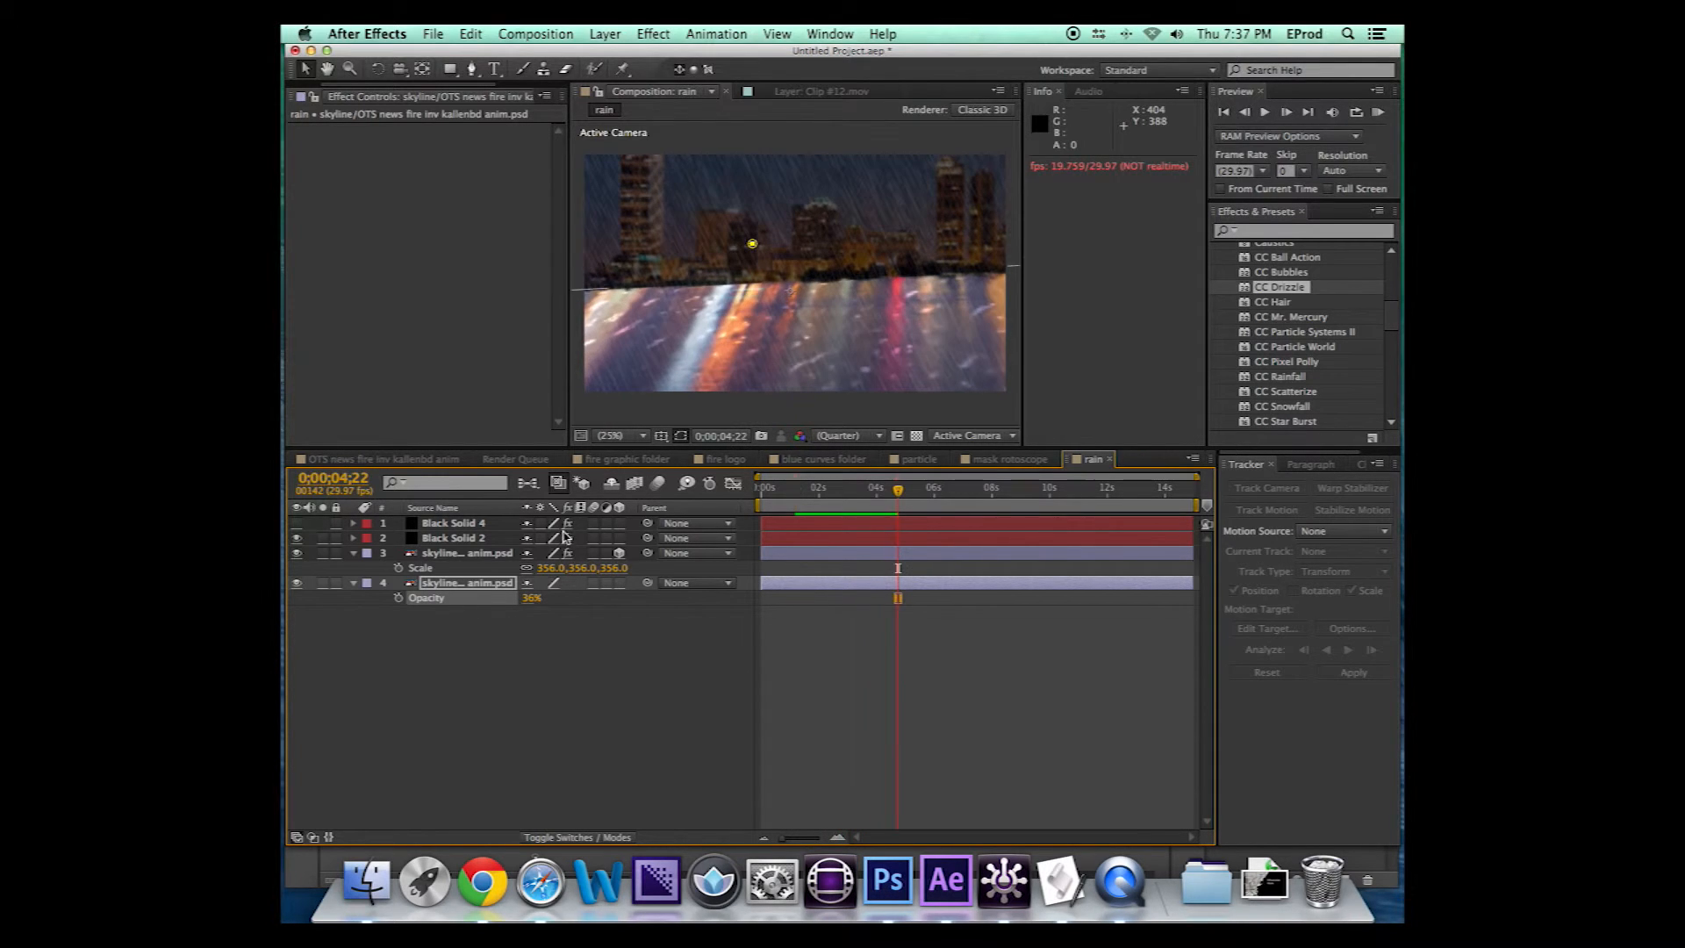
click(486, 667)
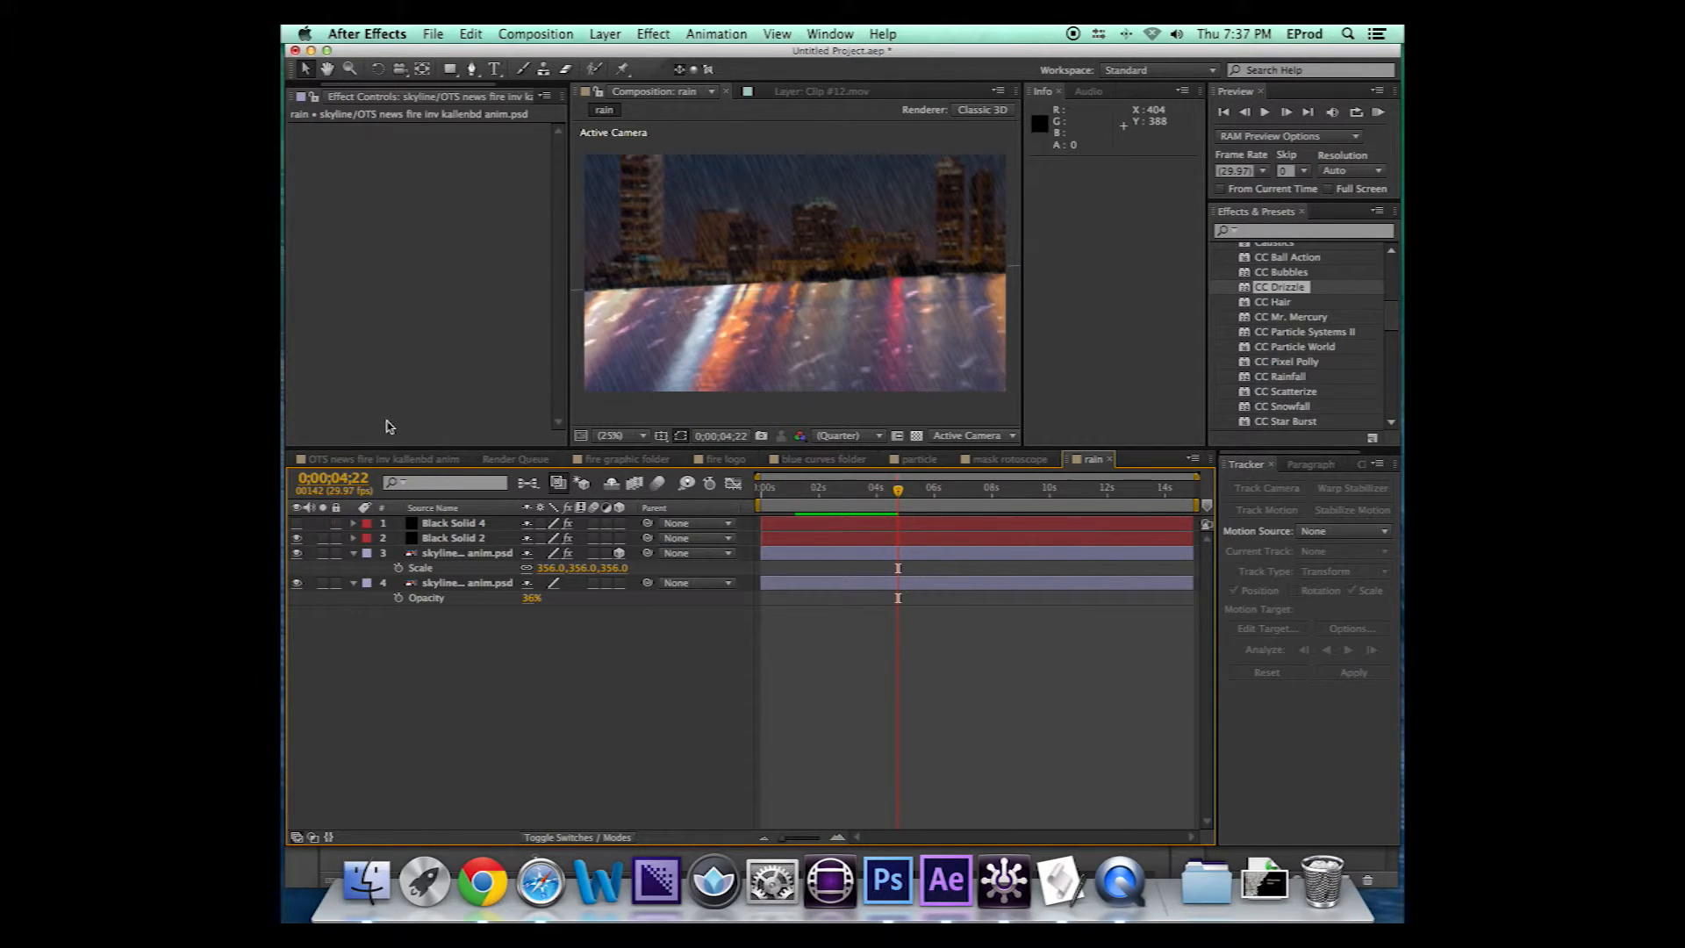
Save the project as Untitled Project in the TV-144 Graphics temp folder on the Desktop
click(433, 33)
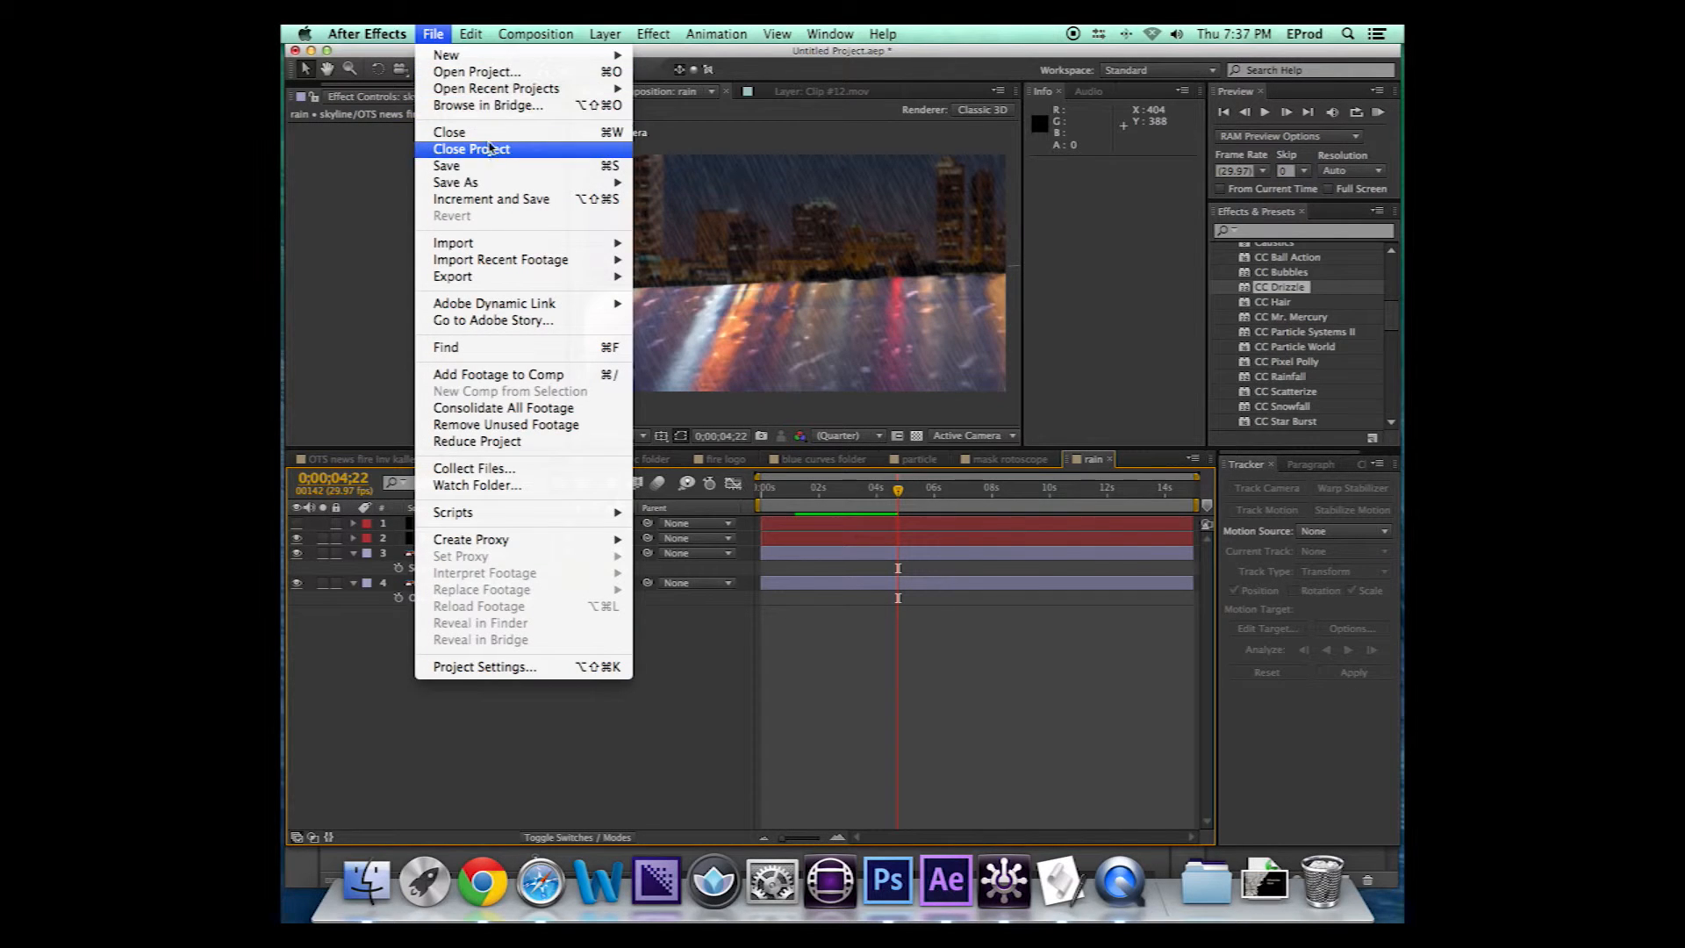
click(495, 169)
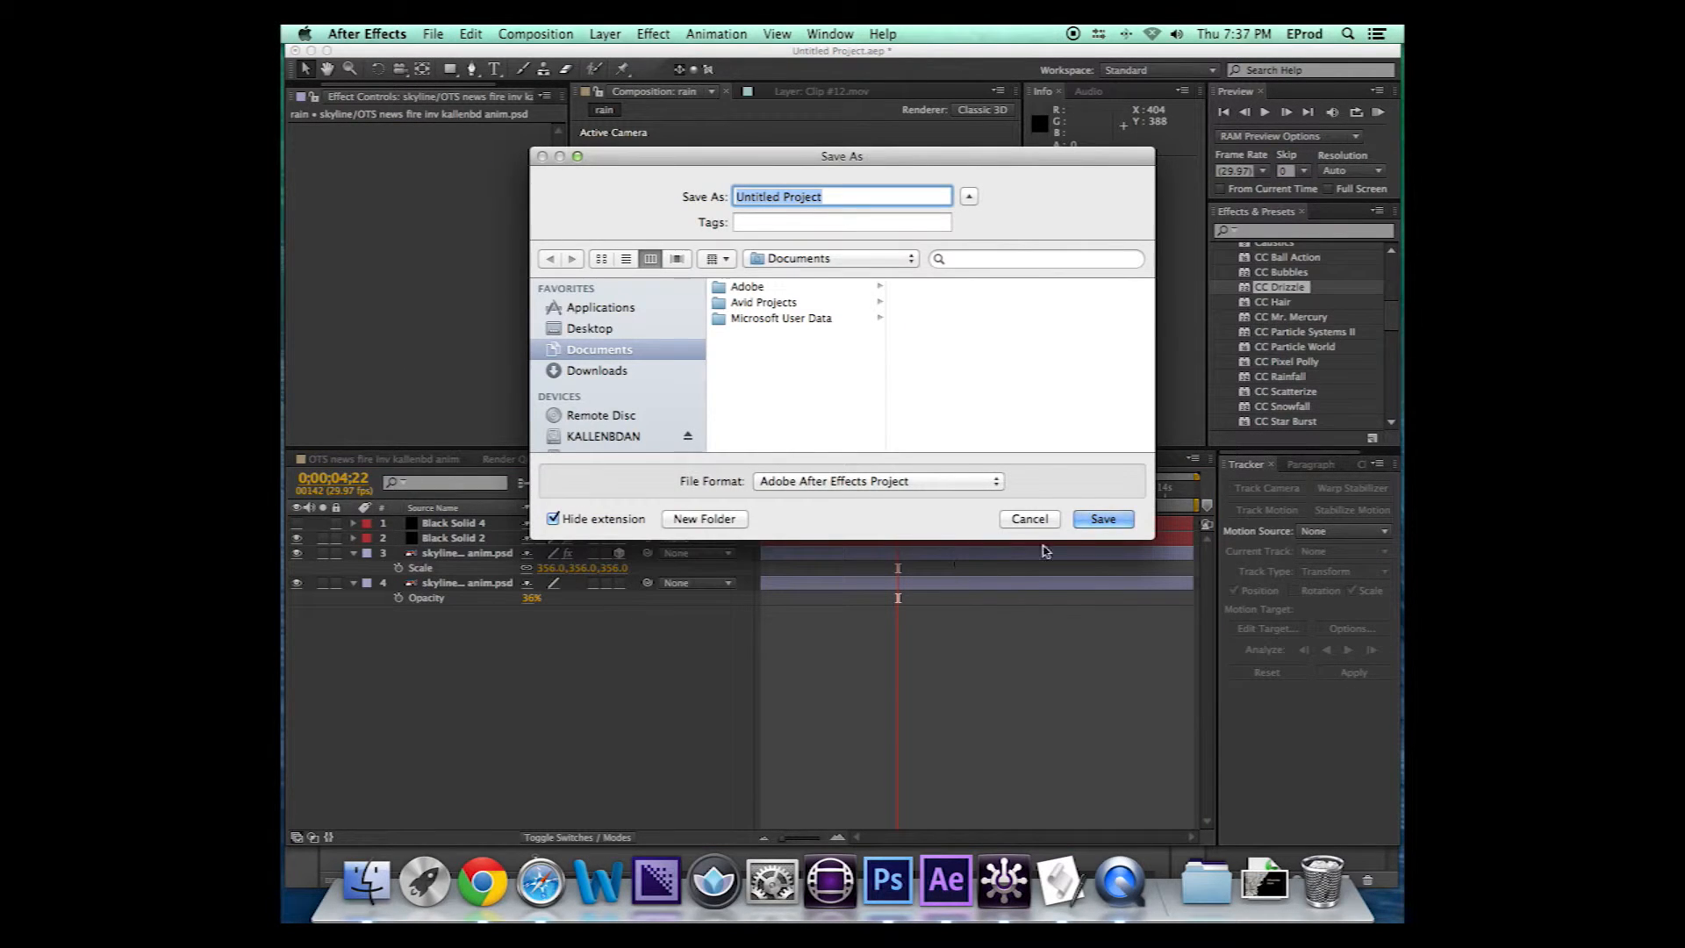
click(587, 328)
click(792, 414)
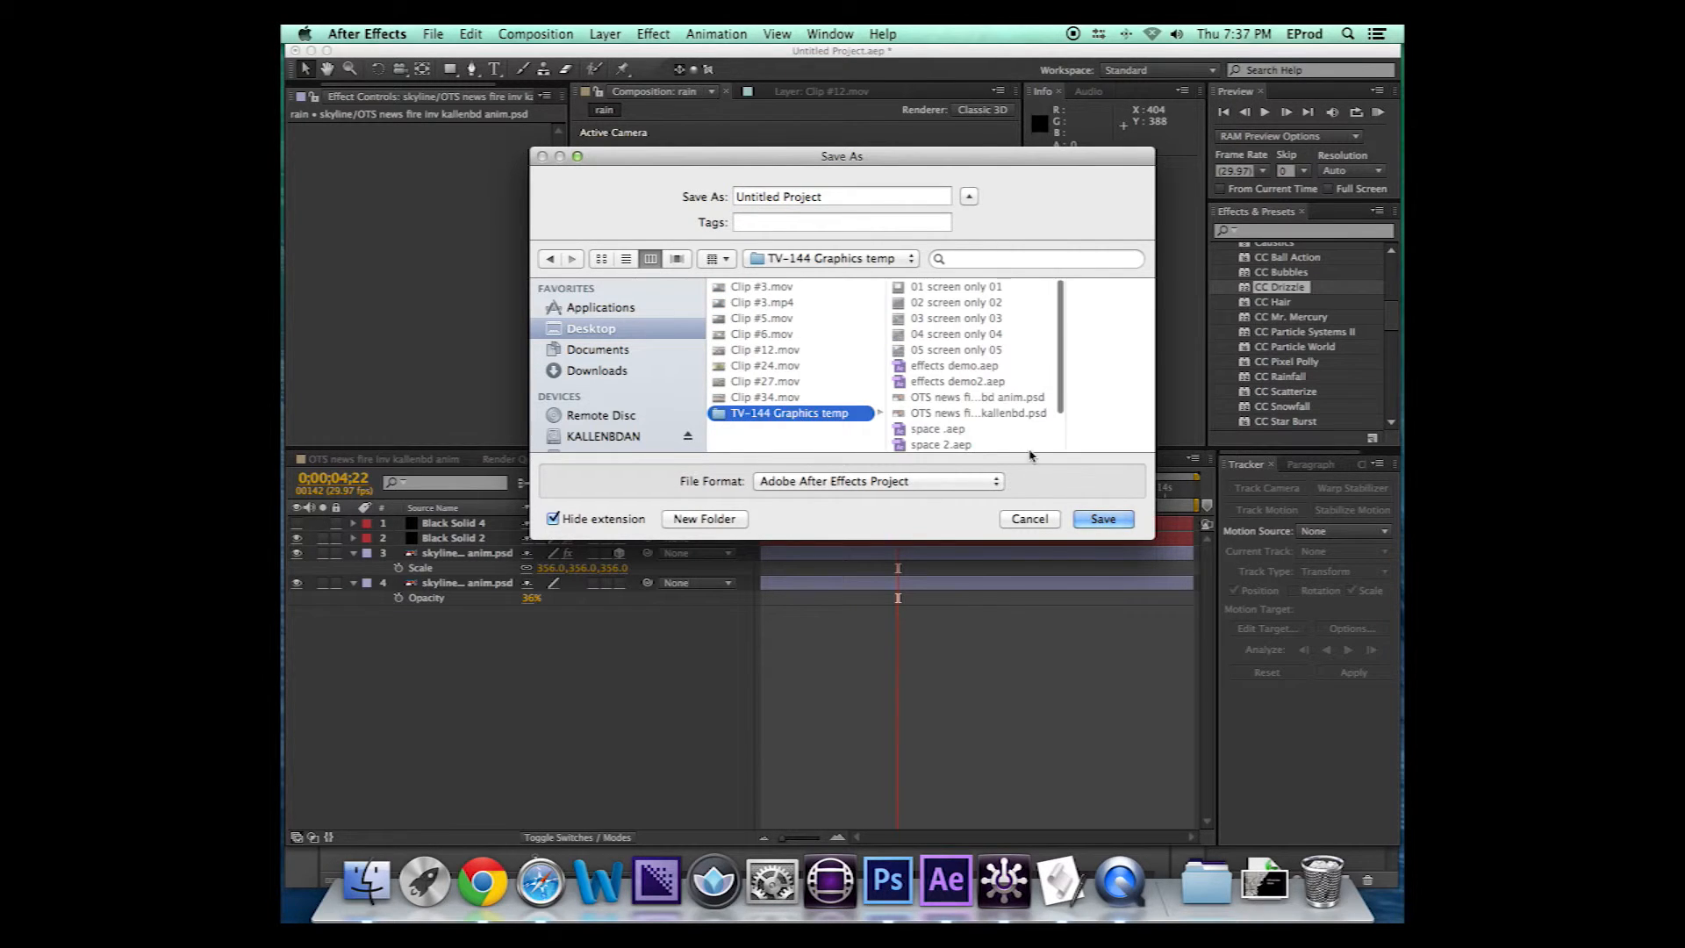
click(1102, 519)
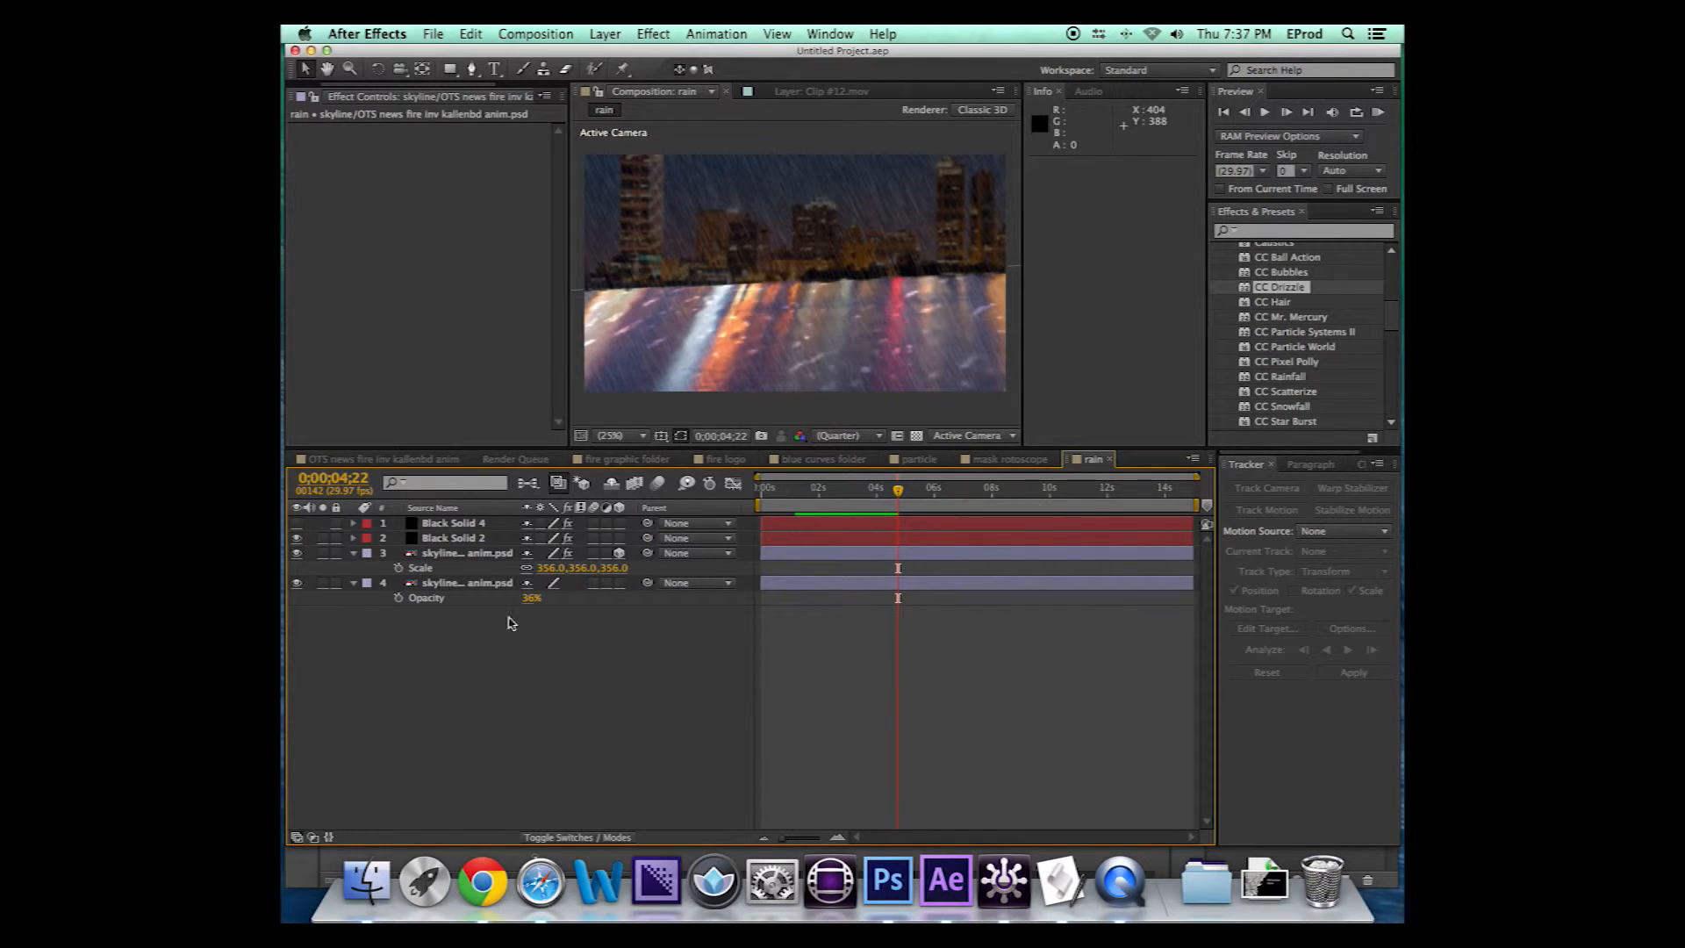
click(443, 37)
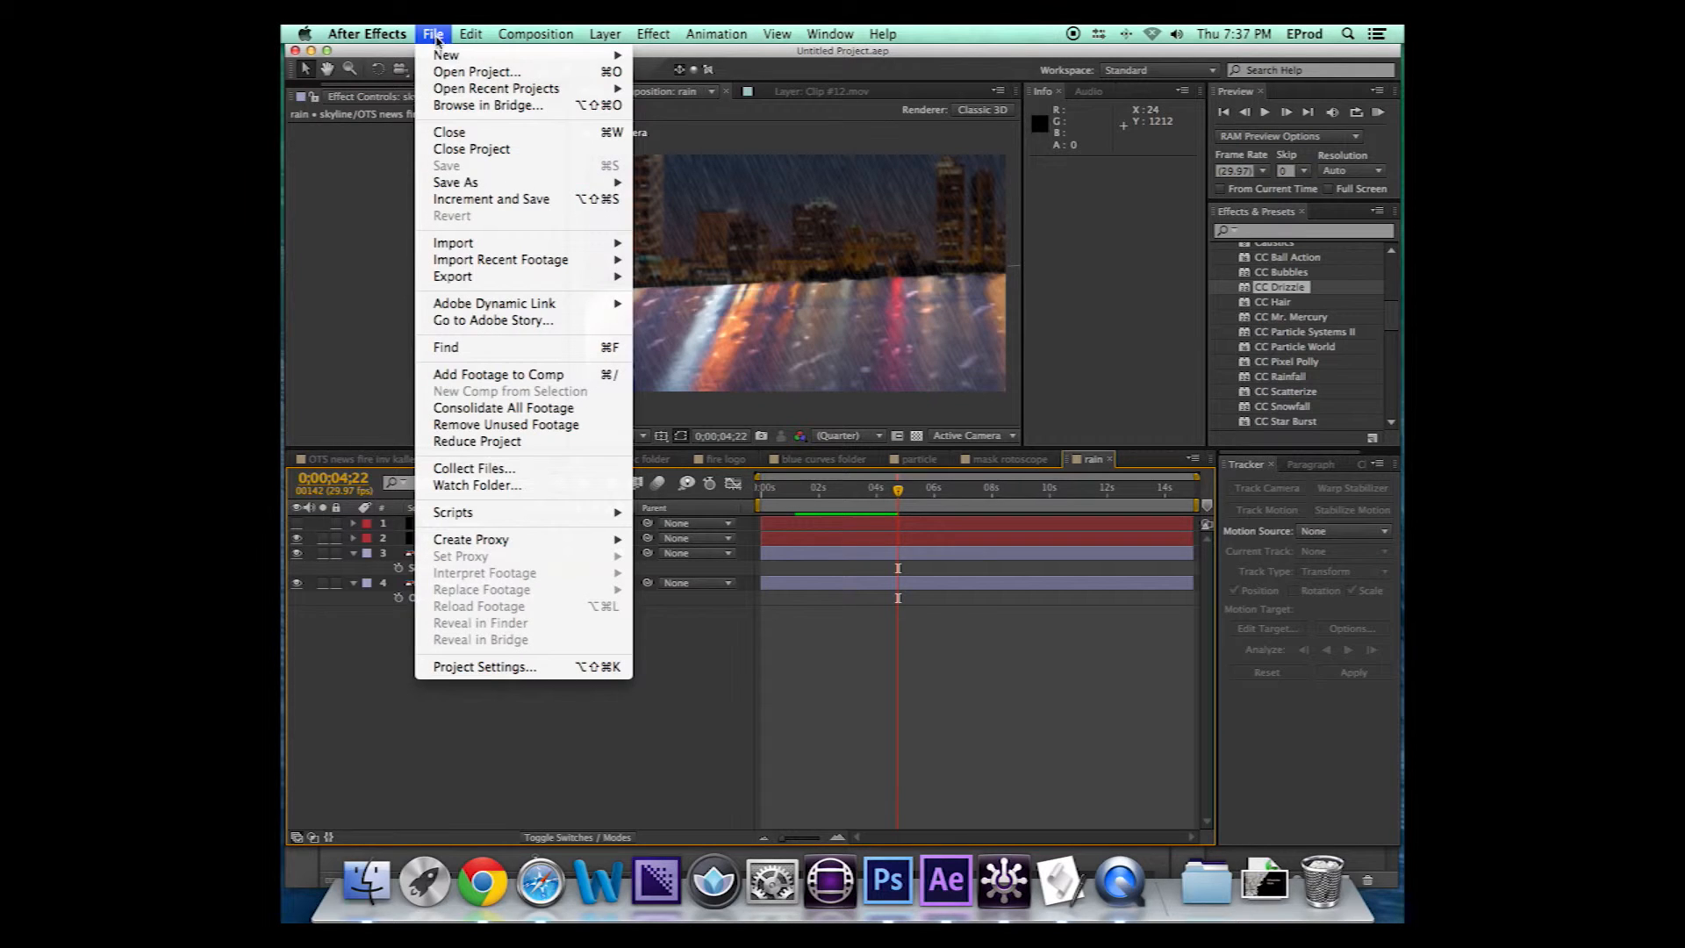
mouse_move(448, 60)
click(498, 750)
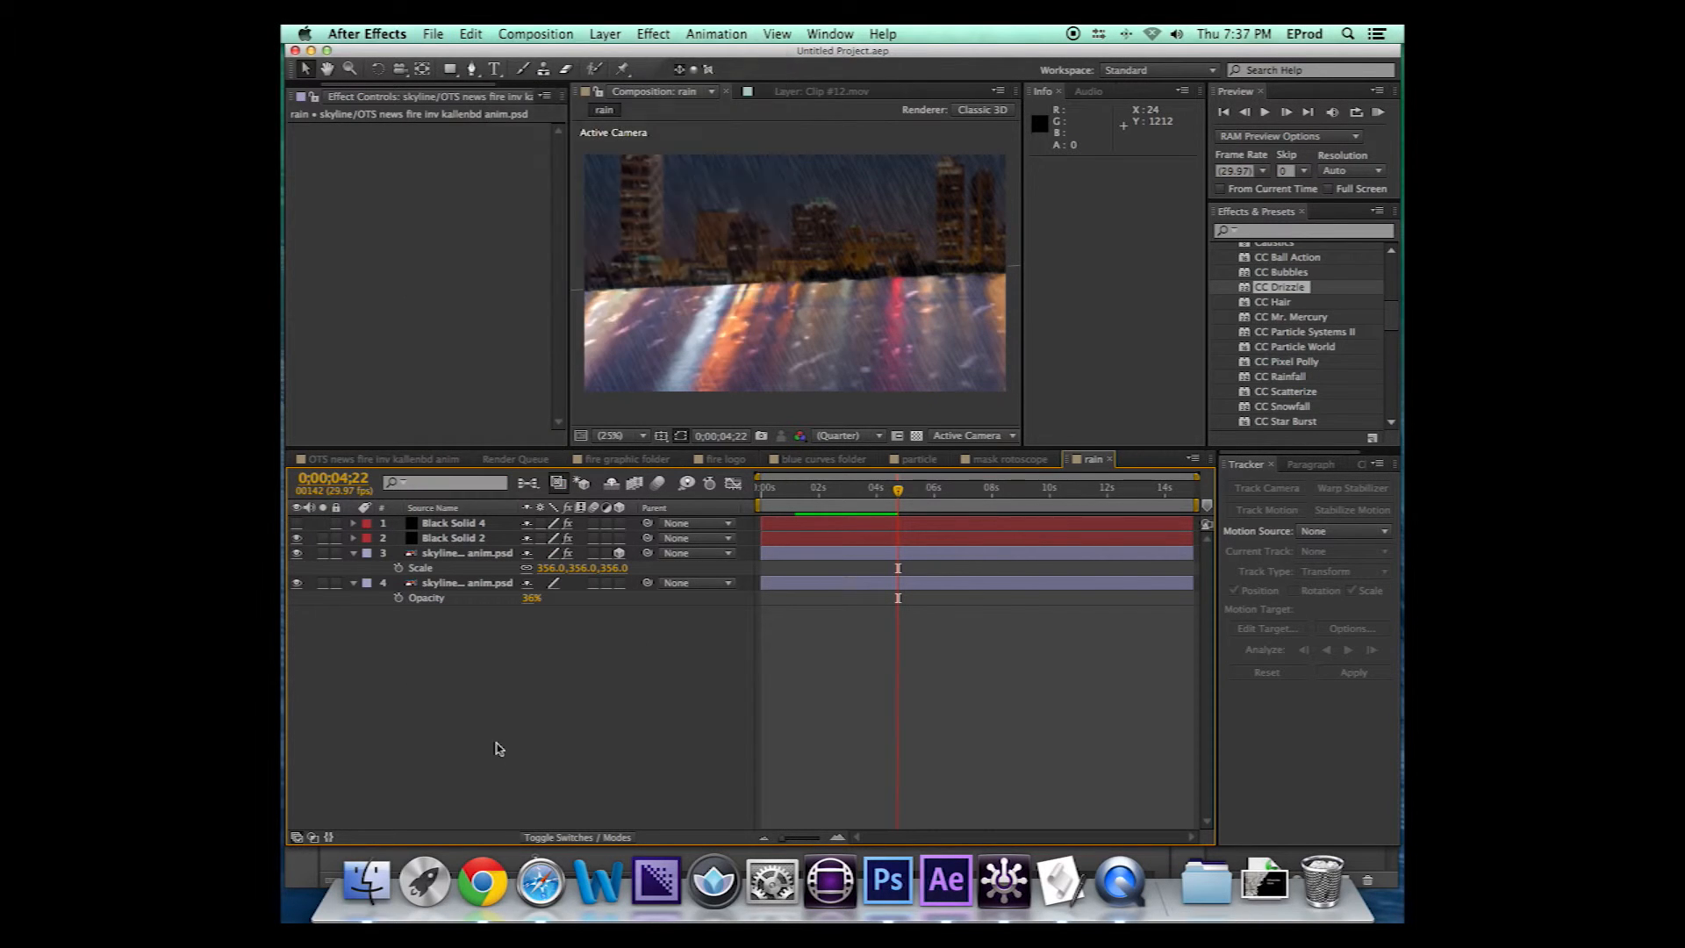
Add the rain composition to the OTS news fire inv kallenbd anim composition, placing it directly above the green mask layer
click(408, 463)
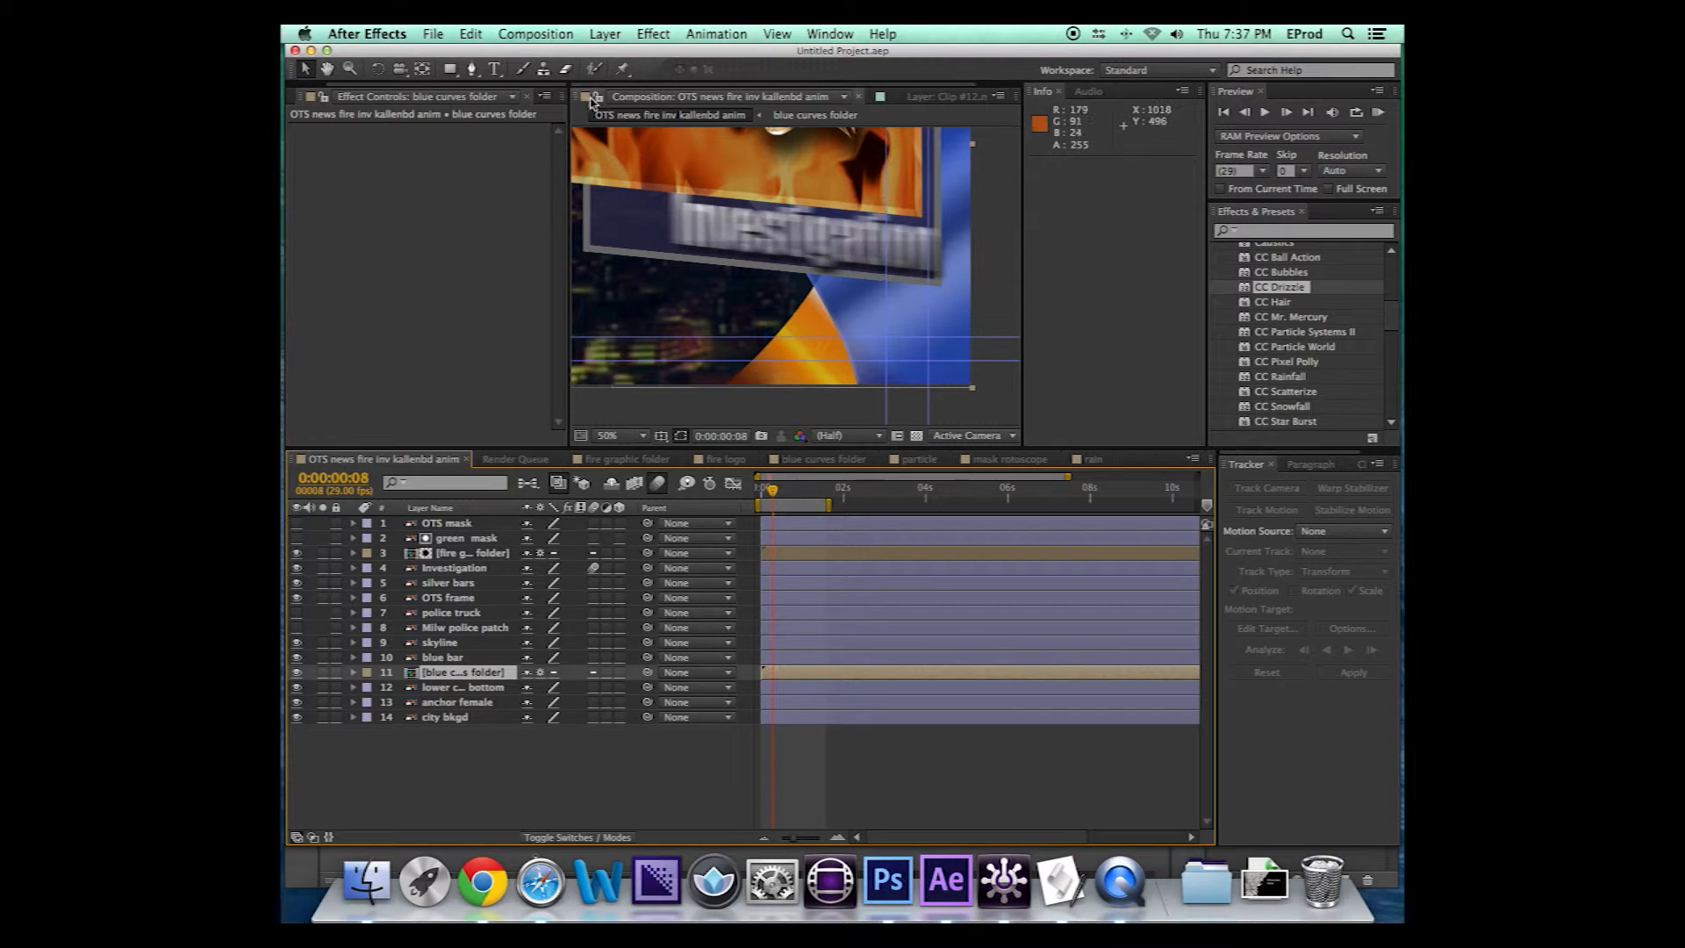
click(308, 92)
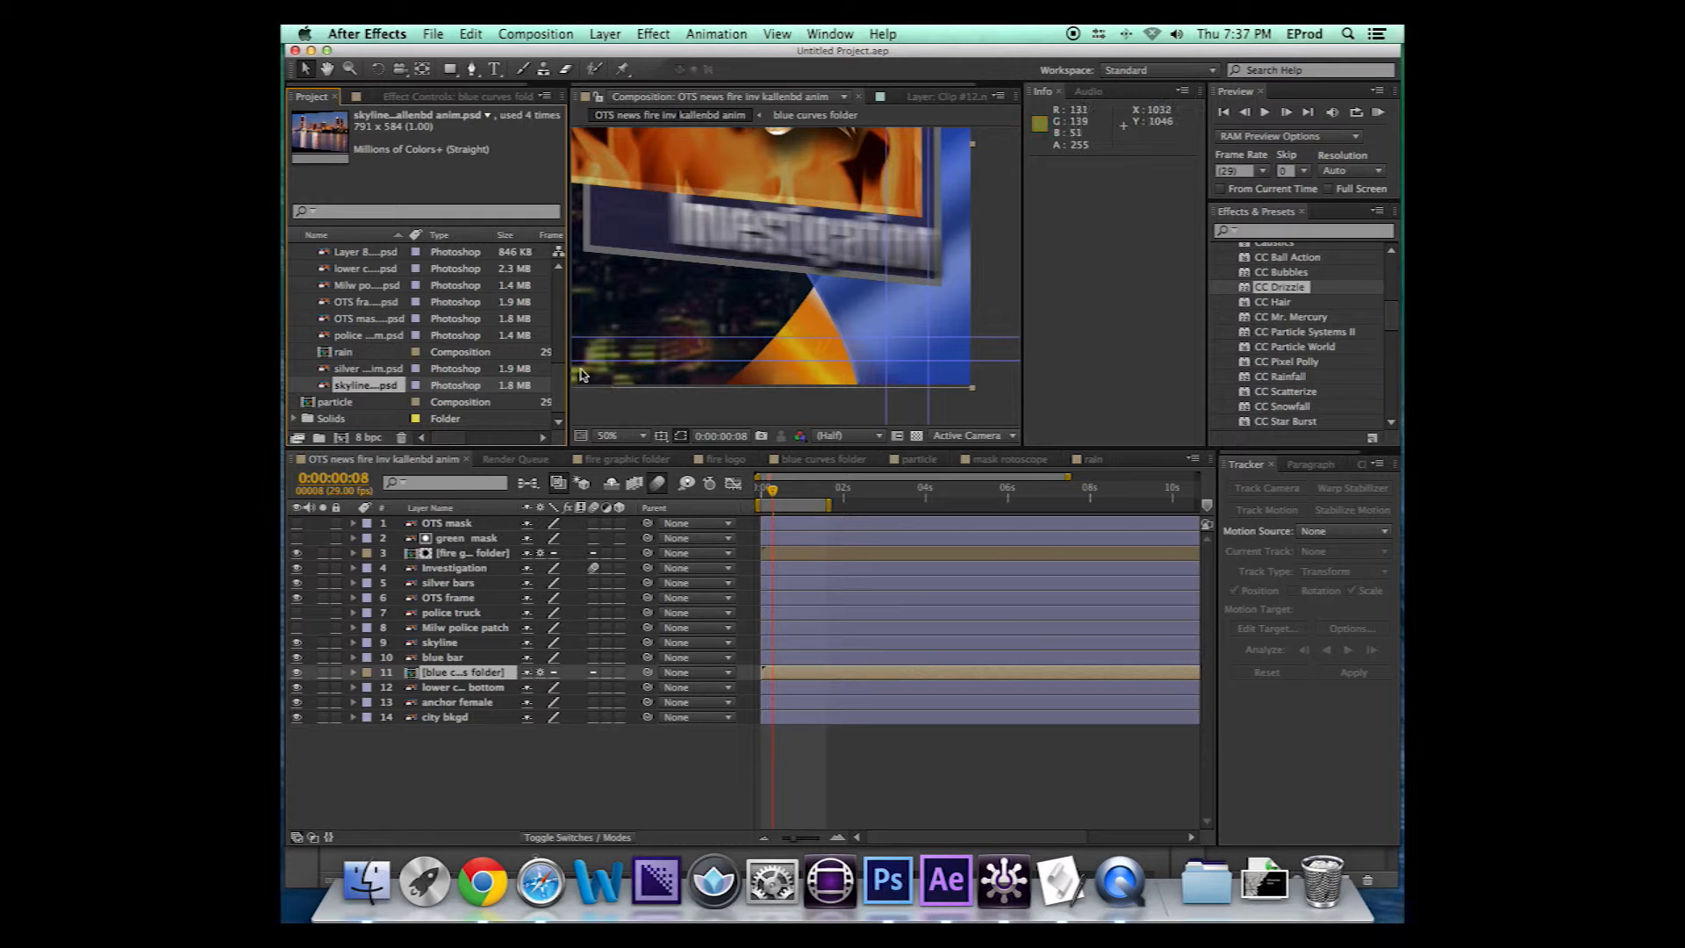
drag(562, 406, 282, 396)
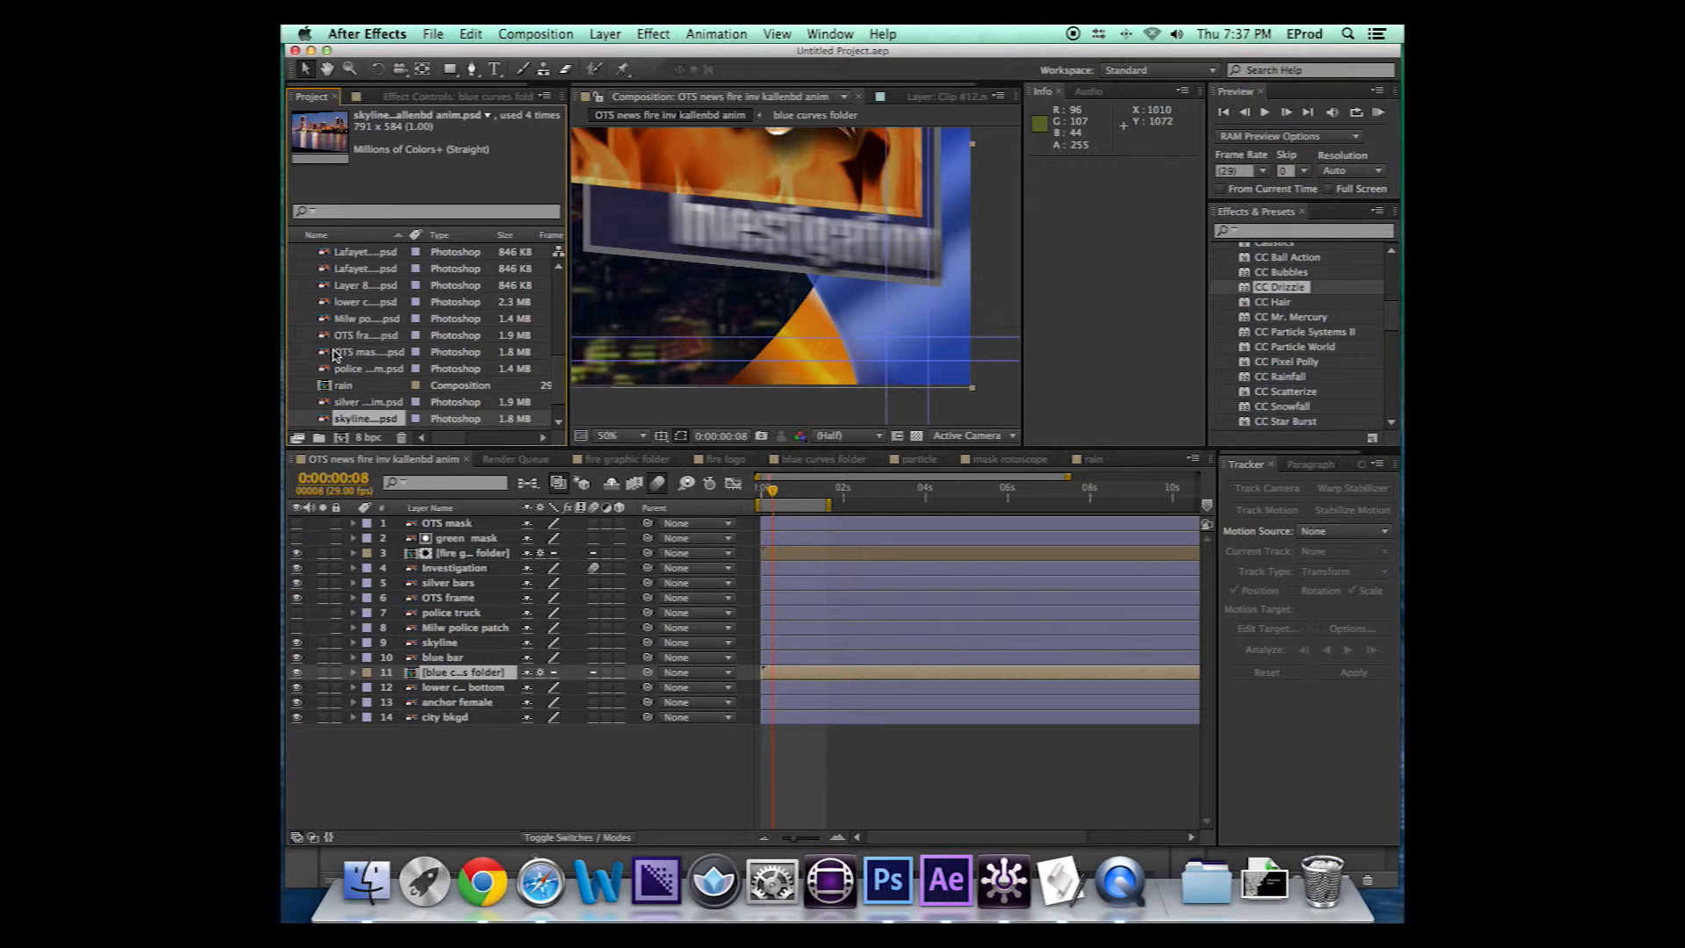
drag(326, 388, 478, 523)
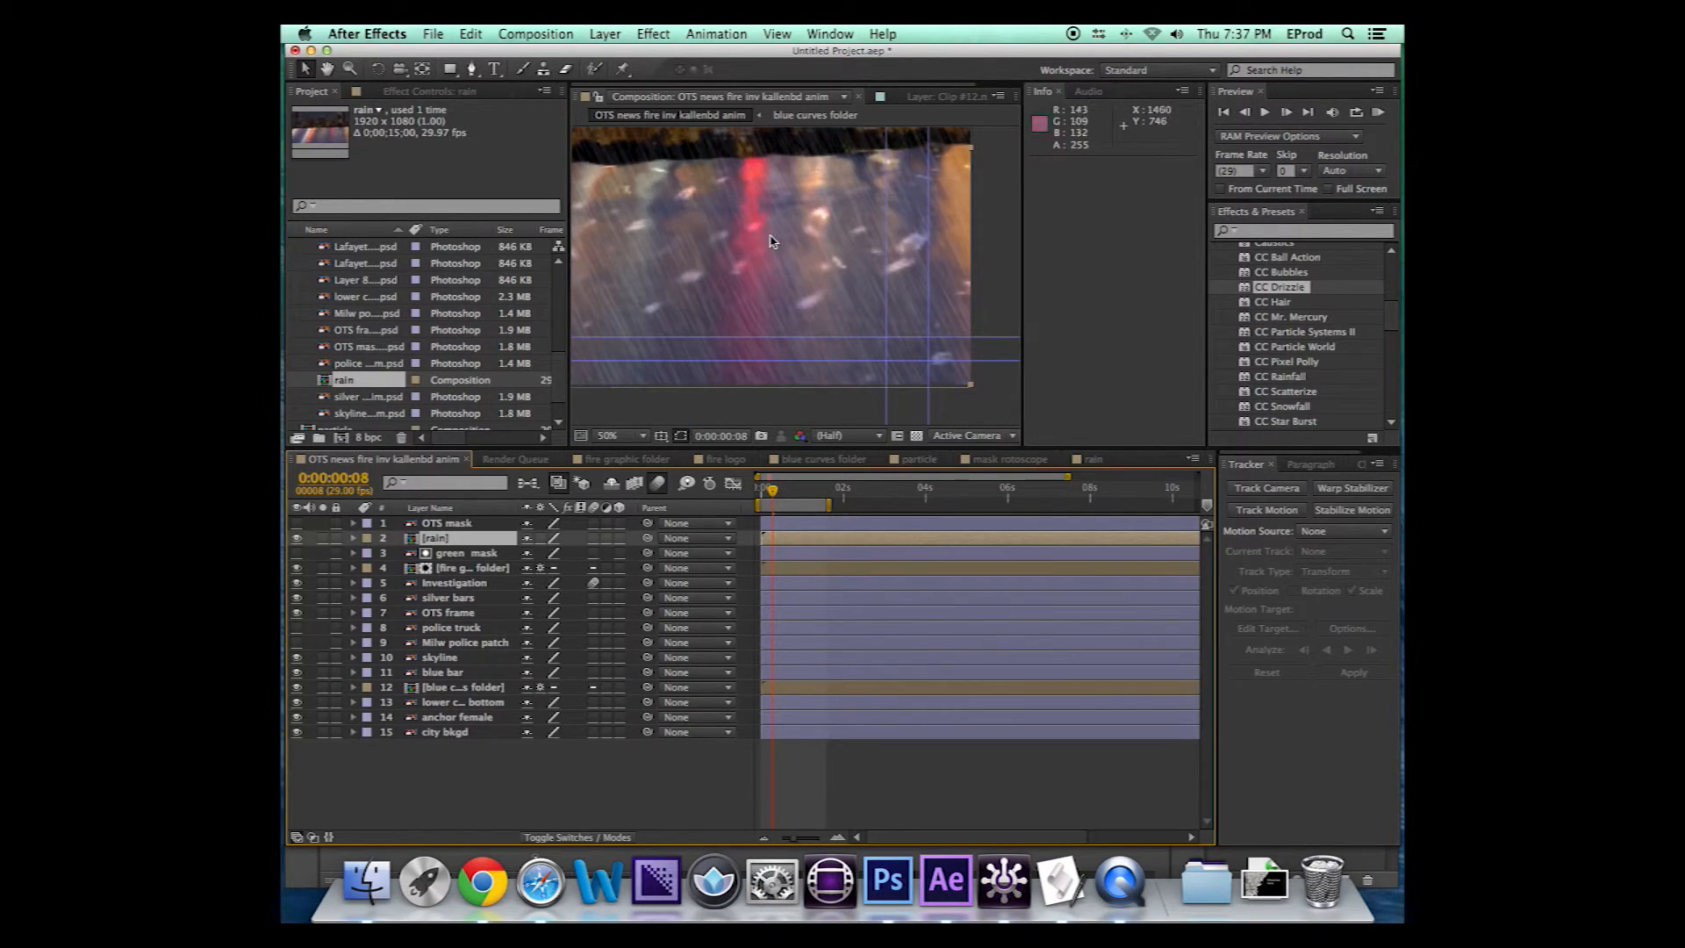
scroll(790, 272, down, 4)
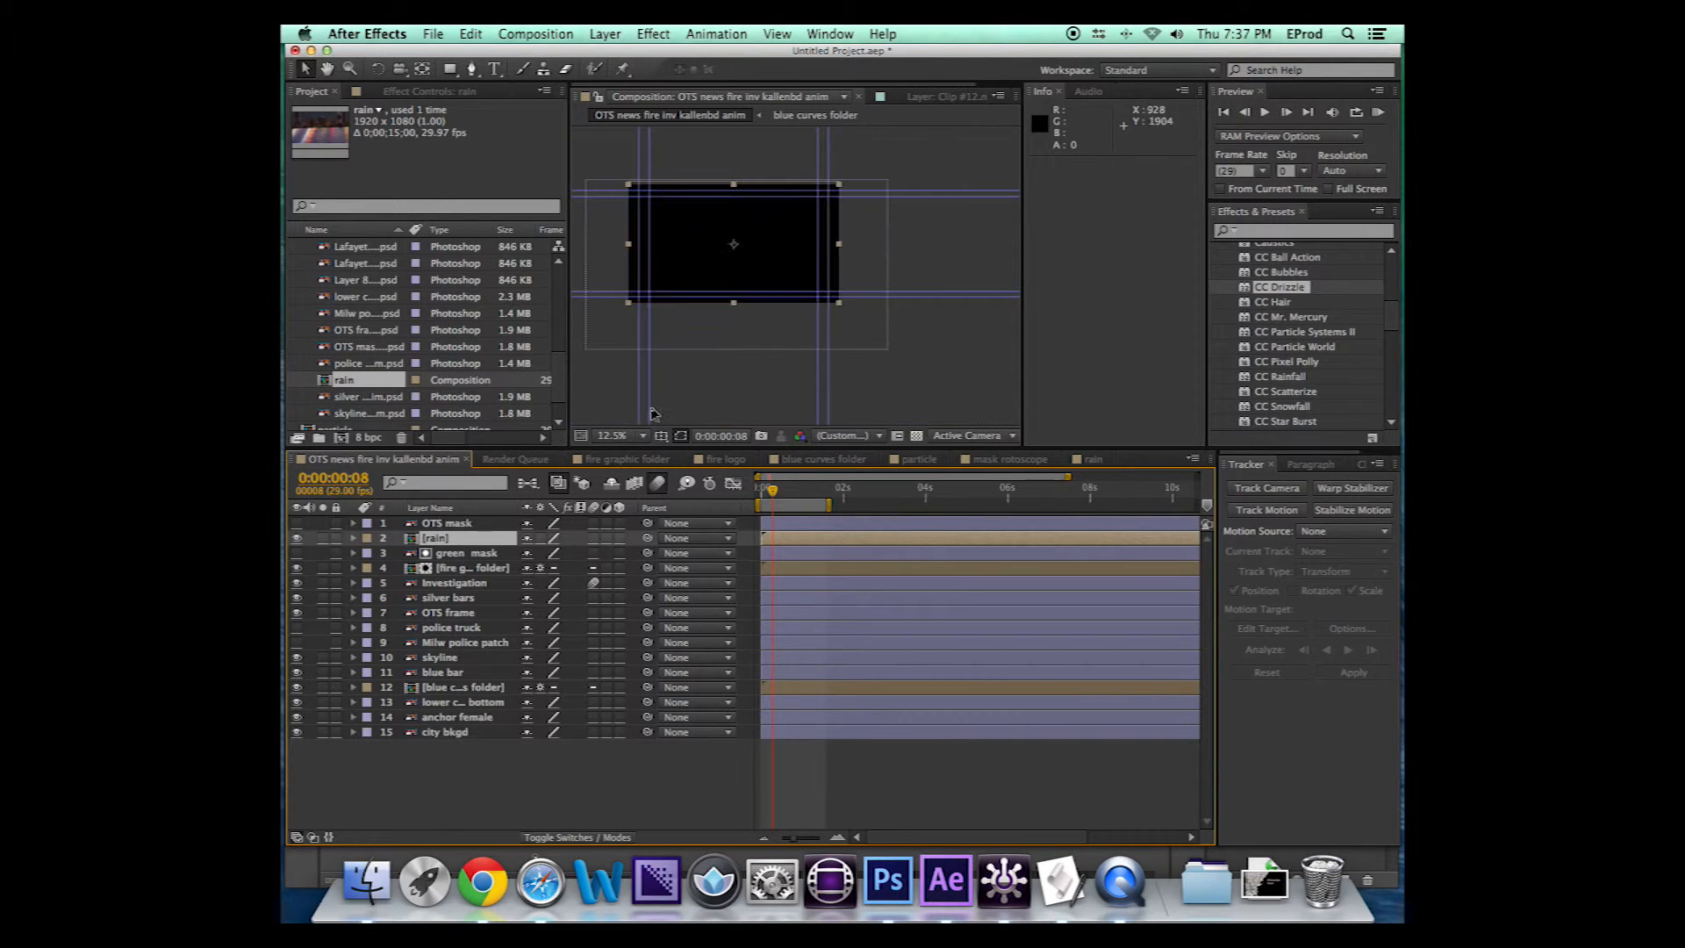
Duplicate the green mask layer above the rain layer and use the copy as the rain layer's alpha matte
click(472, 69)
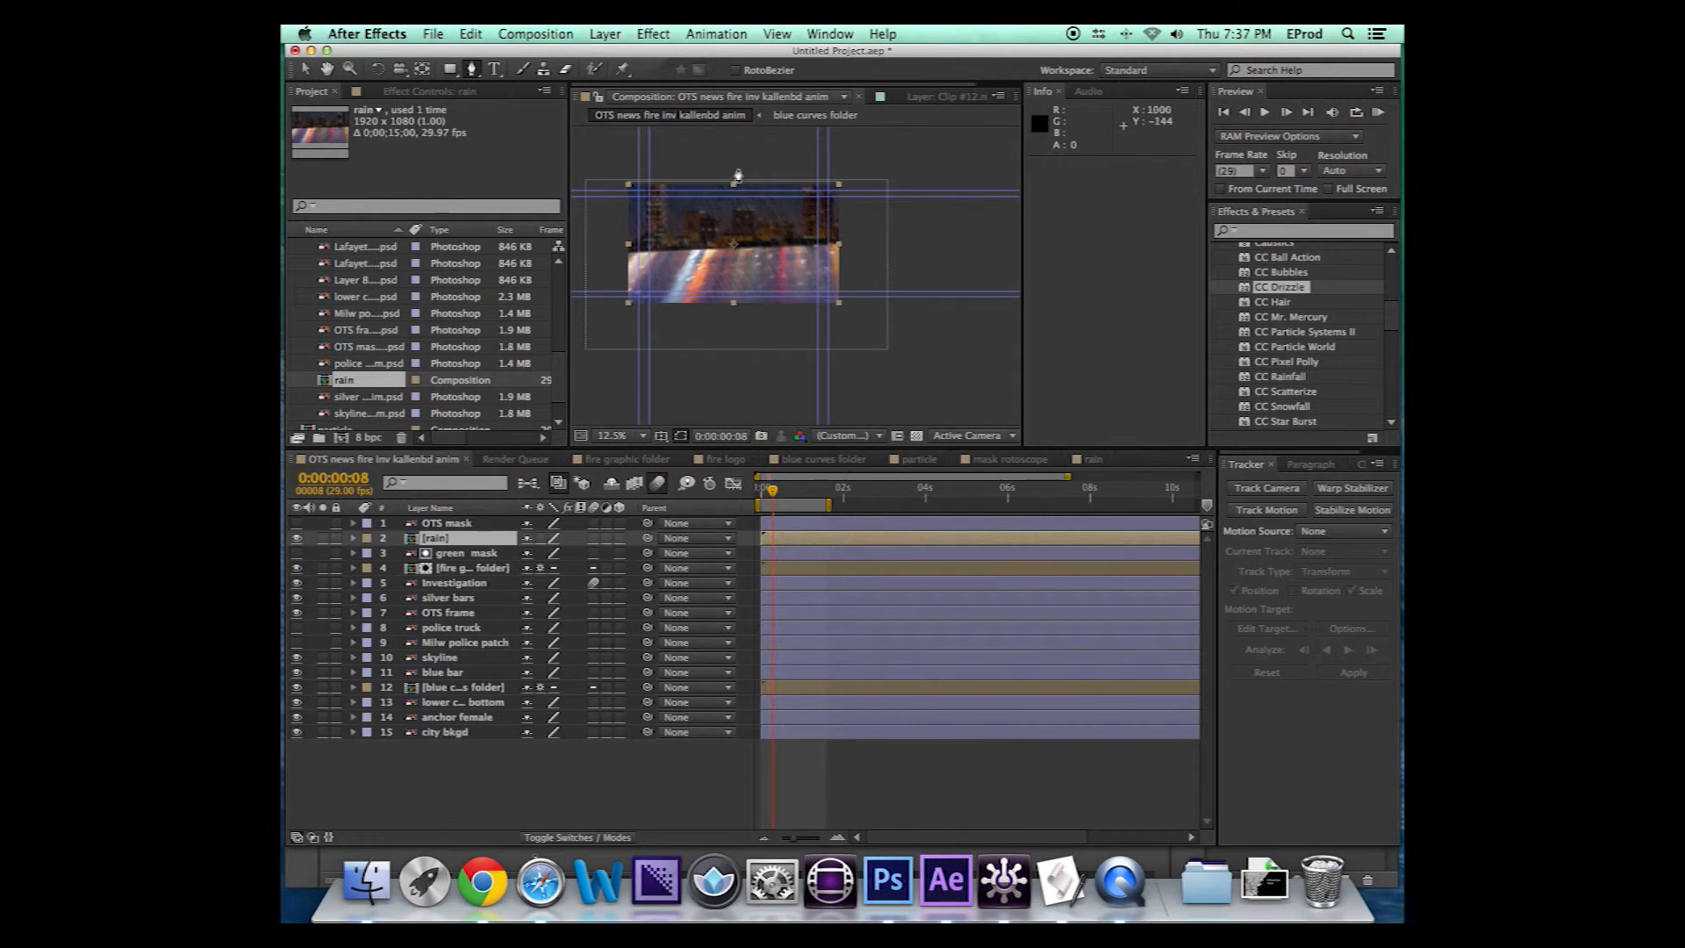
click(452, 554)
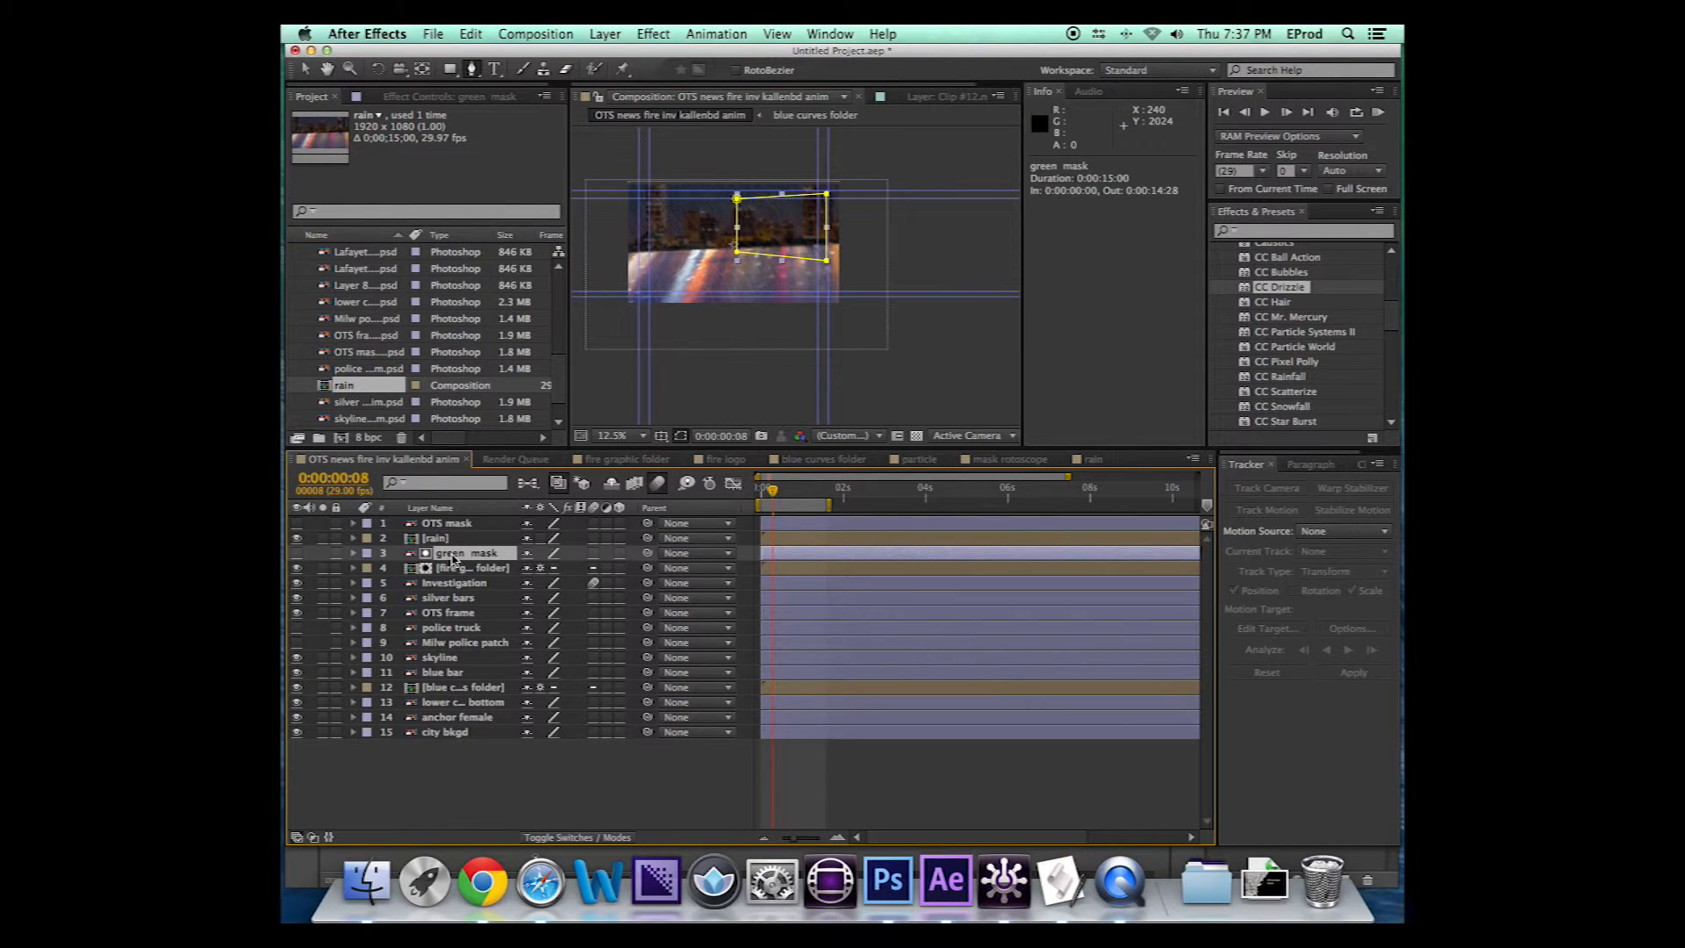
key(super+d)
drag(462, 547, 466, 532)
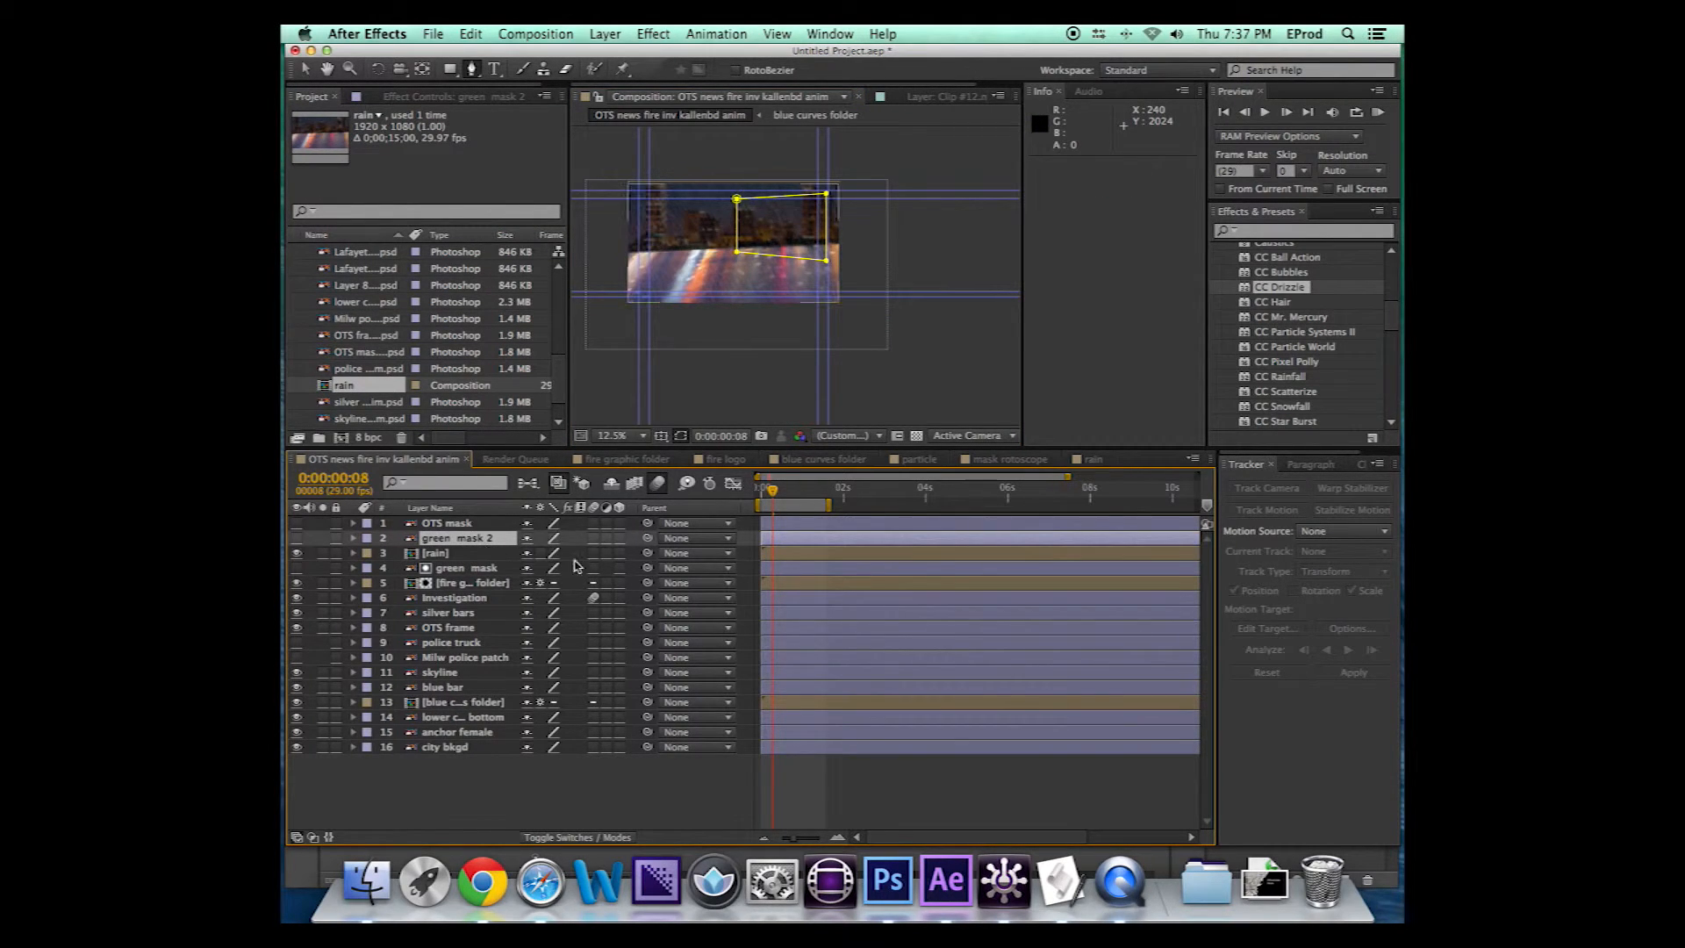
click(576, 838)
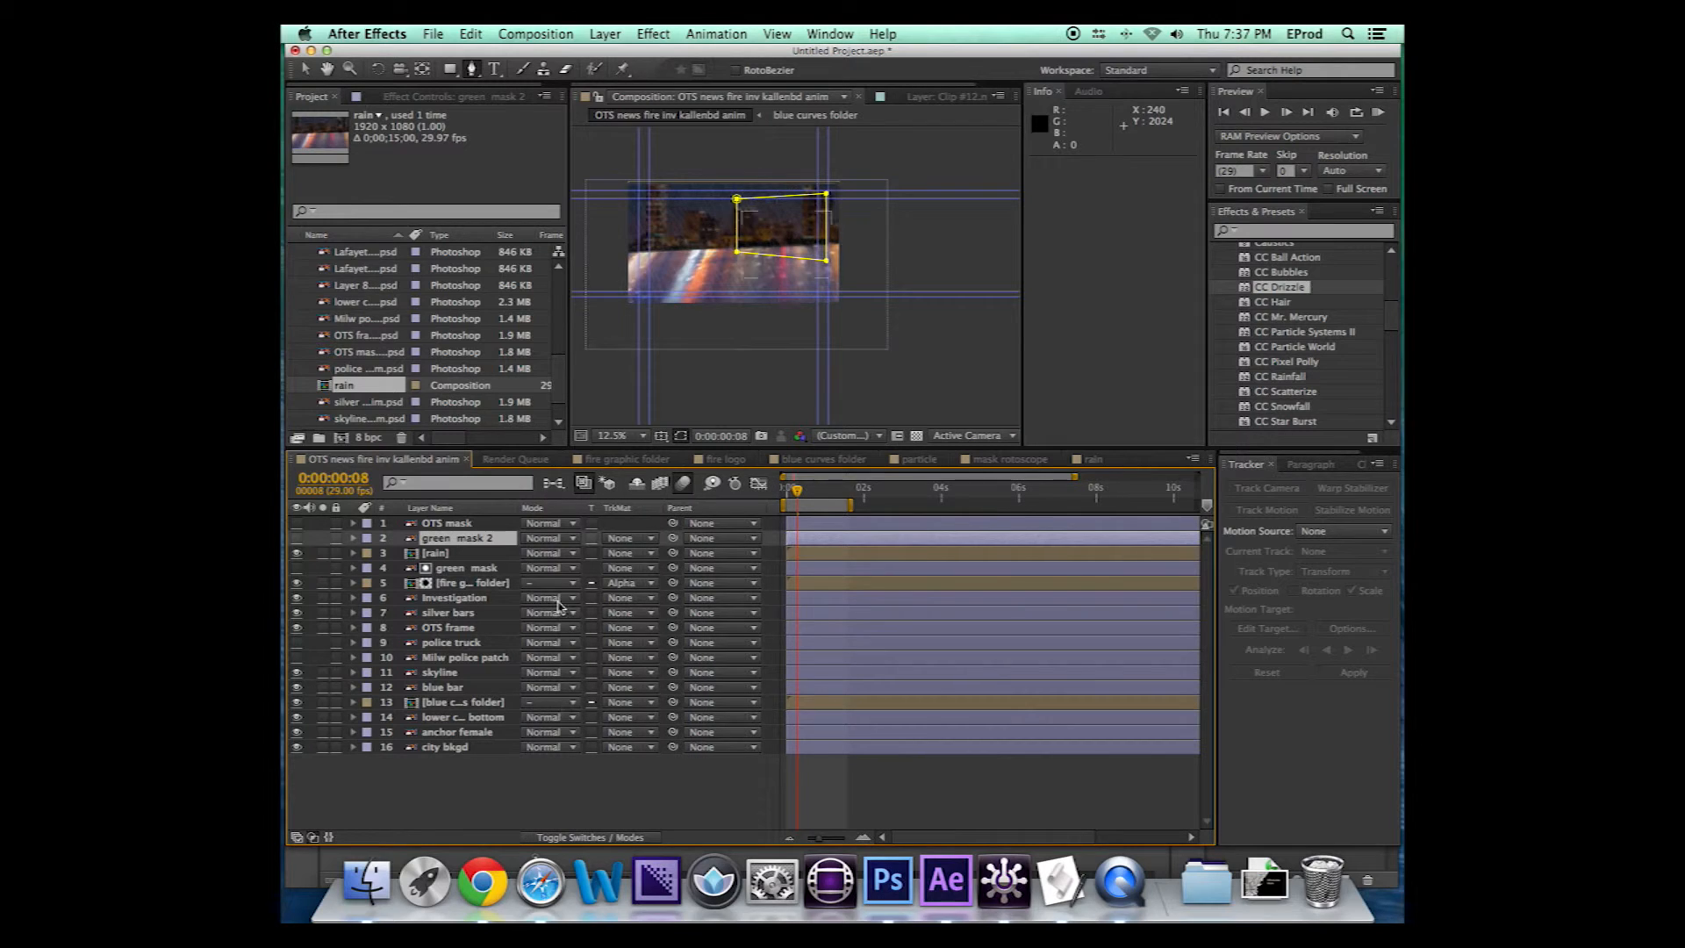
click(649, 553)
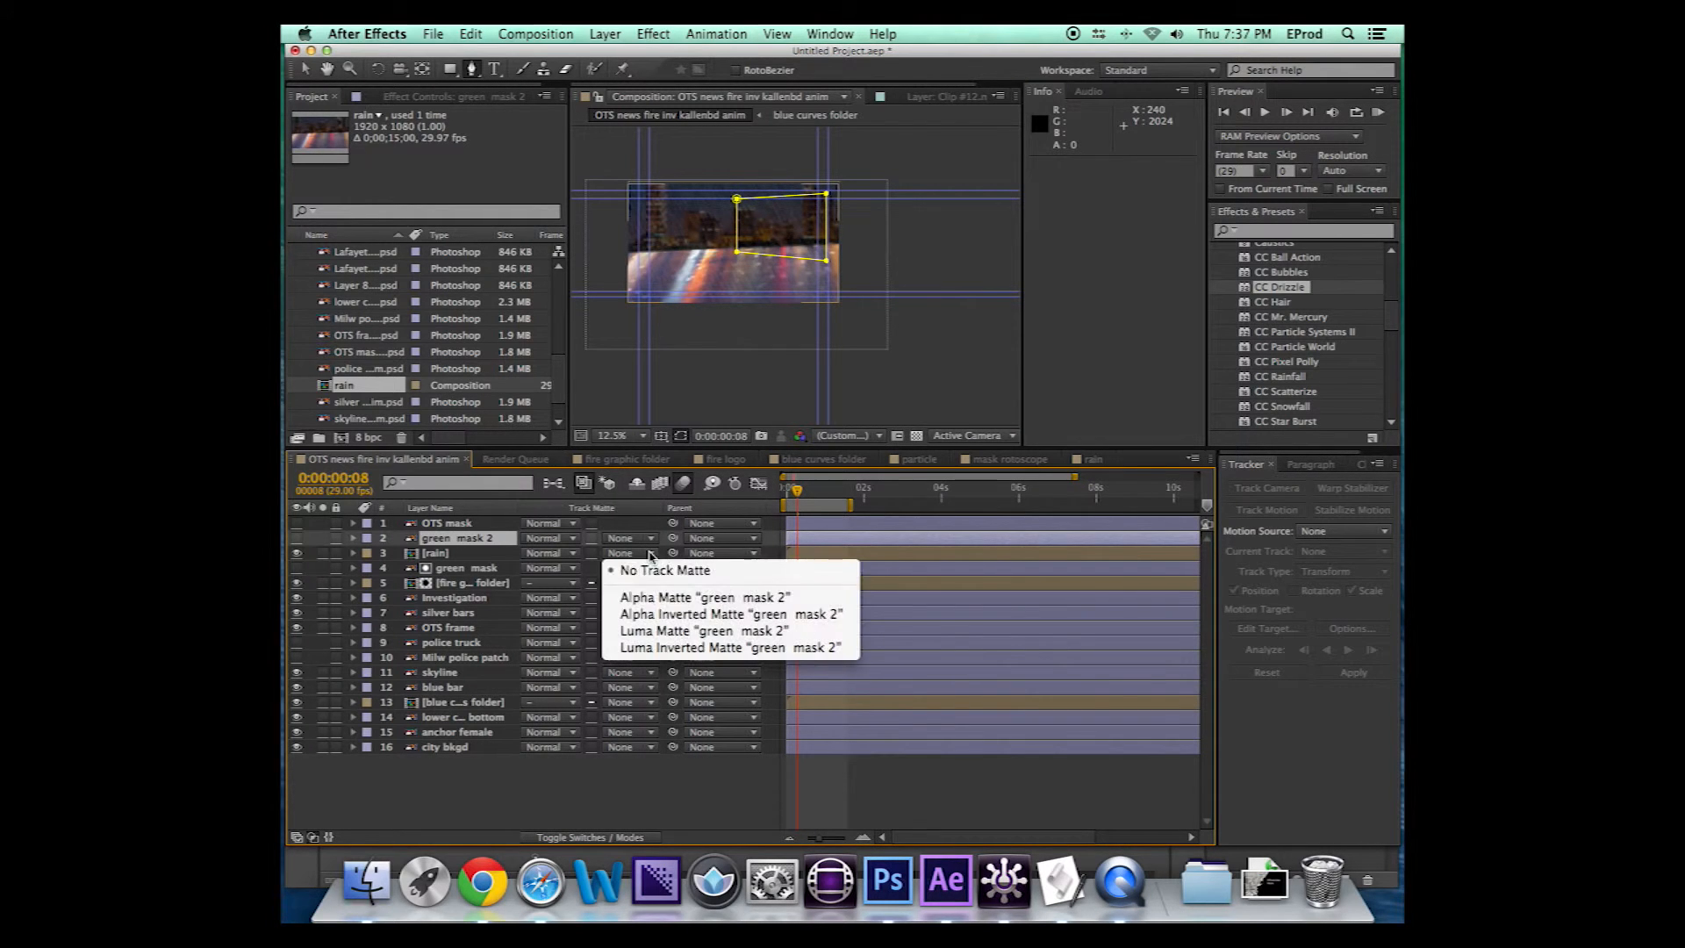
click(658, 605)
Play back the opening of the news composition to check the matted rain in the over-the-shoulder graphic
click(804, 494)
mouse_move(825, 494)
mouse_down()
mouse_move(865, 494)
mouse_move(823, 494)
mouse_up()
click(502, 784)
key(space)
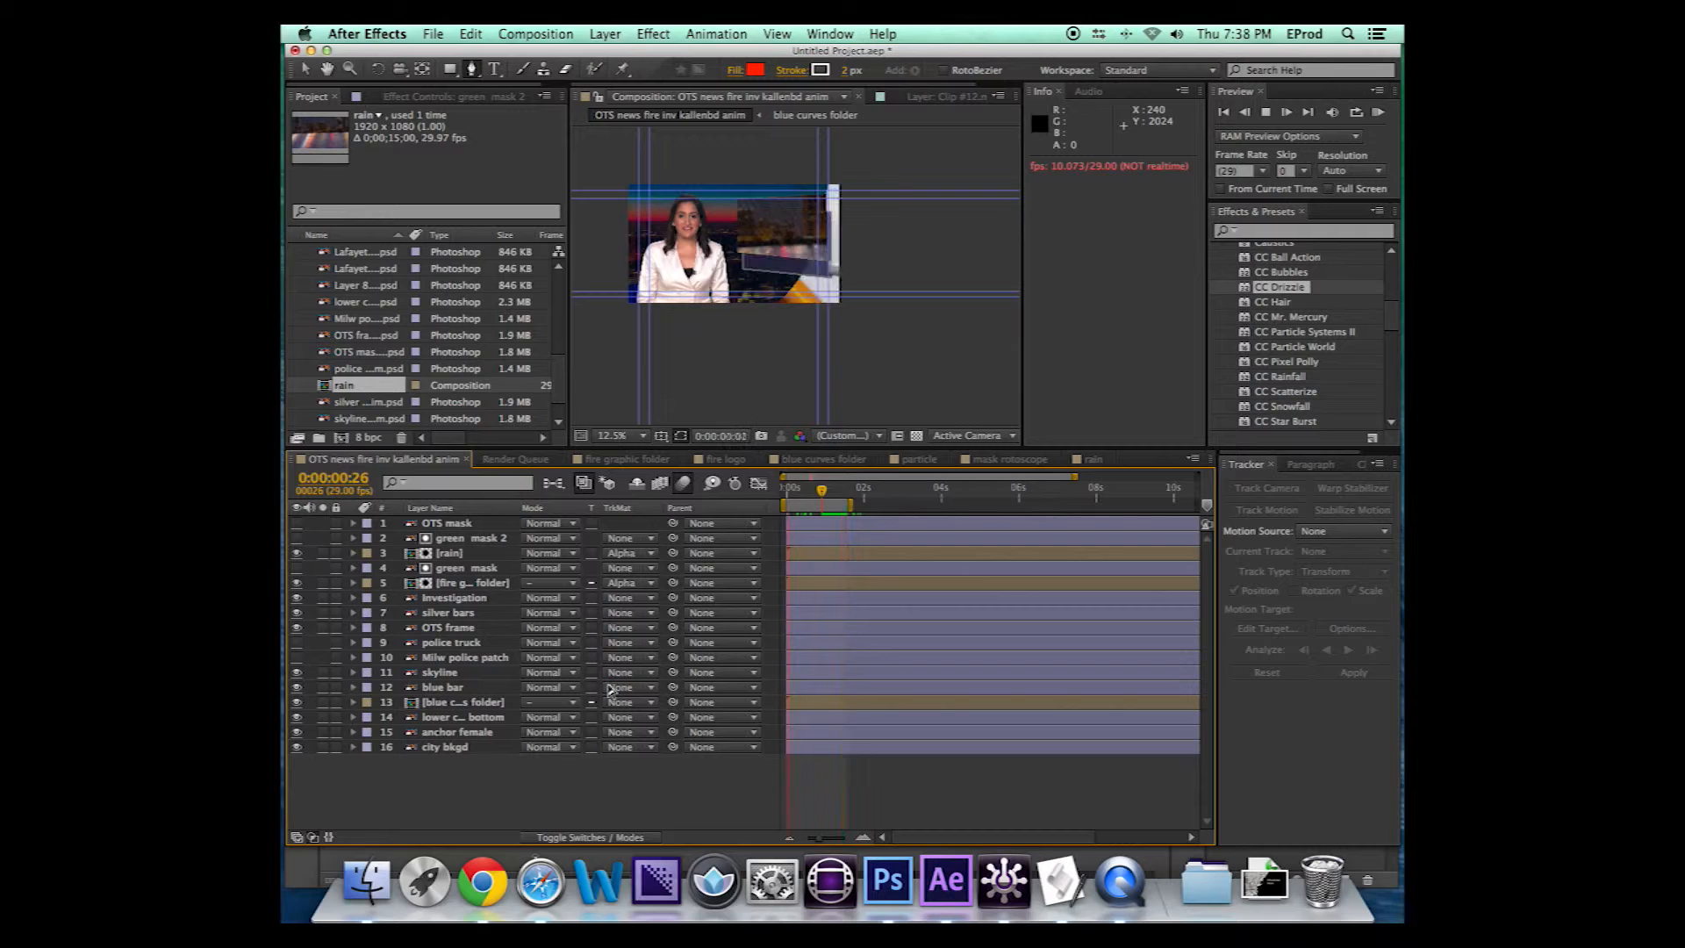
key(space)
scroll(611, 691, right, 5)
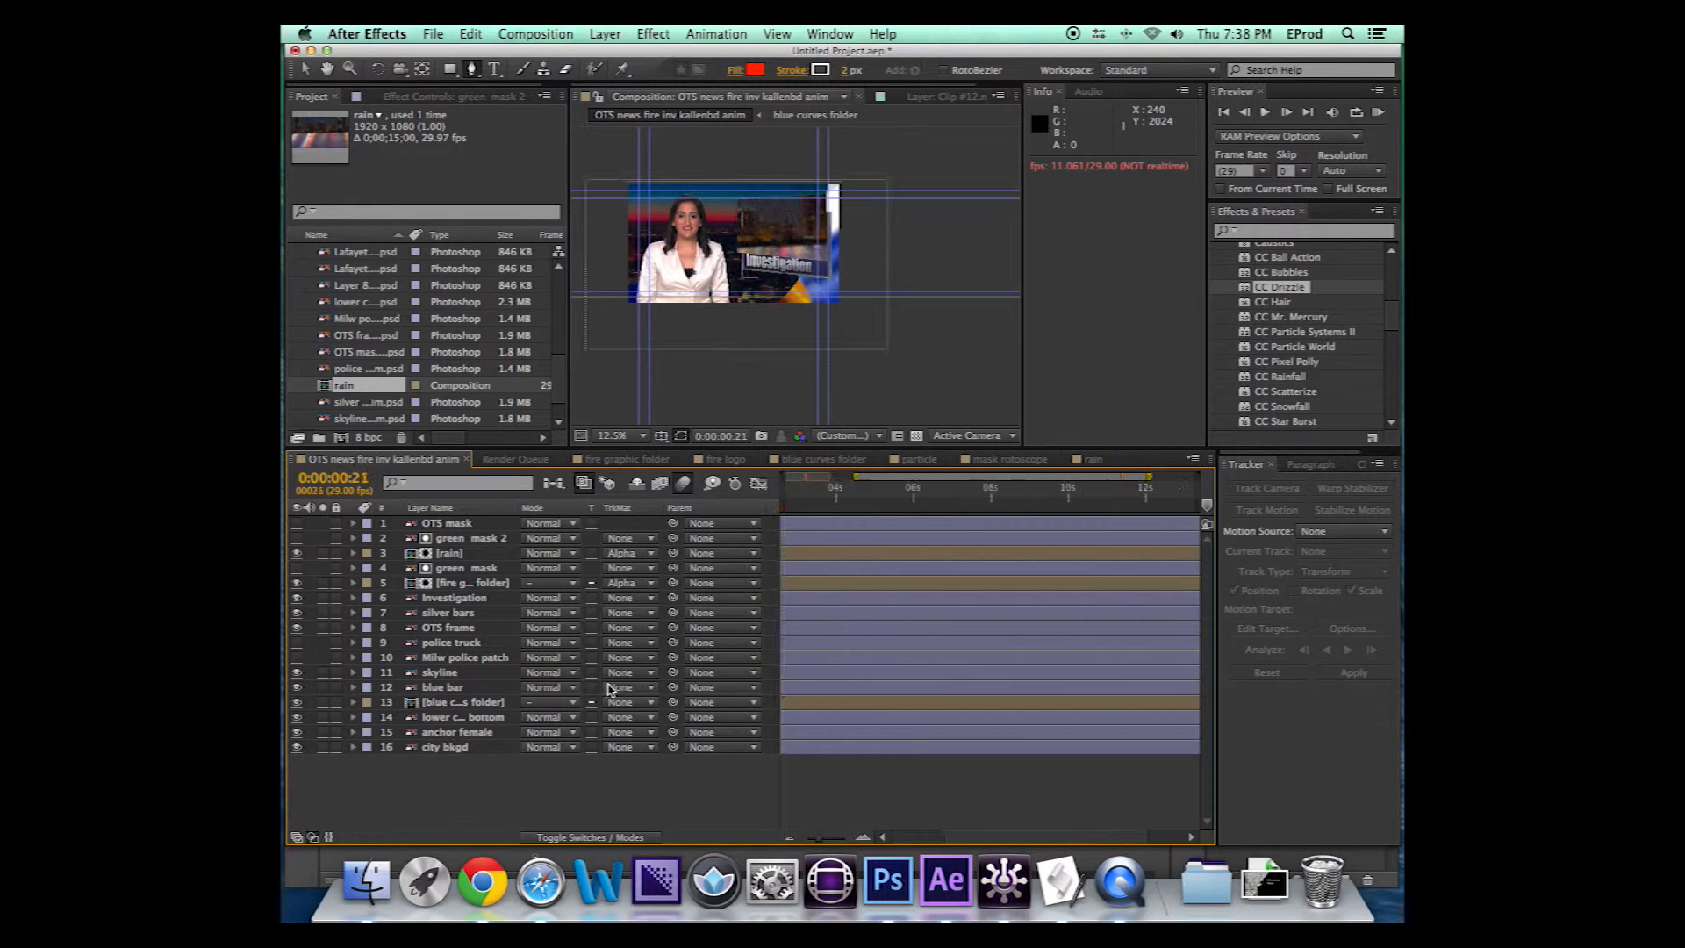
Fit the composition view up to 100% and play back the rain graphic from 0;00;05;13
click(639, 435)
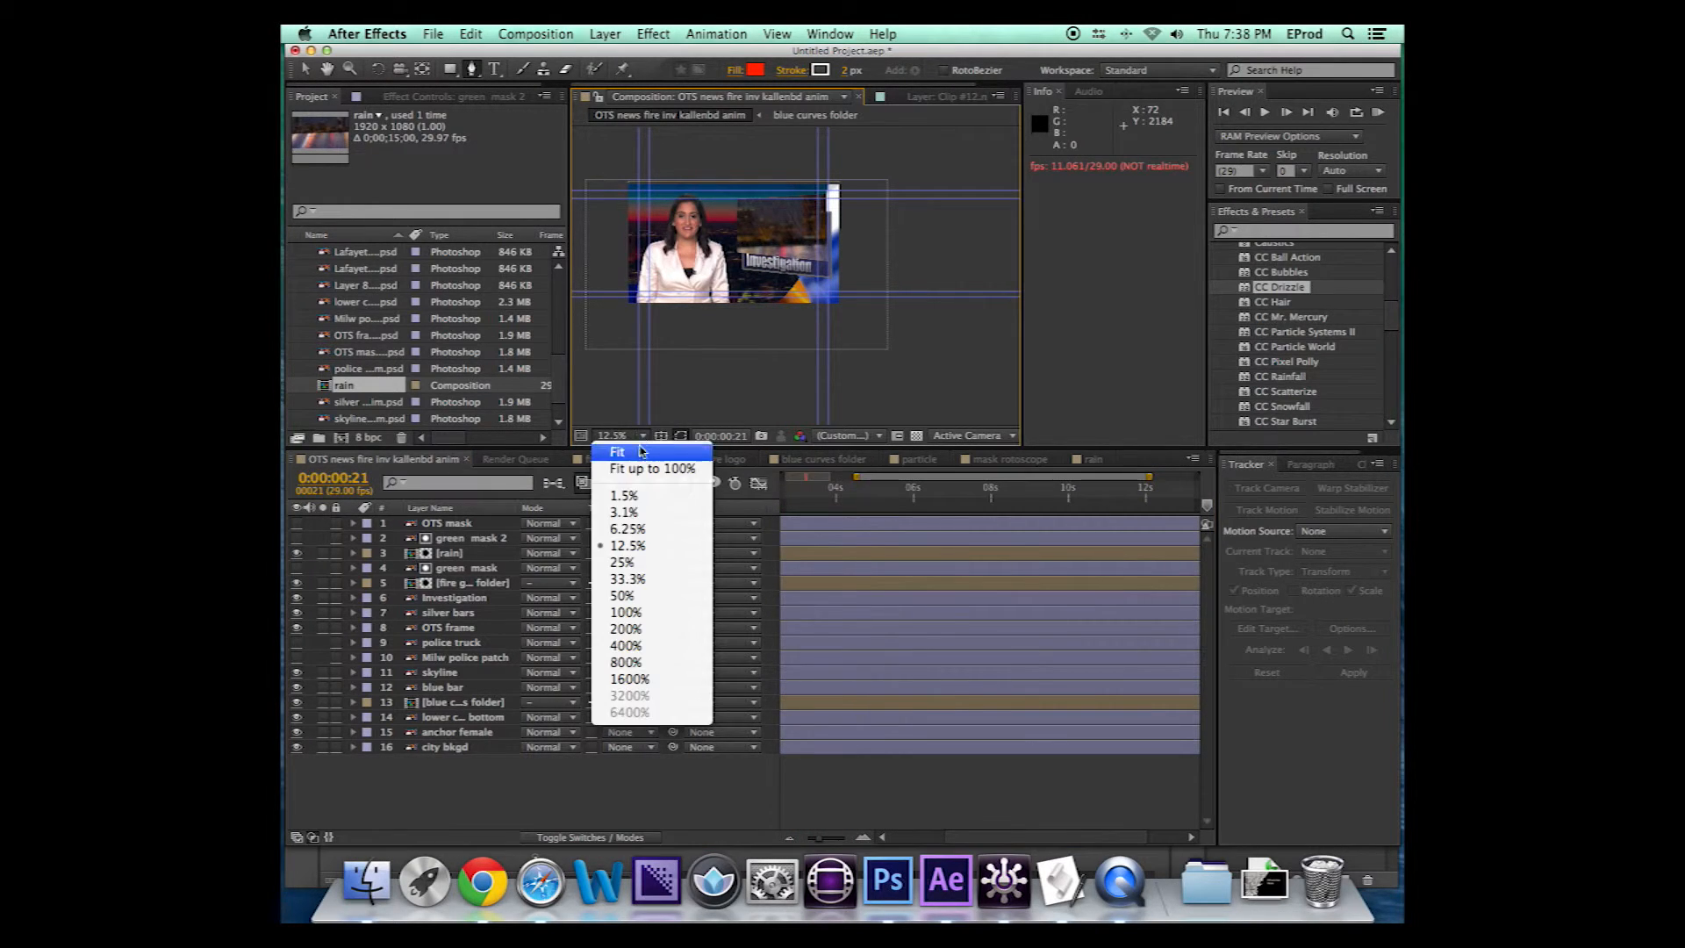
click(675, 472)
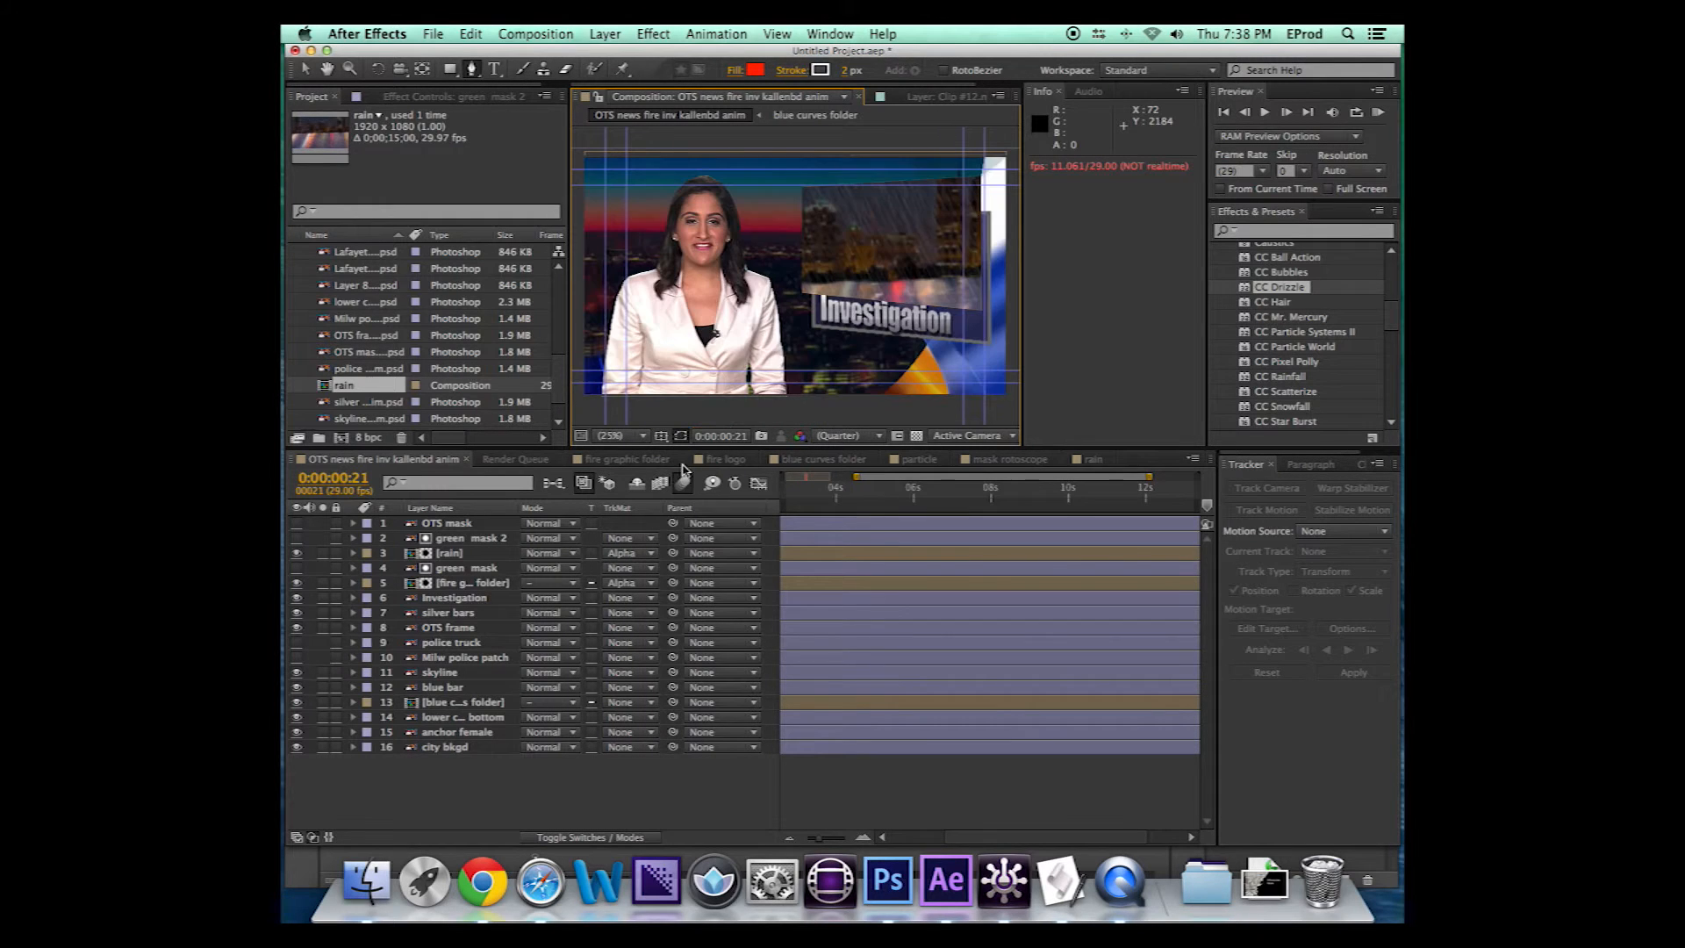
drag(947, 512, 893, 514)
key(space)
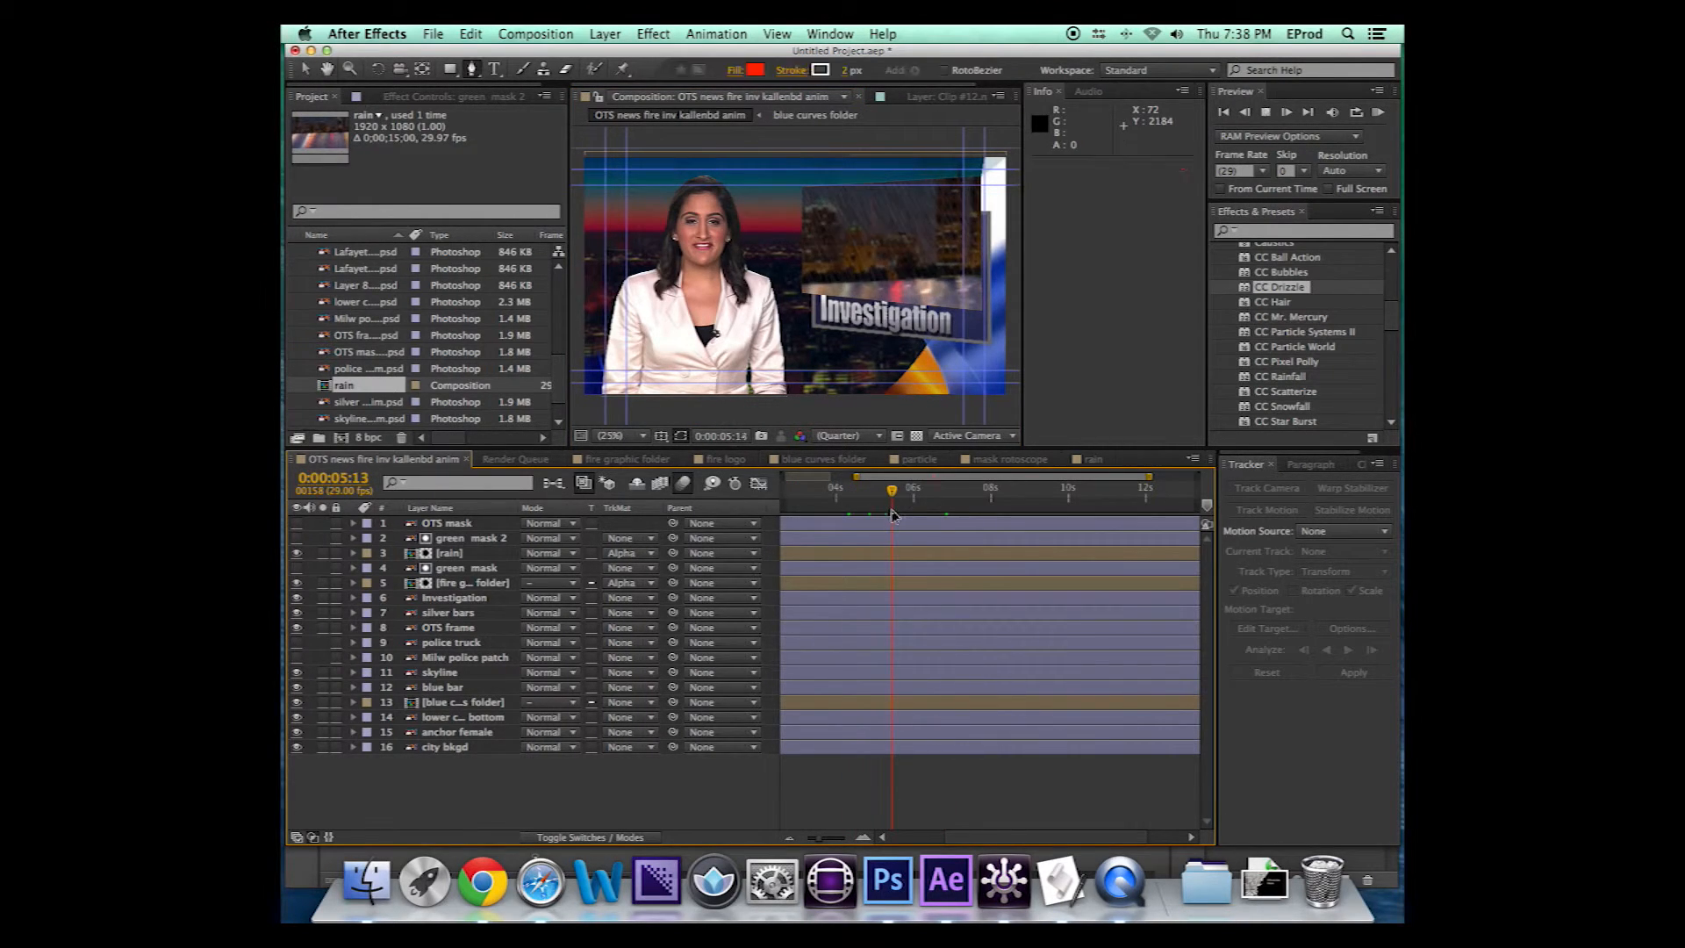
key(space)
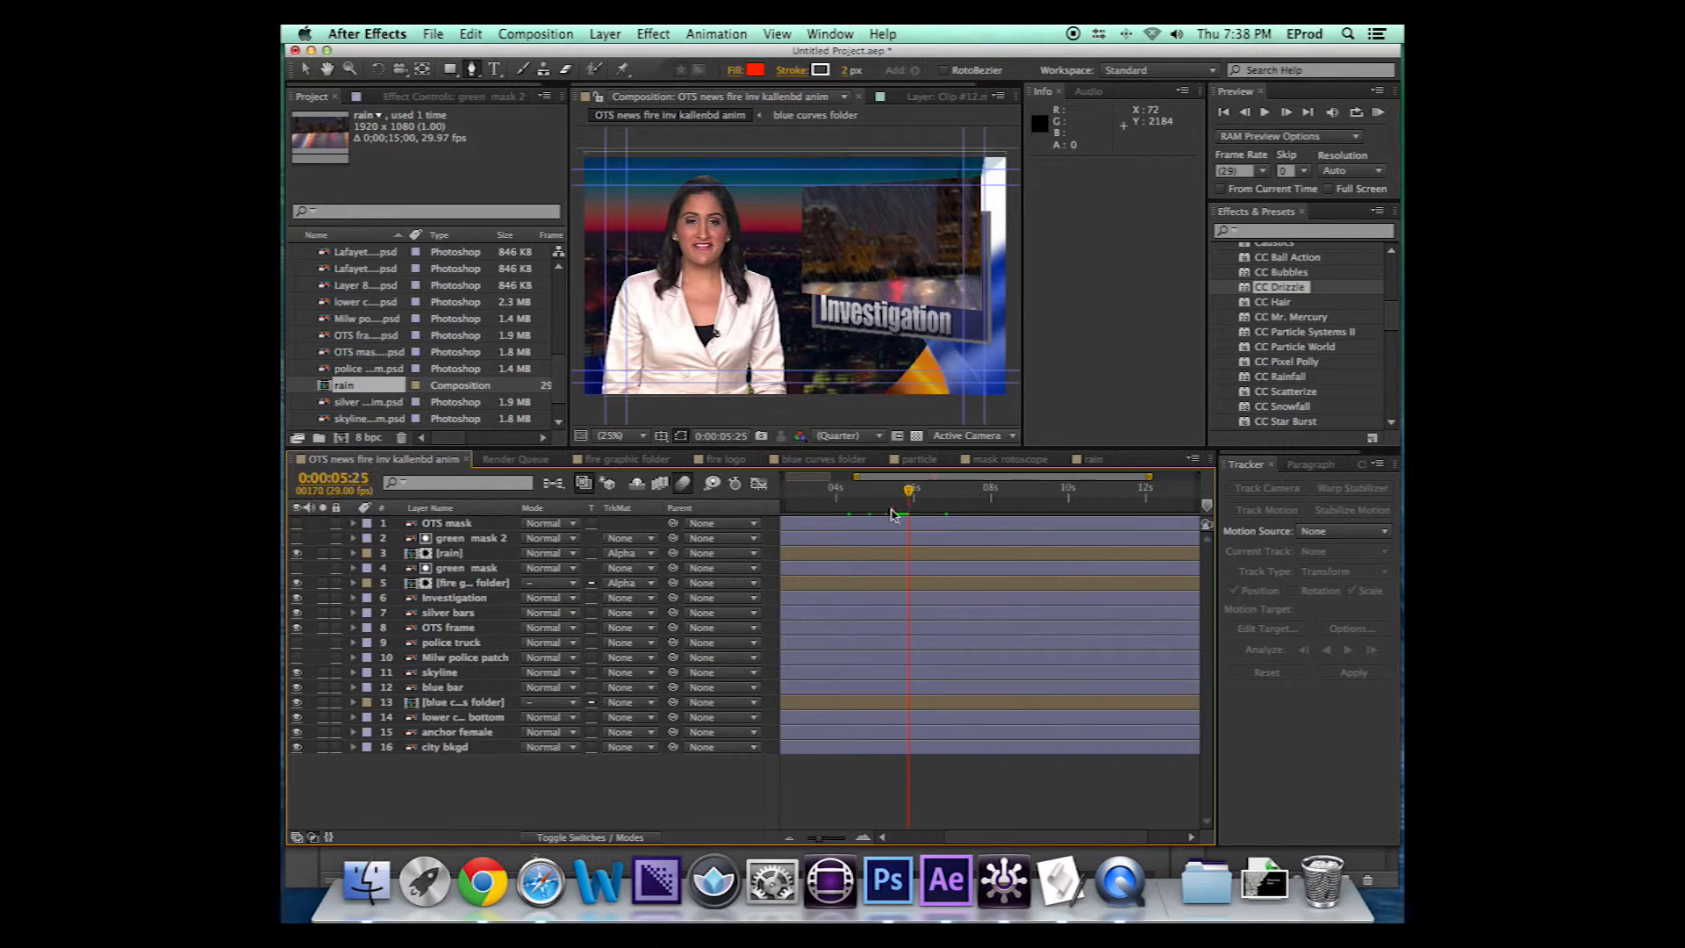
Create a 1920 x 1080, 29.97 fps, 15-second composition named Comp 1 and add a full-size black solid
click(570, 34)
click(561, 58)
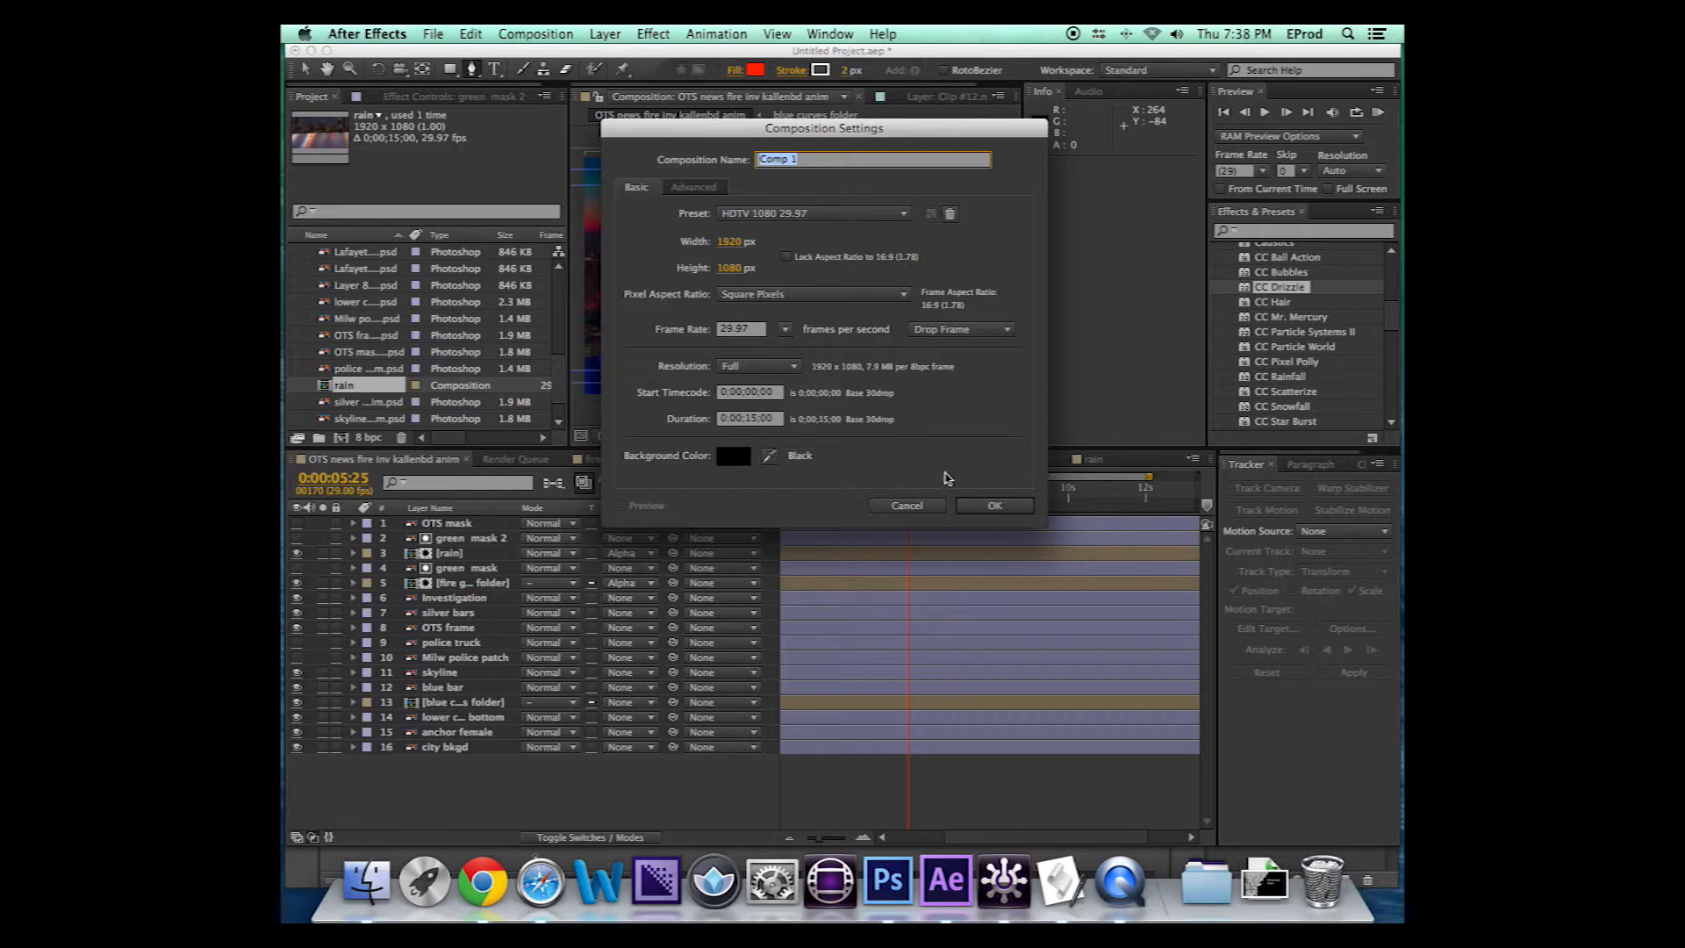
click(965, 506)
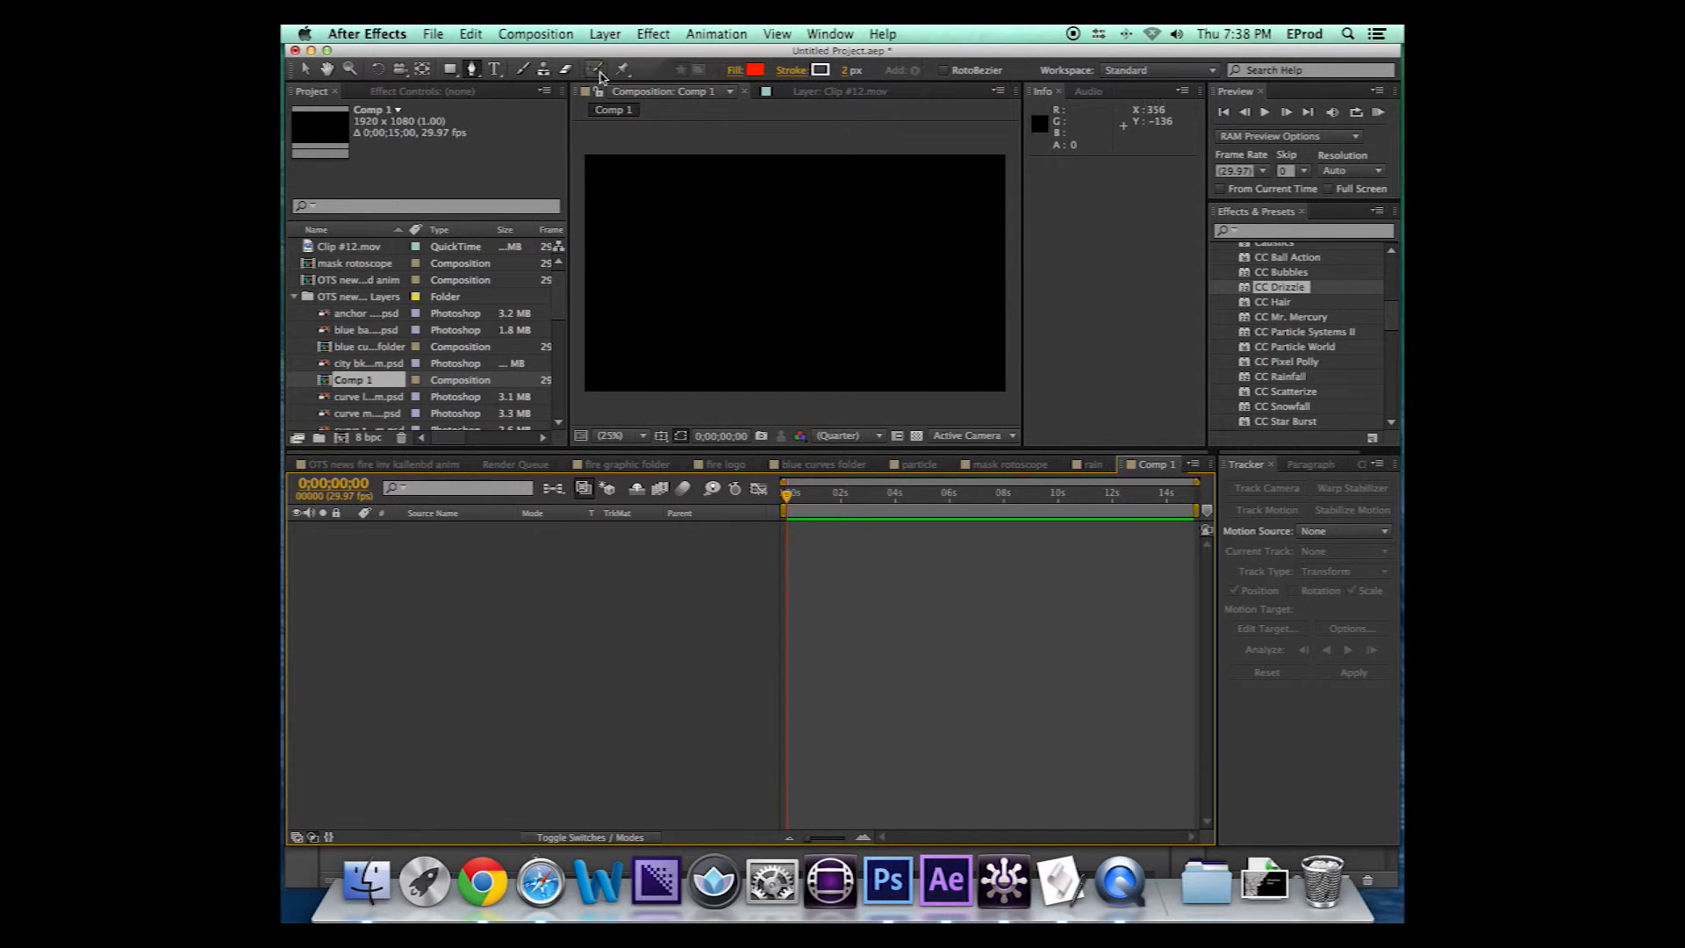
click(605, 33)
mouse_move(790, 55)
click(902, 85)
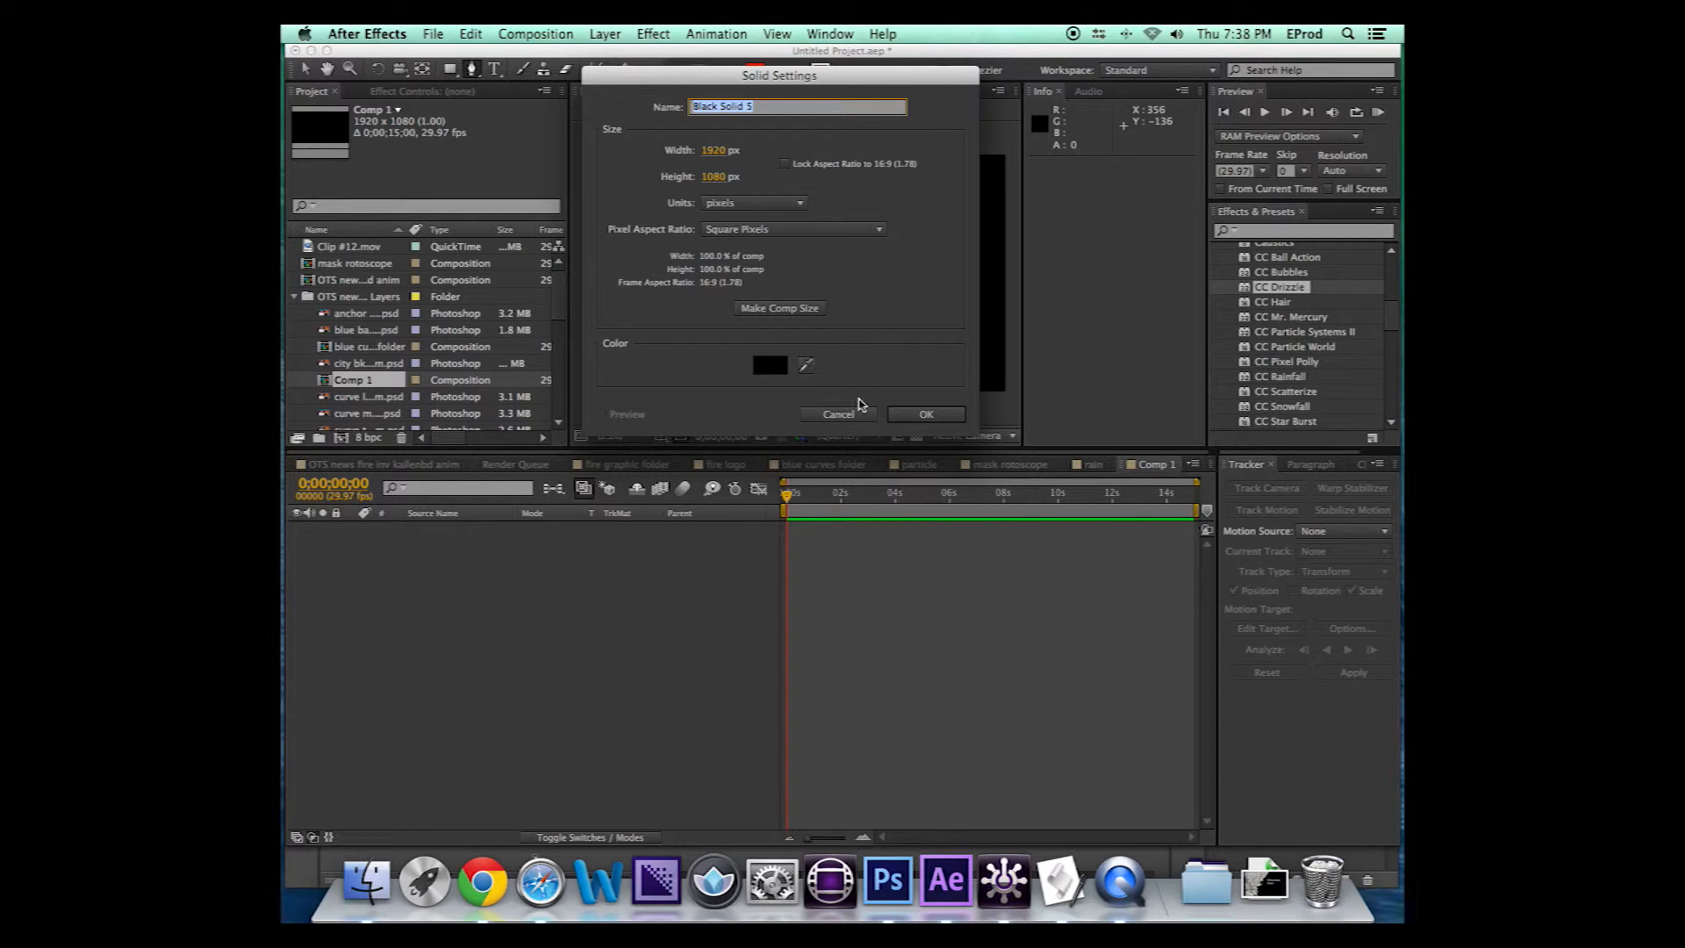
click(907, 414)
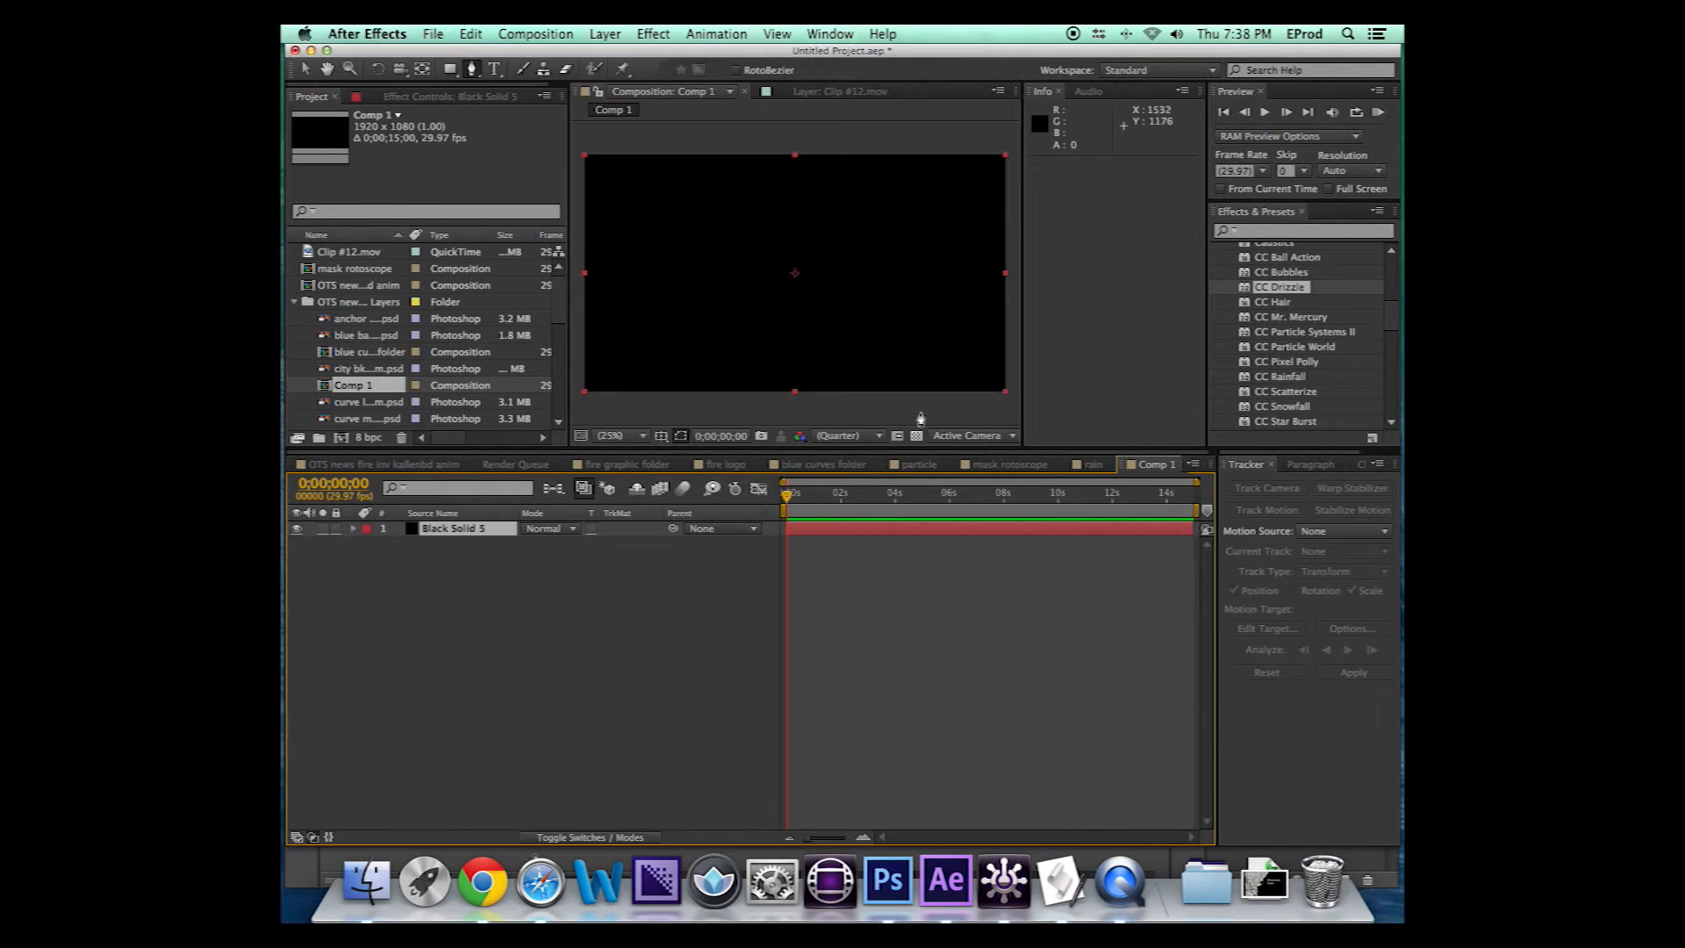
Try CC Mr. Mercury on the black solid with a Birth Rate of 0.9, scrubbing the first two seconds
drag(1287, 319, 767, 358)
drag(790, 497, 835, 496)
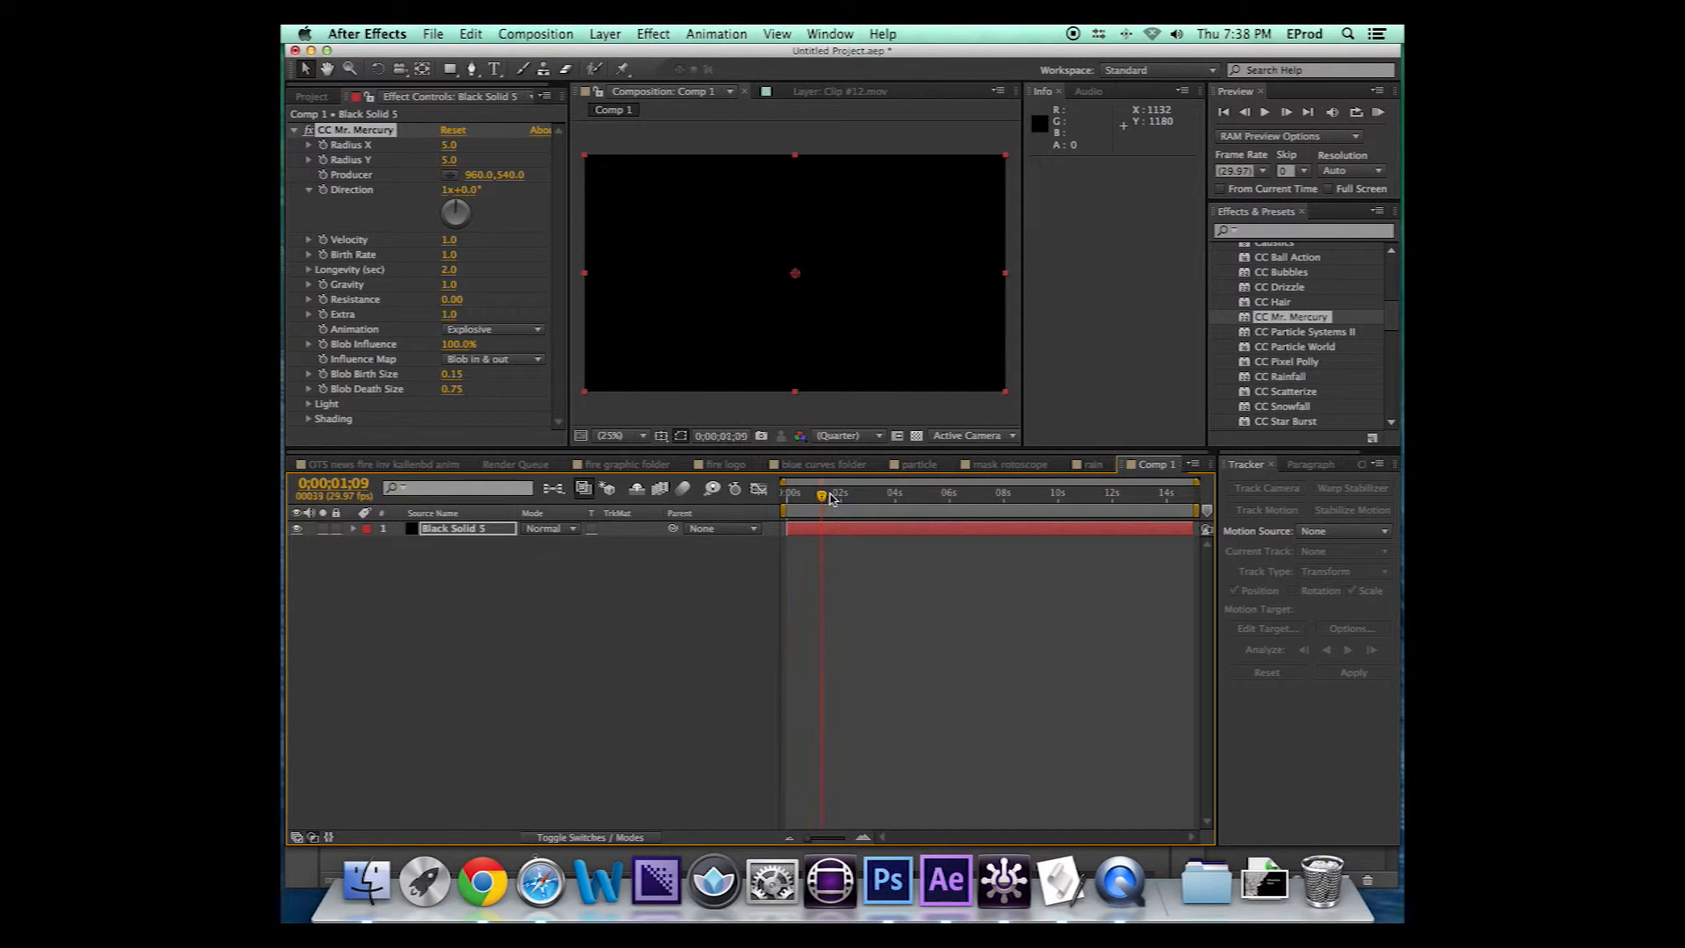
click(450, 255)
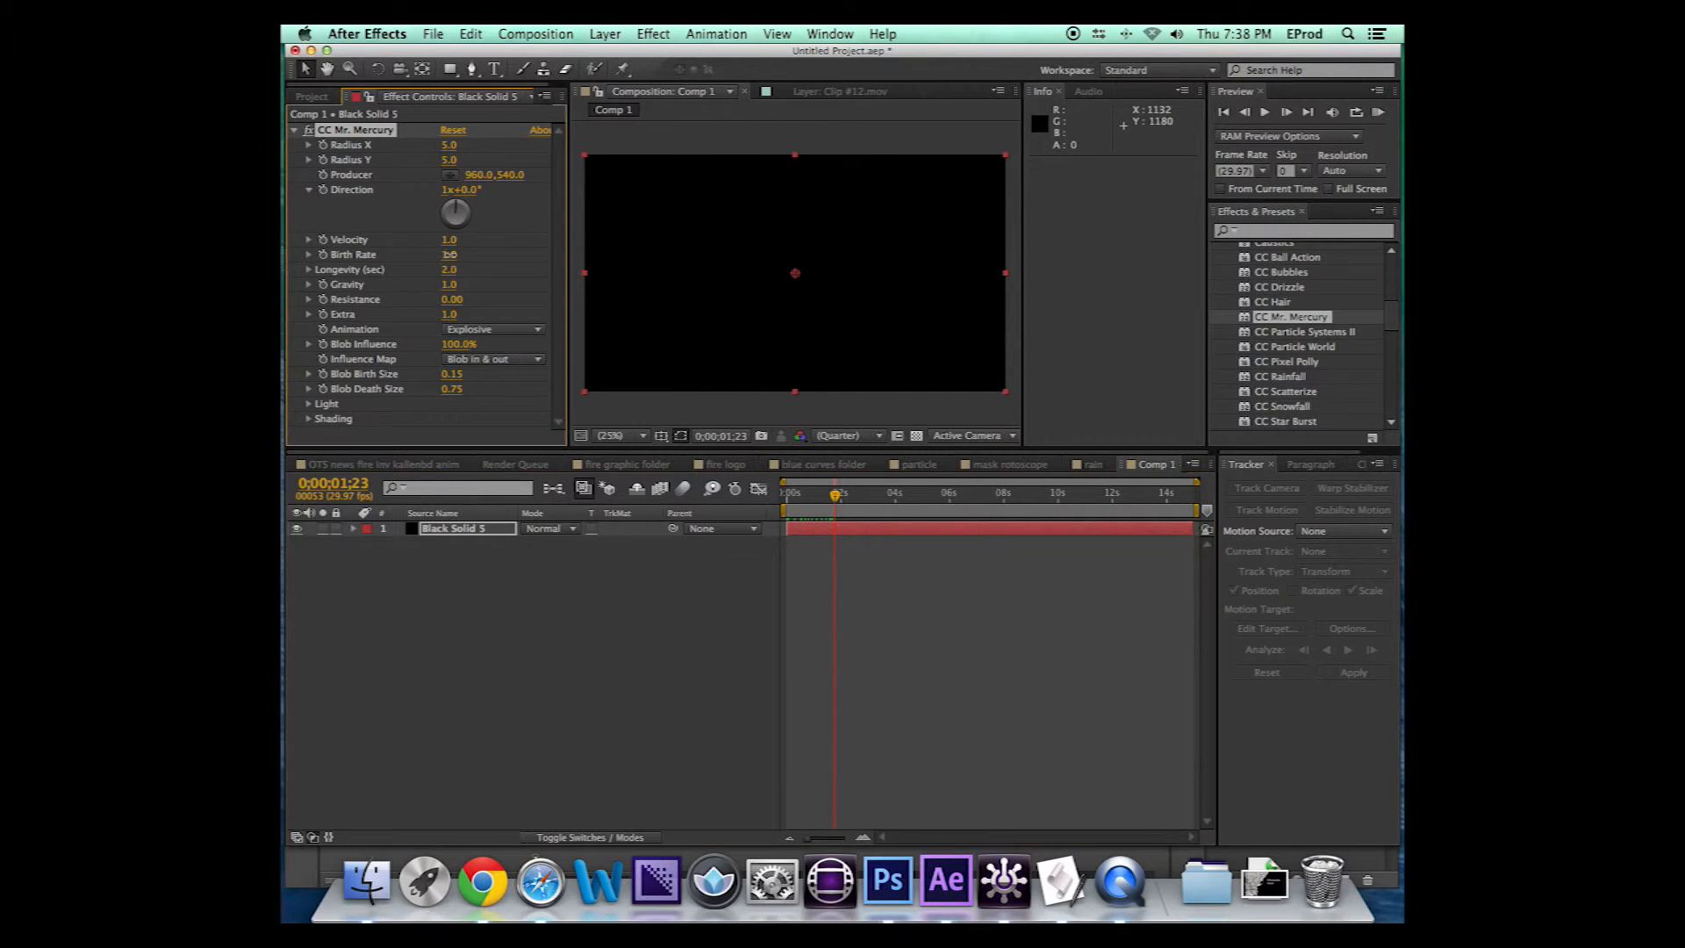
click(809, 492)
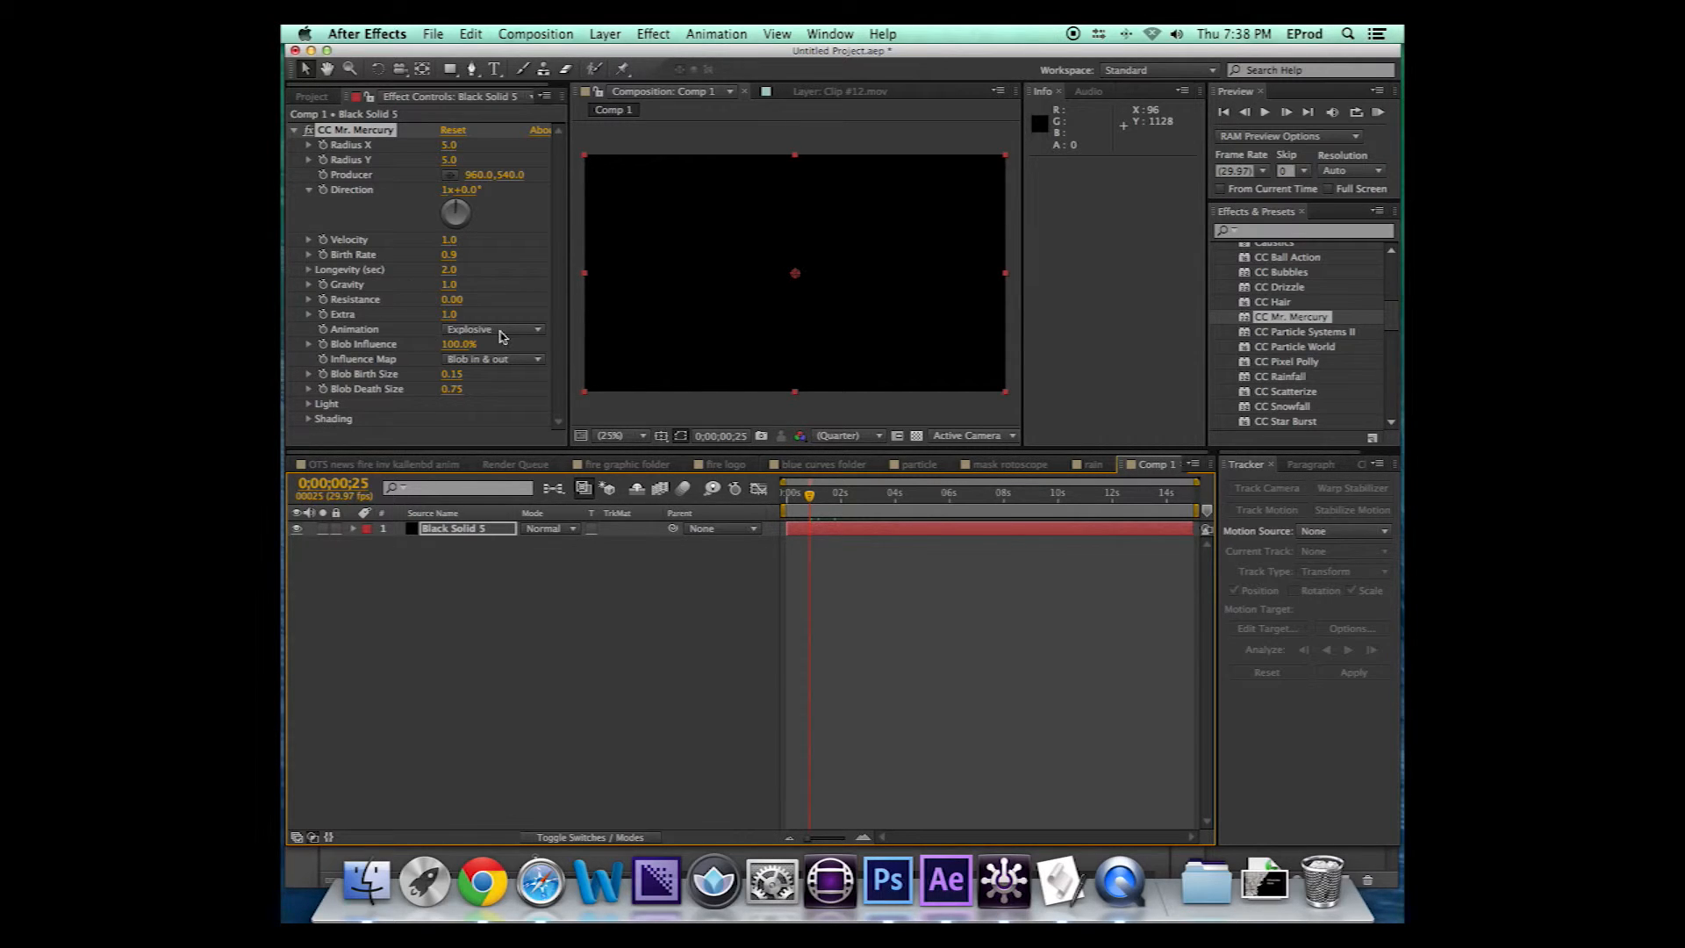
mouse_move(801, 496)
mouse_down()
mouse_move(769, 501)
mouse_move(790, 507)
mouse_up()
Try a Radius X of 95 and a Radius Y of 17 for CC Mr. Mercury, checking at 0;00;01;05
click(452, 538)
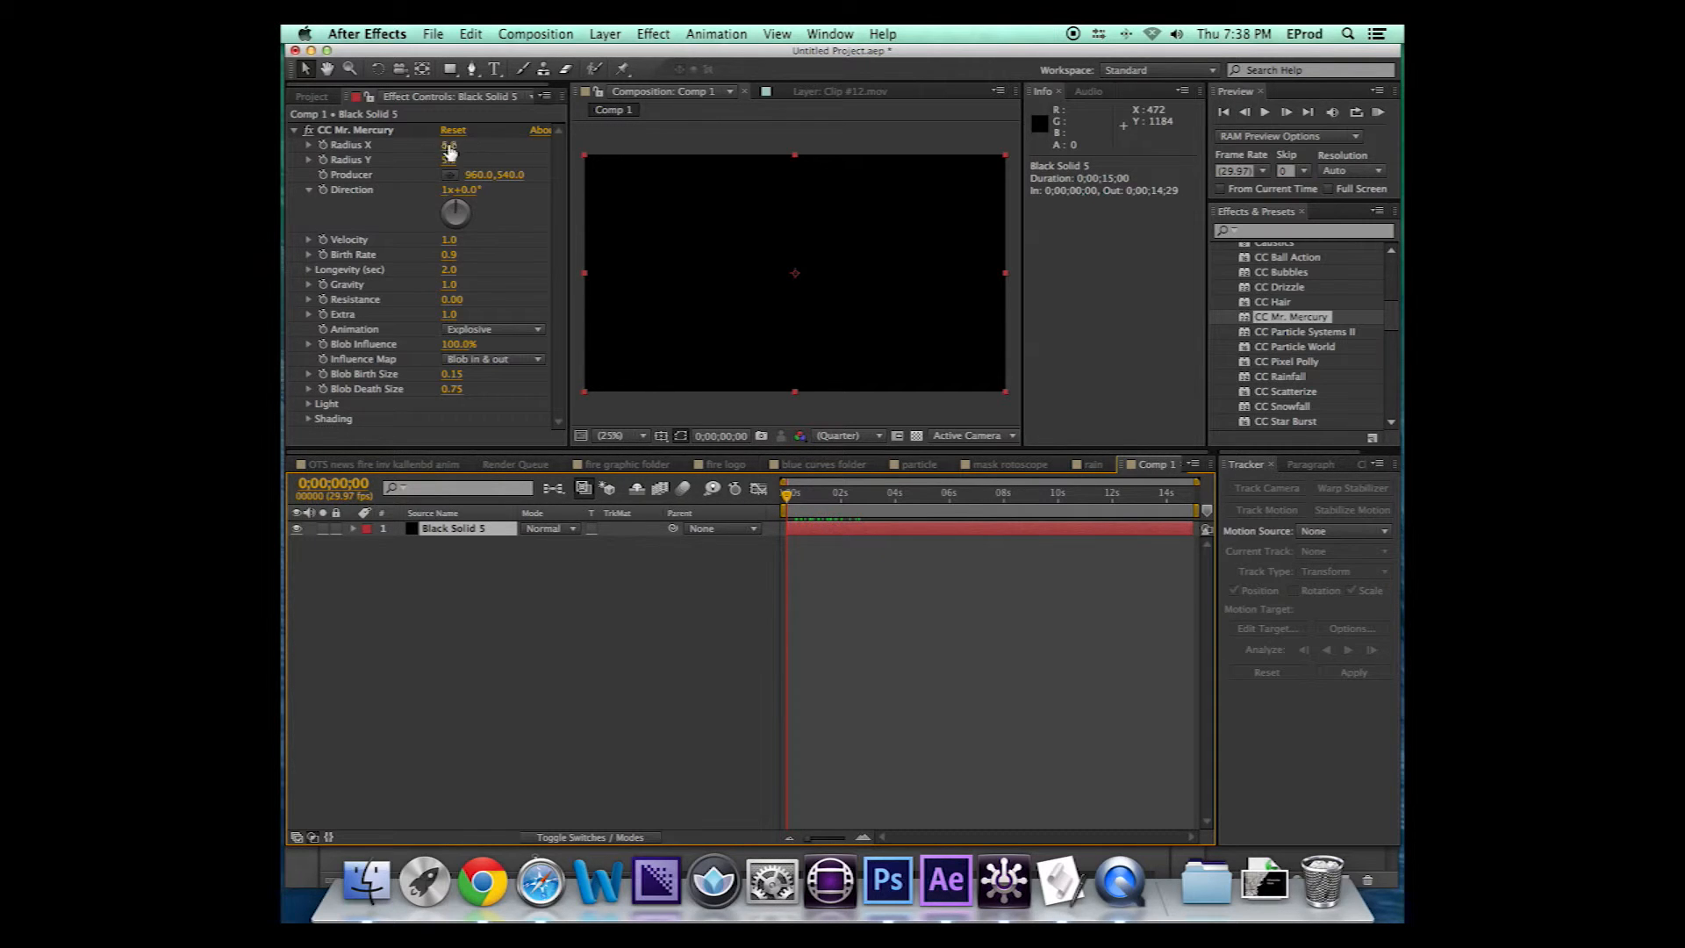
drag(448, 145, 506, 140)
mouse_move(790, 500)
mouse_down()
mouse_move(859, 501)
mouse_move(818, 501)
mouse_up()
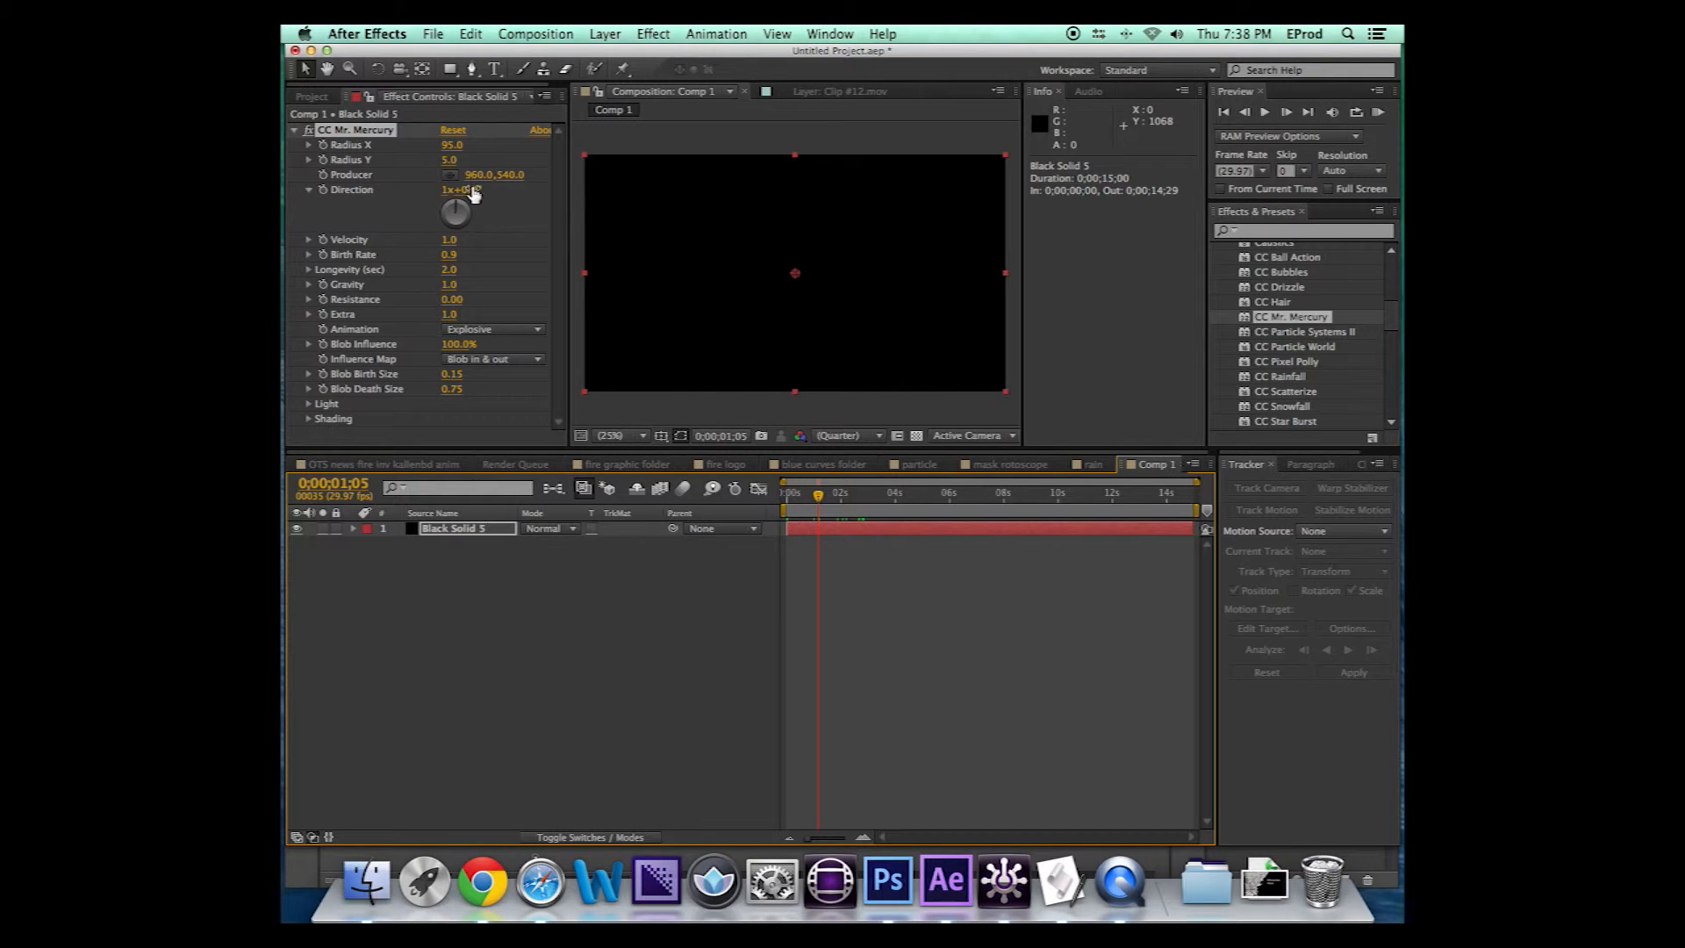
drag(449, 159, 546, 152)
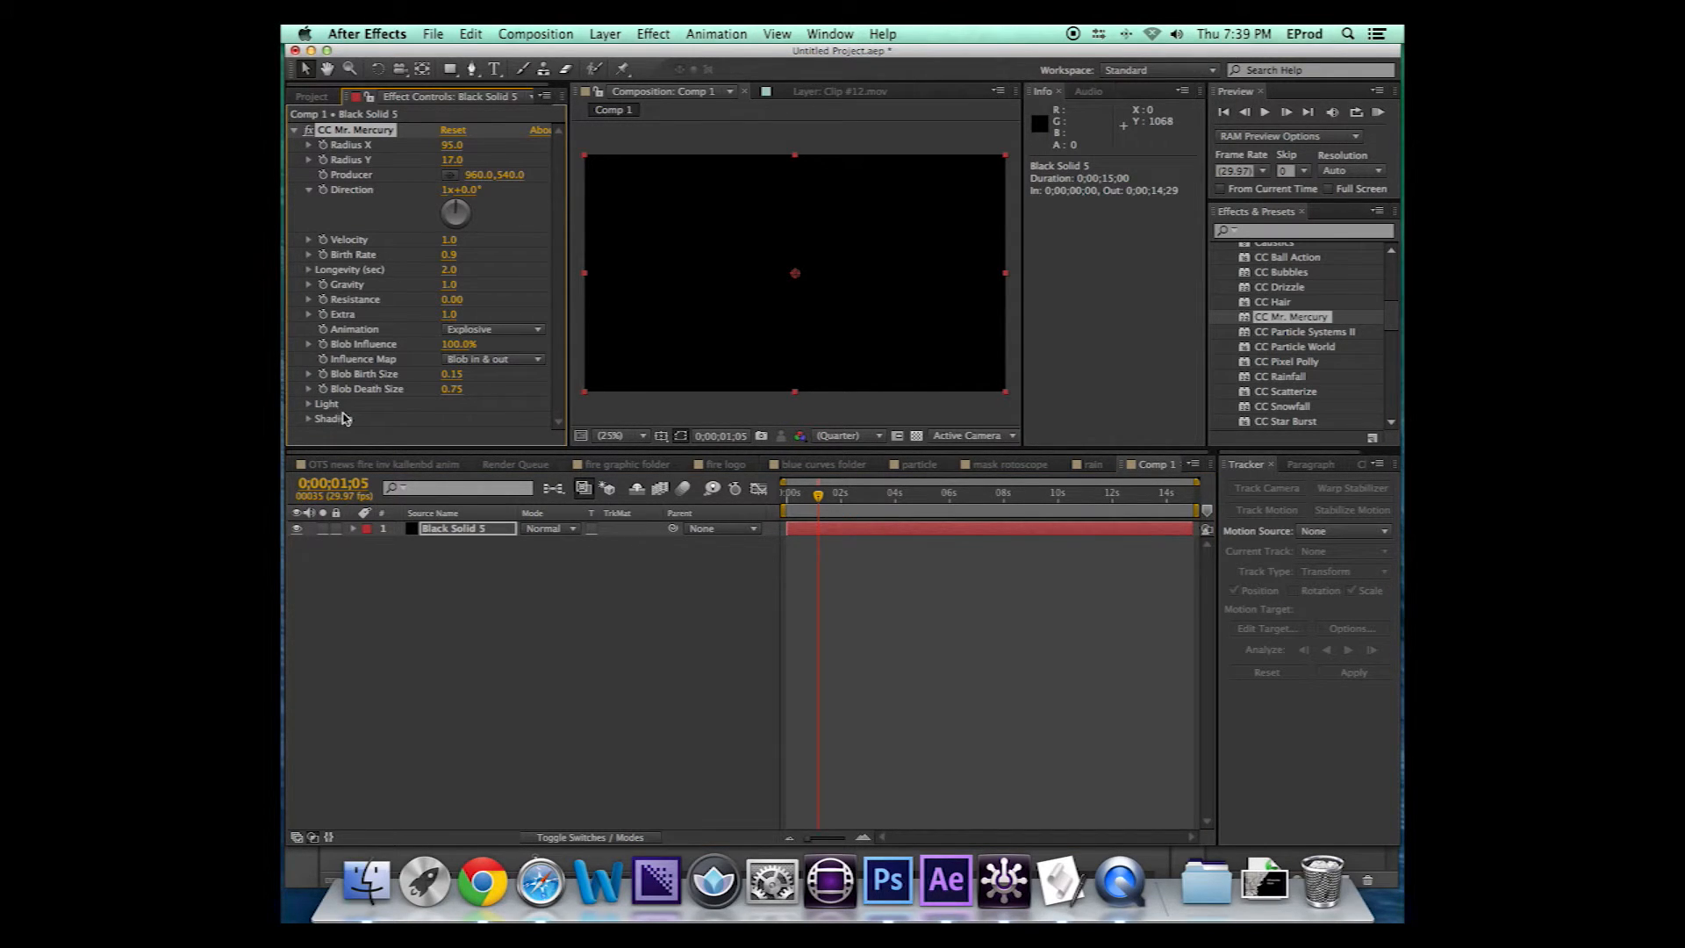
Remove CC Mr. Mercury from the black solid
click(545, 553)
click(458, 529)
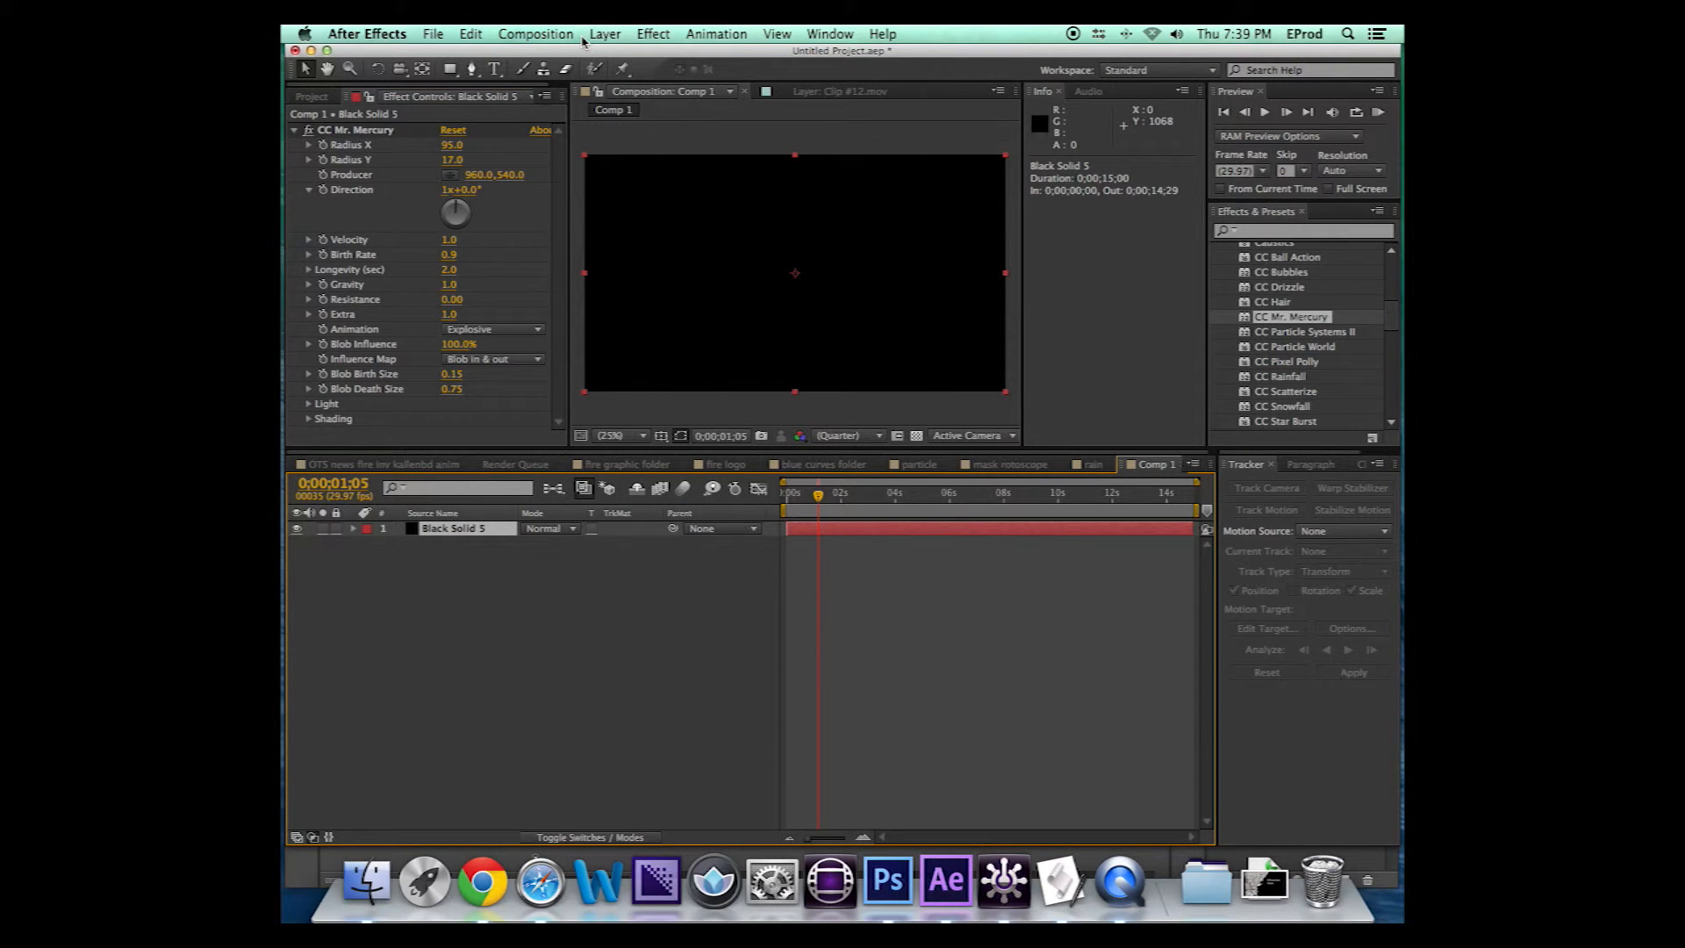
click(355, 131)
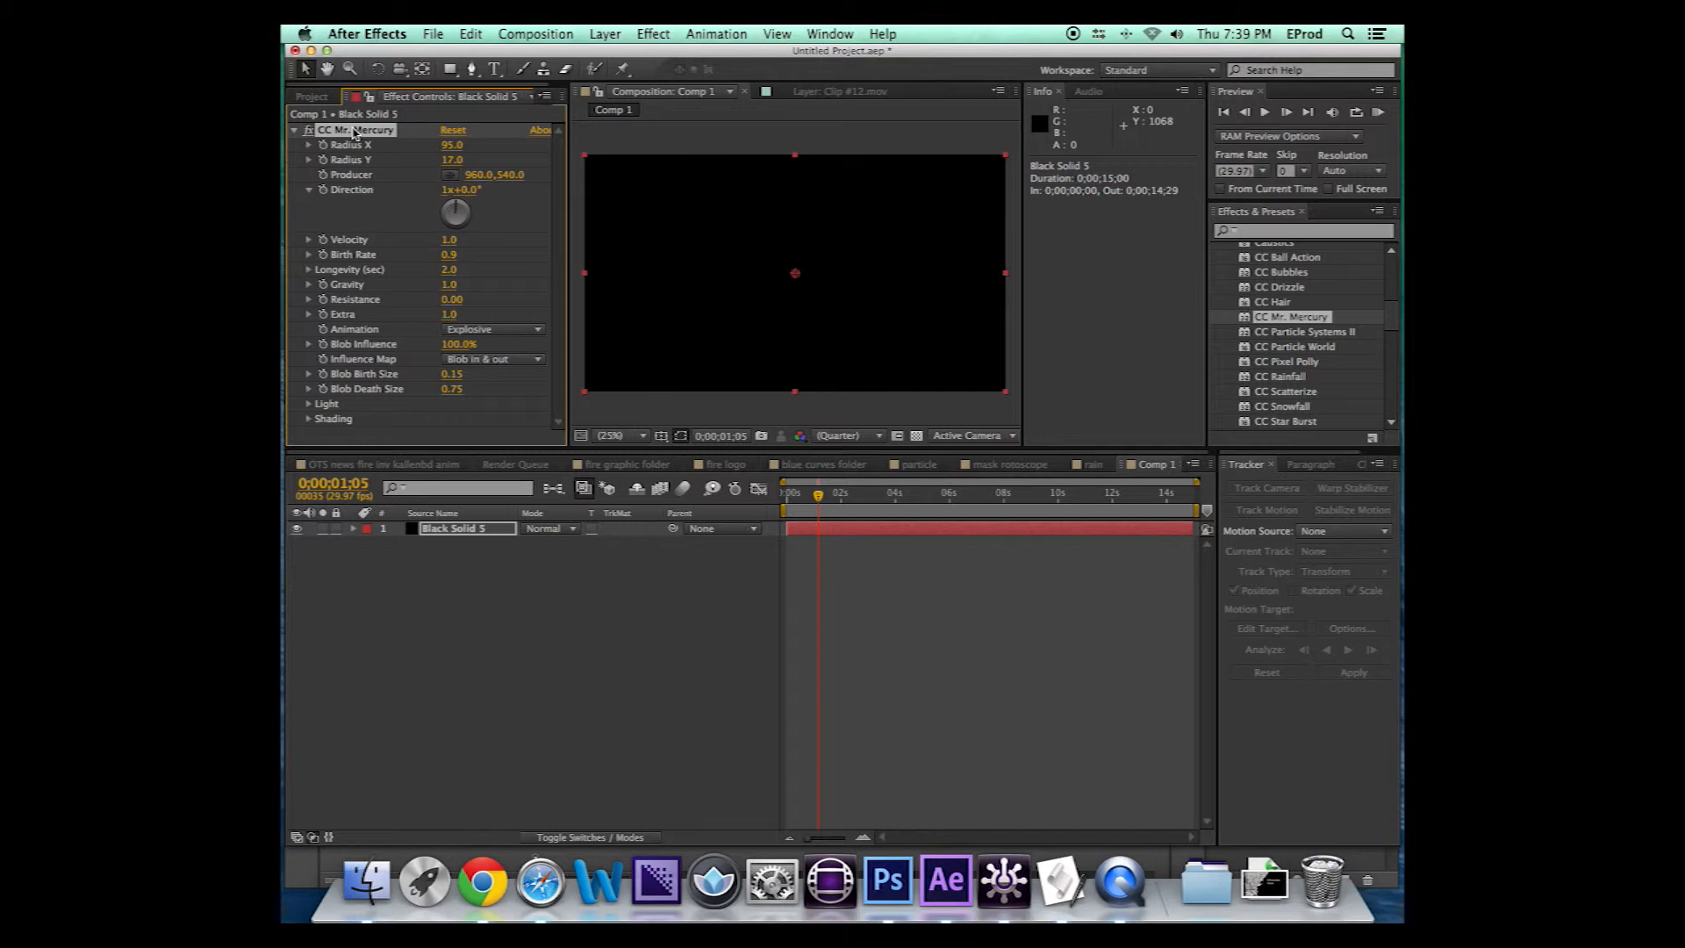
key(Delete)
Reapply CC Mr. Mercury to the solid and, at 0;00;03;15, set Velocity 1.4, Birth Rate 1.5 and Longevity 2.5
drag(1267, 316, 854, 301)
drag(811, 507, 882, 497)
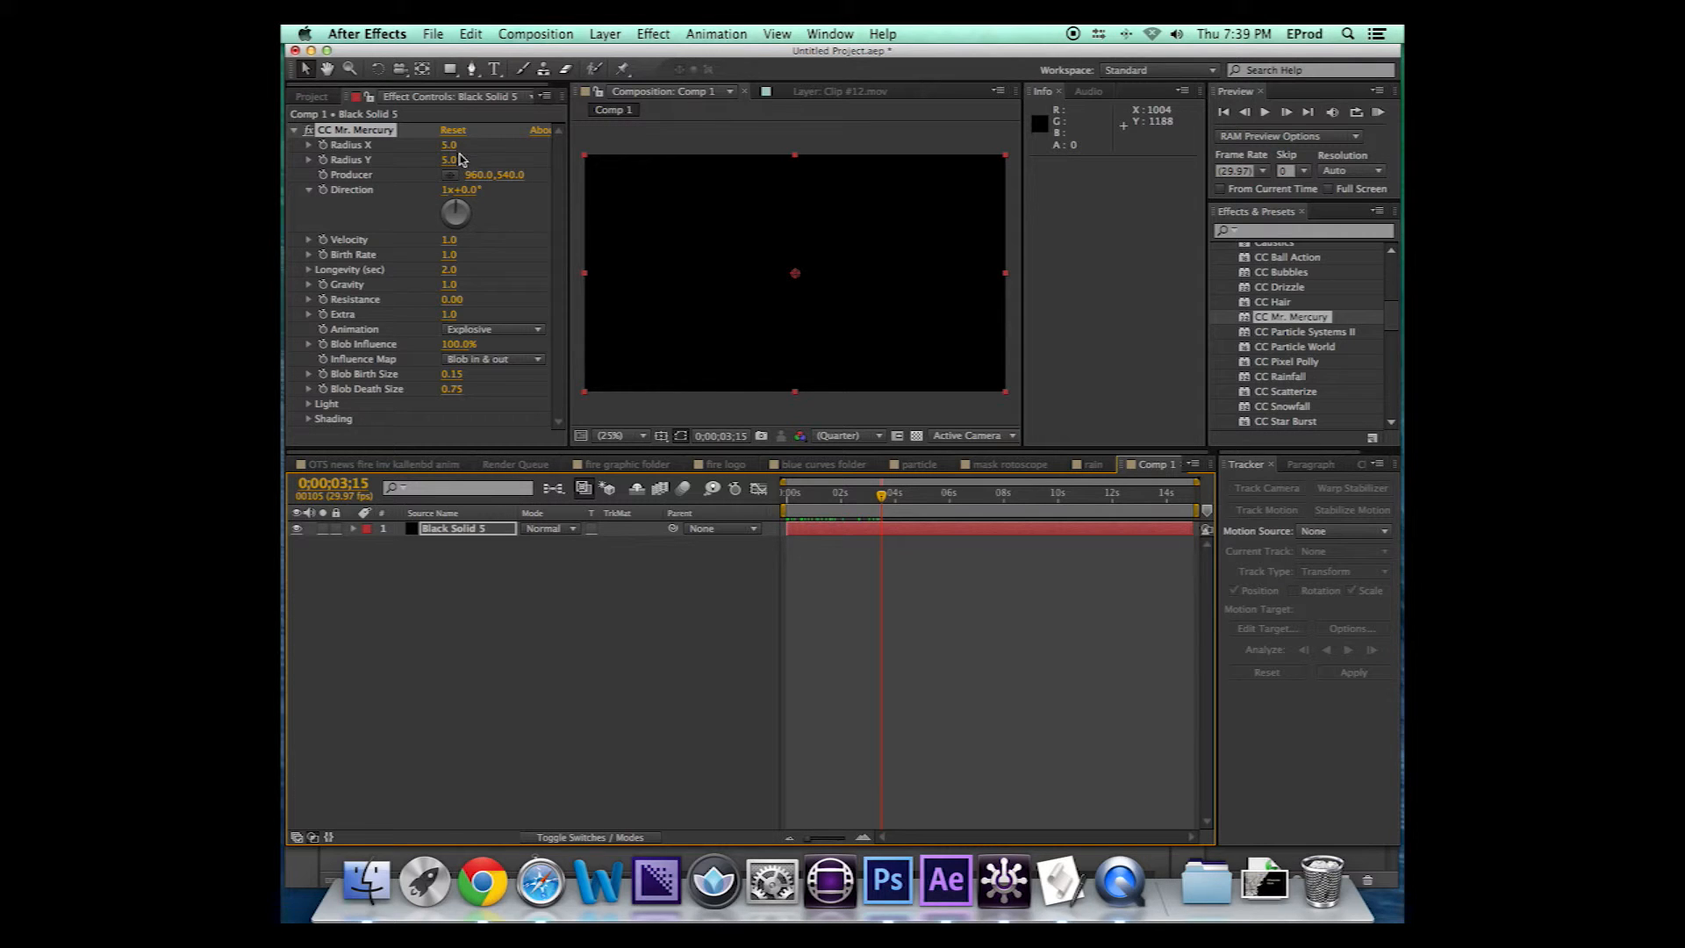
click(474, 237)
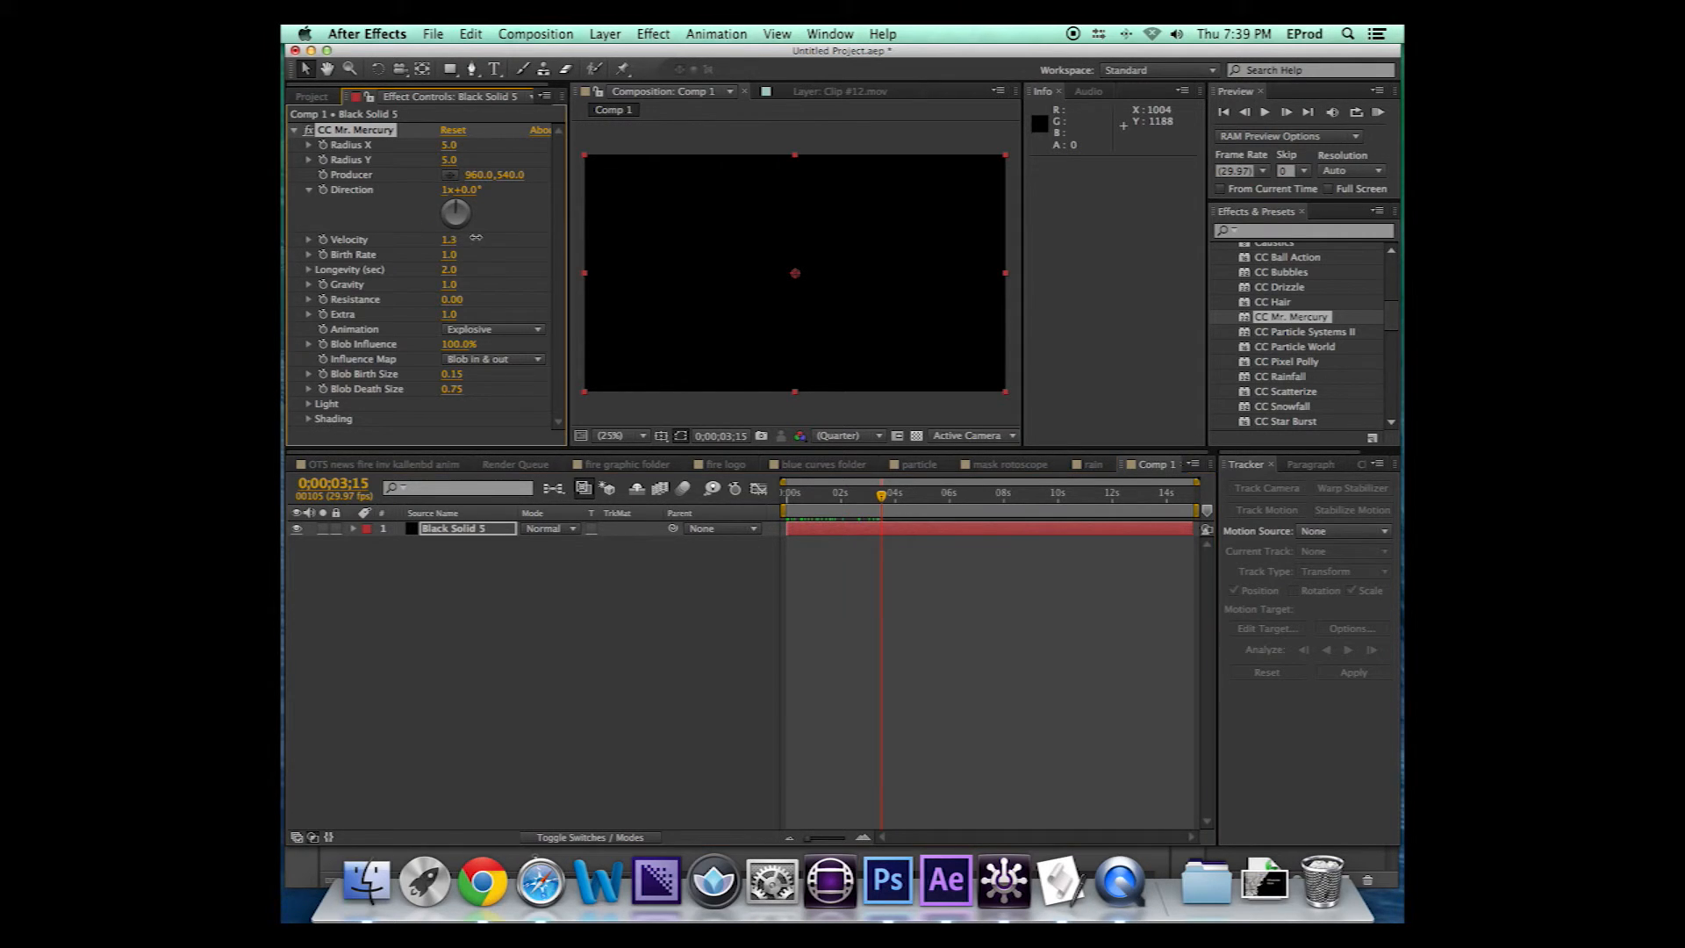
drag(508, 235, 478, 239)
drag(487, 271, 490, 271)
Set the CC Mr. Mercury animation to Fractal Explosive and turn on the transparency grid
click(463, 331)
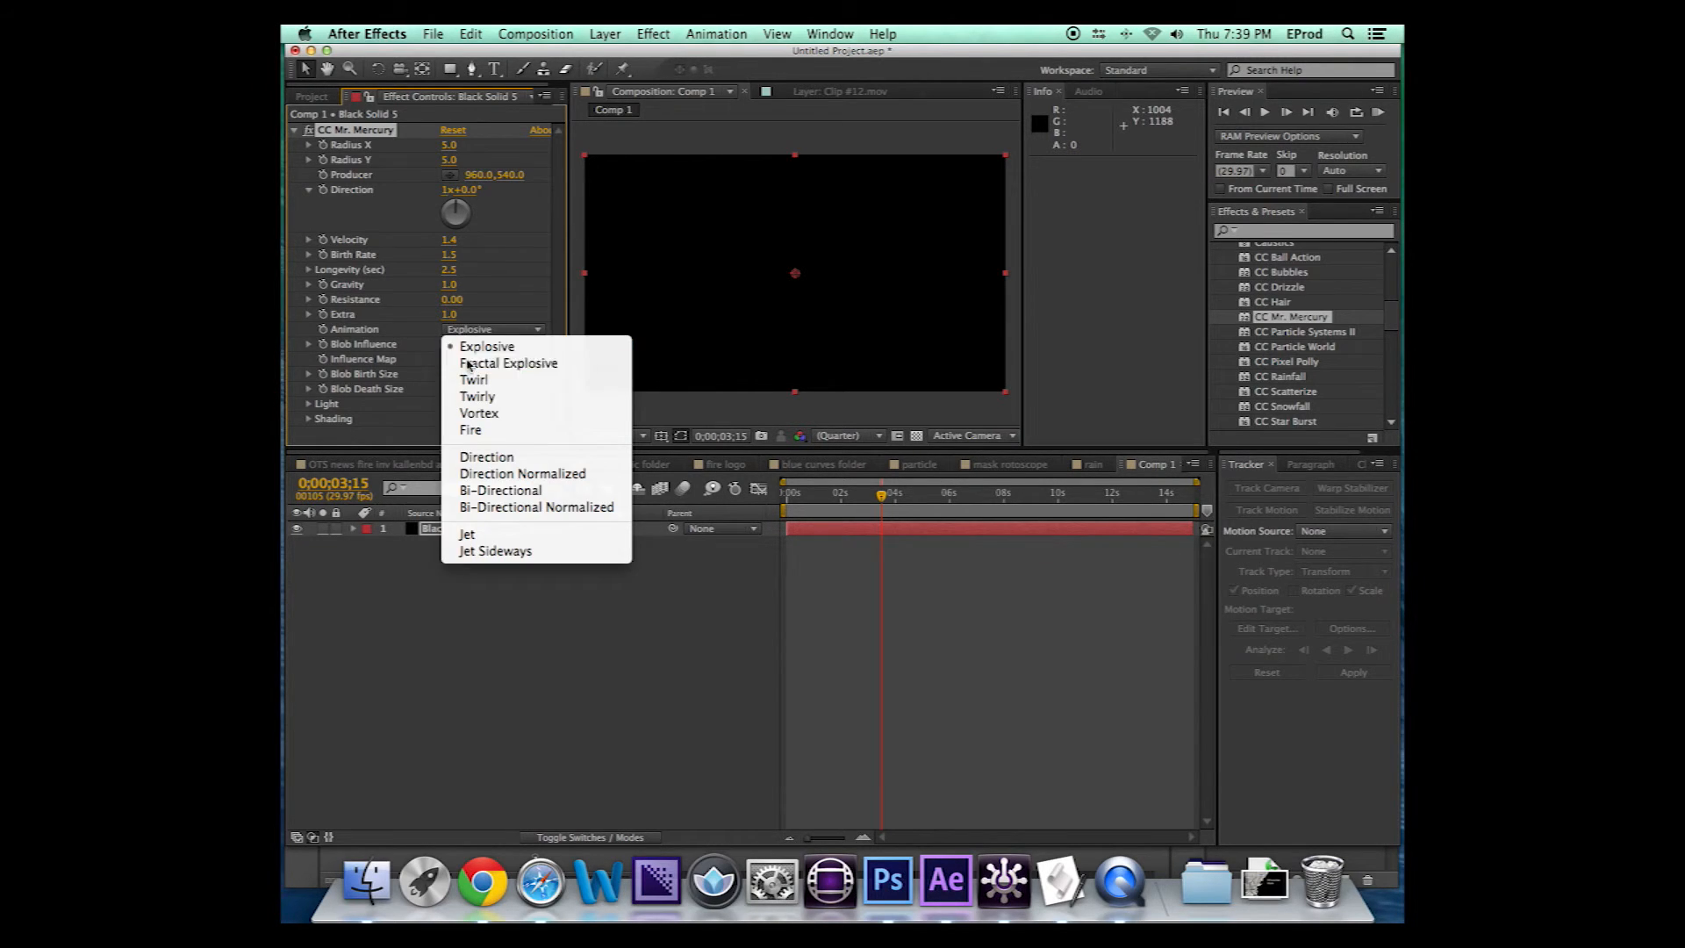
click(466, 363)
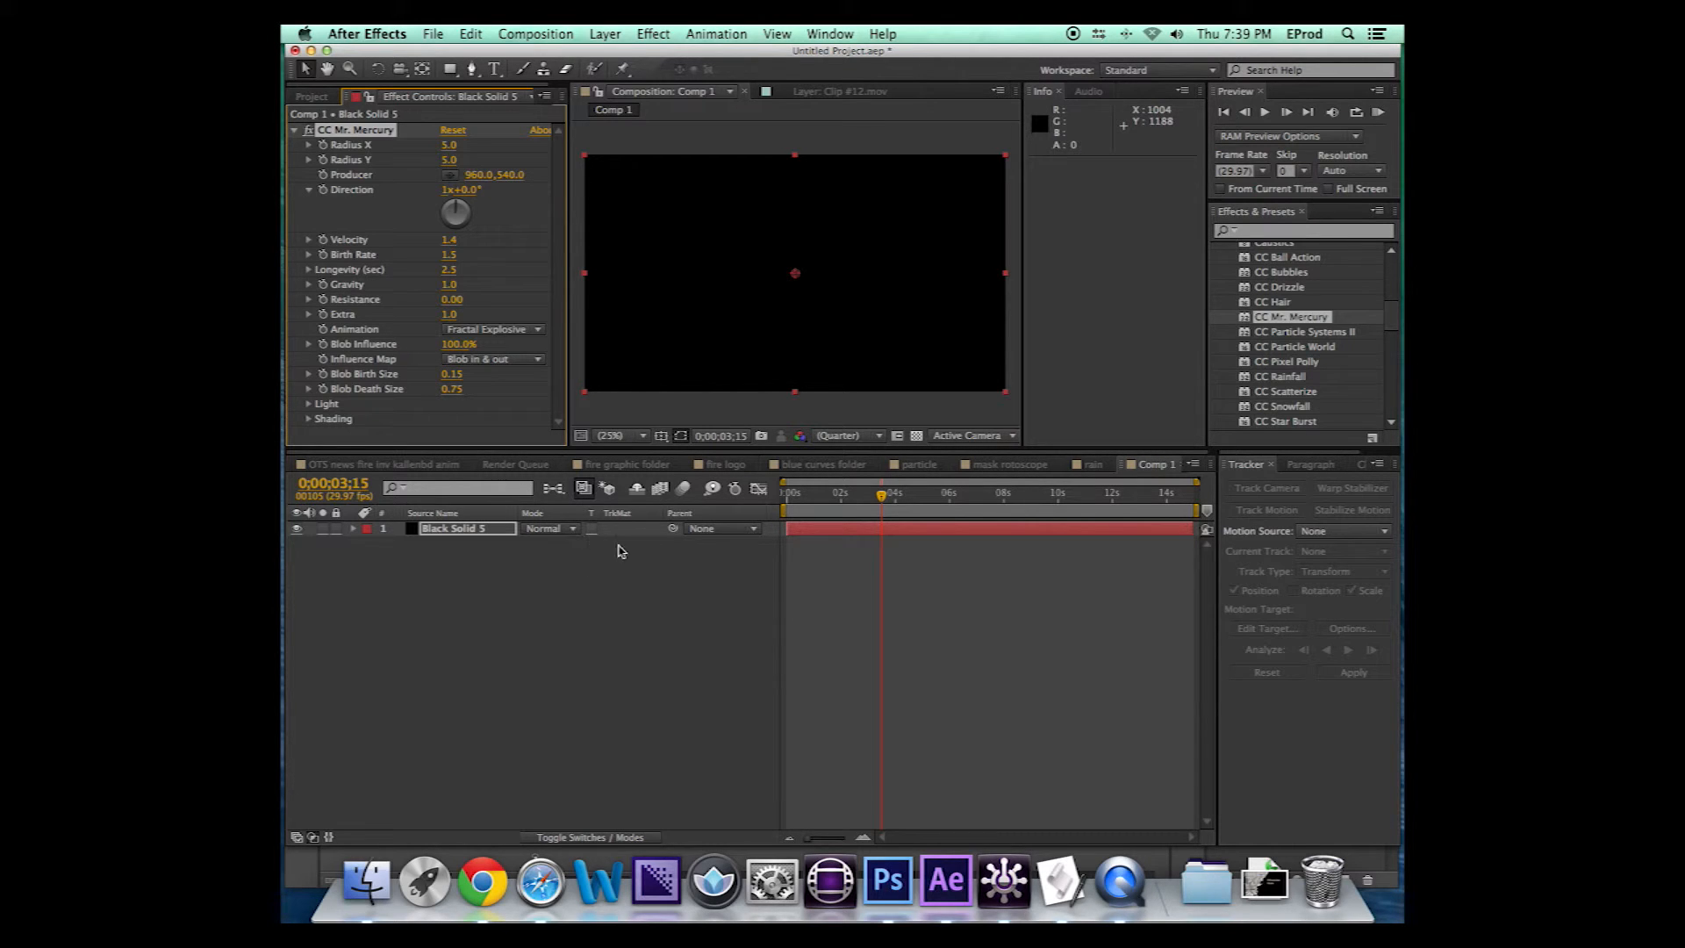
click(916, 436)
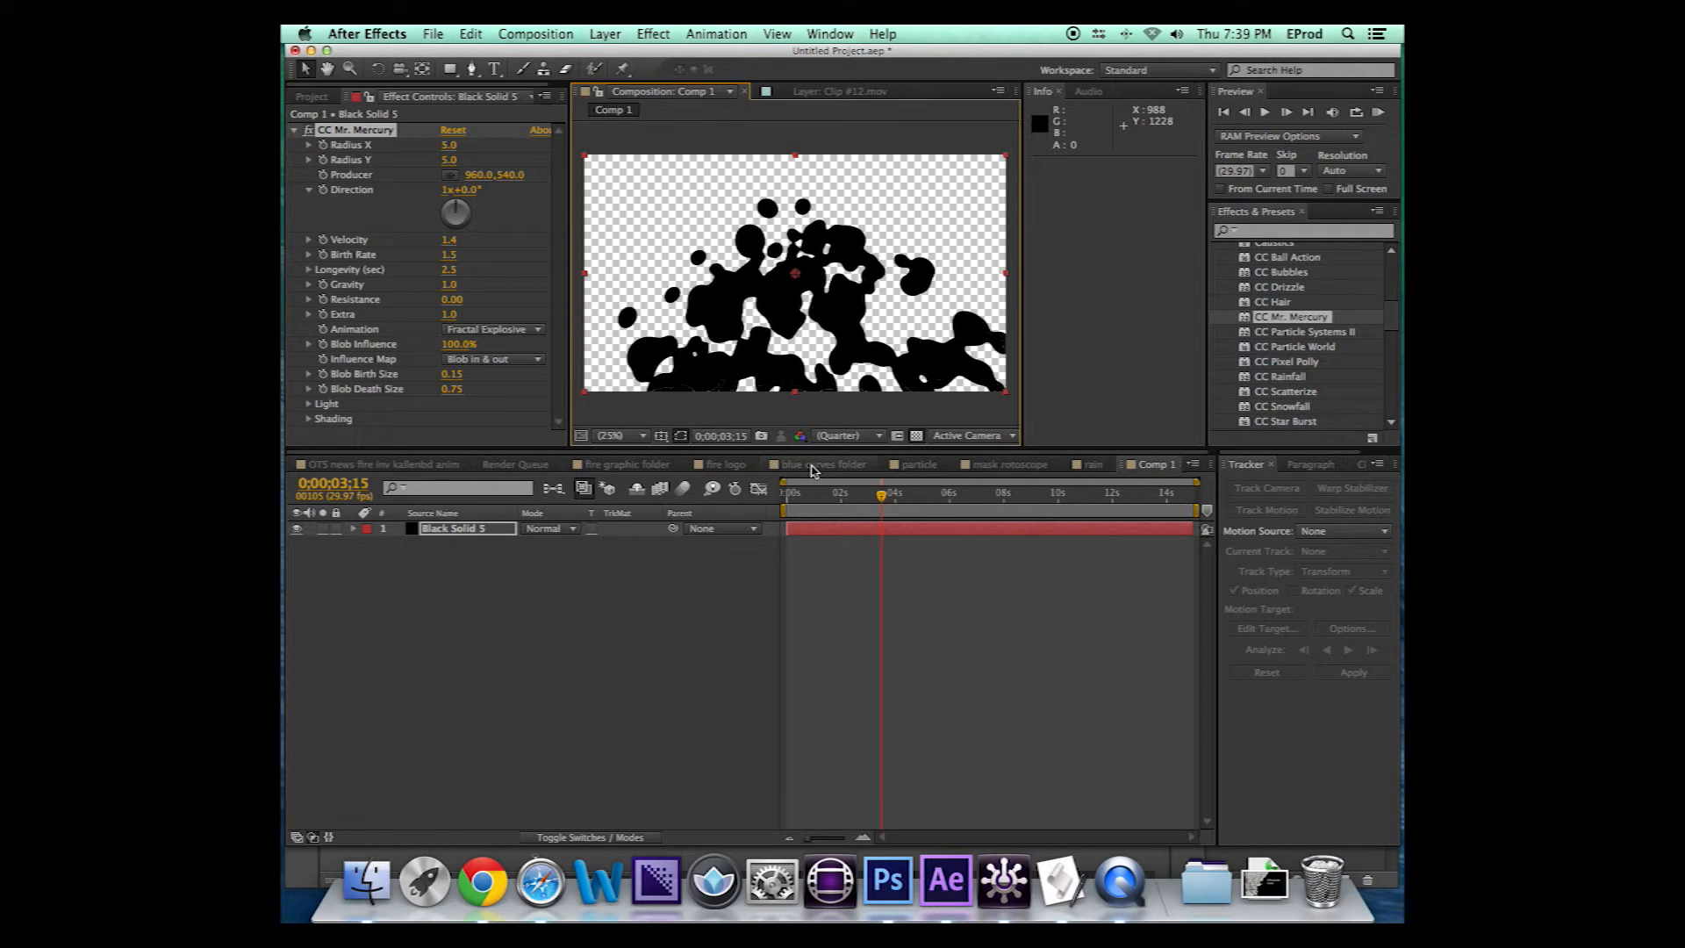
Expand the Light settings of CC Mr. Mercury and play back the blob animation from 0;00;01;11
click(312, 406)
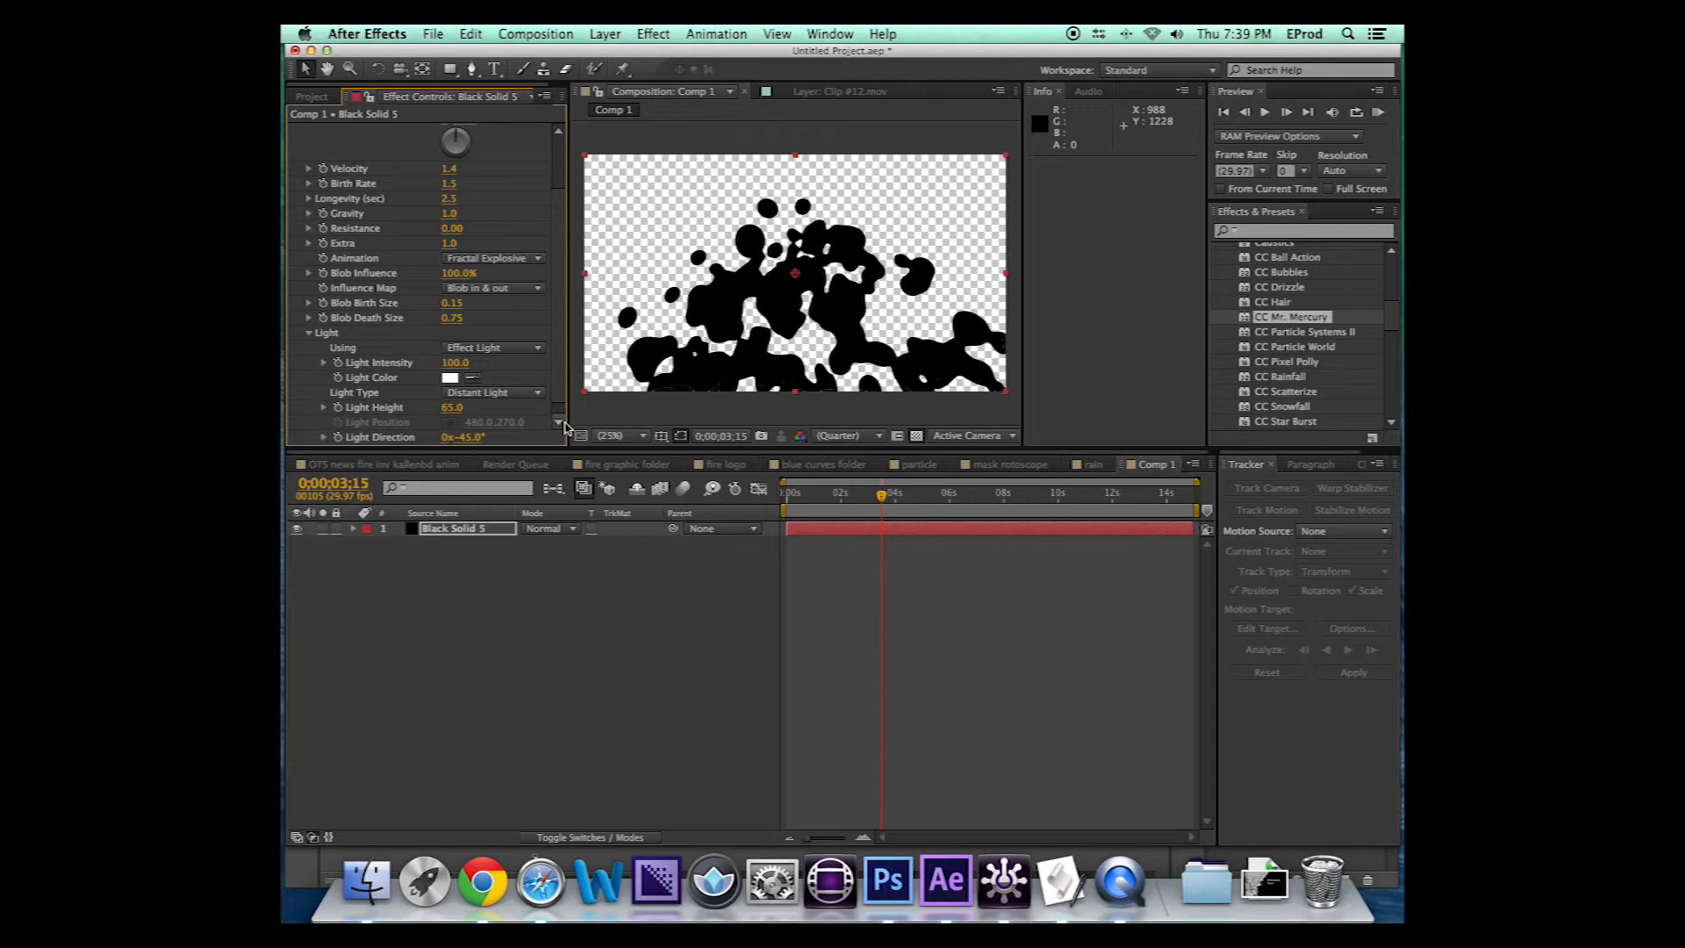
drag(862, 507, 823, 505)
key(space)
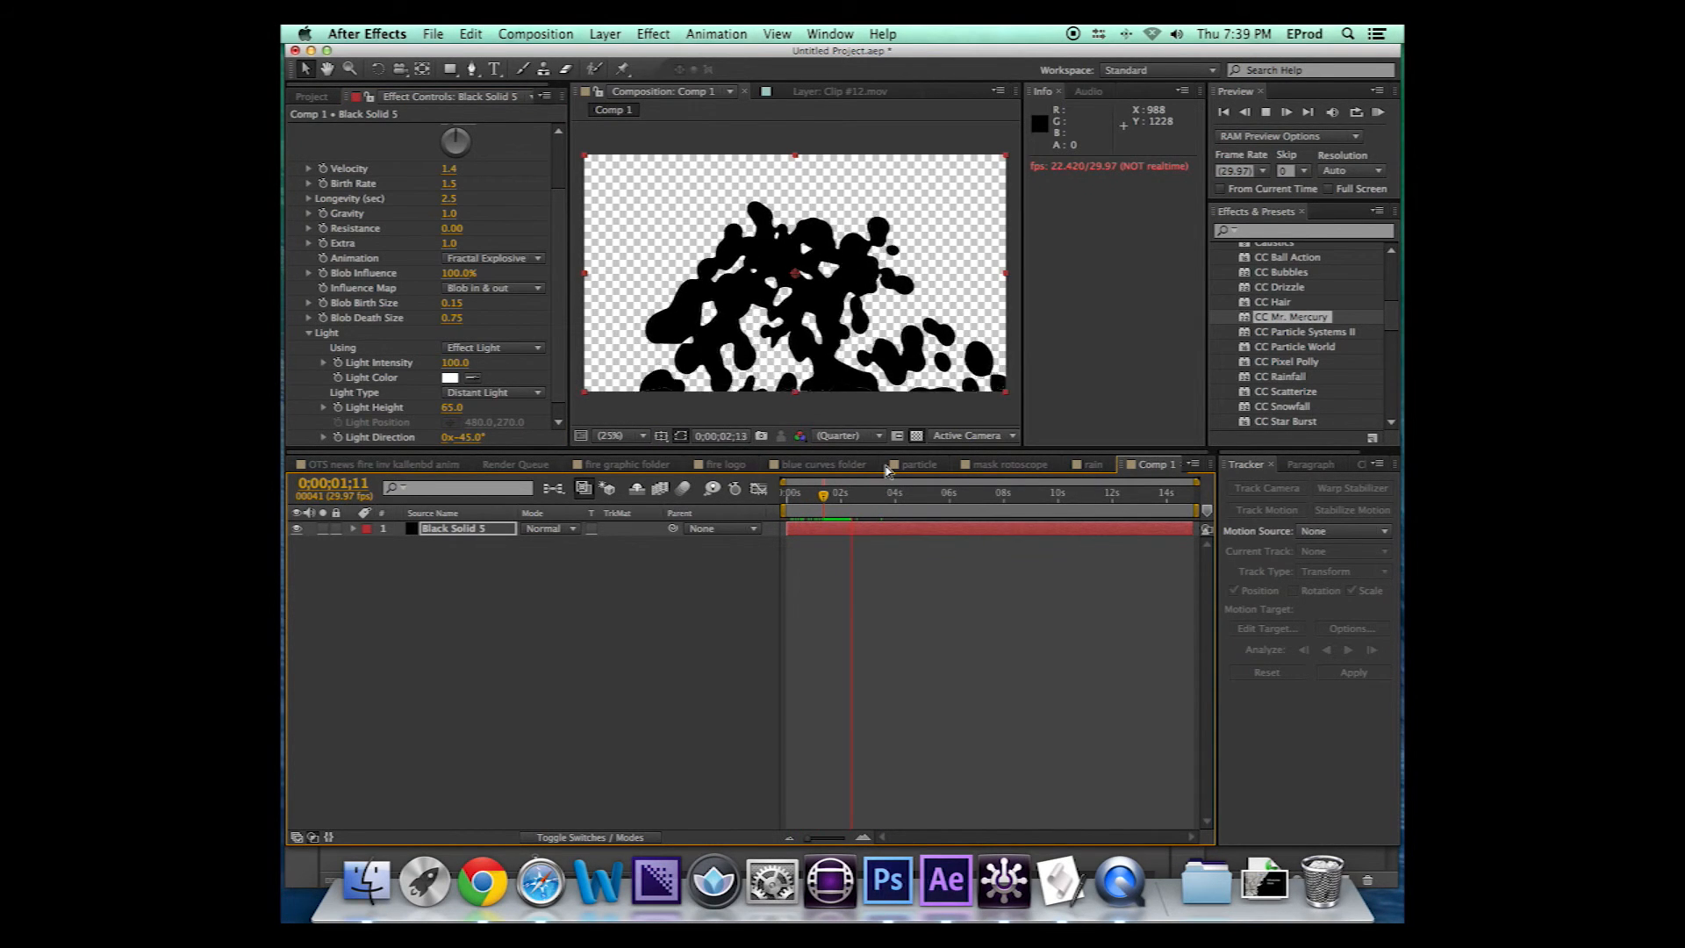
key(space)
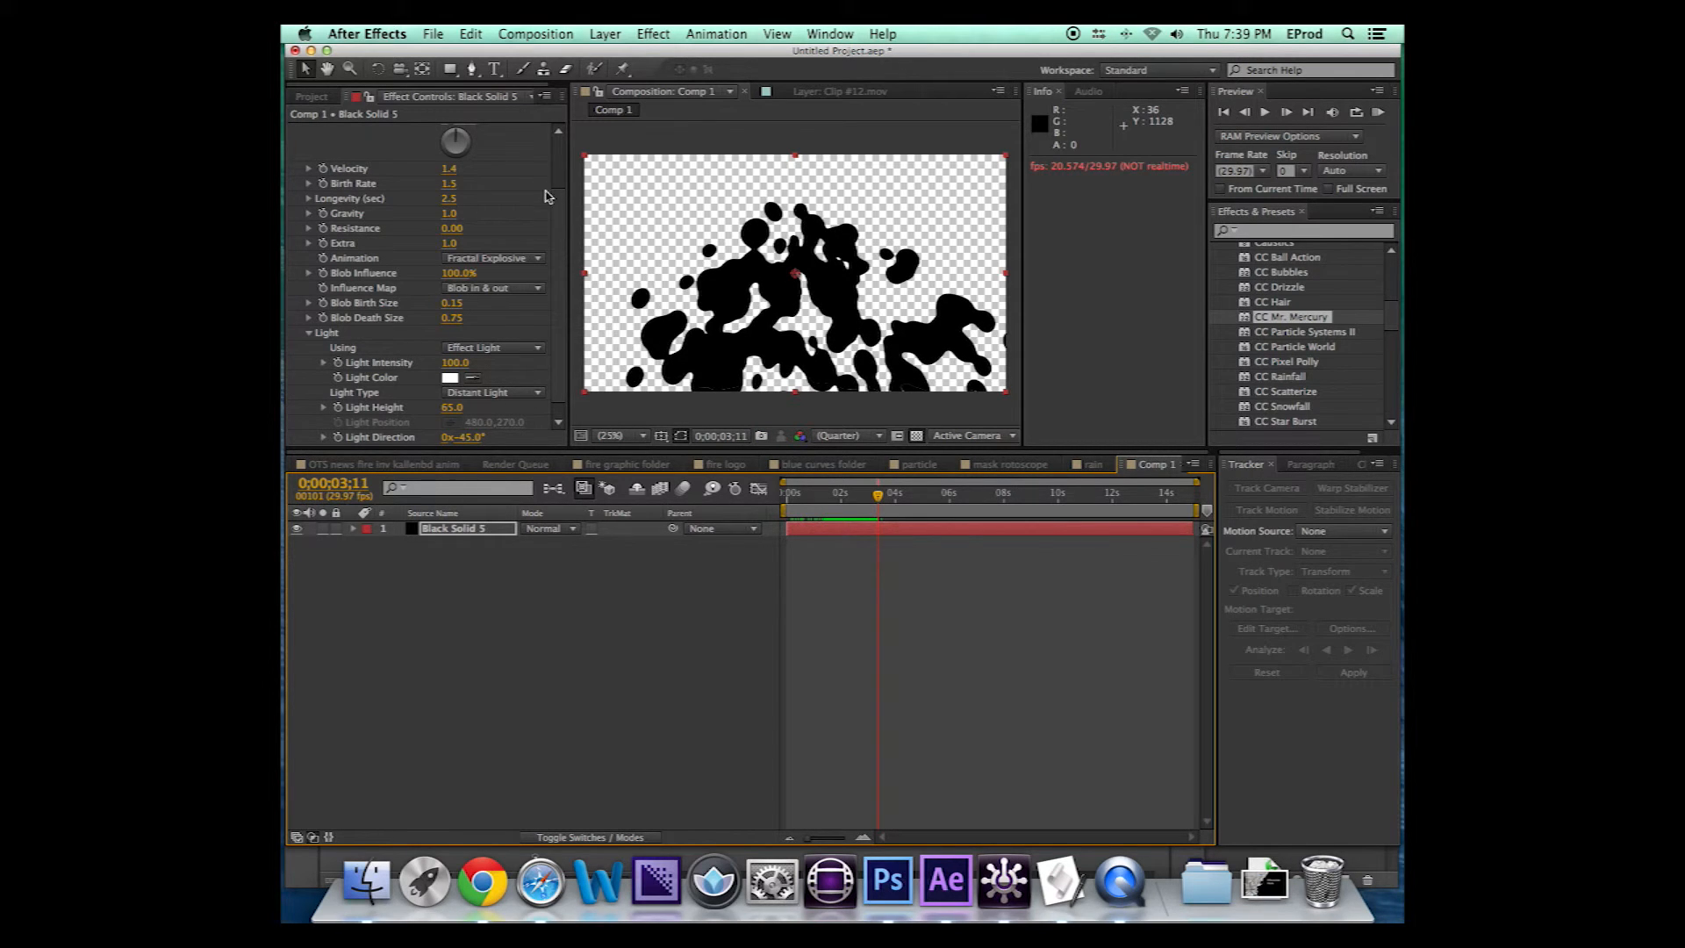
Set the CC Mr. Mercury Light Intensity to 208 and scrub the animation from 0;00;00;10 to 0;00;01;26
scroll(553, 184, up, 3)
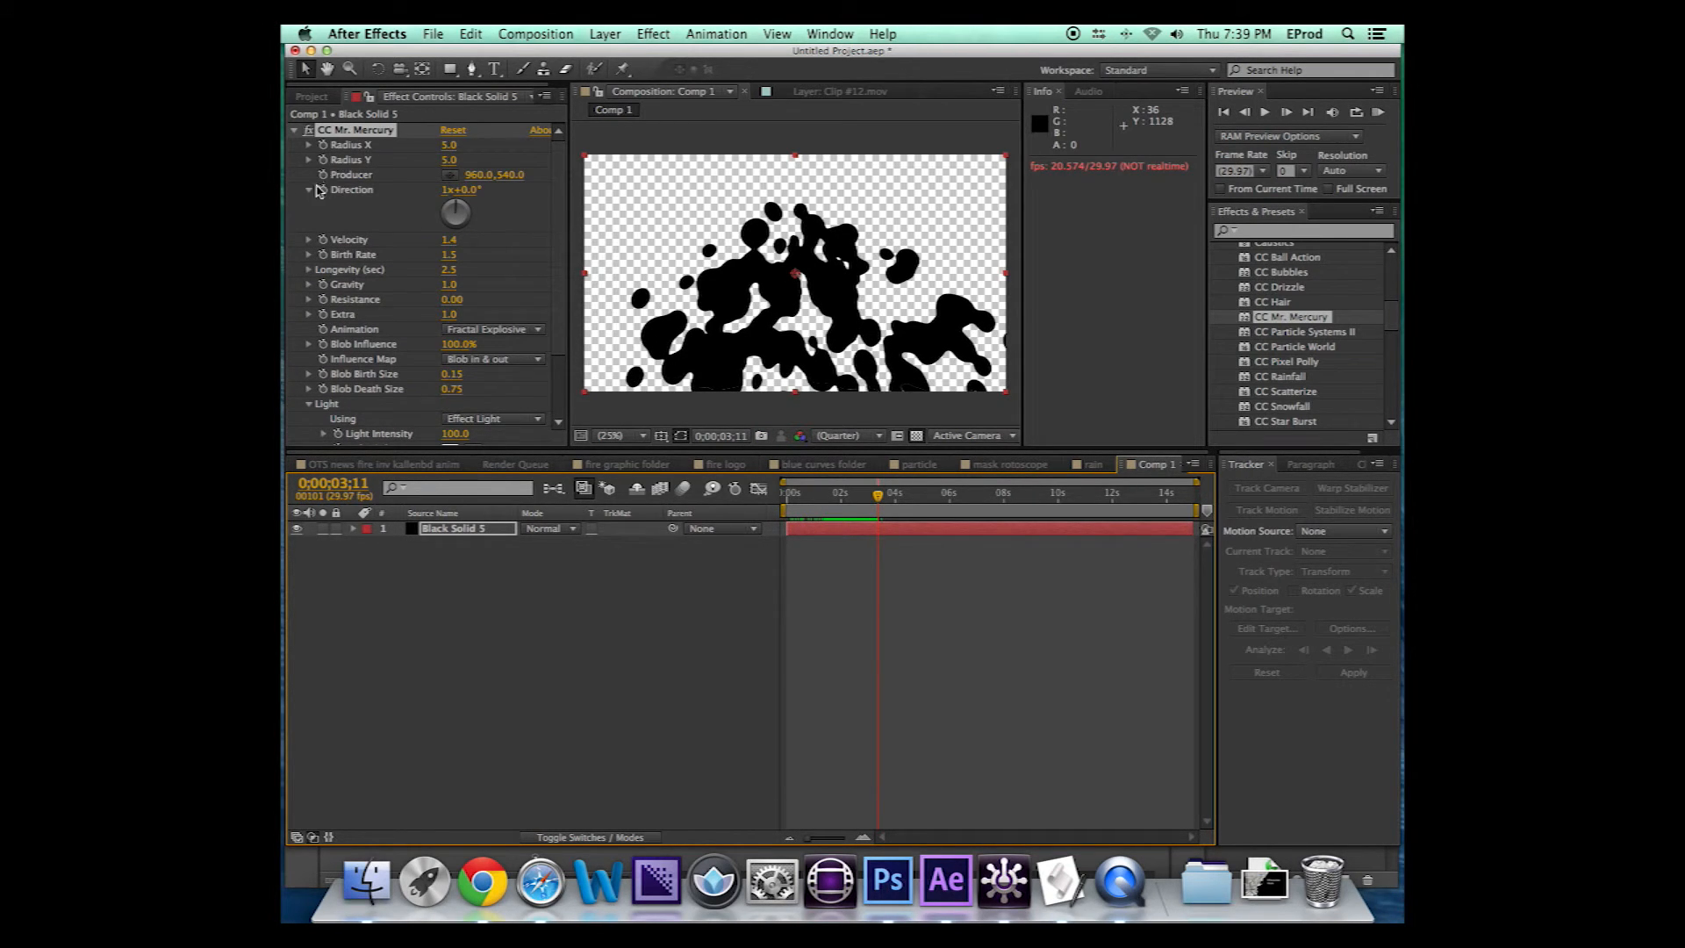
click(309, 189)
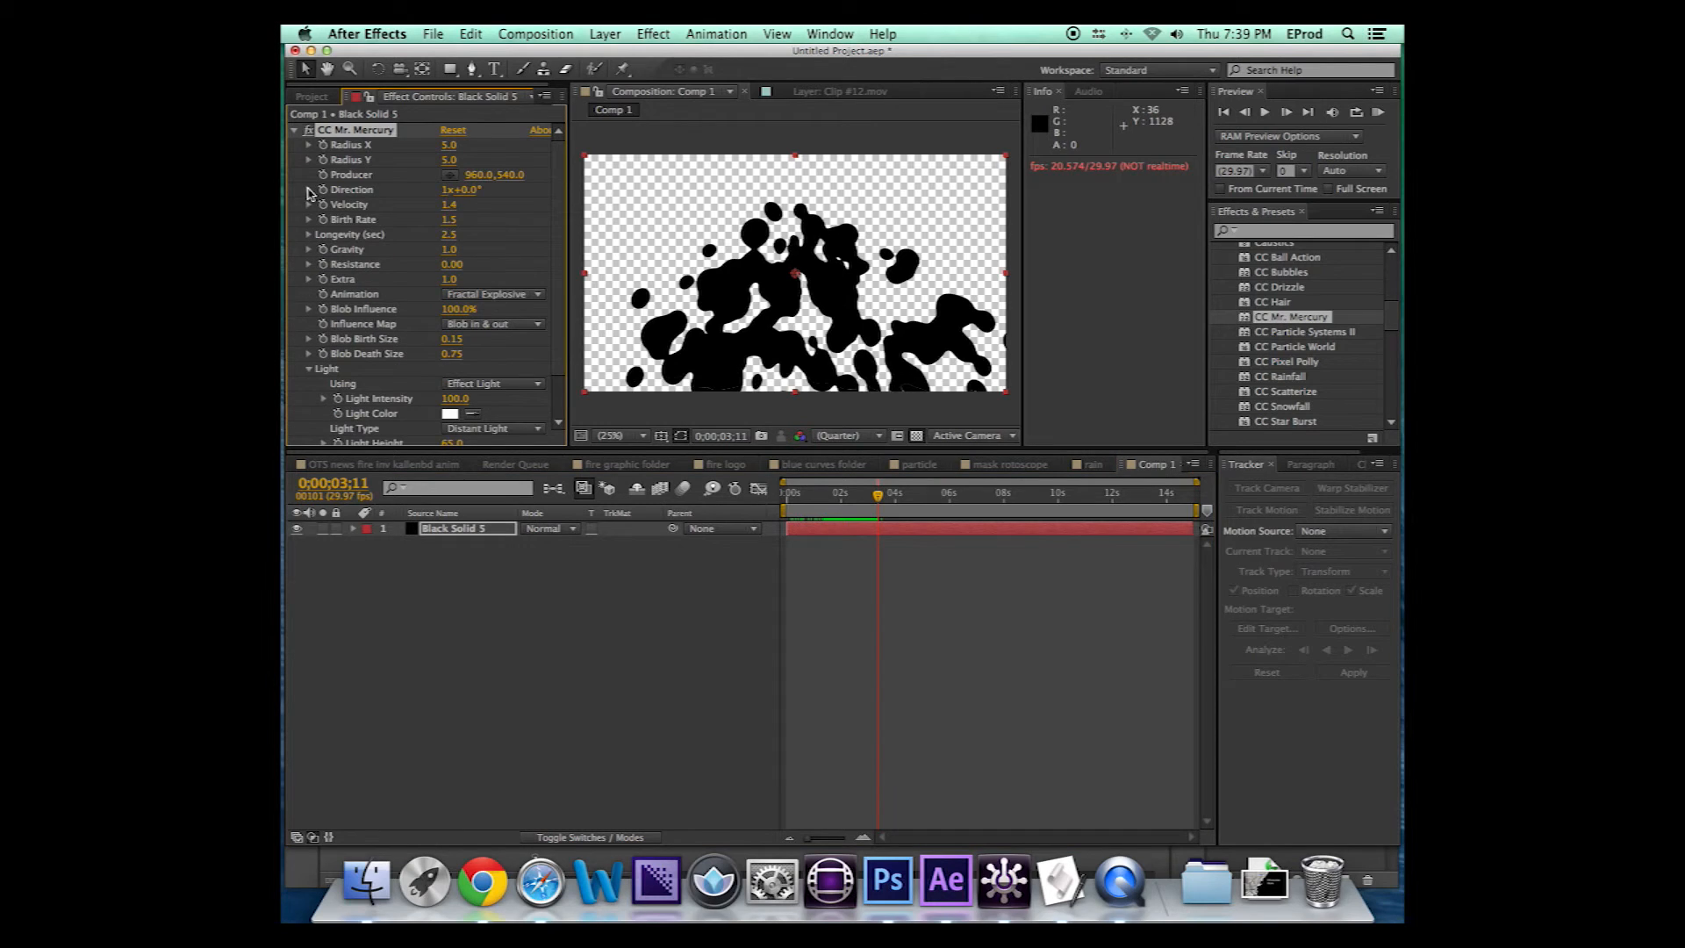
click(309, 369)
click(307, 372)
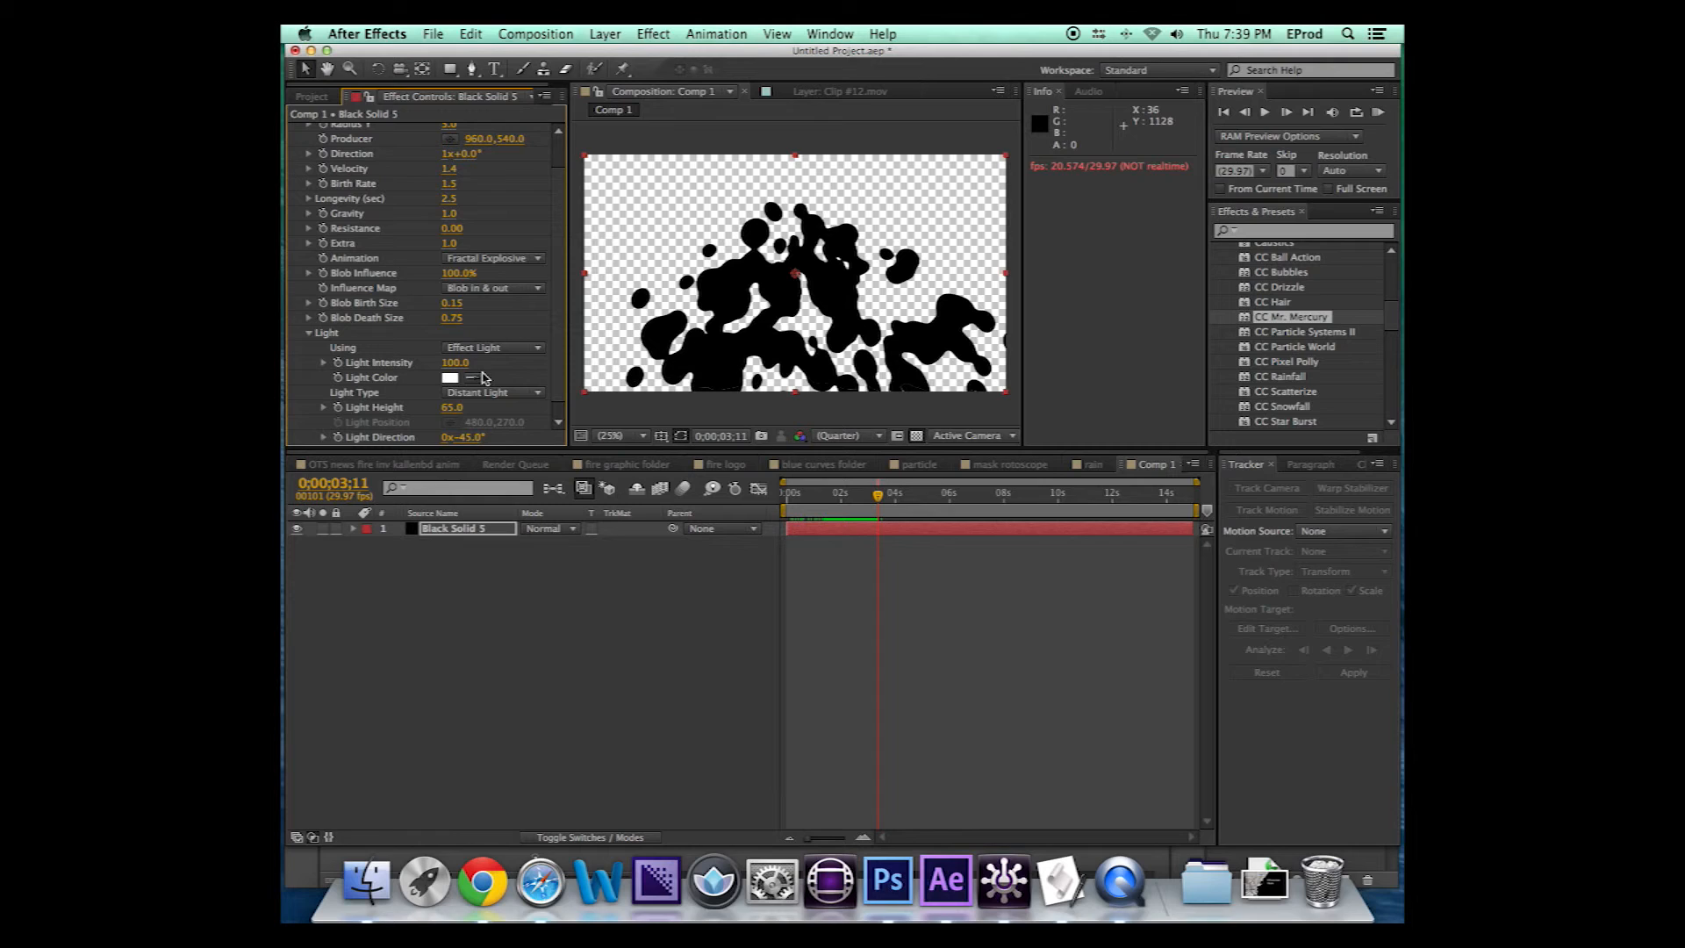
drag(453, 364, 527, 351)
scroll(439, 175, up, 3)
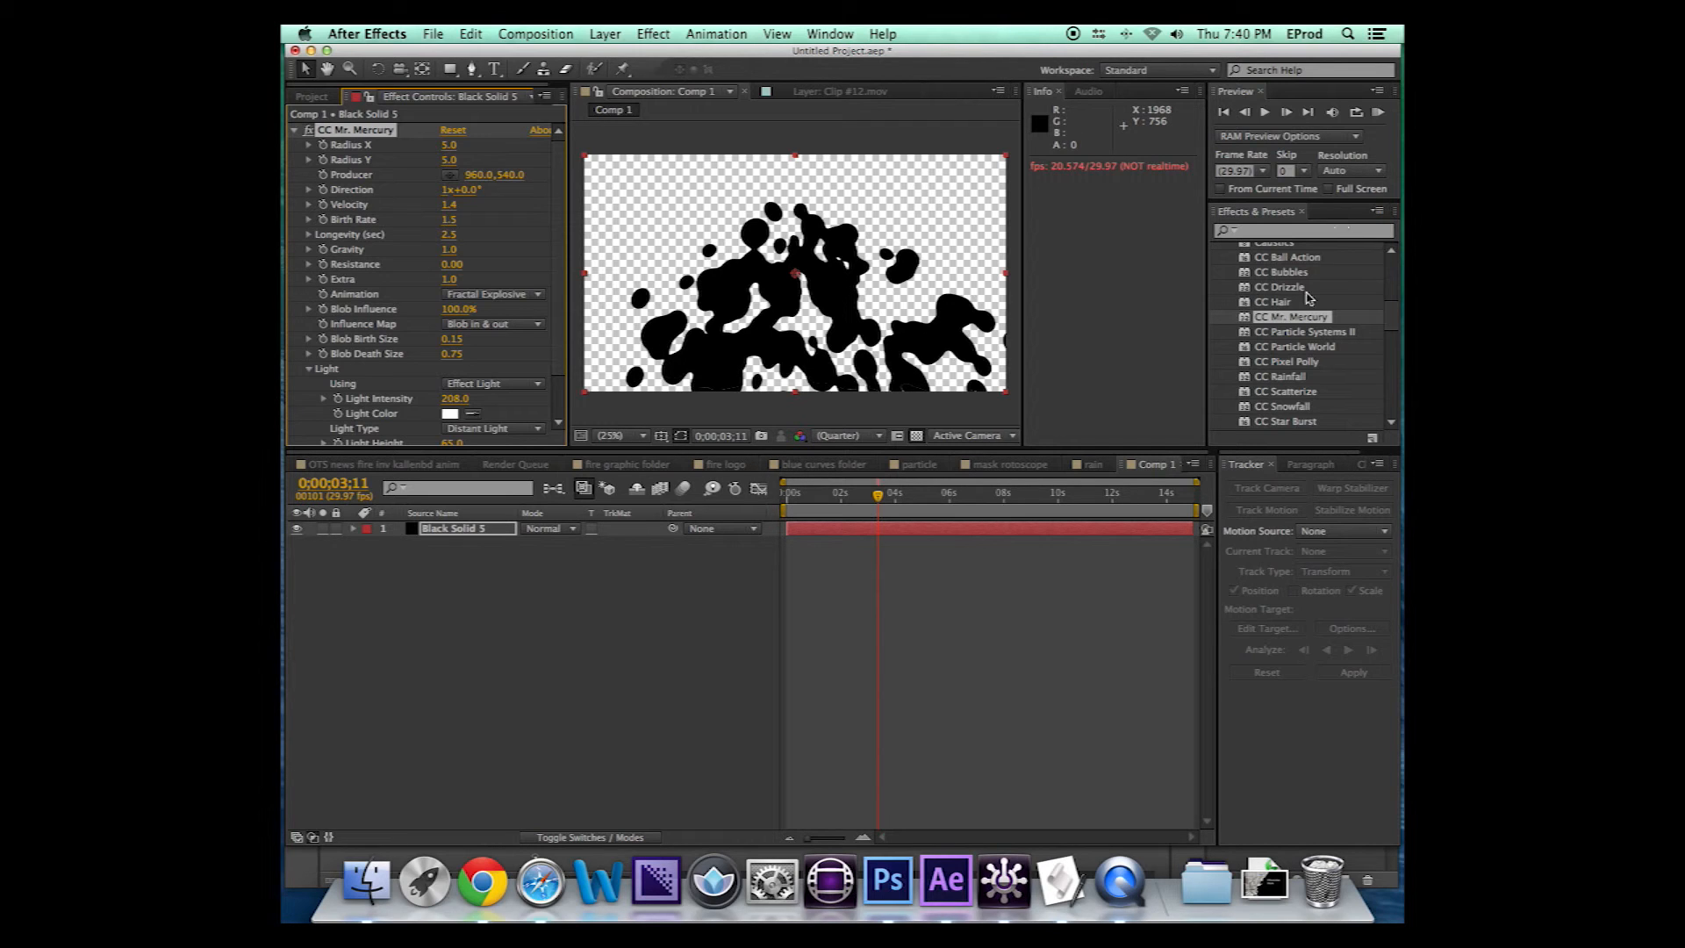
click(794, 493)
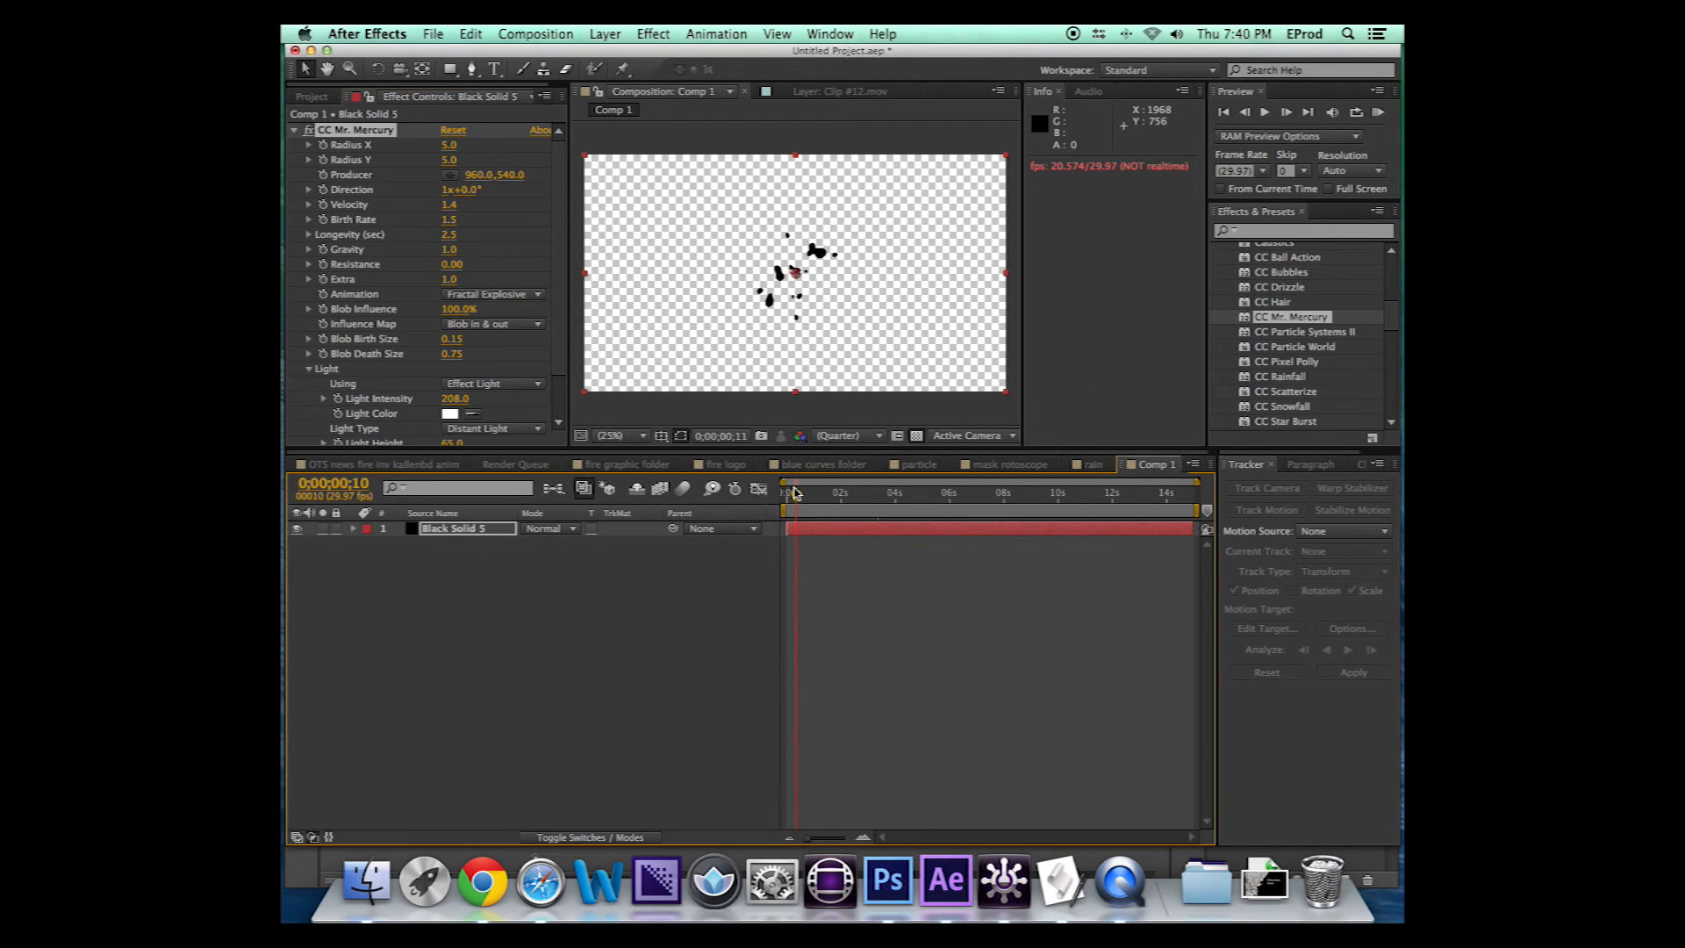
drag(795, 494, 839, 492)
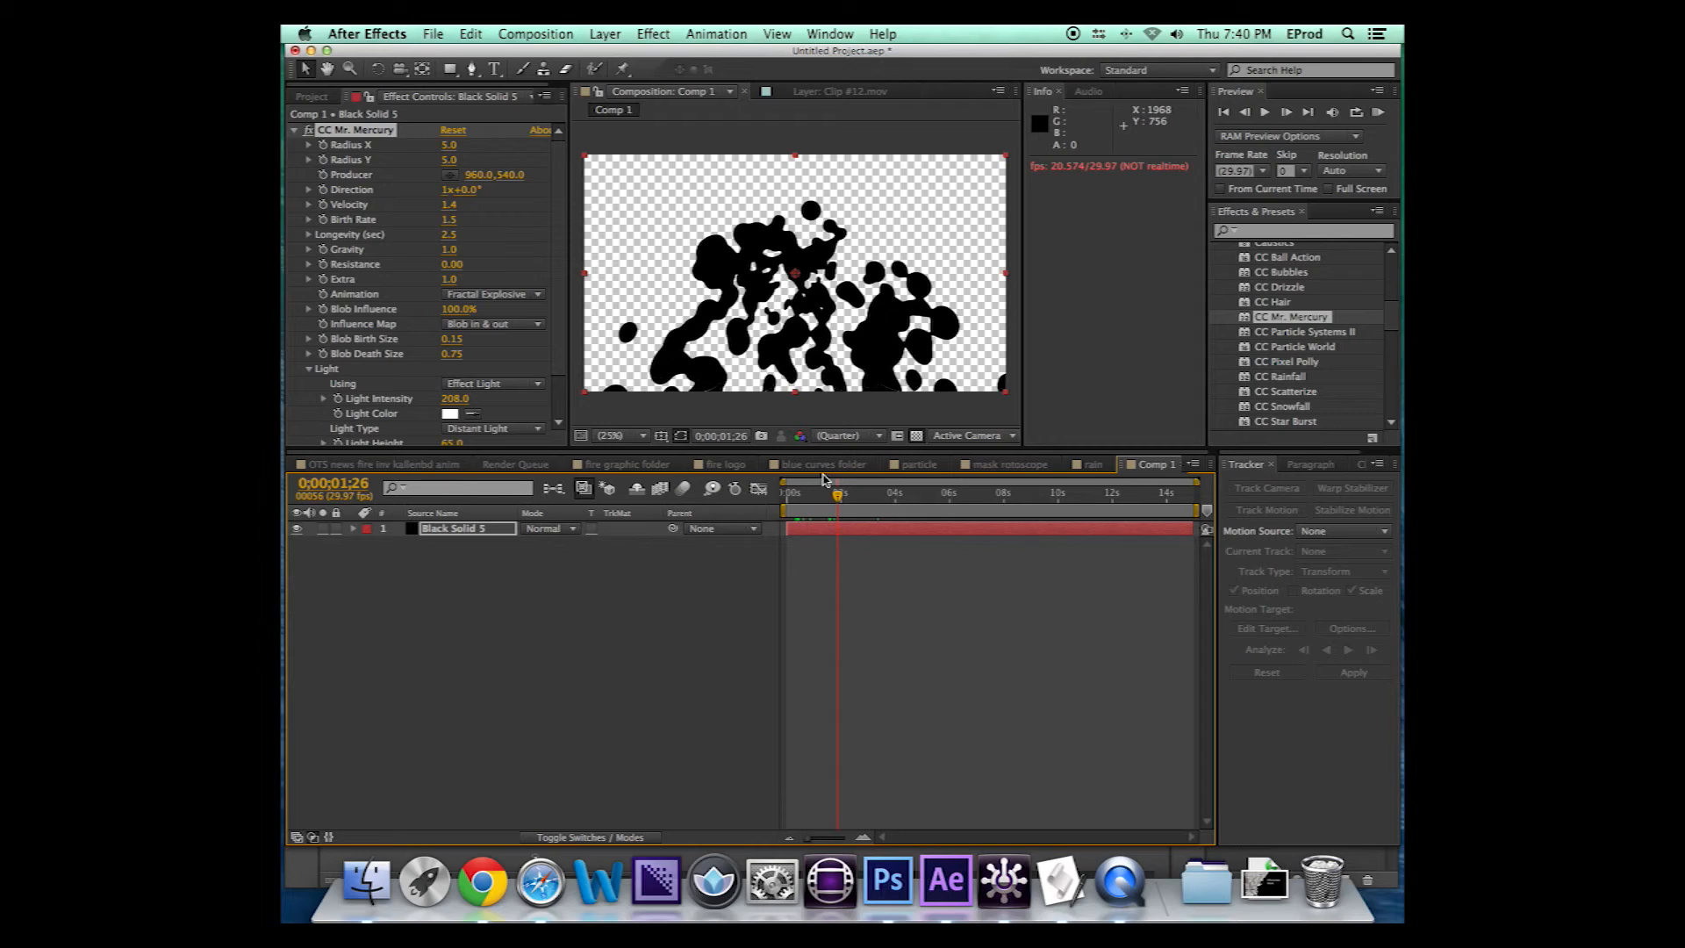